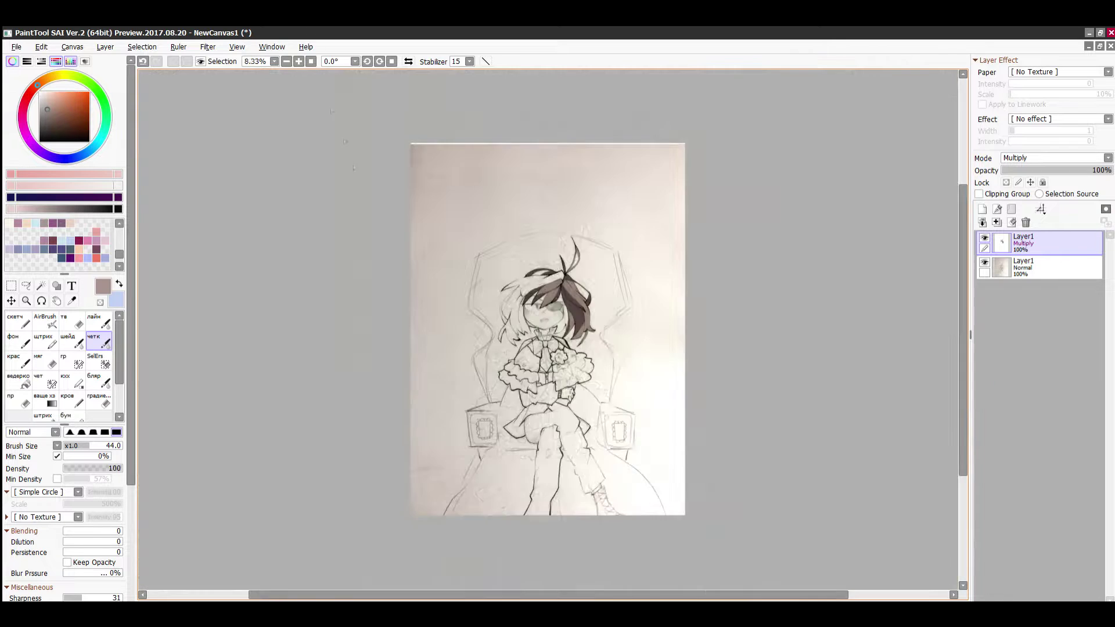
- Colour the left collar flap pale beige, with a darker brown tone in its small inner fold
{"action": "scroll", "coordinate": [546, 289], "scroll_direction": "up", "scroll_amount": 7}
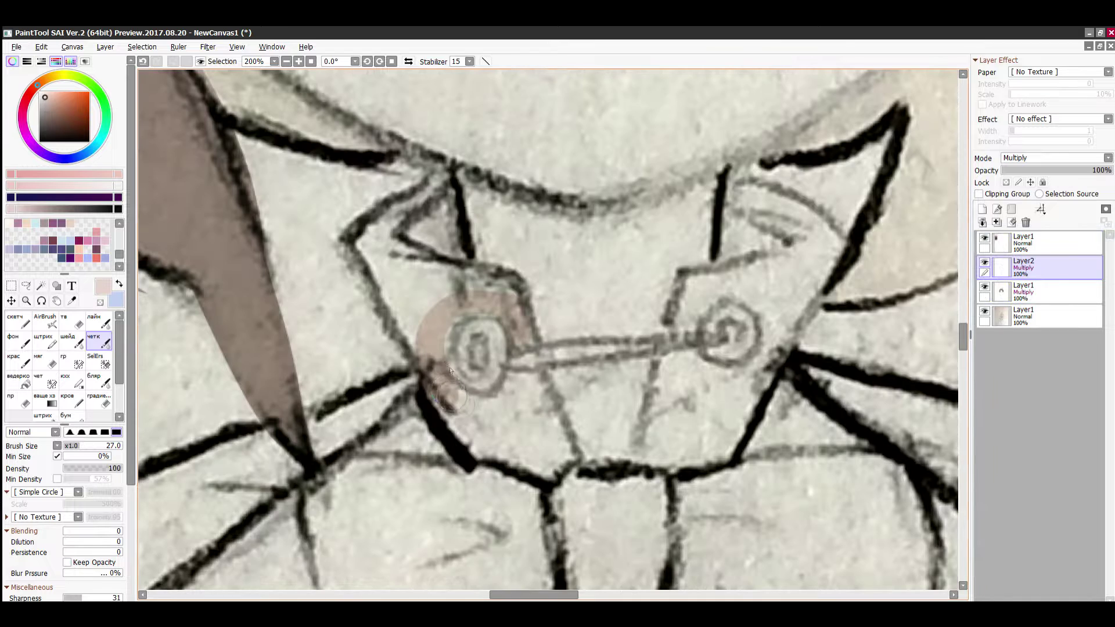
{"action": "left_click_drag", "start_coordinate": [555, 458], "coordinate": [545, 433]}
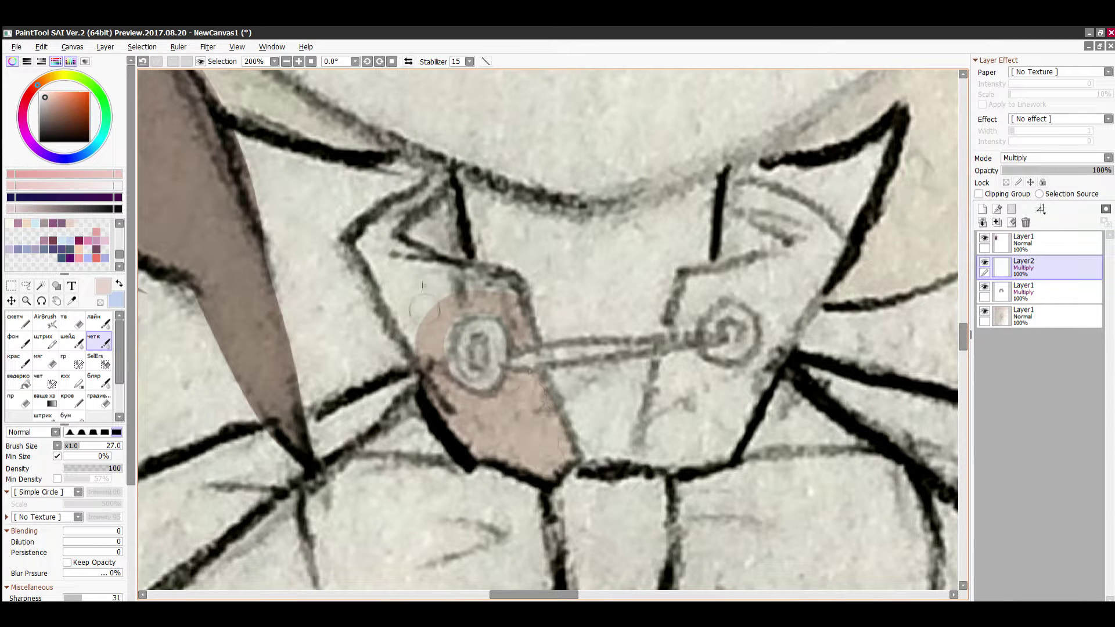
{"action": "left_click_drag", "start_coordinate": [422, 299], "coordinate": [435, 174]}
{"action": "left_click", "coordinate": [984, 312]}
{"action": "right_click", "coordinate": [427, 334]}
{"action": "left_click", "coordinate": [984, 312]}
{"action": "left_click_drag", "start_coordinate": [381, 244], "coordinate": [425, 287]}
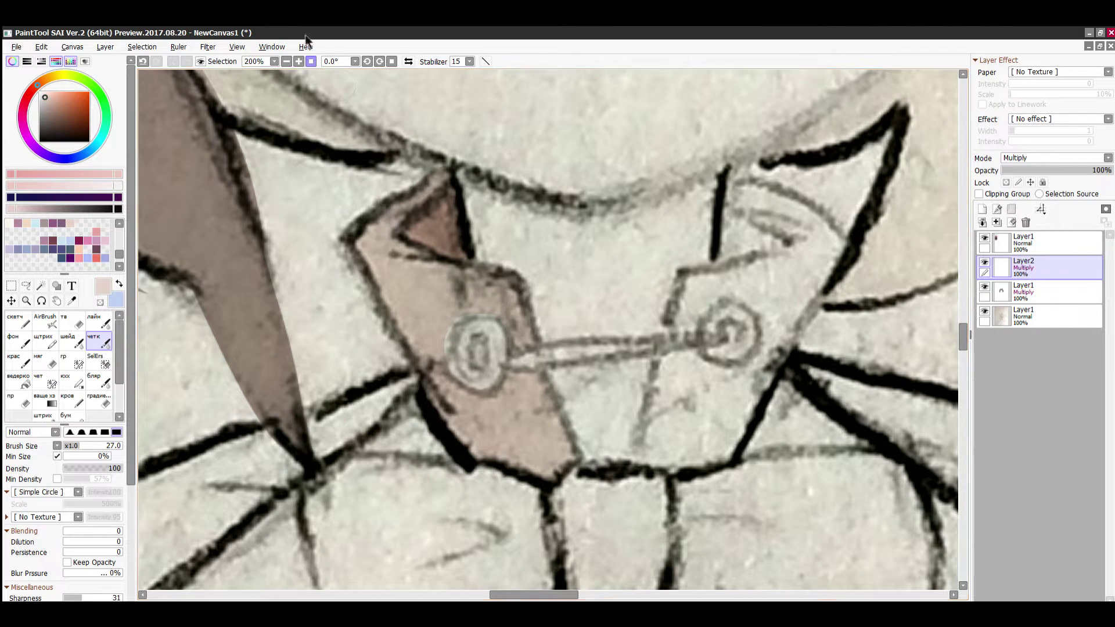
- Colour the right collar flap in the same pale beige, leaving the round pin heads uncoloured
{"action": "left_click", "coordinate": [311, 61]}
{"action": "scroll", "coordinate": [549, 377], "scroll_direction": "up", "scroll_amount": 7}
{"action": "mouse_move", "coordinate": [415, 500]}
{"action": "left_mouse_down"}
{"action": "mouse_move", "coordinate": [461, 354]}
{"action": "mouse_move", "coordinate": [621, 310]}
{"action": "mouse_move", "coordinate": [518, 262]}
{"action": "mouse_move", "coordinate": [662, 174]}
{"action": "mouse_move", "coordinate": [557, 99]}
{"action": "mouse_move", "coordinate": [720, 174]}
{"action": "mouse_move", "coordinate": [643, 273]}
{"action": "mouse_move", "coordinate": [572, 444]}
{"action": "mouse_move", "coordinate": [488, 371]}
{"action": "mouse_move", "coordinate": [531, 401]}
{"action": "left_mouse_up"}
{"action": "scroll", "coordinate": [508, 379], "scroll_direction": "down", "scroll_amount": 5}
{"action": "scroll", "coordinate": [479, 352], "scroll_direction": "up", "scroll_amount": 3}
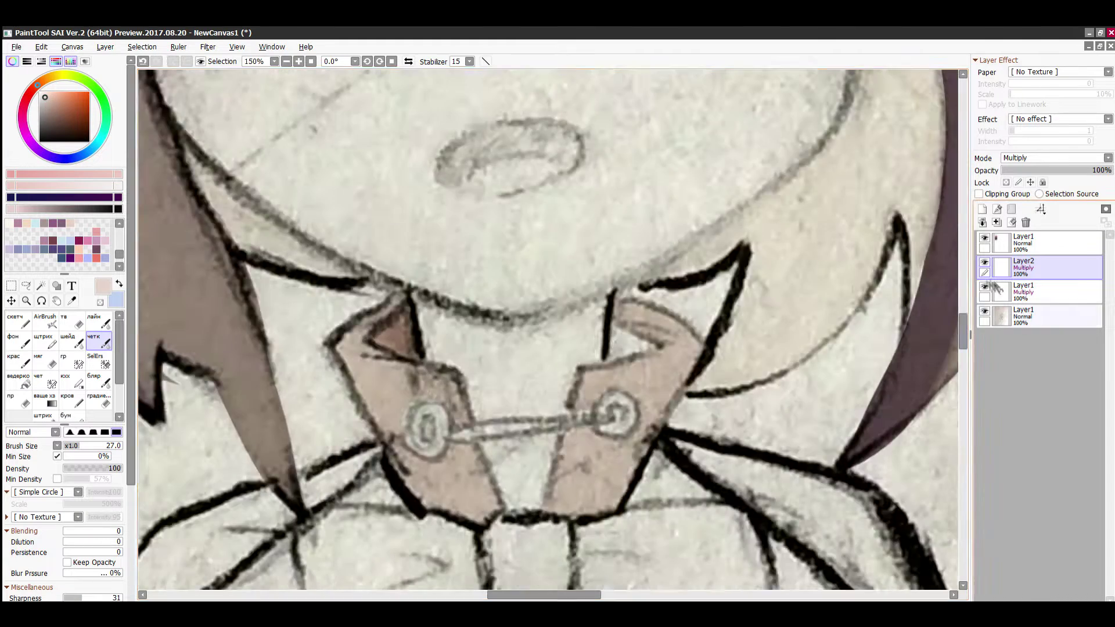
- Sample the collar colour without the sketch interfering and darken the inner fold of the right flap
{"action": "left_click", "coordinate": [984, 311]}
{"action": "right_click", "coordinate": [395, 332]}
{"action": "left_click", "coordinate": [984, 311]}
{"action": "scroll", "coordinate": [613, 348], "scroll_direction": "up", "scroll_amount": 3}
{"action": "mouse_move", "coordinate": [612, 374]}
{"action": "left_mouse_down"}
{"action": "mouse_move", "coordinate": [609, 282]}
{"action": "mouse_move", "coordinate": [612, 370]}
{"action": "mouse_move", "coordinate": [629, 322]}
{"action": "left_mouse_up"}
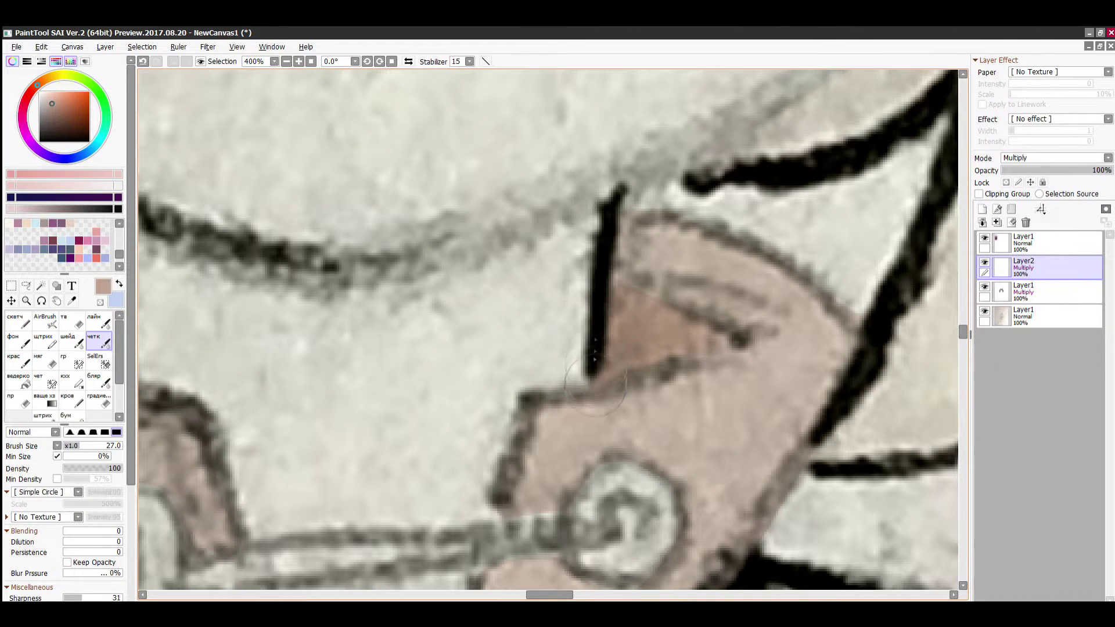
{"action": "scroll", "coordinate": [325, 102], "scroll_direction": "down", "scroll_amount": 10}
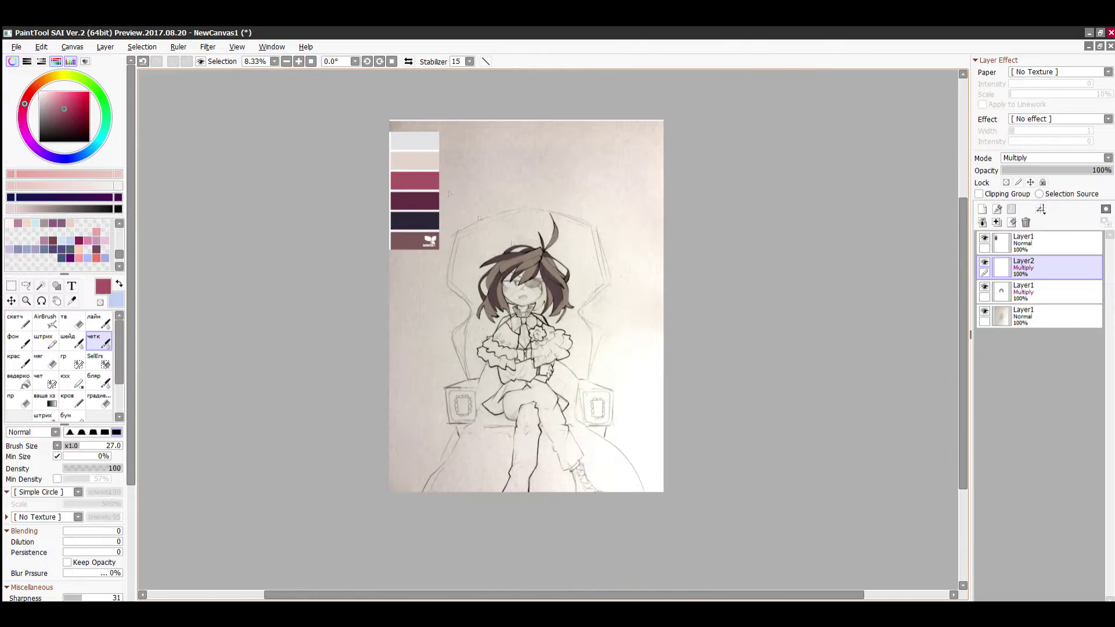
- Create a new Multiply layer and paint the bow's left loop and centre knot raspberry pink
{"action": "scroll", "coordinate": [525, 316], "scroll_direction": "up", "scroll_amount": 5}
{"action": "left_click", "coordinate": [982, 209]}
{"action": "scroll", "coordinate": [516, 346], "scroll_direction": "up", "scroll_amount": 5}
{"action": "mouse_move", "coordinate": [493, 271]}
{"action": "left_mouse_down"}
{"action": "mouse_move", "coordinate": [510, 390]}
{"action": "mouse_move", "coordinate": [475, 203]}
{"action": "mouse_move", "coordinate": [597, 198]}
{"action": "mouse_move", "coordinate": [519, 381]}
{"action": "mouse_move", "coordinate": [551, 291]}
{"action": "left_mouse_up"}
{"action": "left_click", "coordinate": [1056, 158]}
{"action": "left_click", "coordinate": [1023, 174]}
{"action": "scroll", "coordinate": [642, 254], "scroll_direction": "down", "scroll_amount": 1}
{"action": "mouse_move", "coordinate": [335, 532]}
{"action": "left_mouse_down"}
{"action": "mouse_move", "coordinate": [512, 384]}
{"action": "mouse_move", "coordinate": [426, 377]}
{"action": "left_mouse_up"}
{"action": "mouse_move", "coordinate": [462, 319]}
{"action": "left_mouse_down"}
{"action": "mouse_move", "coordinate": [409, 192]}
{"action": "mouse_move", "coordinate": [285, 198]}
{"action": "mouse_move", "coordinate": [313, 395]}
{"action": "mouse_move", "coordinate": [347, 472]}
{"action": "mouse_move", "coordinate": [325, 250]}
{"action": "mouse_move", "coordinate": [459, 220]}
{"action": "mouse_move", "coordinate": [377, 406]}
{"action": "left_mouse_up"}
- Paint the bow's right loop raspberry pink up to the edge of the rose
{"action": "left_click_drag", "start_coordinate": [648, 340], "coordinate": [767, 420]}
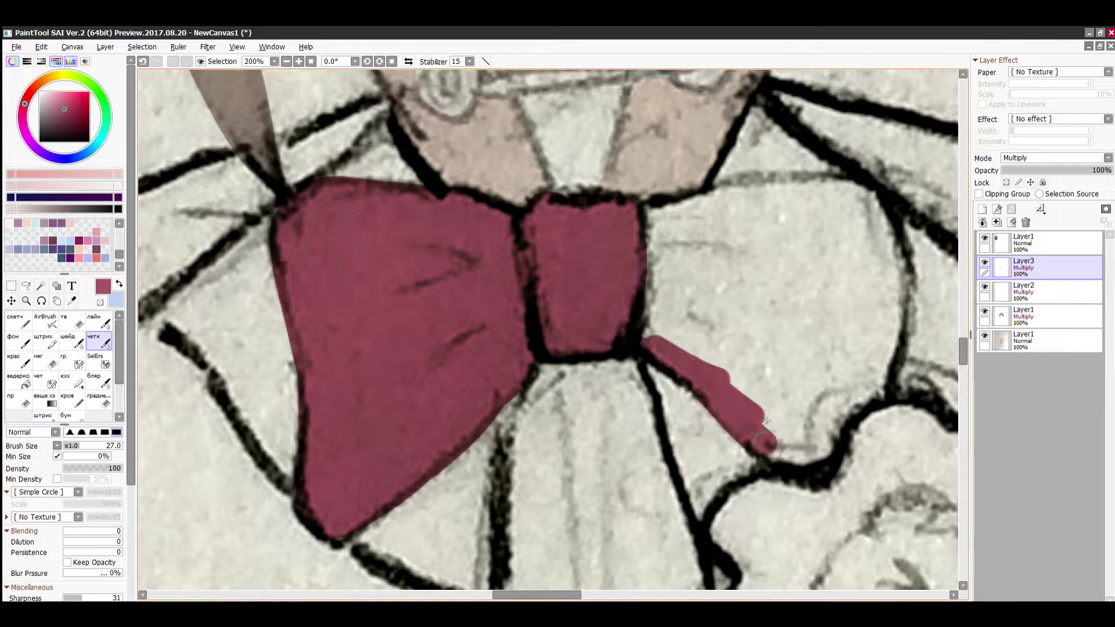
{"action": "mouse_move", "coordinate": [845, 401]}
{"action": "left_mouse_down"}
{"action": "mouse_move", "coordinate": [883, 218]}
{"action": "mouse_move", "coordinate": [798, 176]}
{"action": "mouse_move", "coordinate": [649, 208]}
{"action": "mouse_move", "coordinate": [721, 316]}
{"action": "mouse_move", "coordinate": [793, 386]}
{"action": "mouse_move", "coordinate": [870, 354]}
{"action": "mouse_move", "coordinate": [801, 410]}
{"action": "left_mouse_up"}
{"action": "left_click_drag", "start_coordinate": [737, 209], "coordinate": [871, 253]}
- Erase the colour spilling over the upper edge of the bow's right loop
{"action": "left_click", "coordinate": [72, 320]}
{"action": "left_click_drag", "start_coordinate": [738, 169], "coordinate": [676, 177]}
{"action": "key", "text": "ctrl+z"}
{"action": "left_click_drag", "start_coordinate": [73, 446], "coordinate": [66, 446]}
{"action": "left_click_drag", "start_coordinate": [733, 157], "coordinate": [646, 168]}
{"action": "scroll", "coordinate": [553, 354], "scroll_direction": "down", "scroll_amount": 7}
{"action": "scroll", "coordinate": [552, 365], "scroll_direction": "up", "scroll_amount": 3}
- Create another Multiply layer and start colouring the rose on the chest in a strong crimson
{"action": "left_click", "coordinate": [98, 341]}
{"action": "left_click", "coordinate": [982, 209]}
{"action": "scroll", "coordinate": [548, 348], "scroll_direction": "down", "scroll_amount": 5}
{"action": "left_click", "coordinate": [80, 105]}
{"action": "scroll", "coordinate": [553, 355], "scroll_direction": "up", "scroll_amount": 9}
{"action": "left_click_drag", "start_coordinate": [495, 398], "coordinate": [471, 458]}
{"action": "left_click", "coordinate": [1056, 158]}
{"action": "left_click", "coordinate": [1034, 177]}
- Fill the rest of the rose with crimson up to its petal outline, using a brush size of 39
{"action": "left_click_drag", "start_coordinate": [513, 345], "coordinate": [489, 451]}
{"action": "mouse_move", "coordinate": [489, 452]}
{"action": "left_mouse_down"}
{"action": "mouse_move", "coordinate": [590, 388]}
{"action": "mouse_move", "coordinate": [456, 338]}
{"action": "mouse_move", "coordinate": [482, 189]}
{"action": "mouse_move", "coordinate": [639, 123]}
{"action": "mouse_move", "coordinate": [520, 245]}
{"action": "left_mouse_up"}
{"action": "left_click", "coordinate": [86, 445]}
{"action": "mouse_move", "coordinate": [494, 293]}
{"action": "left_mouse_down"}
{"action": "mouse_move", "coordinate": [589, 215]}
{"action": "mouse_move", "coordinate": [705, 423]}
{"action": "mouse_move", "coordinate": [734, 380]}
{"action": "left_mouse_up"}
{"action": "left_click_drag", "start_coordinate": [638, 421], "coordinate": [572, 424]}
{"action": "mouse_move", "coordinate": [677, 343]}
{"action": "left_mouse_down"}
{"action": "mouse_move", "coordinate": [803, 306]}
{"action": "mouse_move", "coordinate": [738, 198]}
{"action": "mouse_move", "coordinate": [669, 117]}
{"action": "left_mouse_up"}
{"action": "scroll", "coordinate": [593, 340], "scroll_direction": "down", "scroll_amount": 5}
- Paint the cape's left shoulder strip dark plum on a new layer
{"action": "left_click", "coordinate": [981, 209]}
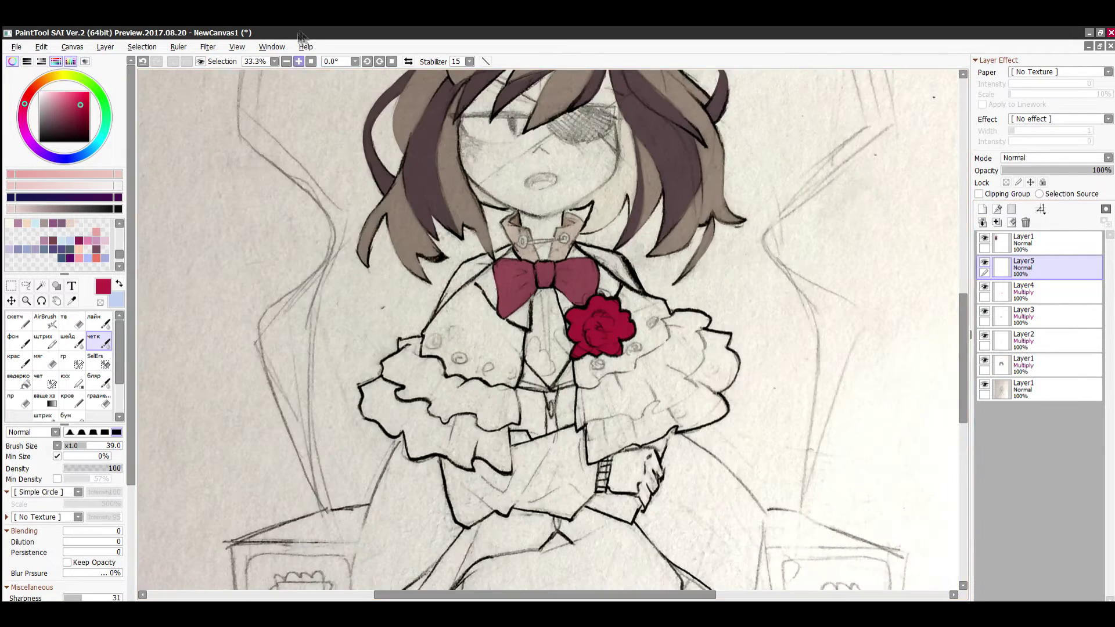
{"action": "scroll", "coordinate": [522, 279], "scroll_direction": "down", "scroll_amount": 4}
{"action": "scroll", "coordinate": [526, 348], "scroll_direction": "up", "scroll_amount": 8}
{"action": "left_click_drag", "start_coordinate": [372, 483], "coordinate": [476, 348]}
{"action": "scroll", "coordinate": [1055, 158], "scroll_direction": "down", "scroll_amount": 2}
{"action": "scroll", "coordinate": [1055, 158], "scroll_direction": "up", "scroll_amount": 1}
{"action": "mouse_move", "coordinate": [388, 456]}
{"action": "left_mouse_down"}
{"action": "mouse_move", "coordinate": [453, 335]}
{"action": "mouse_move", "coordinate": [616, 198]}
{"action": "mouse_move", "coordinate": [499, 339]}
{"action": "mouse_move", "coordinate": [580, 233]}
{"action": "mouse_move", "coordinate": [697, 172]}
{"action": "left_mouse_up"}
- Paint the cape's right shoulder strip dark plum and set the layer to Multiply
{"action": "key", "text": "ctrl+plus"}
{"action": "key", "text": "ctrl+plus"}
{"action": "scroll", "coordinate": [548, 330], "scroll_direction": "down", "scroll_amount": 2}
{"action": "left_click_drag", "start_coordinate": [755, 325], "coordinate": [326, 305]}
{"action": "scroll", "coordinate": [604, 444], "scroll_direction": "up", "scroll_amount": 1}
{"action": "mouse_move", "coordinate": [616, 427]}
{"action": "left_mouse_down"}
{"action": "mouse_move", "coordinate": [412, 261]}
{"action": "mouse_move", "coordinate": [246, 166]}
{"action": "mouse_move", "coordinate": [488, 223]}
{"action": "mouse_move", "coordinate": [430, 249]}
{"action": "left_mouse_up"}
{"action": "key", "text": "e"}
{"action": "key", "text": "e"}
{"action": "left_click", "coordinate": [311, 61]}
{"action": "scroll", "coordinate": [552, 380], "scroll_direction": "up", "scroll_amount": 2}
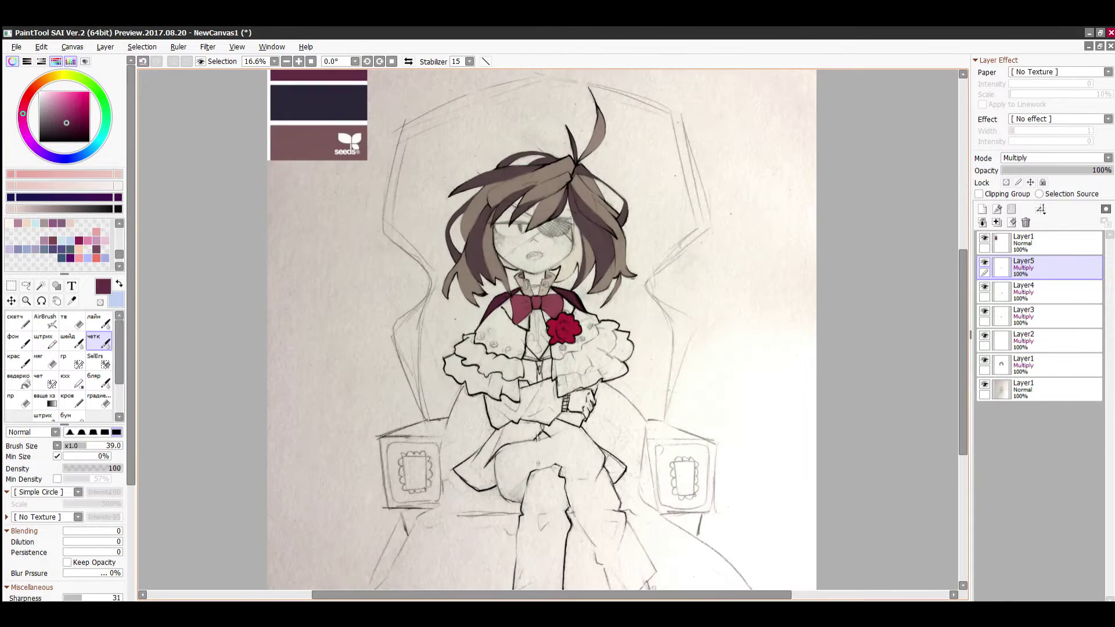
- On a new Multiply layer, outline the cape's upper left edge in dark navy from the sleeve frill down to the armrest
{"action": "key", "text": "ctrl+minus"}
{"action": "key", "text": "ctrl+shift+n"}
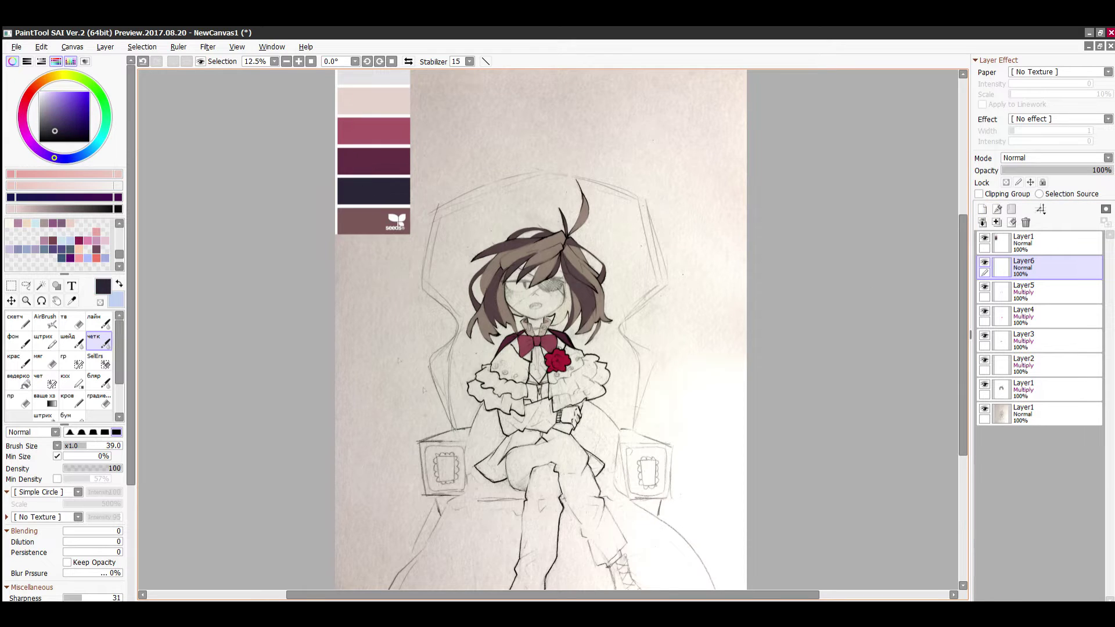
{"action": "scroll", "coordinate": [474, 482], "scroll_direction": "up", "scroll_amount": 5}
{"action": "left_click", "coordinate": [416, 440]}
{"action": "key", "text": "ctrl+z"}
{"action": "left_click_drag", "start_coordinate": [517, 160], "coordinate": [533, 119]}
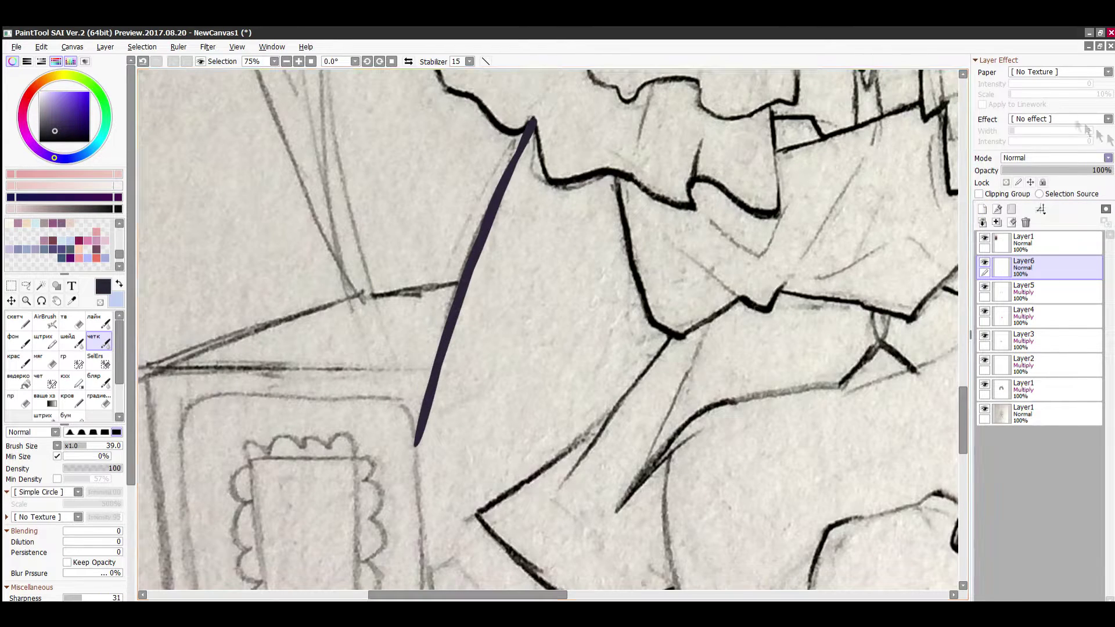
- Outline the cape's lower left edge in dark navy, from the foot of the page up to the armrest line
{"action": "left_click", "coordinate": [311, 61]}
{"action": "scroll", "coordinate": [372, 547], "scroll_direction": "up", "scroll_amount": 5}
{"action": "left_click_drag", "start_coordinate": [598, 239], "coordinate": [463, 381]}
{"action": "key", "text": "ctrl+z"}
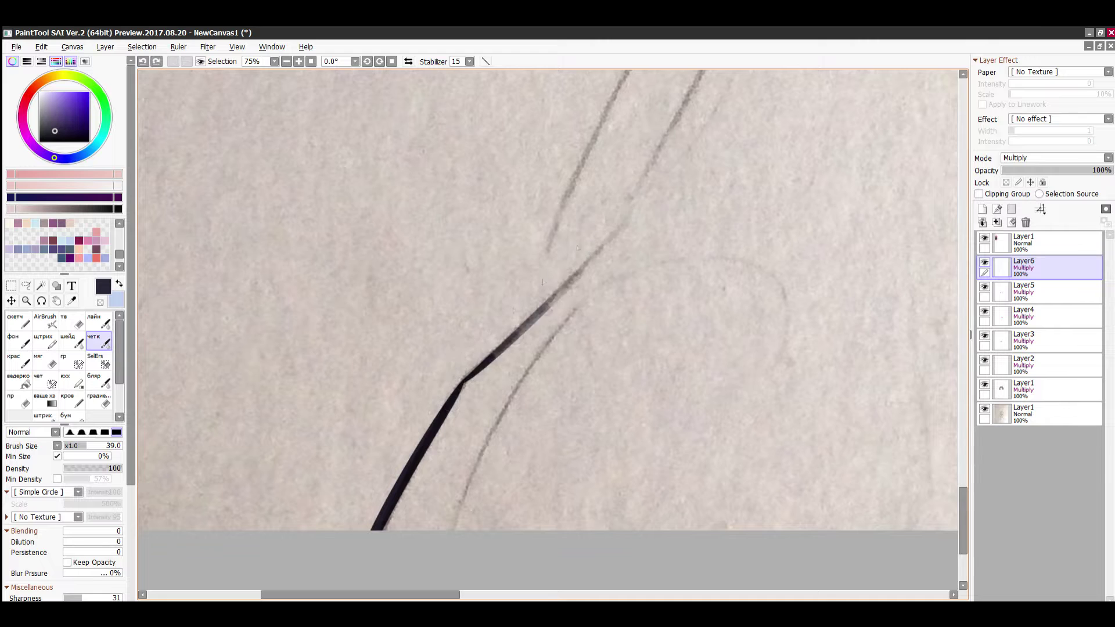
{"action": "left_click_drag", "start_coordinate": [646, 199], "coordinate": [463, 382]}
{"action": "left_click_drag", "start_coordinate": [705, 72], "coordinate": [613, 235]}
{"action": "left_click_drag", "start_coordinate": [962, 492], "coordinate": [961, 450]}
{"action": "left_click_drag", "start_coordinate": [758, 199], "coordinate": [631, 409]}
{"action": "left_click_drag", "start_coordinate": [756, 202], "coordinate": [889, 124]}
{"action": "left_click_drag", "start_coordinate": [962, 489], "coordinate": [962, 465]}
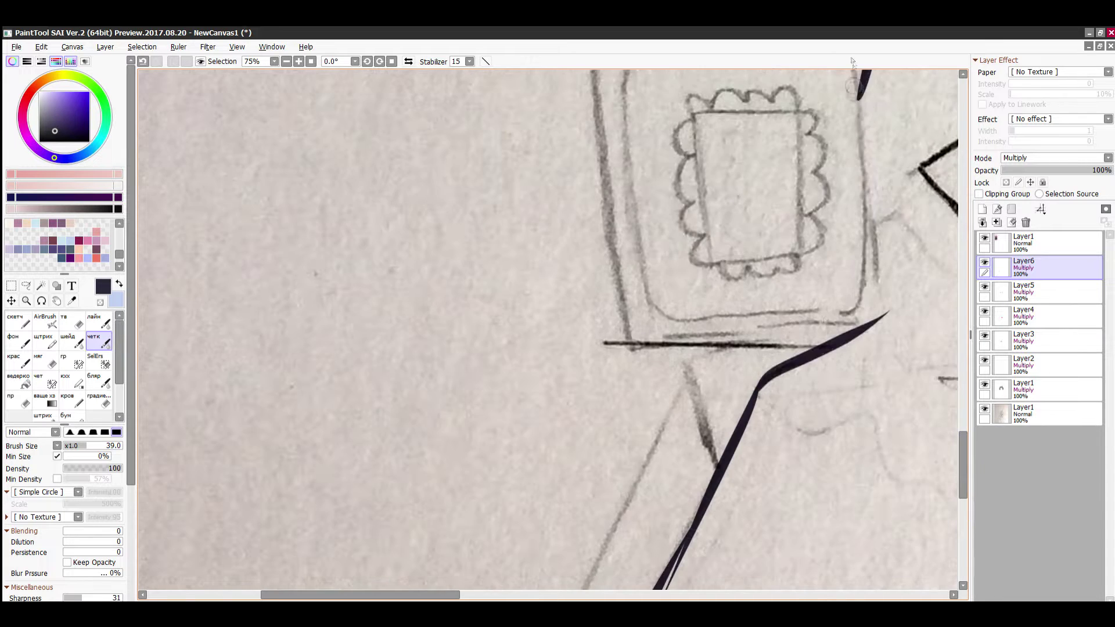
{"action": "left_click_drag", "start_coordinate": [870, 98], "coordinate": [852, 331]}
- Outline the cape's lower right curve in dark navy, from the armrest down to the foot of the page
{"action": "left_click", "coordinate": [312, 61]}
{"action": "scroll", "coordinate": [654, 508], "scroll_direction": "up", "scroll_amount": 4}
{"action": "mouse_move", "coordinate": [431, 238]}
{"action": "left_mouse_down"}
{"action": "mouse_move", "coordinate": [737, 572]}
{"action": "mouse_move", "coordinate": [699, 540]}
{"action": "left_mouse_up"}
{"action": "key", "text": "ctrl+z"}
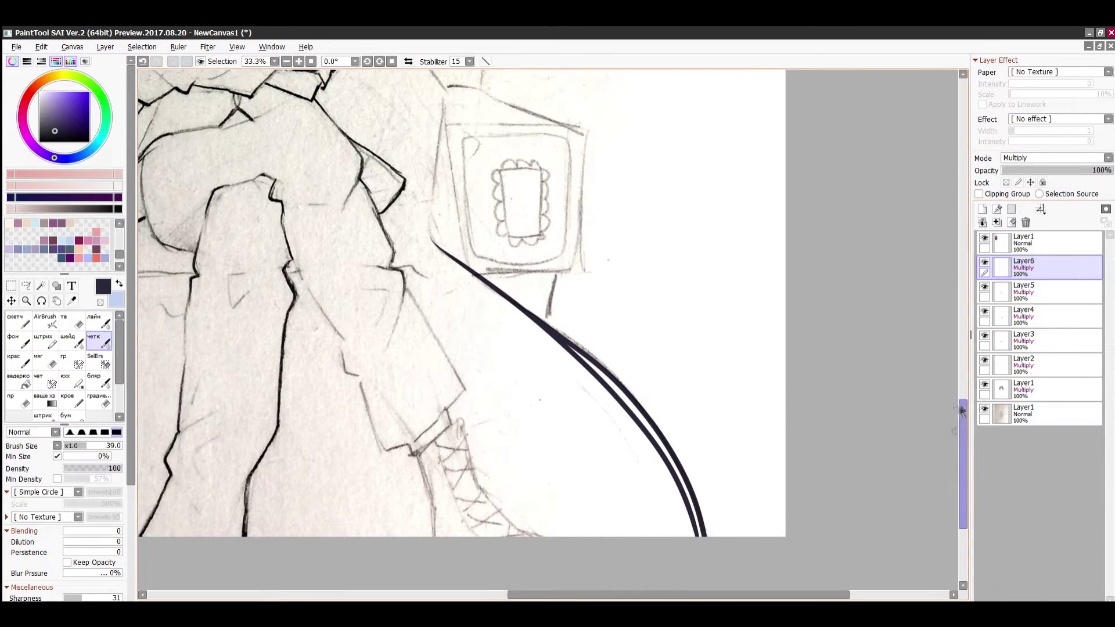
- Outline the cape's upper right section in navy, around the hand and down along the skirt and right trouser leg
{"action": "scroll", "coordinate": [436, 444], "scroll_direction": "up", "scroll_amount": 3}
{"action": "scroll", "coordinate": [436, 334], "scroll_direction": "up", "scroll_amount": 3}
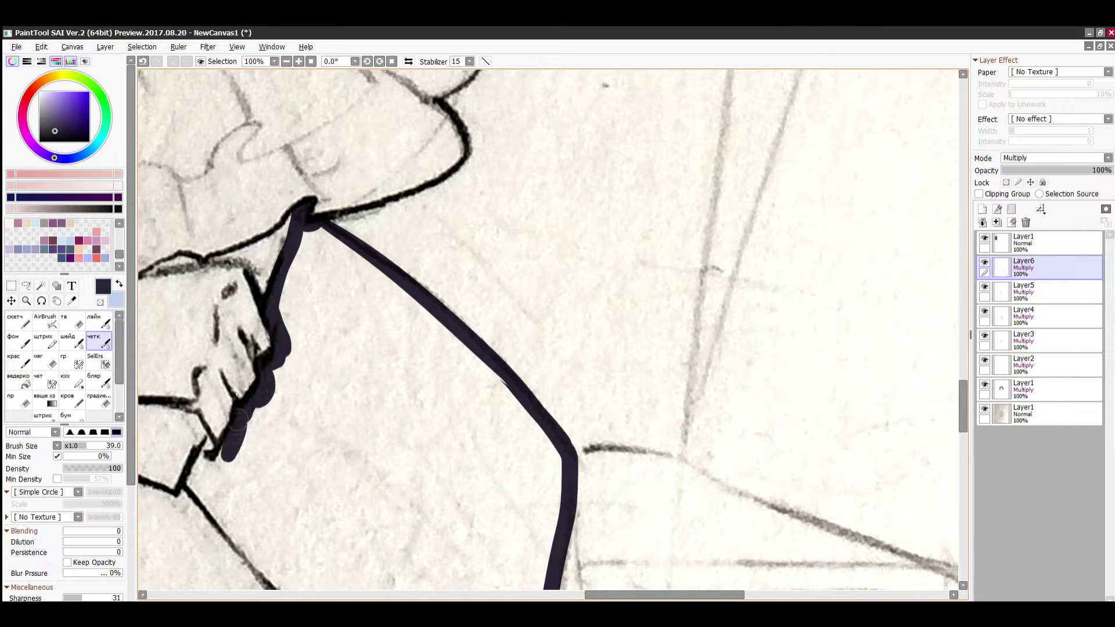
{"action": "left_click_drag", "start_coordinate": [254, 541], "coordinate": [276, 578]}
{"action": "scroll", "coordinate": [546, 331], "scroll_direction": "down", "scroll_amount": 3}
{"action": "scroll", "coordinate": [581, 349], "scroll_direction": "up", "scroll_amount": 3}
{"action": "mouse_move", "coordinate": [401, 182]}
{"action": "left_mouse_down"}
{"action": "mouse_move", "coordinate": [613, 354]}
{"action": "mouse_move", "coordinate": [574, 537]}
{"action": "left_mouse_up"}
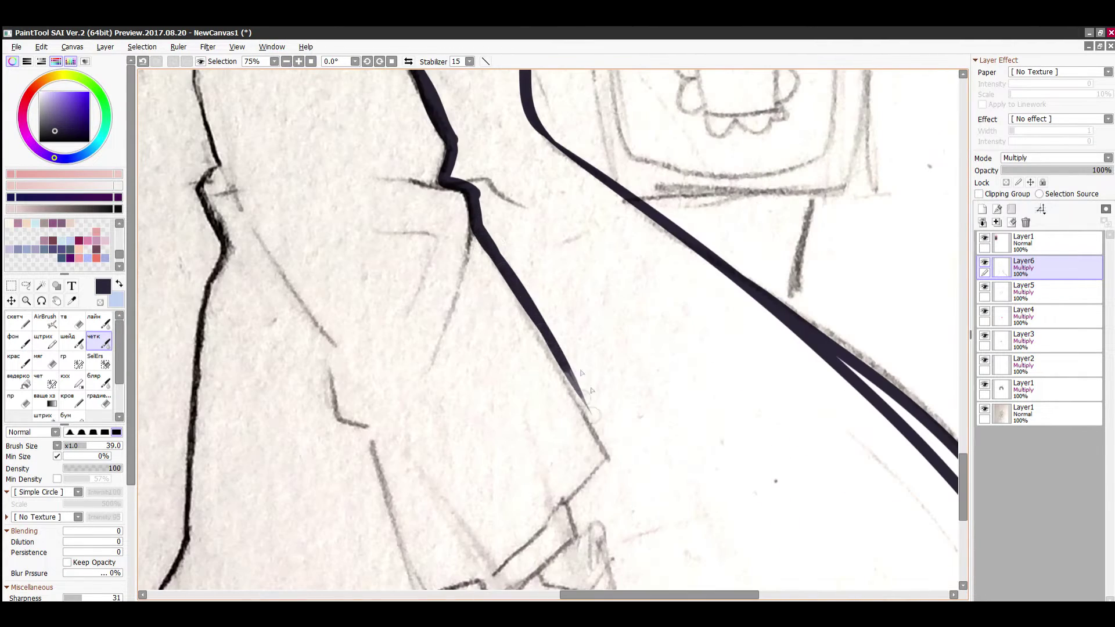
- Trace the cape's inner edge in navy along the outer side of the left leg, up to the knee
{"action": "scroll", "coordinate": [603, 500], "scroll_direction": "down", "scroll_amount": 5}
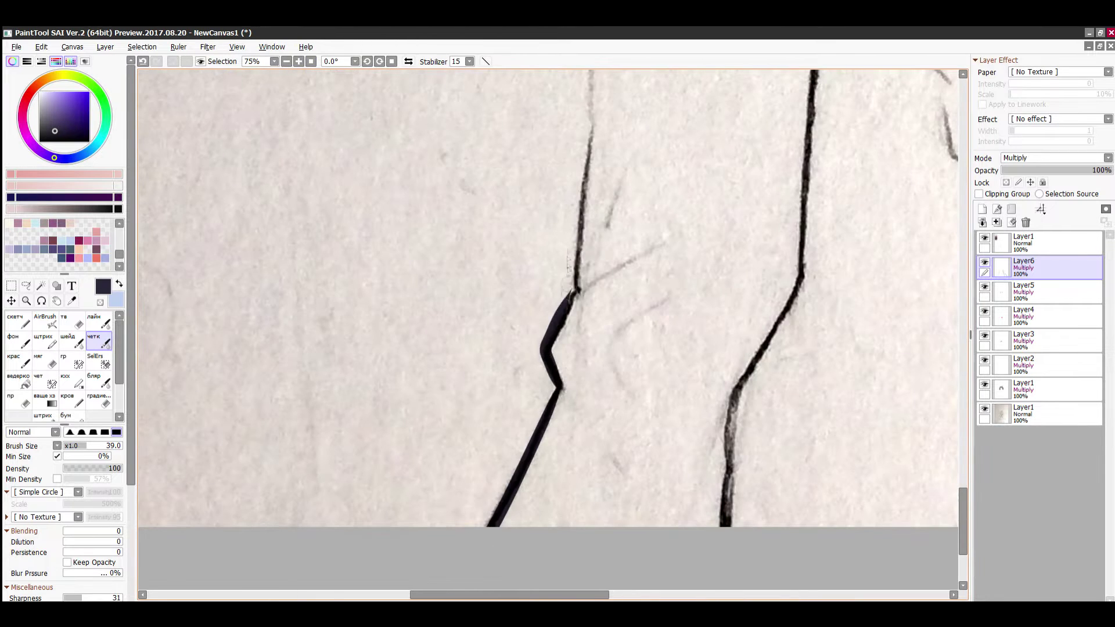
{"action": "left_click_drag", "start_coordinate": [572, 586], "coordinate": [585, 385]}
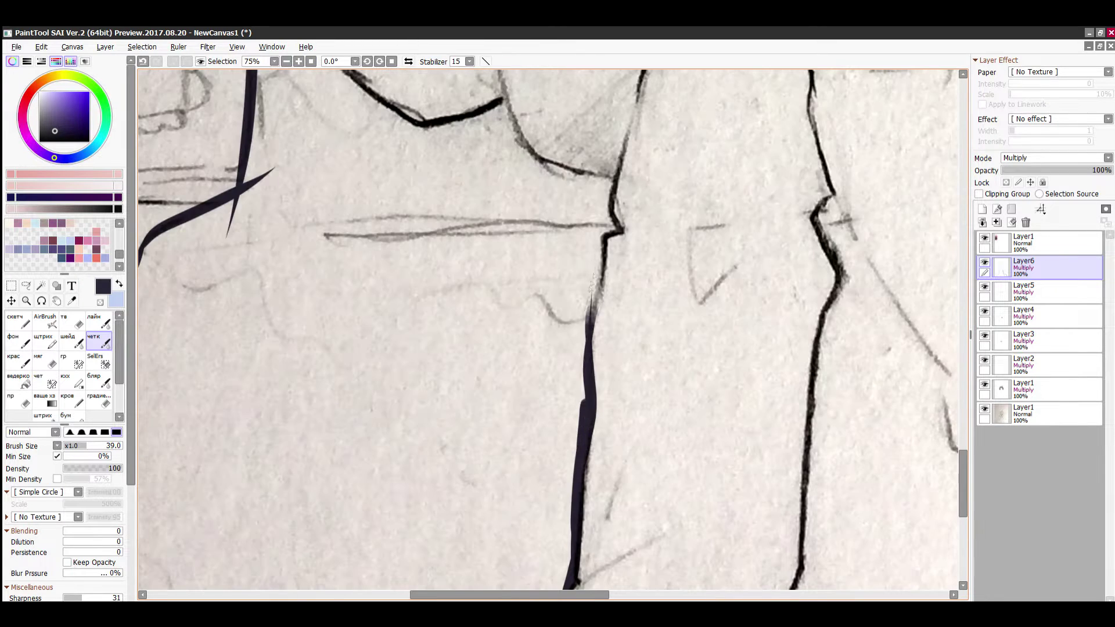
{"action": "left_click_drag", "start_coordinate": [593, 283], "coordinate": [608, 178]}
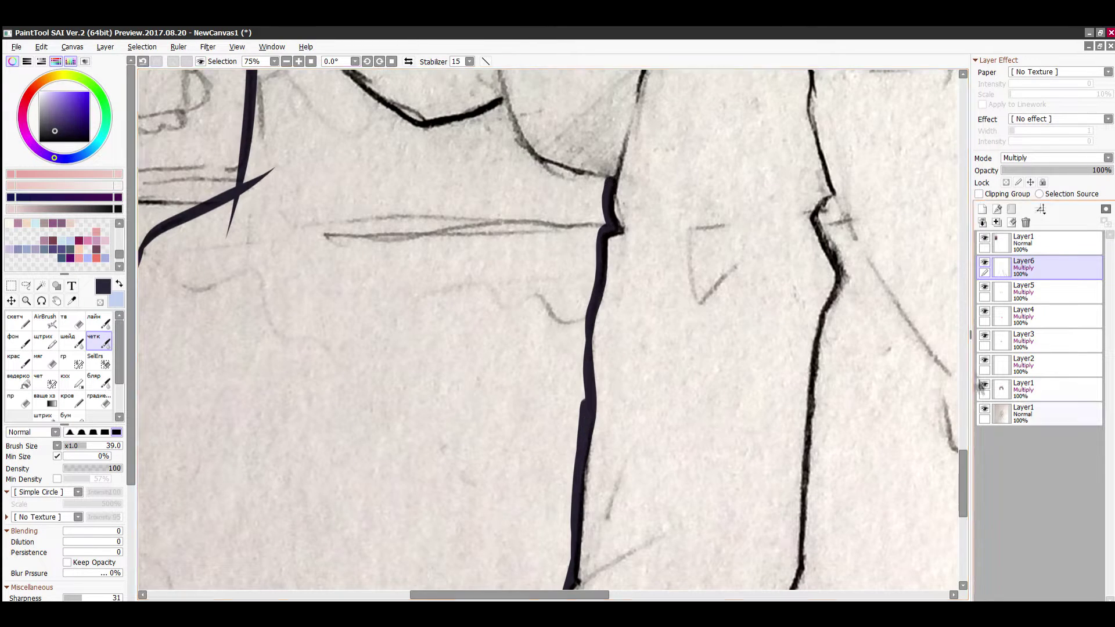
- Close the left cape outline in navy along the thigh, the skirt hem, the forearm and the sleeve frill
{"action": "scroll", "coordinate": [608, 179], "scroll_direction": "up", "scroll_amount": 3}
{"action": "left_click_drag", "start_coordinate": [611, 339], "coordinate": [574, 314]}
{"action": "left_click_drag", "start_coordinate": [321, 192], "coordinate": [302, 176]}
{"action": "left_click_drag", "start_coordinate": [962, 459], "coordinate": [963, 429]}
{"action": "left_click_drag", "start_coordinate": [304, 399], "coordinate": [415, 295]}
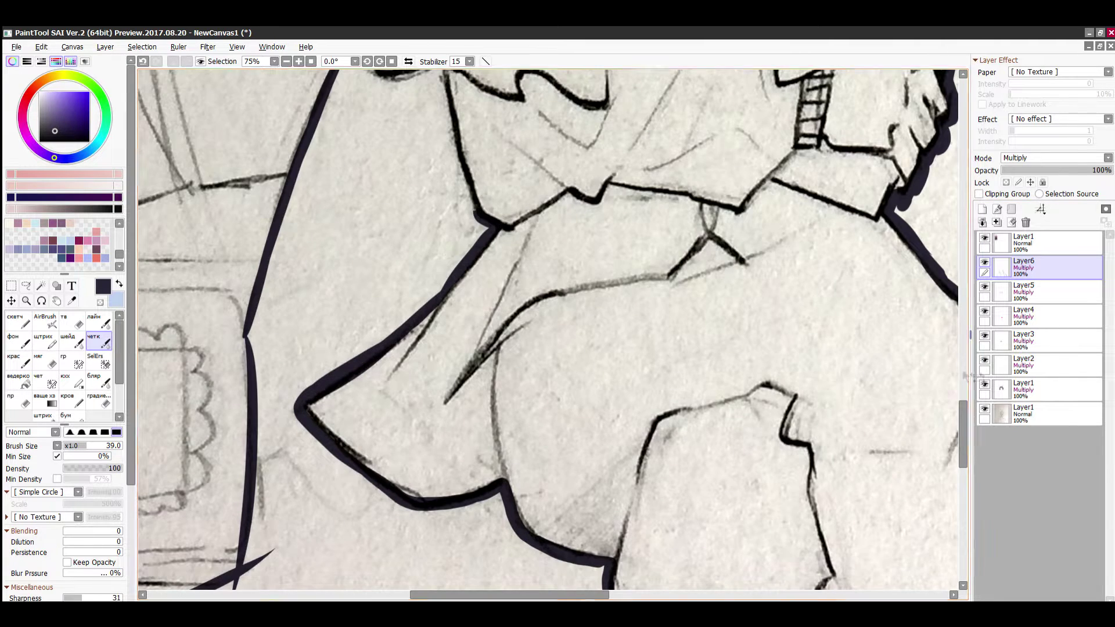
{"action": "scroll", "coordinate": [551, 326], "scroll_direction": "up", "scroll_amount": 4}
{"action": "left_click_drag", "start_coordinate": [457, 360], "coordinate": [485, 426]}
{"action": "left_click_drag", "start_coordinate": [392, 253], "coordinate": [362, 219]}
- Hide the sketch layer and bucket-fill the outlined cape areas with navy, using Transparent Area as the selection mode
{"action": "left_click", "coordinate": [18, 381]}
{"action": "left_click", "coordinate": [1039, 413]}
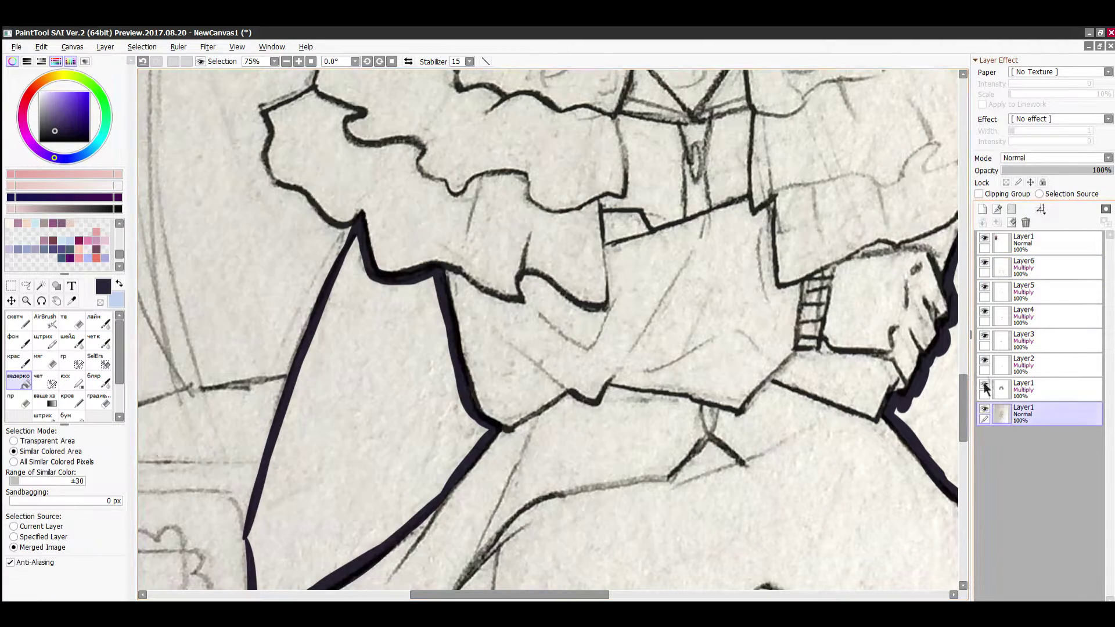
{"action": "left_click", "coordinate": [984, 409]}
{"action": "left_click", "coordinate": [1039, 267]}
{"action": "left_click", "coordinate": [372, 394]}
{"action": "key", "text": "ctrl+z"}
{"action": "left_click", "coordinate": [14, 441]}
{"action": "left_click", "coordinate": [942, 415]}
{"action": "left_click", "coordinate": [310, 62]}
- Fill the remaining gap along the cape's lower right curve with navy and show the sketch layer again
{"action": "scroll", "coordinate": [644, 491], "scroll_direction": "up", "scroll_amount": 2}
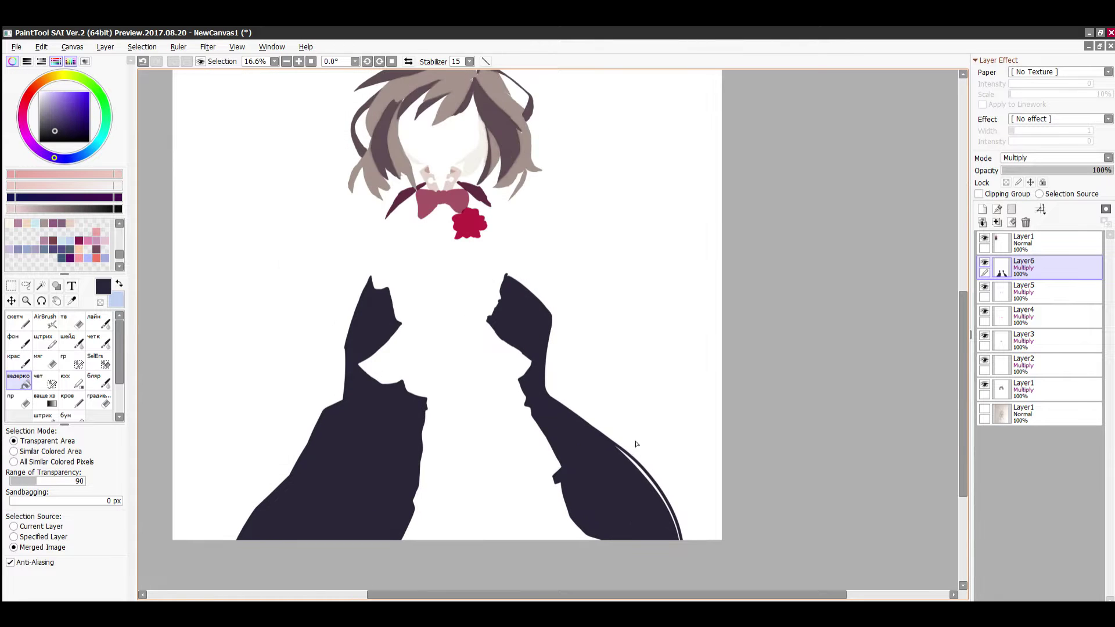
{"action": "left_click", "coordinate": [635, 445]}
{"action": "left_click", "coordinate": [984, 408]}
{"action": "scroll", "coordinate": [540, 359], "scroll_direction": "down", "scroll_amount": 2}
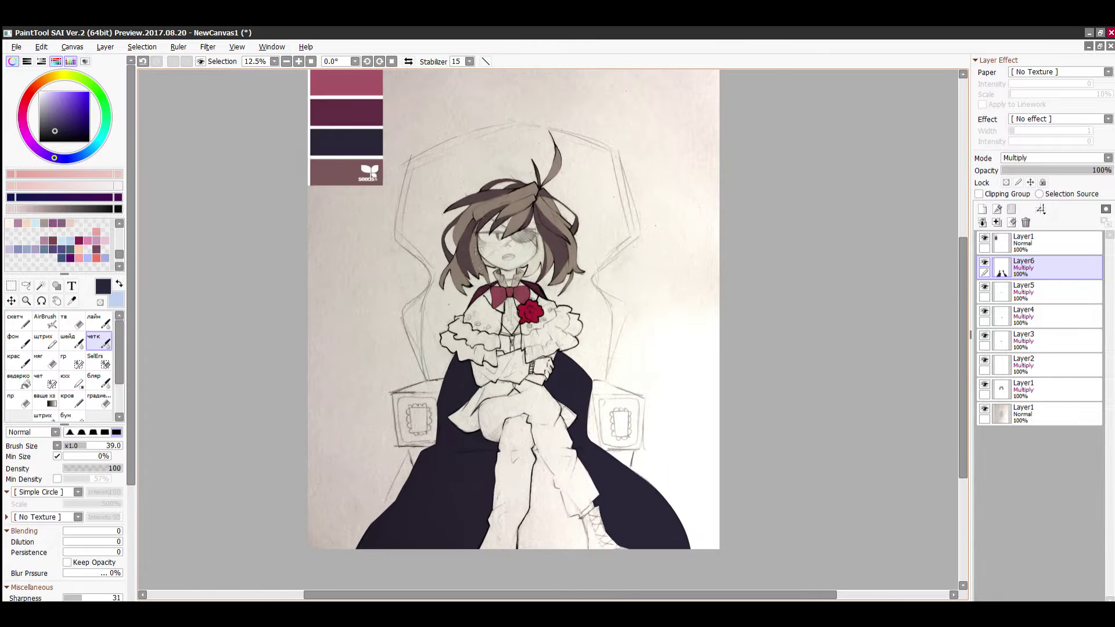
- On a new Multiply layer, colour the skirt plum, including the section just below the crossed forearms
{"action": "scroll", "coordinate": [450, 360], "scroll_direction": "up", "scroll_amount": 5}
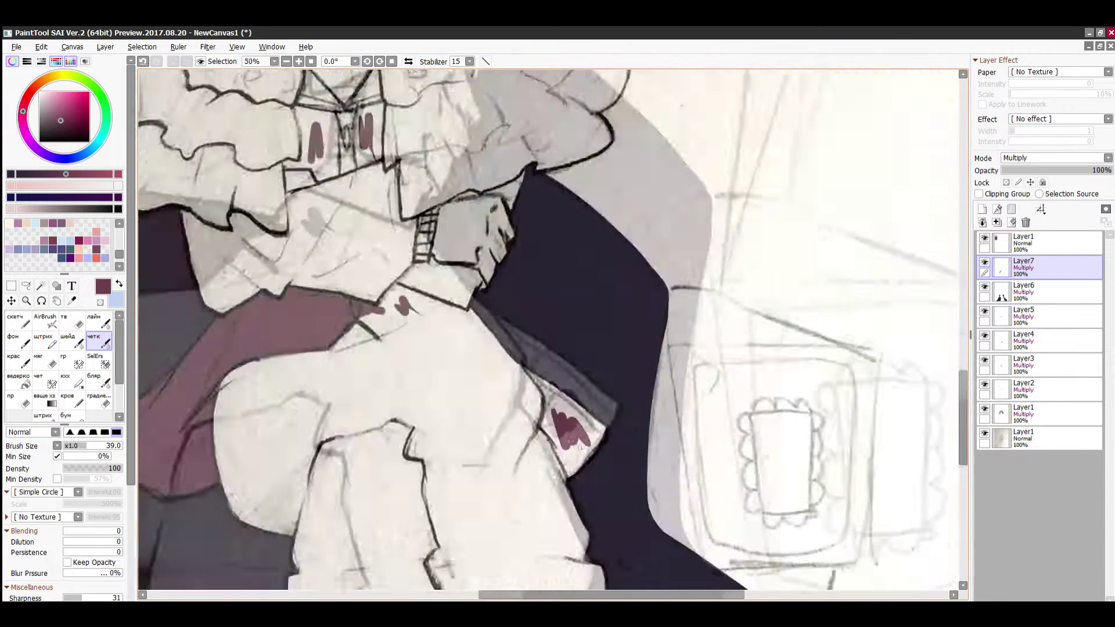
{"action": "left_click_drag", "start_coordinate": [511, 372], "coordinate": [552, 482]}
{"action": "mouse_move", "coordinate": [430, 174]}
{"action": "left_mouse_down"}
{"action": "mouse_move", "coordinate": [557, 302]}
{"action": "mouse_move", "coordinate": [572, 467]}
{"action": "mouse_move", "coordinate": [633, 326]}
{"action": "left_mouse_up"}
{"action": "left_click_drag", "start_coordinate": [499, 331], "coordinate": [514, 351]}
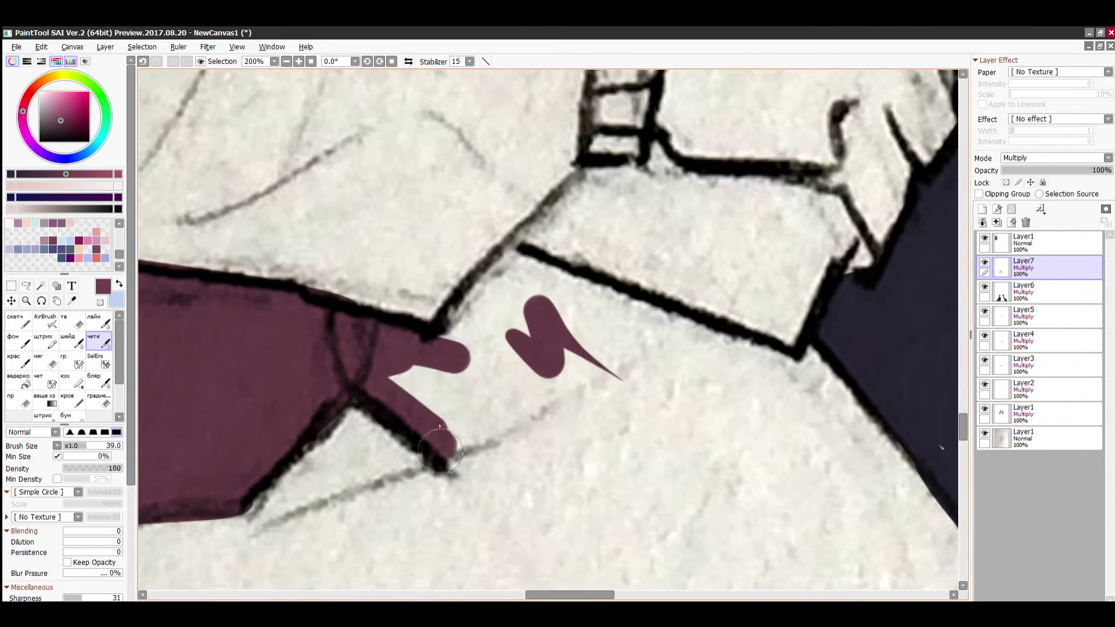
{"action": "mouse_move", "coordinate": [400, 380]}
{"action": "left_mouse_down"}
{"action": "mouse_move", "coordinate": [714, 334]}
{"action": "mouse_move", "coordinate": [493, 401]}
{"action": "mouse_move", "coordinate": [540, 250]}
{"action": "left_mouse_up"}
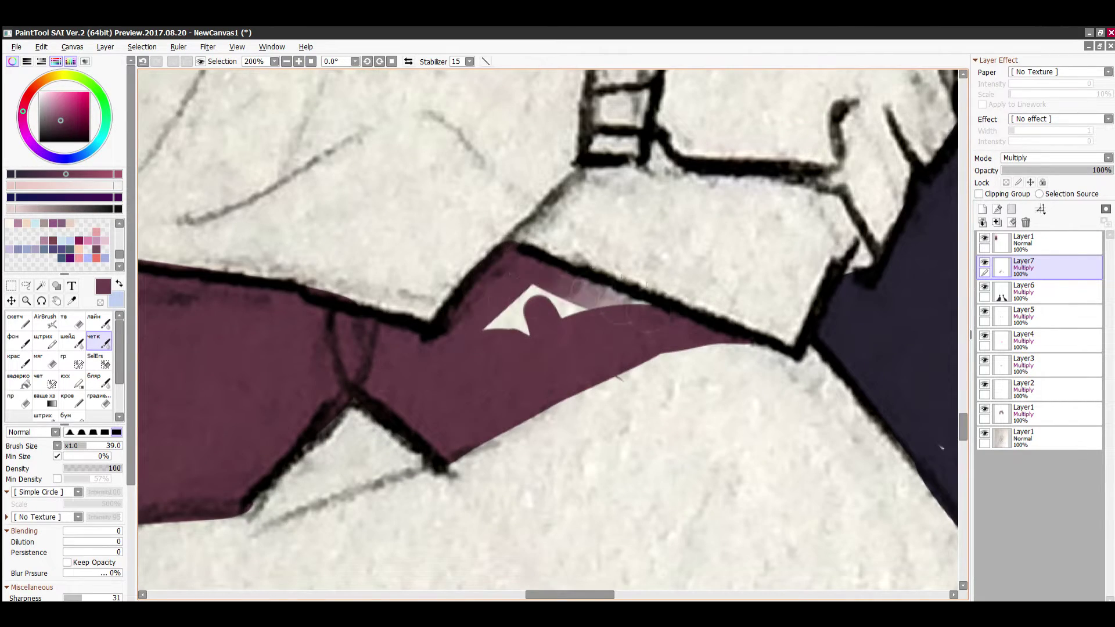
{"action": "left_click_drag", "start_coordinate": [494, 325], "coordinate": [644, 273]}
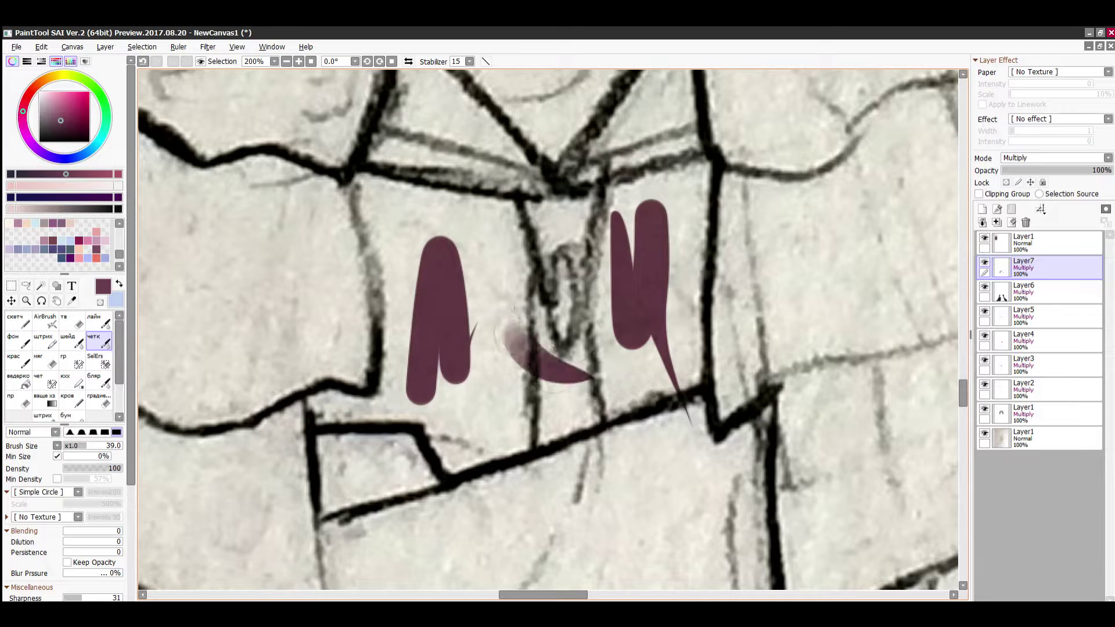
- Colour the waist section above the crossed forearms plum, including the small clasp at its centre
{"action": "mouse_move", "coordinate": [520, 335]}
{"action": "left_mouse_down"}
{"action": "mouse_move", "coordinate": [607, 288]}
{"action": "mouse_move", "coordinate": [665, 197]}
{"action": "mouse_move", "coordinate": [691, 342]}
{"action": "mouse_move", "coordinate": [537, 406]}
{"action": "left_mouse_up"}
{"action": "mouse_move", "coordinate": [522, 244]}
{"action": "left_mouse_down"}
{"action": "mouse_move", "coordinate": [348, 174]}
{"action": "mouse_move", "coordinate": [406, 406]}
{"action": "mouse_move", "coordinate": [453, 453]}
{"action": "mouse_move", "coordinate": [523, 441]}
{"action": "mouse_move", "coordinate": [487, 273]}
{"action": "left_mouse_up"}
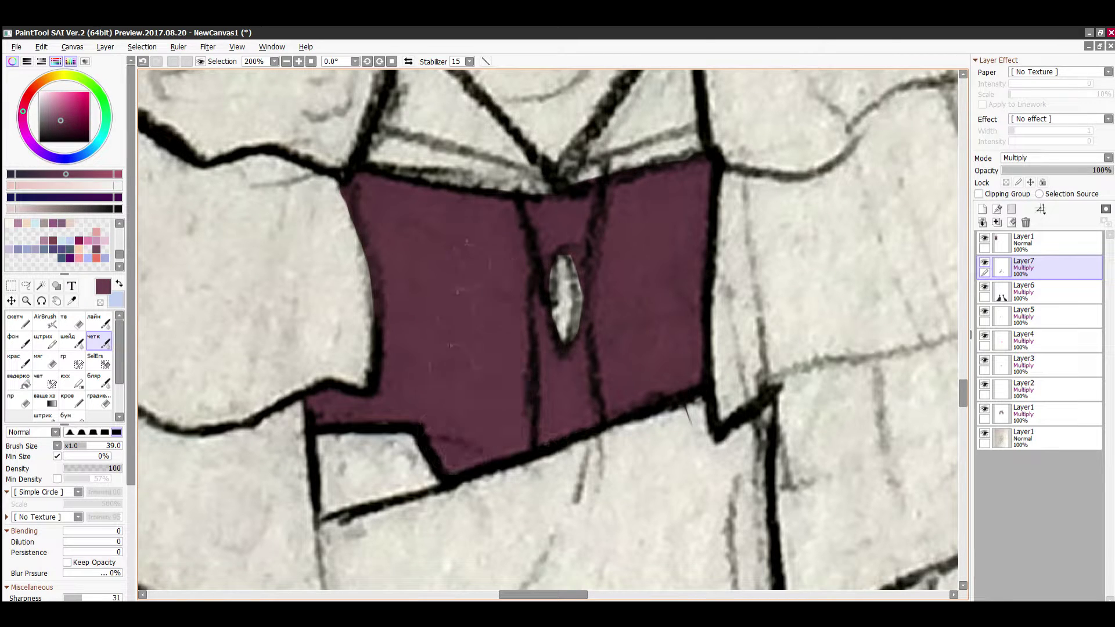
{"action": "left_click_drag", "start_coordinate": [555, 265], "coordinate": [566, 325]}
{"action": "key", "text": "Home"}
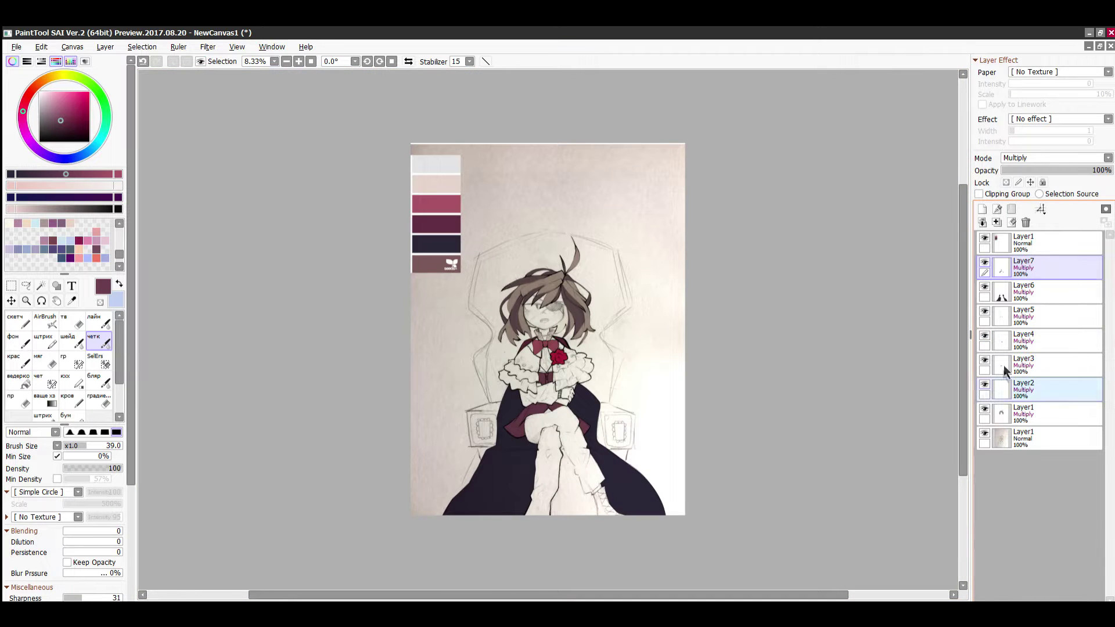
- Return to Layer2, sample the collar's beige, and paint the tie and the edges of the crossed forearms with it
{"action": "left_click", "coordinate": [1013, 388]}
{"action": "left_click", "coordinate": [985, 433]}
{"action": "scroll", "coordinate": [549, 371], "scroll_direction": "up", "scroll_amount": 5}
{"action": "right_click", "coordinate": [498, 228]}
{"action": "left_click", "coordinate": [984, 433]}
{"action": "scroll", "coordinate": [491, 407], "scroll_direction": "up", "scroll_amount": 2}
{"action": "left_click_drag", "start_coordinate": [543, 426], "coordinate": [500, 300]}
{"action": "mouse_move", "coordinate": [557, 180]}
{"action": "left_mouse_down"}
{"action": "mouse_move", "coordinate": [581, 313]}
{"action": "mouse_move", "coordinate": [534, 418]}
{"action": "mouse_move", "coordinate": [613, 302]}
{"action": "left_mouse_up"}
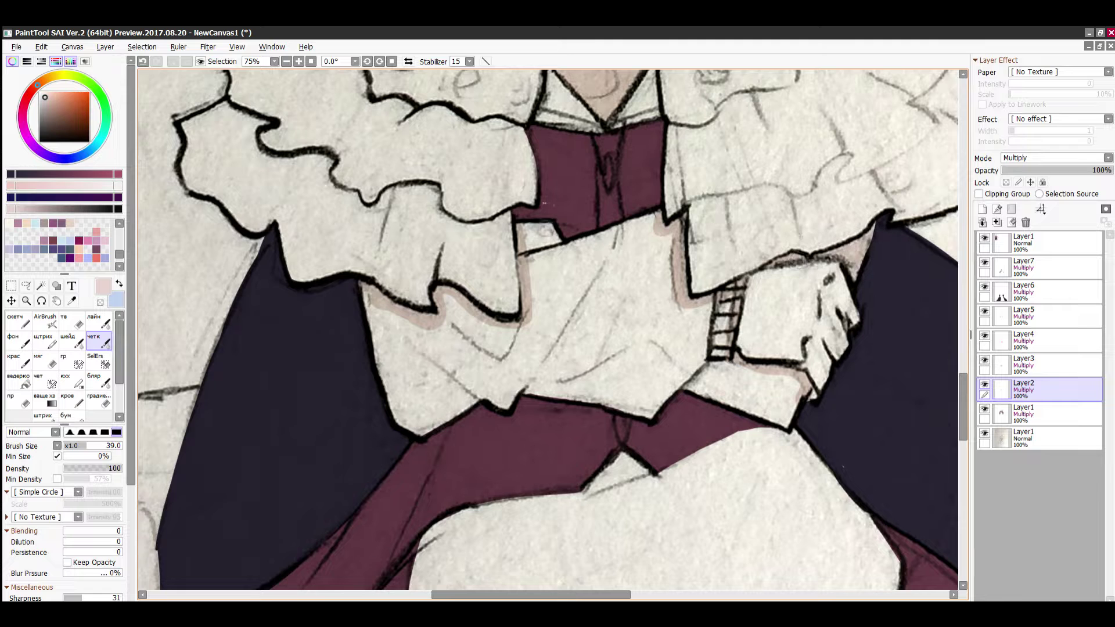
- Hide the sketch, bucket-fill the crossed forearms with beige, and show the sketch again
{"action": "left_click", "coordinate": [984, 434]}
{"action": "left_click", "coordinate": [20, 378]}
{"action": "left_click", "coordinate": [578, 361]}
{"action": "key", "text": "ctrl+z"}
{"action": "left_click", "coordinate": [984, 434]}
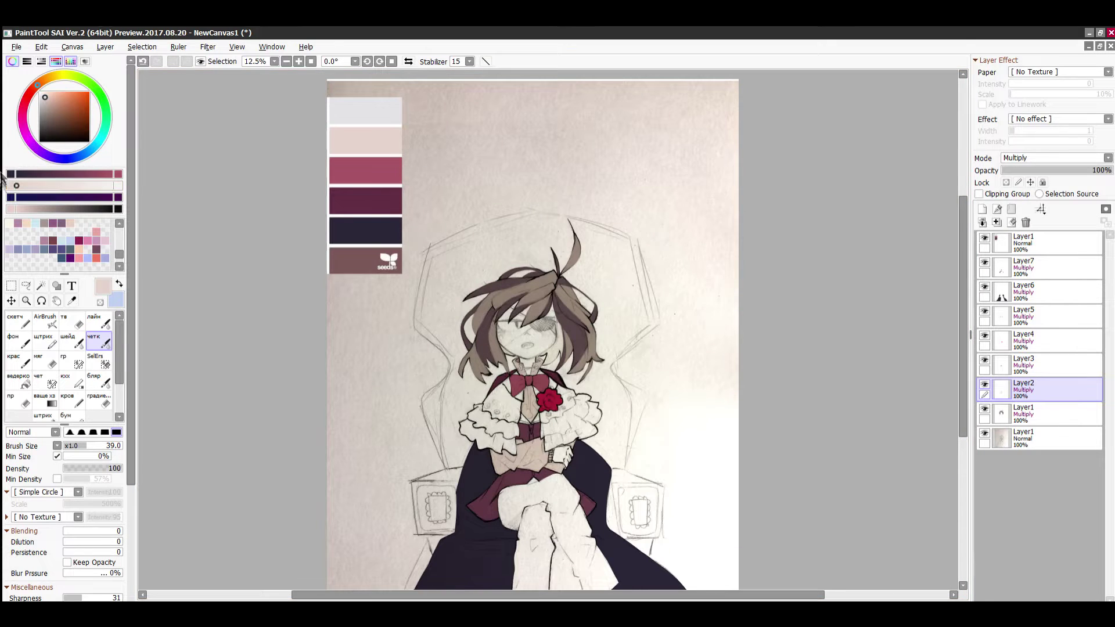
- Mix a muted mauve, test it on the left side of the frilled capelet on a new layer, and set that layer to Multiply
{"action": "left_click", "coordinate": [91, 173]}
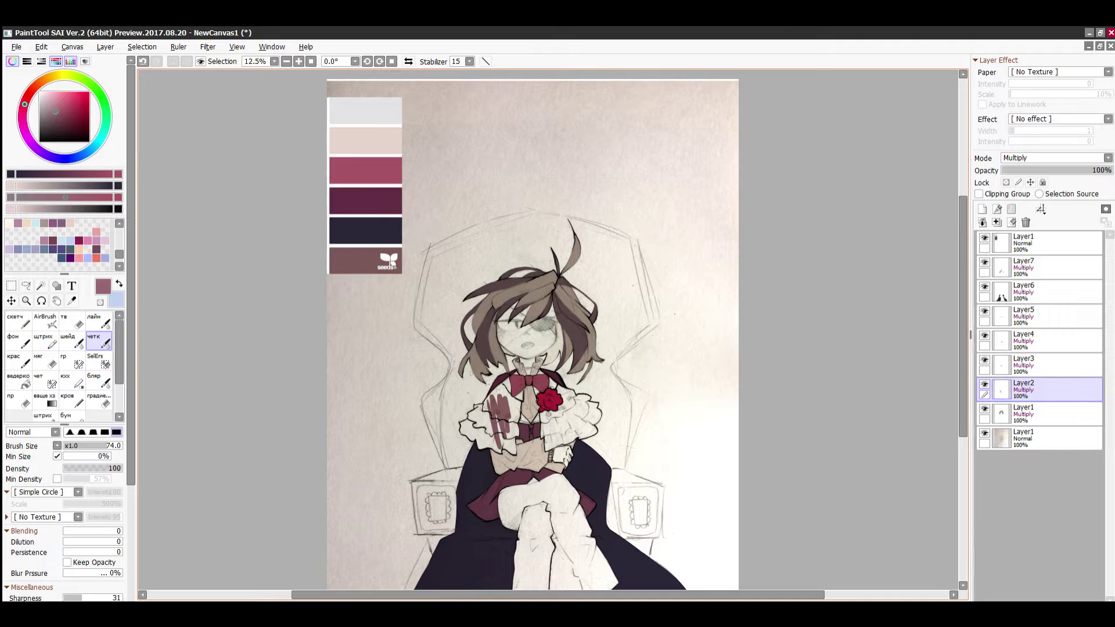
{"action": "left_click", "coordinate": [982, 209]}
{"action": "left_click_drag", "start_coordinate": [492, 407], "coordinate": [511, 438]}
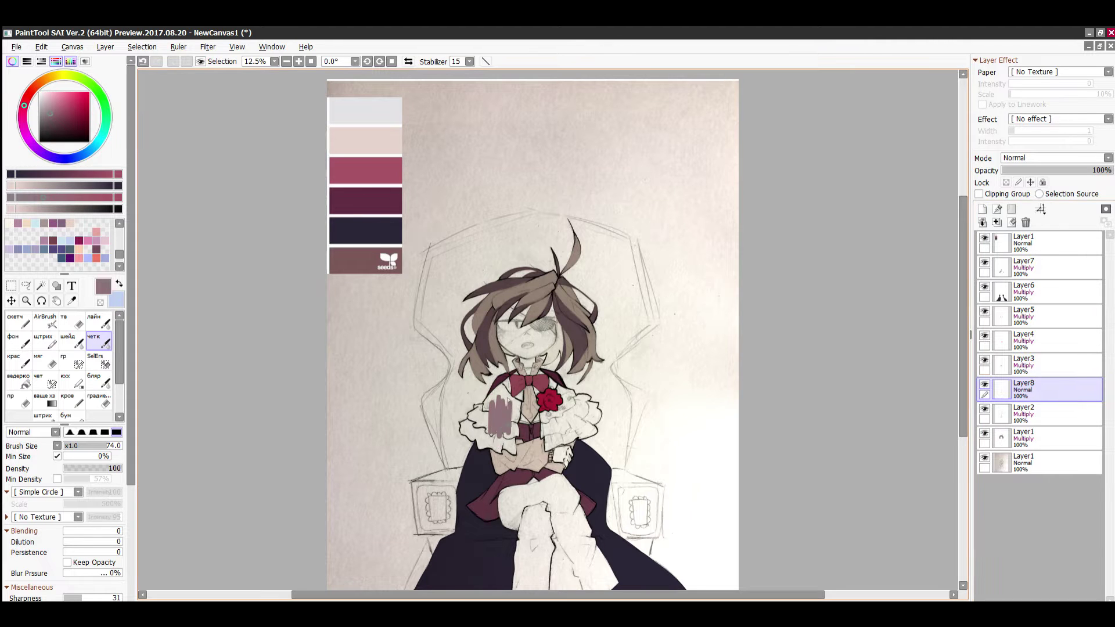
{"action": "left_click", "coordinate": [1070, 158]}
{"action": "left_click", "coordinate": [1059, 181]}
- Paint the left half of the frilled capelet muted mauve out to its ruffle edges with a brush size of 100
{"action": "scroll", "coordinate": [501, 434], "scroll_direction": "up", "scroll_amount": 4}
{"action": "left_click", "coordinate": [116, 432]}
{"action": "left_click_drag", "start_coordinate": [430, 372], "coordinate": [377, 365]}
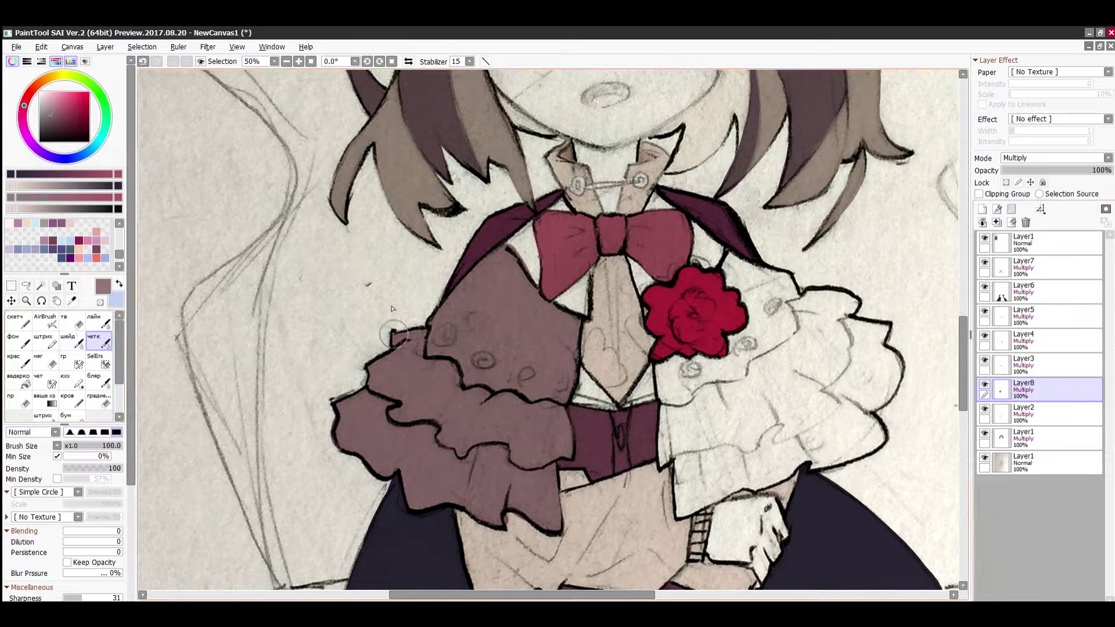
{"action": "left_click", "coordinate": [73, 320]}
{"action": "left_click", "coordinate": [98, 341]}
{"action": "left_click_drag", "start_coordinate": [511, 594], "coordinate": [587, 595]}
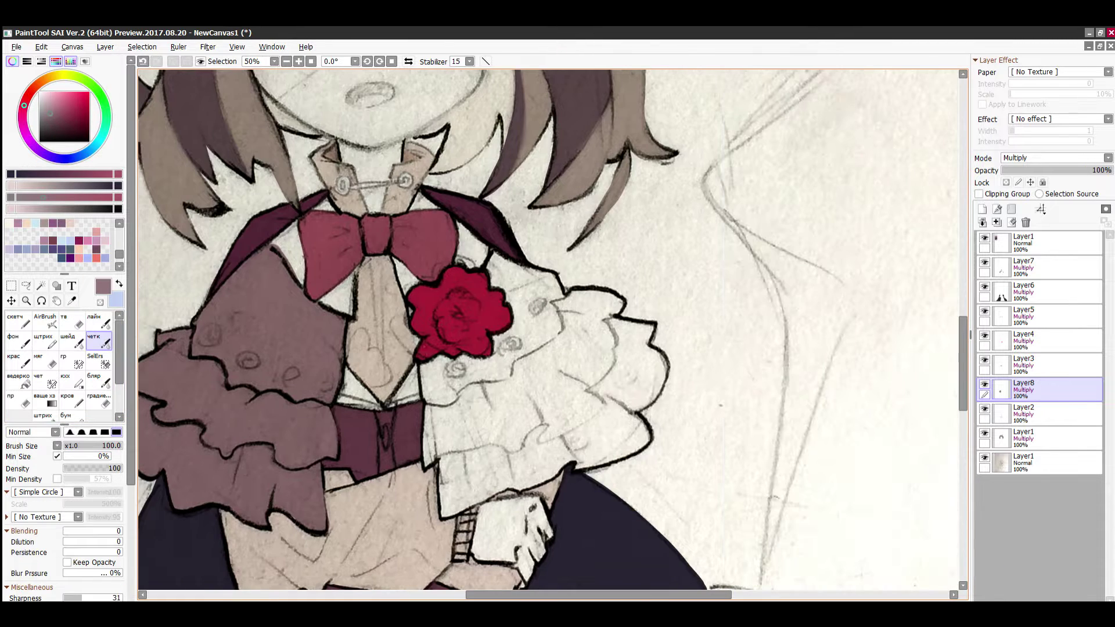
- Paint the right half of the frilled capelet muted mauve out to its ruffle edges and around the rose with brush size 100
{"action": "left_click_drag", "start_coordinate": [429, 434], "coordinate": [618, 361]}
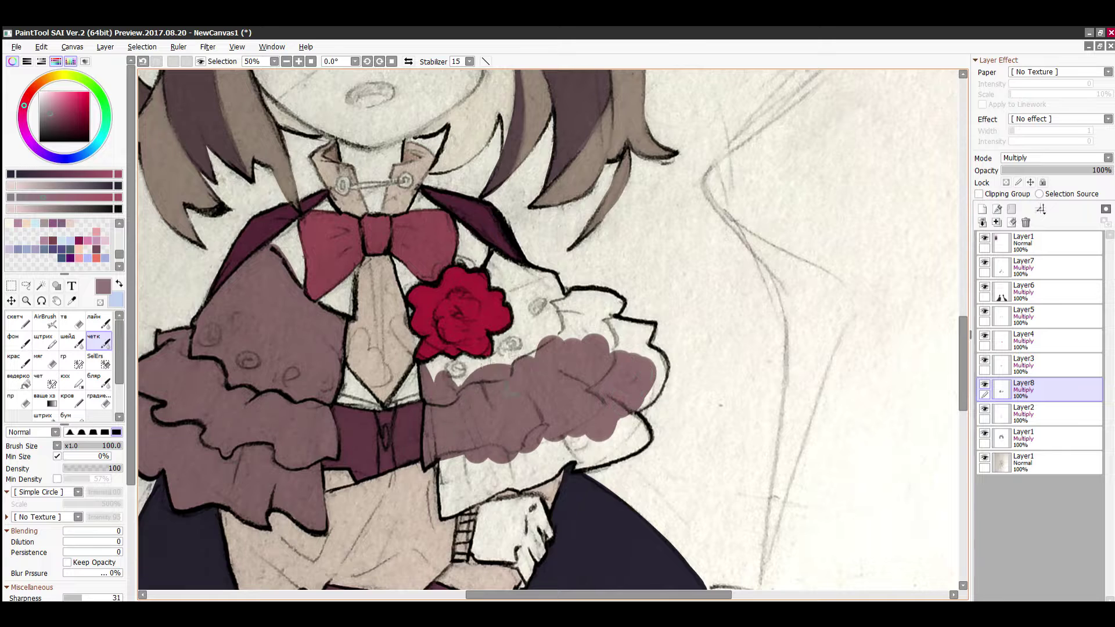
{"action": "left_click_drag", "start_coordinate": [513, 353], "coordinate": [540, 260]}
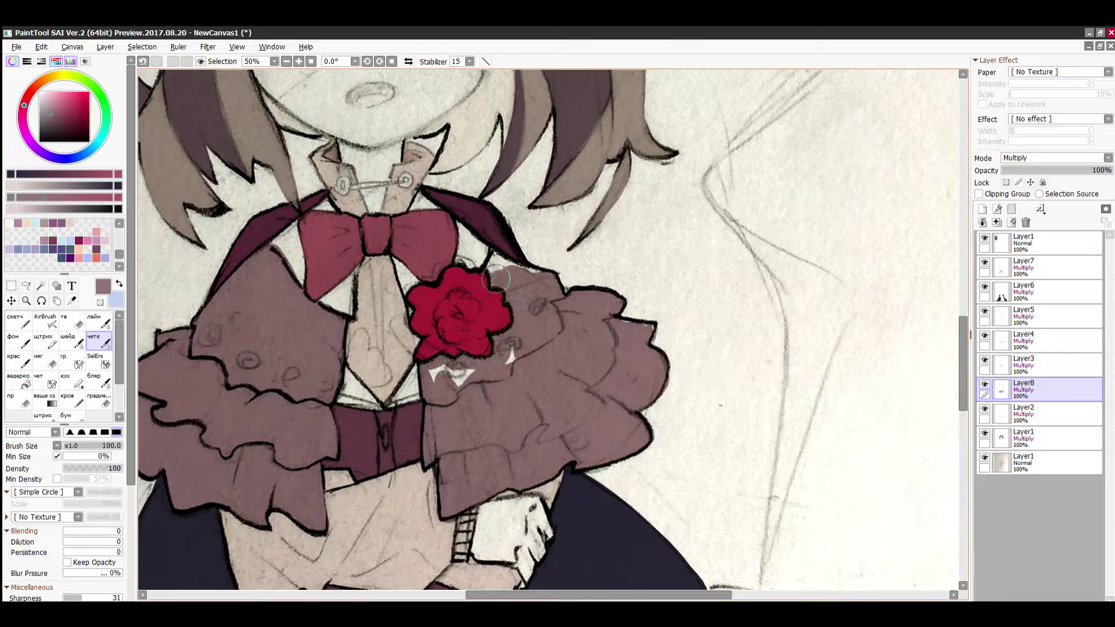
{"action": "scroll", "coordinate": [652, 298], "scroll_direction": "down", "scroll_amount": 5}
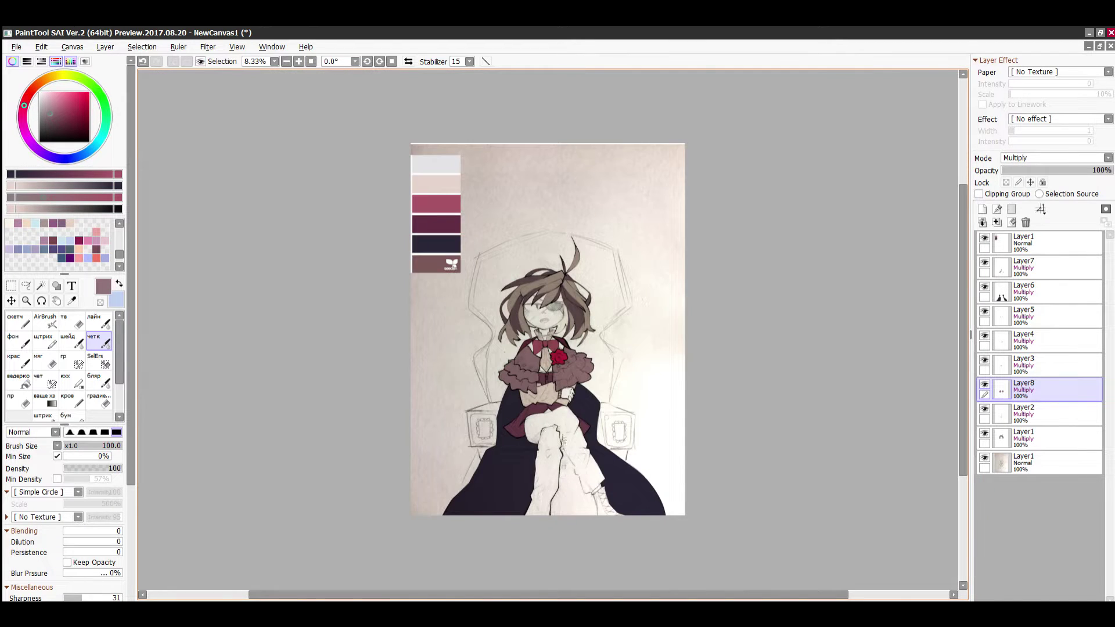
- On Layer6, sample the cape's dark navy and outline the inner edges of both legs and the boot with it
{"action": "left_click", "coordinate": [1010, 296]}
{"action": "scroll", "coordinate": [604, 509], "scroll_direction": "up", "scroll_amount": 4}
{"action": "right_click", "coordinate": [747, 429]}
{"action": "left_click", "coordinate": [984, 458]}
{"action": "left_click", "coordinate": [984, 458]}
{"action": "left_click_drag", "start_coordinate": [390, 529], "coordinate": [392, 476]}
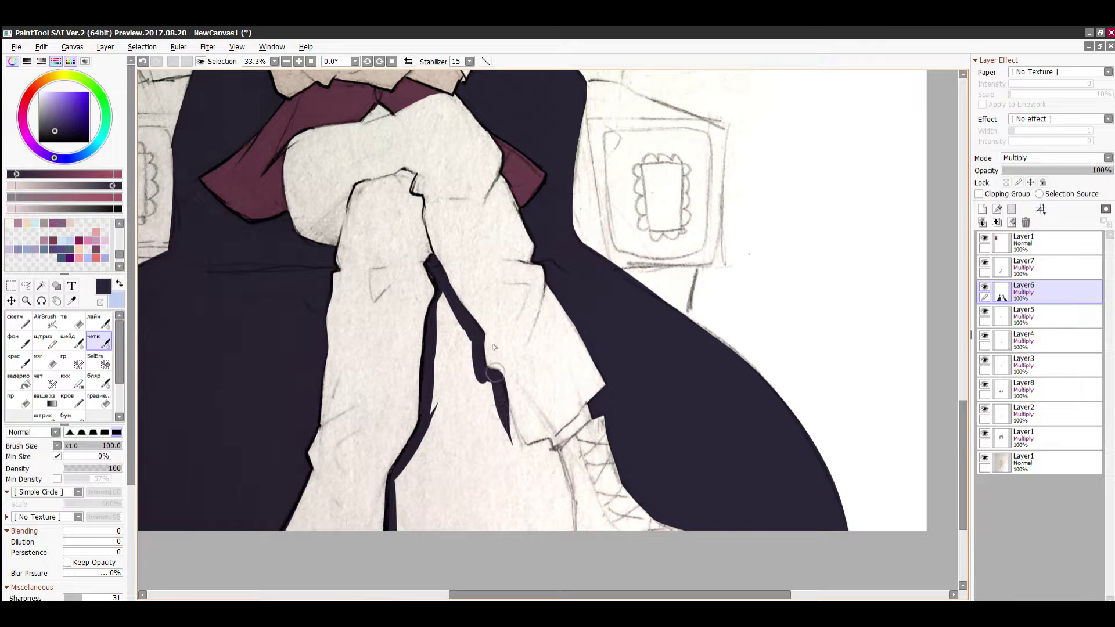
{"action": "left_click_drag", "start_coordinate": [546, 446], "coordinate": [574, 530]}
- Hide the sketch, bucket-fill the cape area between the legs with dark navy, and show the sketch again
{"action": "left_click", "coordinate": [18, 381]}
{"action": "left_click", "coordinate": [984, 458]}
{"action": "left_click", "coordinate": [479, 459]}
{"action": "left_click", "coordinate": [984, 459]}
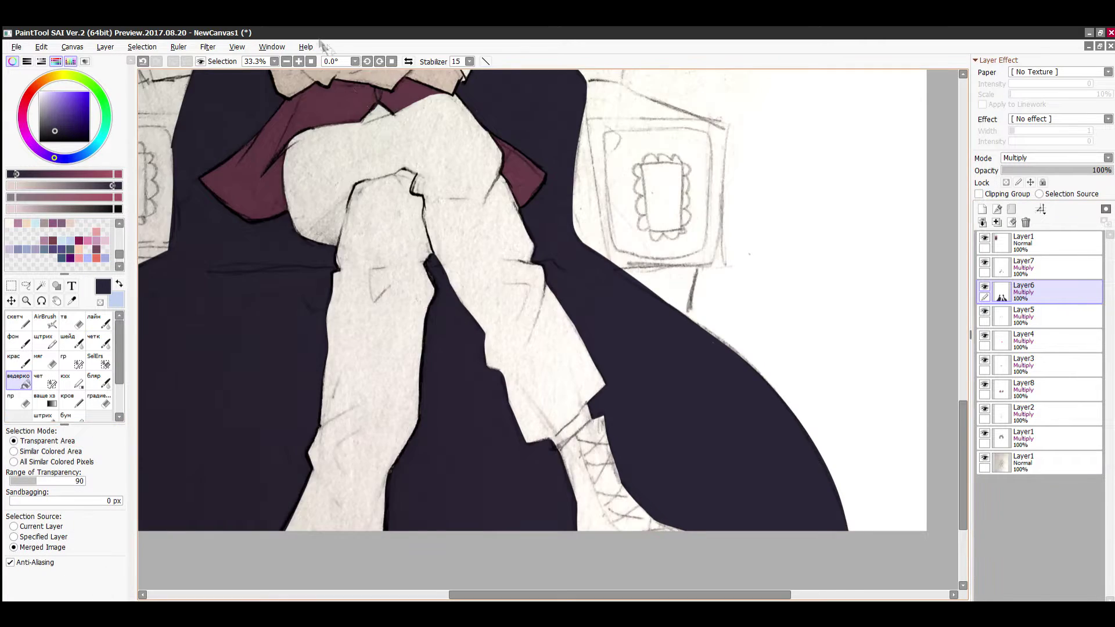
- Apply a colour adjustment filter to the scanned sketch layer at the base of the layer stack
{"action": "scroll", "coordinate": [604, 453], "scroll_direction": "down", "scroll_amount": 4}
{"action": "left_click", "coordinate": [1011, 461]}
{"action": "left_click", "coordinate": [208, 47]}
{"action": "left_click", "coordinate": [270, 58]}
{"action": "left_click_drag", "start_coordinate": [824, 404], "coordinate": [849, 404]}
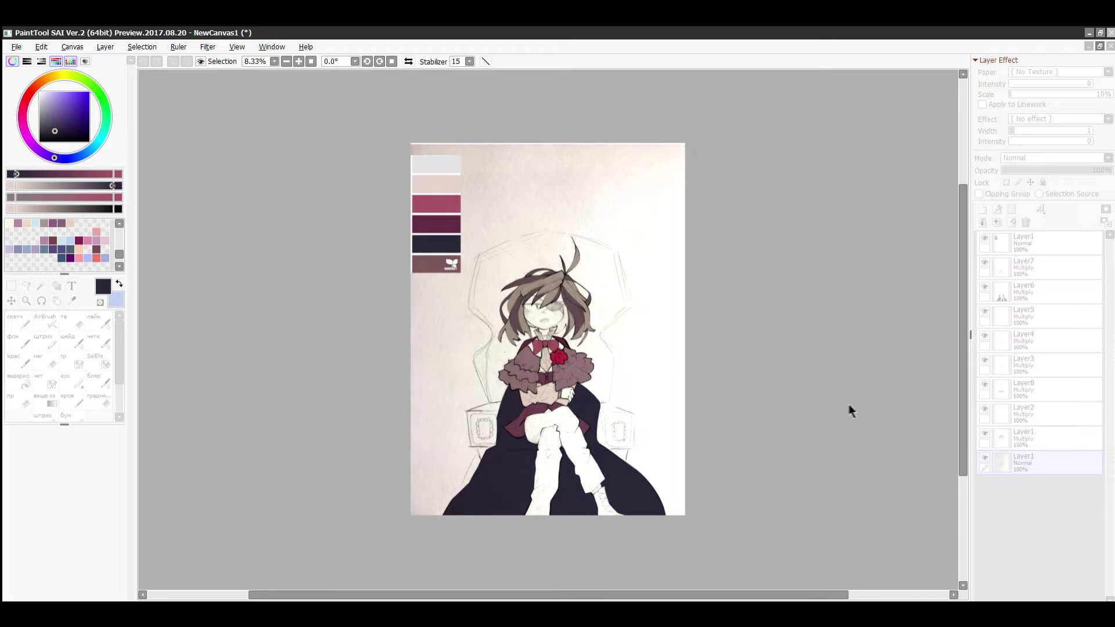
{"action": "left_click", "coordinate": [853, 459]}
- Sample the paper's near-white and airbrush over the tinted paper along the canvas's left side with brush size 4100
{"action": "left_click", "coordinate": [45, 321]}
{"action": "right_click", "coordinate": [642, 300]}
{"action": "mouse_move", "coordinate": [442, 131]}
{"action": "left_mouse_down"}
{"action": "mouse_move", "coordinate": [308, 244]}
{"action": "mouse_move", "coordinate": [417, 479]}
{"action": "left_mouse_up"}
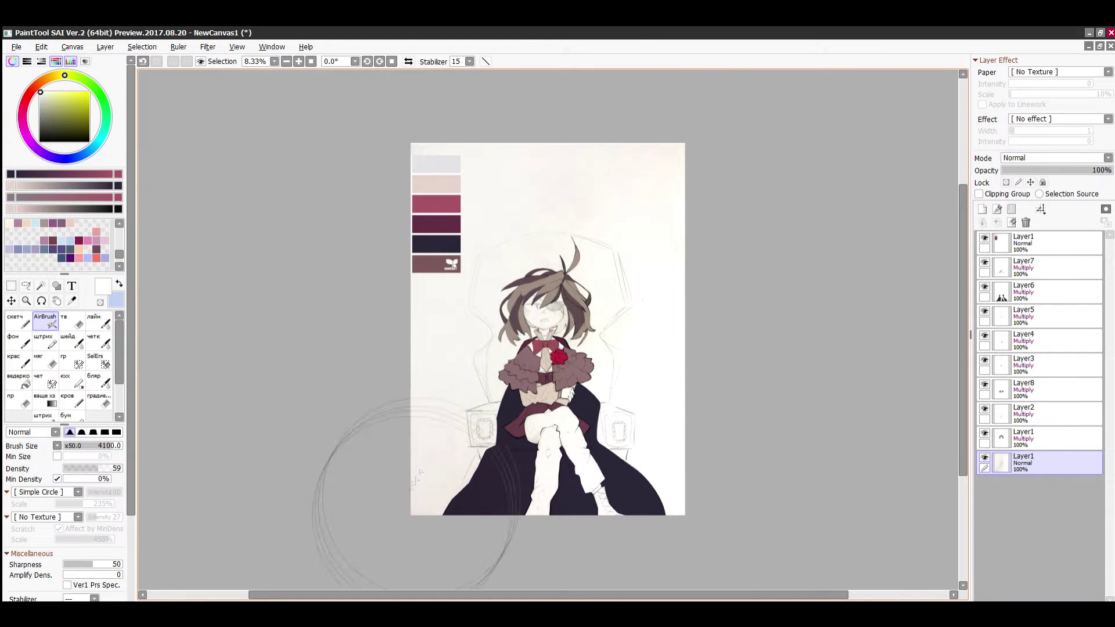
- Run the filter adjustment again on the airbrushed sketch layer
{"action": "left_click", "coordinate": [207, 47]}
{"action": "left_click", "coordinate": [270, 58]}
{"action": "mouse_move", "coordinate": [827, 405]}
{"action": "left_mouse_down"}
{"action": "mouse_move", "coordinate": [759, 416]}
{"action": "mouse_move", "coordinate": [805, 406]}
{"action": "left_mouse_up"}
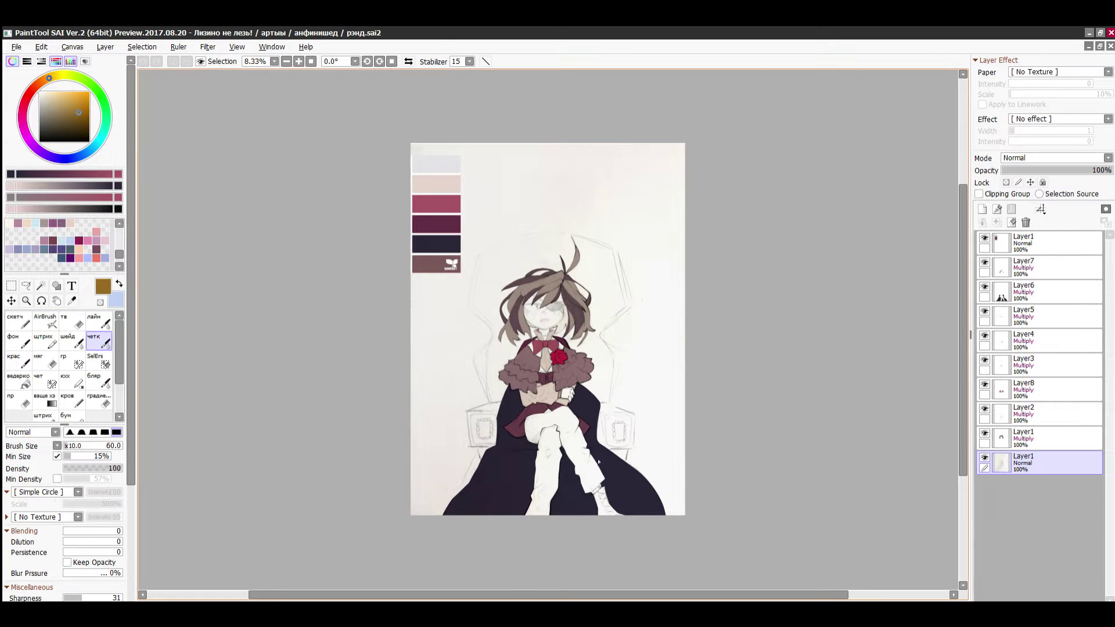
- On a new layer above Layer8, draw a thin dark navy line under the rose's lower tip with brush size 30
{"action": "scroll", "coordinate": [580, 408], "scroll_direction": "up", "scroll_amount": 4}
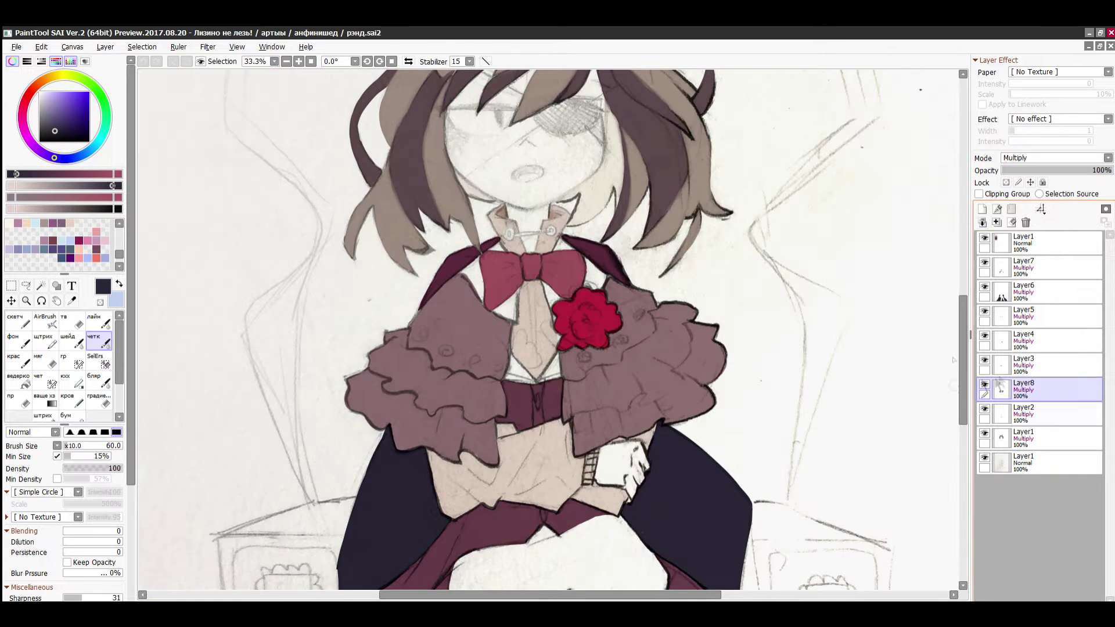
{"action": "scroll", "coordinate": [572, 223], "scroll_direction": "up", "scroll_amount": 1}
{"action": "scroll", "coordinate": [563, 394], "scroll_direction": "up", "scroll_amount": 7}
{"action": "left_click_drag", "start_coordinate": [516, 492], "coordinate": [540, 508]}
{"action": "key", "text": "ctrl+z"}
{"action": "left_click", "coordinate": [72, 380]}
{"action": "left_click_drag", "start_coordinate": [64, 420], "coordinate": [66, 421]}
{"action": "left_click_drag", "start_coordinate": [513, 483], "coordinate": [528, 521]}
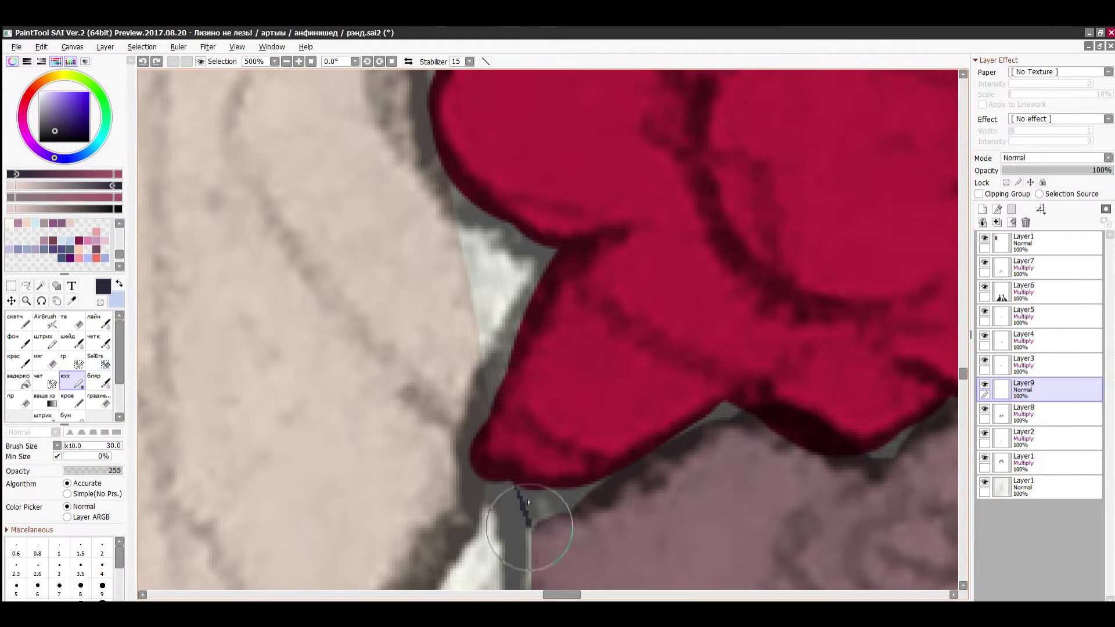
- Set Layer9 to Multiply and extend the navy line along the rose's lower edge
{"action": "left_click", "coordinate": [1055, 158]}
{"action": "left_click", "coordinate": [1055, 176]}
{"action": "left_click_drag", "start_coordinate": [515, 487], "coordinate": [574, 490]}
{"action": "scroll", "coordinate": [914, 418], "scroll_direction": "down", "scroll_amount": 6}
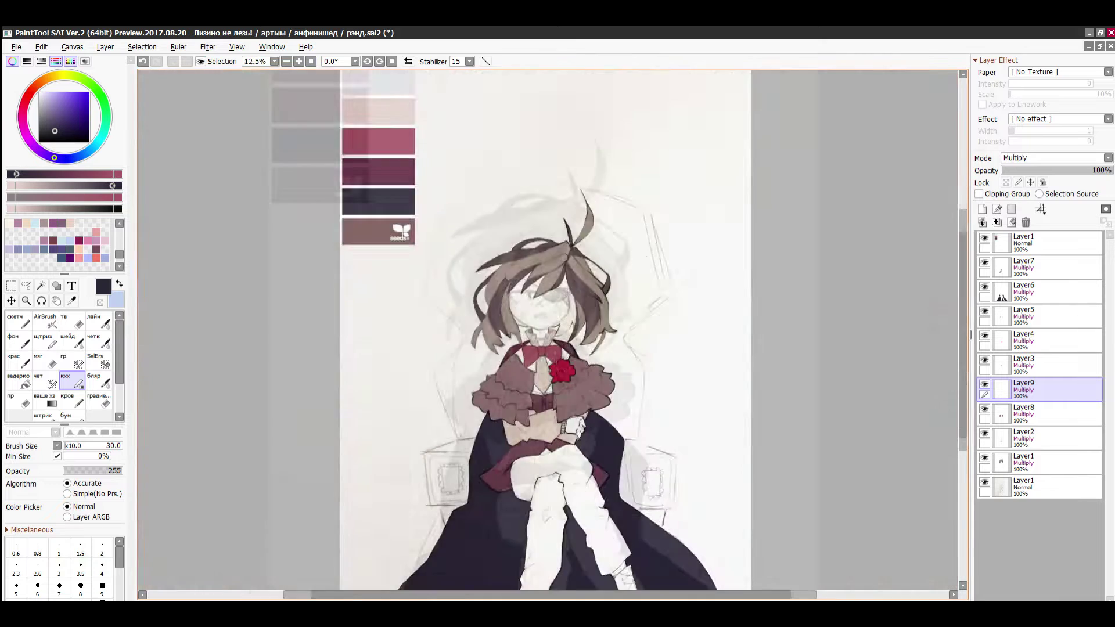
- Outline the tie's right edge in dark navy from the bow's knot down past the rose's lower tip
{"action": "scroll", "coordinate": [452, 284], "scroll_direction": "up", "scroll_amount": 4}
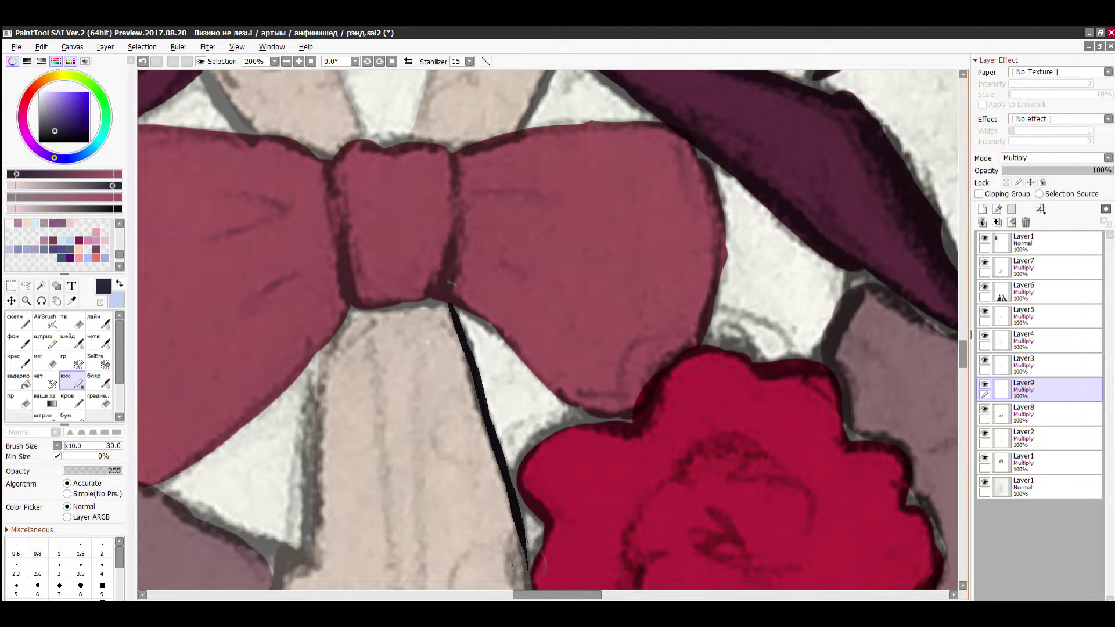
{"action": "left_click_drag", "start_coordinate": [963, 345], "coordinate": [963, 359]}
{"action": "scroll", "coordinate": [522, 249], "scroll_direction": "up", "scroll_amount": 1}
{"action": "left_click_drag", "start_coordinate": [512, 246], "coordinate": [540, 374]}
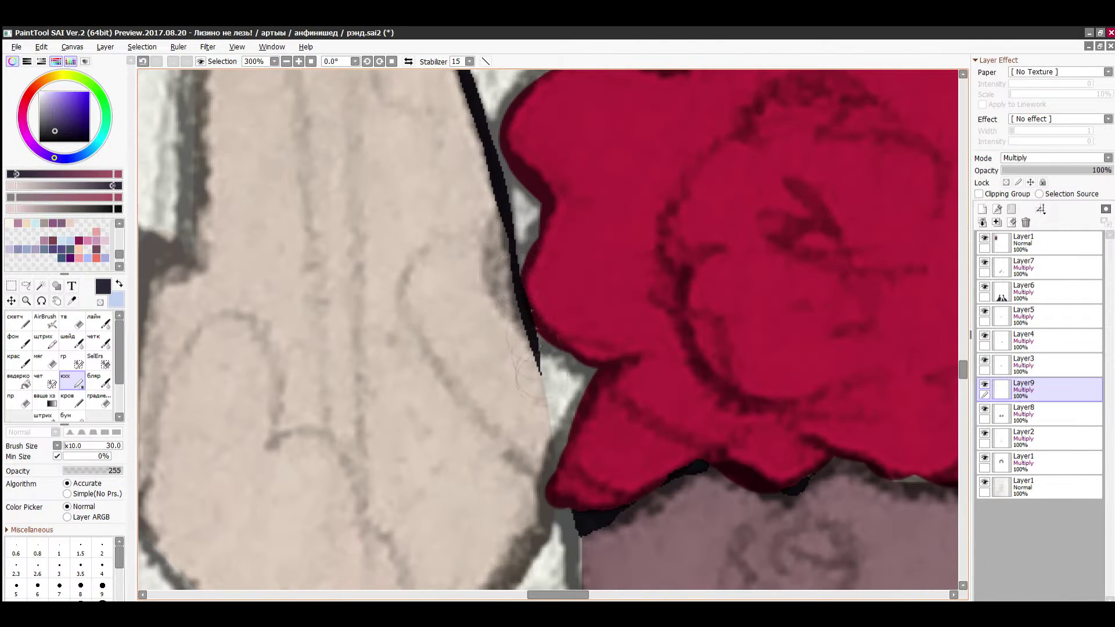
{"action": "left_click_drag", "start_coordinate": [556, 444], "coordinate": [574, 520]}
- With the sketch hidden, bucket-fill the shirt gaps between the tie, the bow and the rose with dark navy
{"action": "left_click", "coordinate": [18, 380]}
{"action": "left_click", "coordinate": [984, 482]}
{"action": "left_click", "coordinate": [565, 389]}
{"action": "left_click", "coordinate": [520, 204]}
{"action": "scroll", "coordinate": [549, 360], "scroll_direction": "down", "scroll_amount": 6}
{"action": "scroll", "coordinate": [543, 357], "scroll_direction": "up", "scroll_amount": 3}
{"action": "left_click", "coordinate": [984, 482]}
{"action": "left_click", "coordinate": [984, 483]}
{"action": "left_click", "coordinate": [618, 377]}
{"action": "key", "text": "ctrl+z"}
{"action": "left_click", "coordinate": [985, 483]}
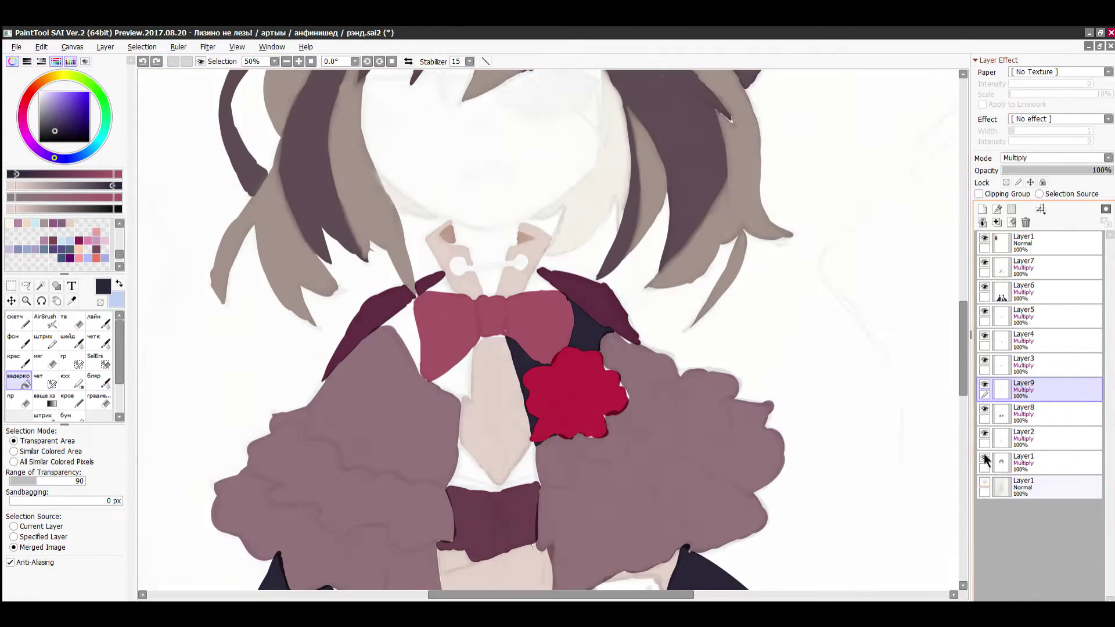
- Close the gap beside the collar above the bow's right side and bucket-fill that area with dark navy
{"action": "left_click", "coordinate": [98, 341]}
{"action": "scroll", "coordinate": [530, 291], "scroll_direction": "up", "scroll_amount": 3}
{"action": "scroll", "coordinate": [551, 241], "scroll_direction": "up", "scroll_amount": 3}
{"action": "left_click", "coordinate": [537, 229]}
{"action": "left_click", "coordinate": [984, 483]}
{"action": "left_click", "coordinate": [18, 380]}
{"action": "left_click", "coordinate": [552, 301]}
{"action": "left_click", "coordinate": [984, 483]}
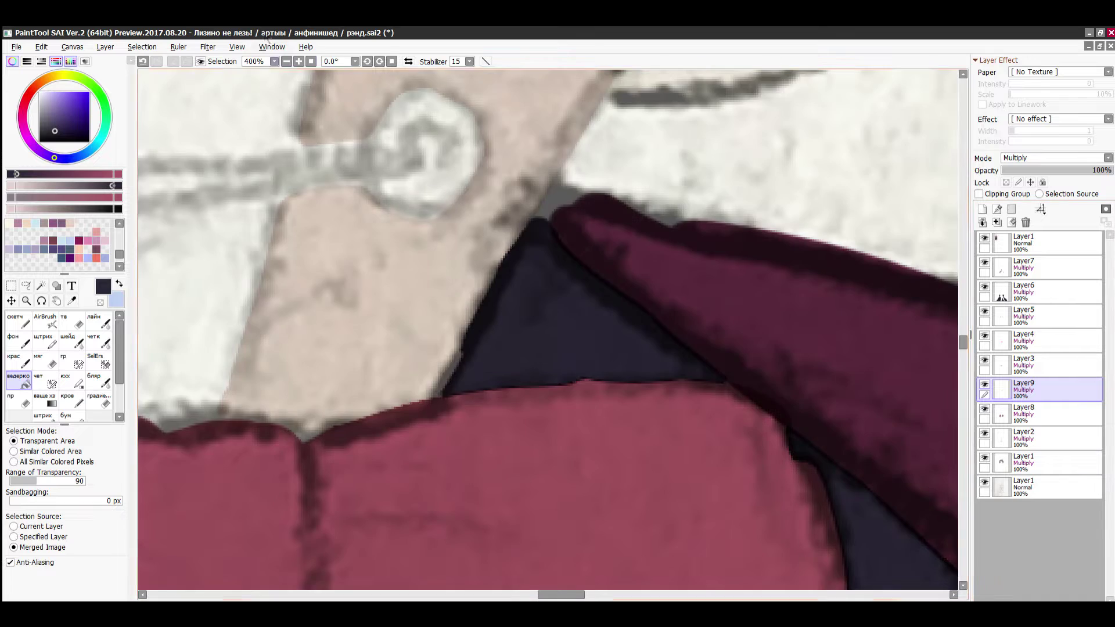
- Outline the shirt gap between the bow's left lobe, the capelet and the tie in dark navy
{"action": "key", "text": "Home"}
{"action": "left_click", "coordinate": [72, 380]}
{"action": "scroll", "coordinate": [541, 354], "scroll_direction": "up", "scroll_amount": 10}
{"action": "left_click_drag", "start_coordinate": [537, 495], "coordinate": [584, 504]}
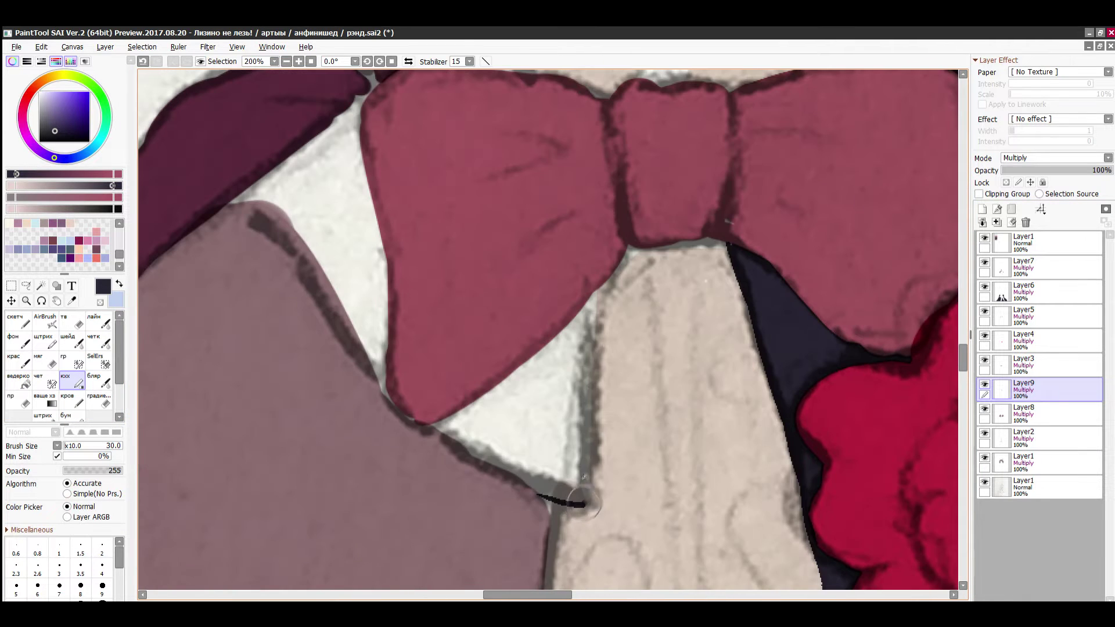
{"action": "left_click_drag", "start_coordinate": [599, 292], "coordinate": [601, 288]}
- Hide the sketch, bucket-fill the shirt gaps around the bow's left lobe with dark navy, and undo the last fill
{"action": "left_click", "coordinate": [984, 482]}
{"action": "left_click", "coordinate": [15, 379]}
{"action": "left_click", "coordinate": [537, 419]}
{"action": "left_click", "coordinate": [343, 238]}
{"action": "left_click", "coordinate": [393, 403]}
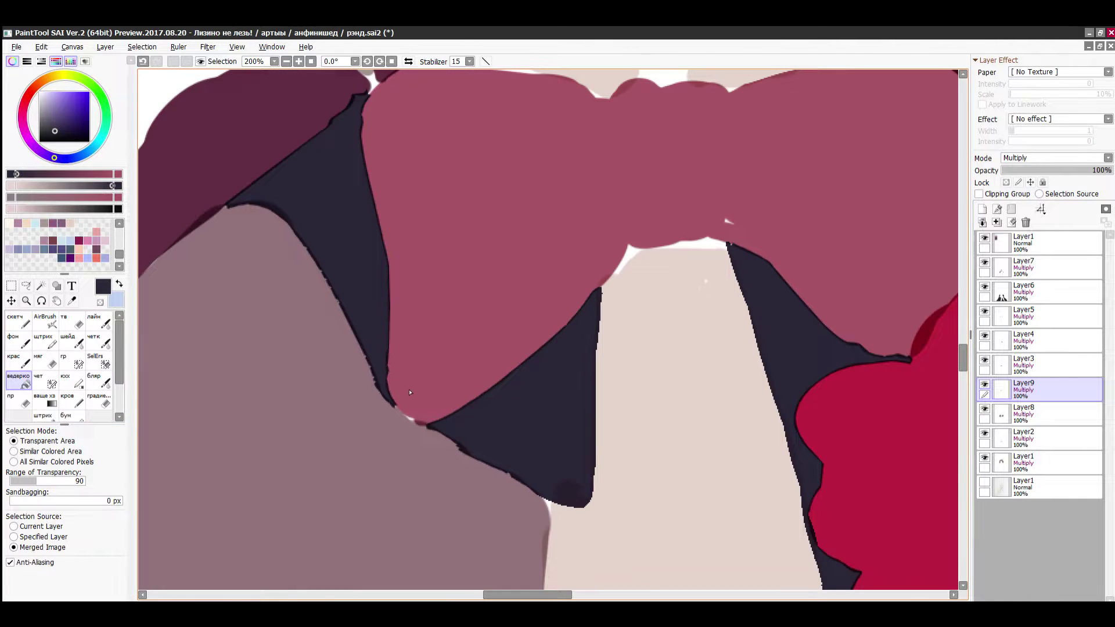
{"action": "left_click", "coordinate": [409, 419]}
{"action": "left_click", "coordinate": [984, 482]}
{"action": "key", "text": "Home"}
{"action": "key", "text": "ctrl+z"}
- Sample the vest's plum and bucket-fill the white gaps beside the tie's pointed tip on a new layer with the sketch hidden
{"action": "left_click", "coordinate": [73, 380]}
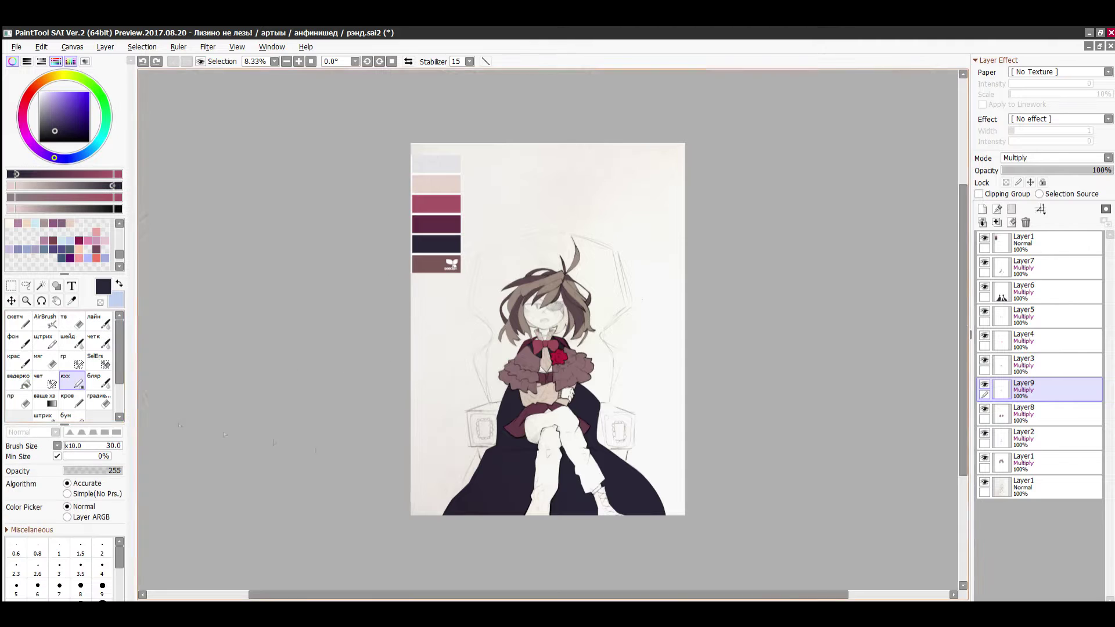
{"action": "scroll", "coordinate": [543, 349], "scroll_direction": "up", "scroll_amount": 5}
{"action": "left_click", "coordinate": [984, 482]}
{"action": "scroll", "coordinate": [560, 340], "scroll_direction": "up", "scroll_amount": 4}
{"action": "left_click_drag", "start_coordinate": [608, 282], "coordinate": [530, 401]}
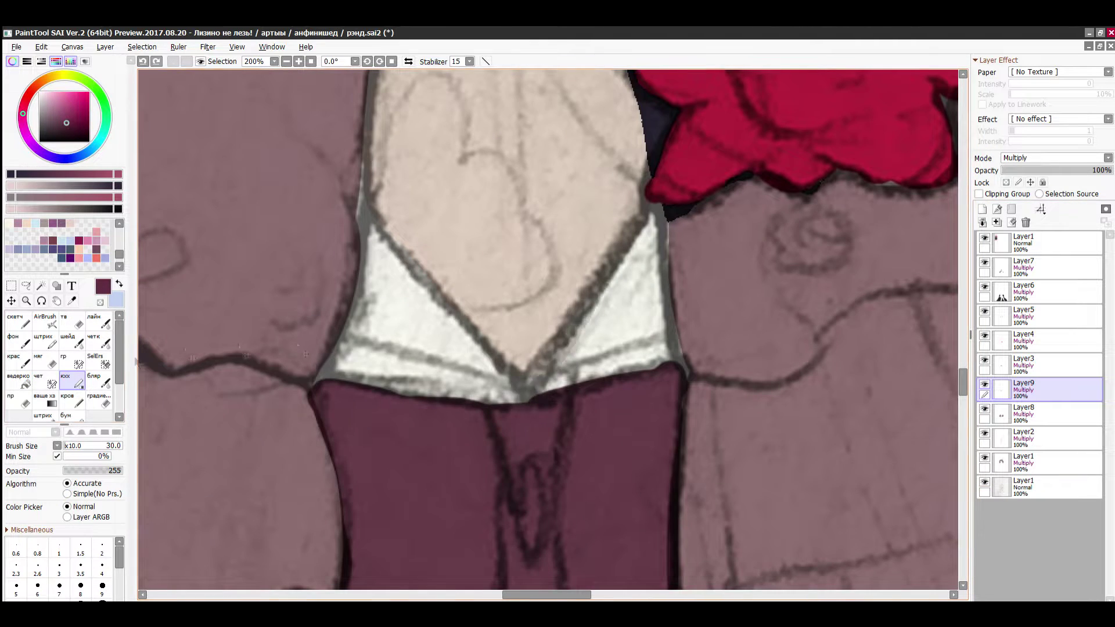
{"action": "key", "text": "ctrl+z"}
{"action": "left_click", "coordinate": [18, 380]}
{"action": "left_click", "coordinate": [984, 482]}
{"action": "left_click", "coordinate": [982, 209]}
{"action": "left_click", "coordinate": [627, 328]}
- Show the sketch again and set Layer10 to Multiply
{"action": "left_click", "coordinate": [984, 506]}
{"action": "left_click", "coordinate": [1108, 157]}
{"action": "left_click", "coordinate": [1045, 178]}
{"action": "scroll", "coordinate": [552, 337], "scroll_direction": "down", "scroll_amount": 10}
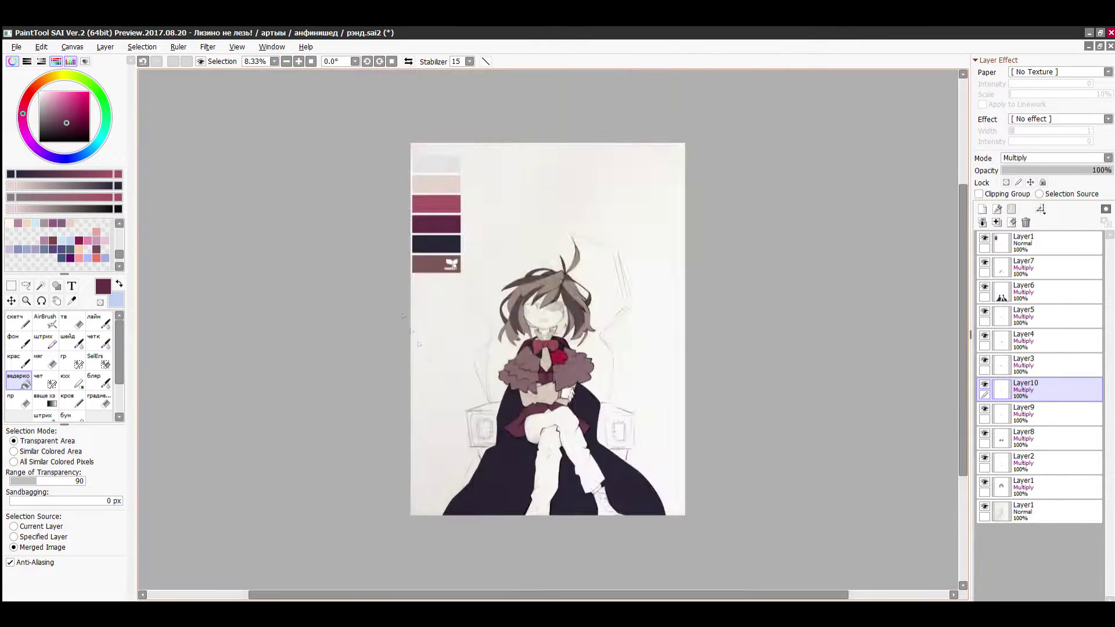
- Darken the plum to a near-black maroon and fill the gloved hand with it on Layer10
{"action": "scroll", "coordinate": [552, 337], "scroll_direction": "up", "scroll_amount": 5}
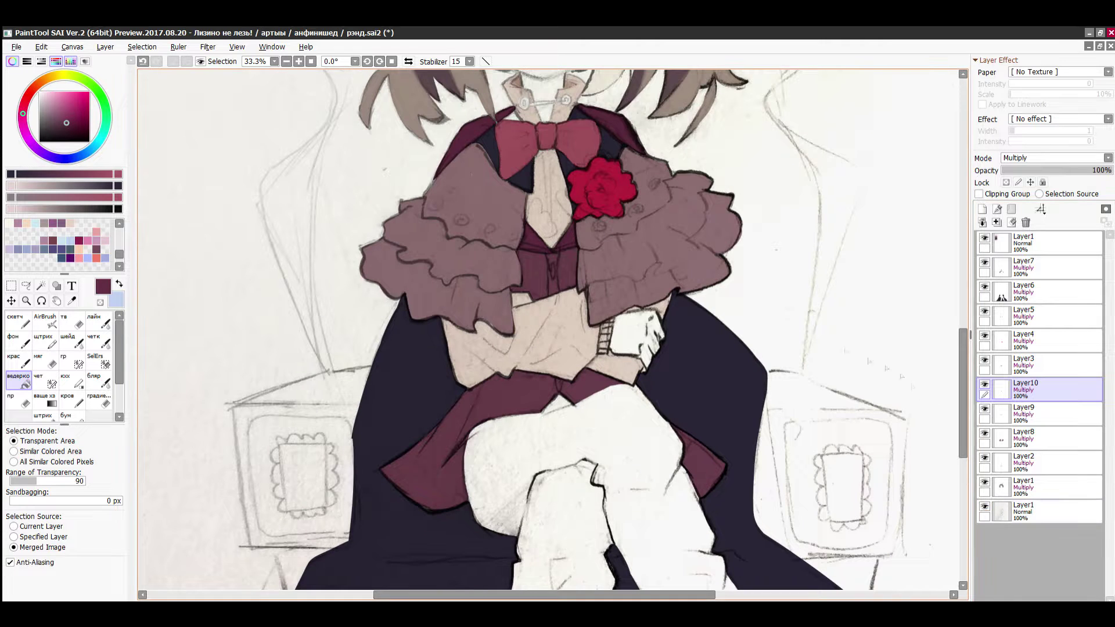
{"action": "left_click", "coordinate": [78, 134]}
{"action": "left_click", "coordinate": [984, 506]}
{"action": "left_click", "coordinate": [984, 507]}
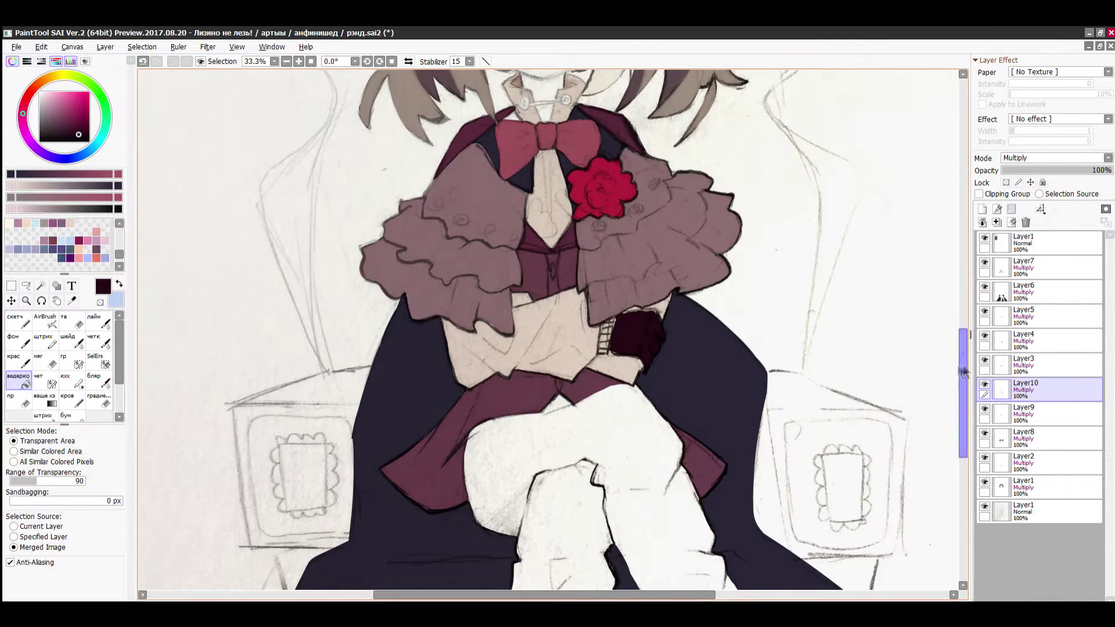
- Sample the beige and plum palette swatches and store the plum at the end of the third colour-mixing slider
{"action": "left_click_drag", "start_coordinate": [963, 366], "coordinate": [962, 417]}
{"action": "scroll", "coordinate": [953, 417], "scroll_direction": "down", "scroll_amount": 1}
{"action": "scroll", "coordinate": [953, 401], "scroll_direction": "down", "scroll_amount": 3}
{"action": "scroll", "coordinate": [449, 181], "scroll_direction": "up", "scroll_amount": 1}
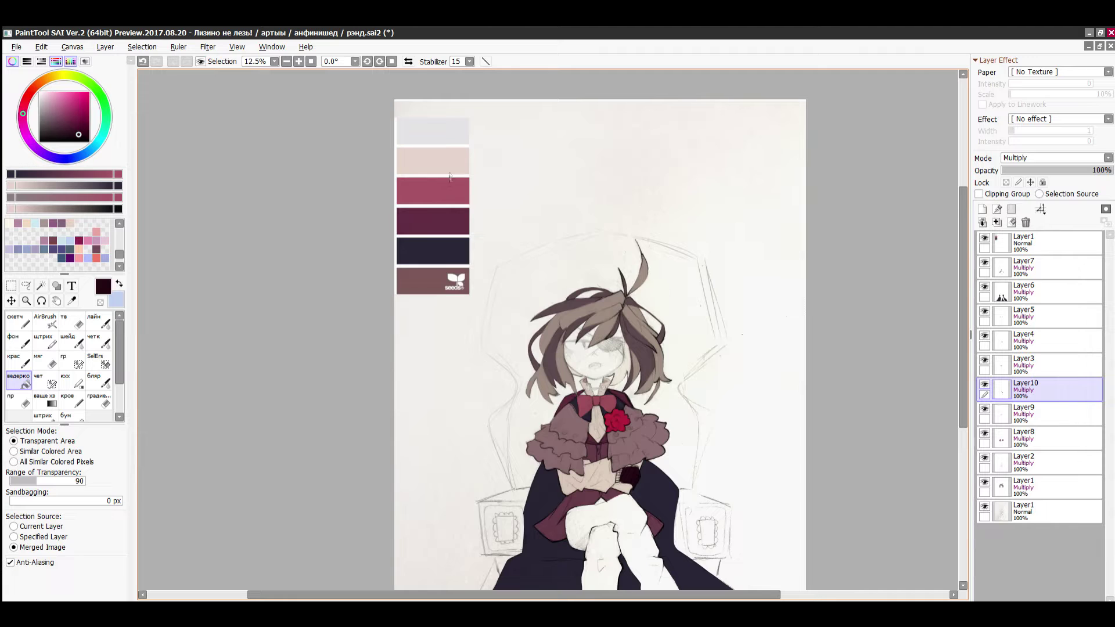
{"action": "right_click", "coordinate": [443, 161]}
{"action": "right_click", "coordinate": [432, 222]}
{"action": "left_click", "coordinate": [115, 198]}
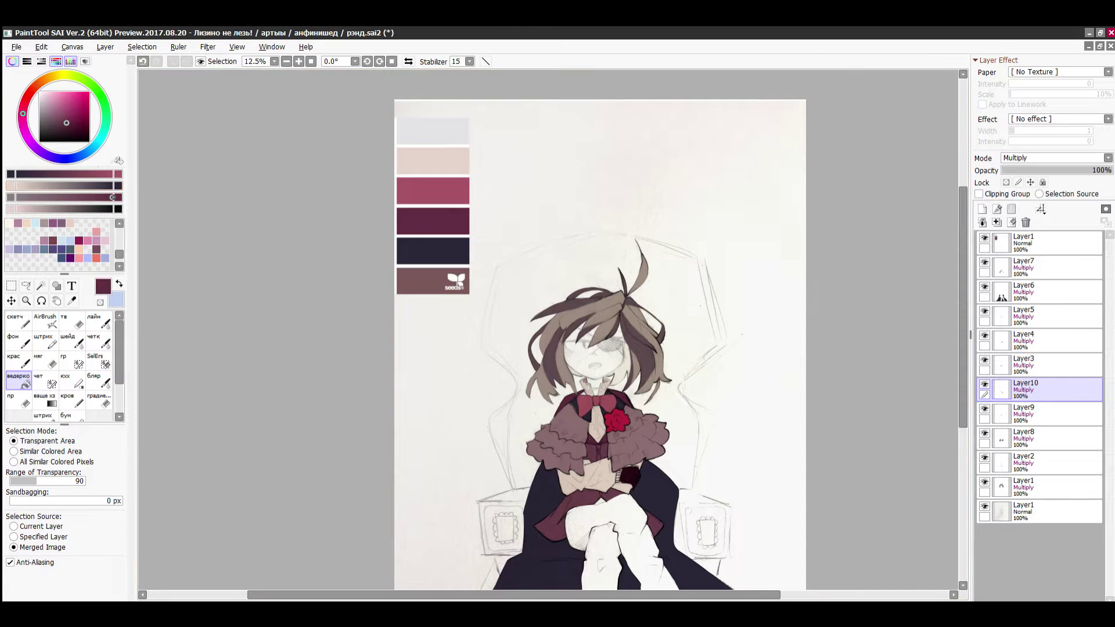
- Add a new layer directly above the sketch layer and hide the sketch
{"action": "left_click_drag", "start_coordinate": [963, 283], "coordinate": [963, 360]}
{"action": "left_click", "coordinate": [1039, 512]}
{"action": "left_click", "coordinate": [982, 209]}
{"action": "left_click", "coordinate": [984, 531]}
{"action": "left_click", "coordinate": [615, 371]}
{"action": "left_click", "coordinate": [984, 531]}
{"action": "left_click", "coordinate": [984, 531]}
{"action": "key", "text": "ctrl+z"}
{"action": "left_click_drag", "start_coordinate": [107, 186], "coordinate": [56, 186]}
{"action": "left_click", "coordinate": [610, 372]}
{"action": "key", "text": "ctrl+z"}
- Mix a warm grey from beige and dark navy, bucket-fill the legs with it, and set Layer11 to Multiply with the sketch shown
{"action": "left_click", "coordinate": [16, 174]}
{"action": "left_click", "coordinate": [118, 186]}
{"action": "left_click", "coordinate": [54, 186]}
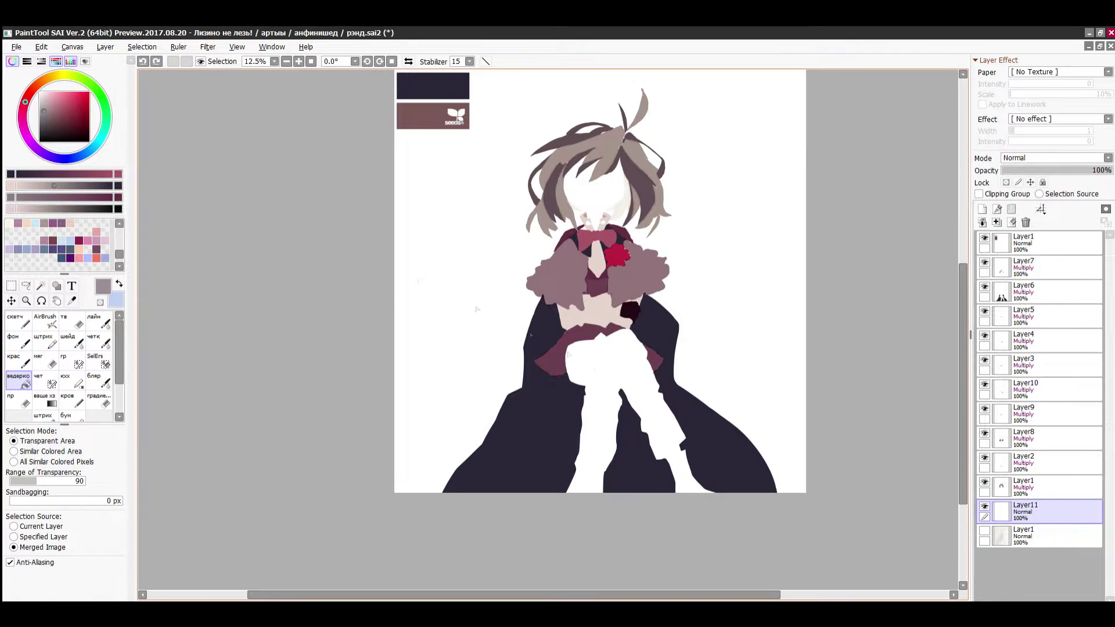
{"action": "left_click", "coordinate": [609, 372]}
{"action": "left_click", "coordinate": [984, 530]}
{"action": "left_click", "coordinate": [1107, 157]}
{"action": "left_click", "coordinate": [1025, 179]}
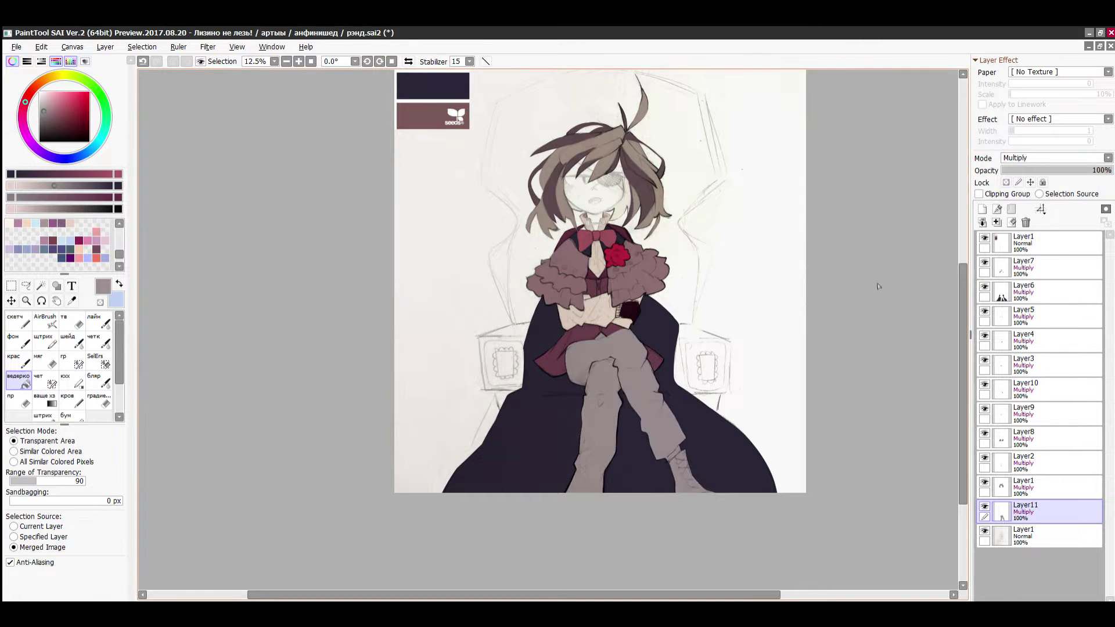
- Lock Layer11's transparency, sample the reddish-brown palette swatch, and paint the laced boot with it at brush size 320
{"action": "scroll", "coordinate": [724, 492], "scroll_direction": "up", "scroll_amount": 5}
{"action": "left_click", "coordinate": [1006, 182]}
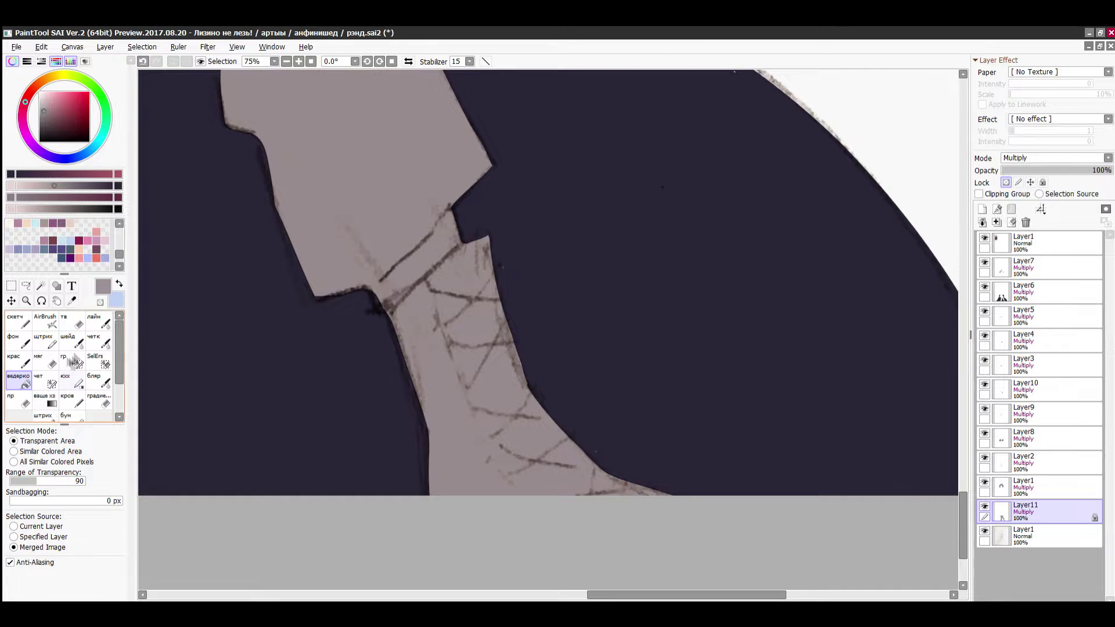
{"action": "left_click", "coordinate": [72, 380]}
{"action": "left_click", "coordinate": [311, 62]}
{"action": "right_click", "coordinate": [438, 208]}
{"action": "right_click", "coordinate": [434, 261]}
{"action": "scroll", "coordinate": [594, 478], "scroll_direction": "up", "scroll_amount": 3}
{"action": "left_click_drag", "start_coordinate": [607, 523], "coordinate": [619, 442]}
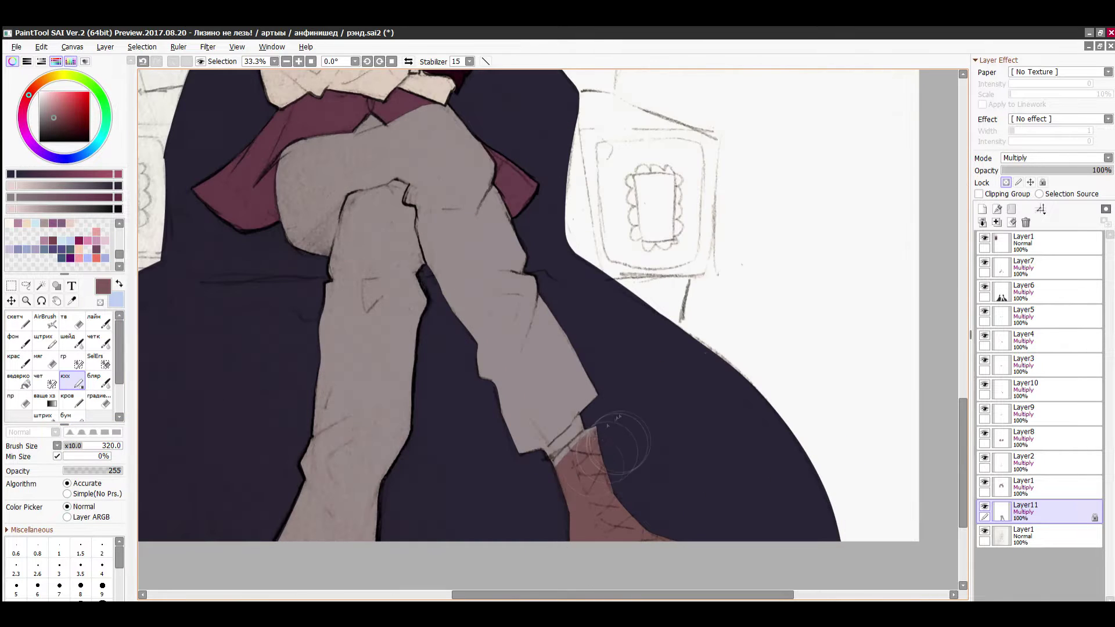
- Sample the beige and paint the ankle strip between the trouser hem and the boot with it
{"action": "right_click", "coordinate": [413, 88]}
{"action": "scroll", "coordinate": [552, 441], "scroll_direction": "up", "scroll_amount": 3}
{"action": "left_click_drag", "start_coordinate": [541, 469], "coordinate": [576, 439]}
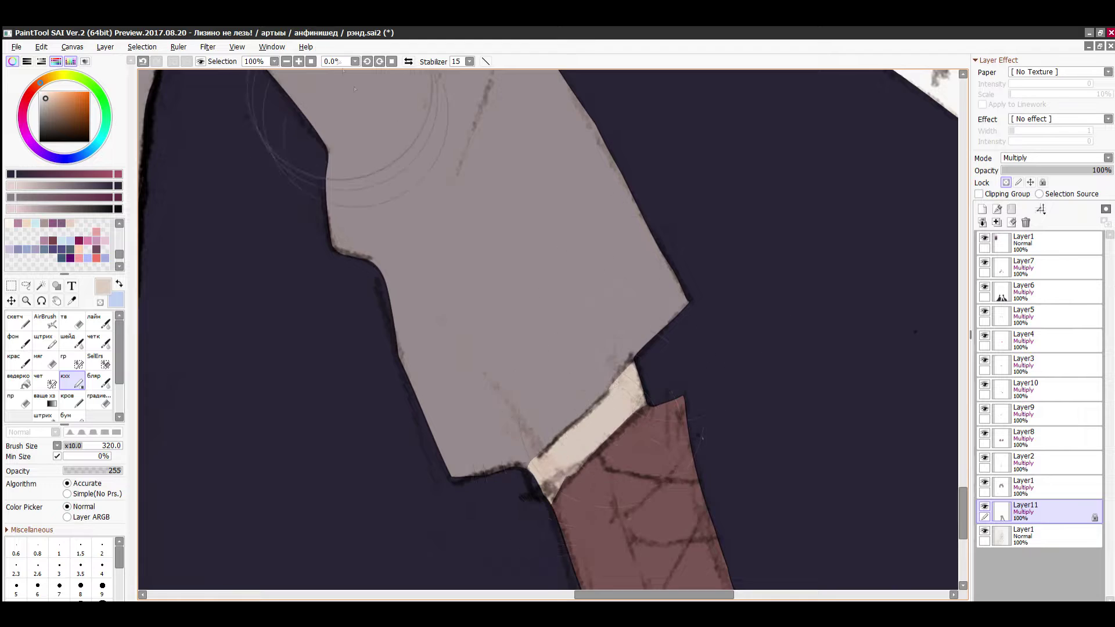
- Sample the plum and paint the boot's lower edge at the canvas border with it
{"action": "scroll", "coordinate": [579, 514], "scroll_direction": "down", "scroll_amount": 5}
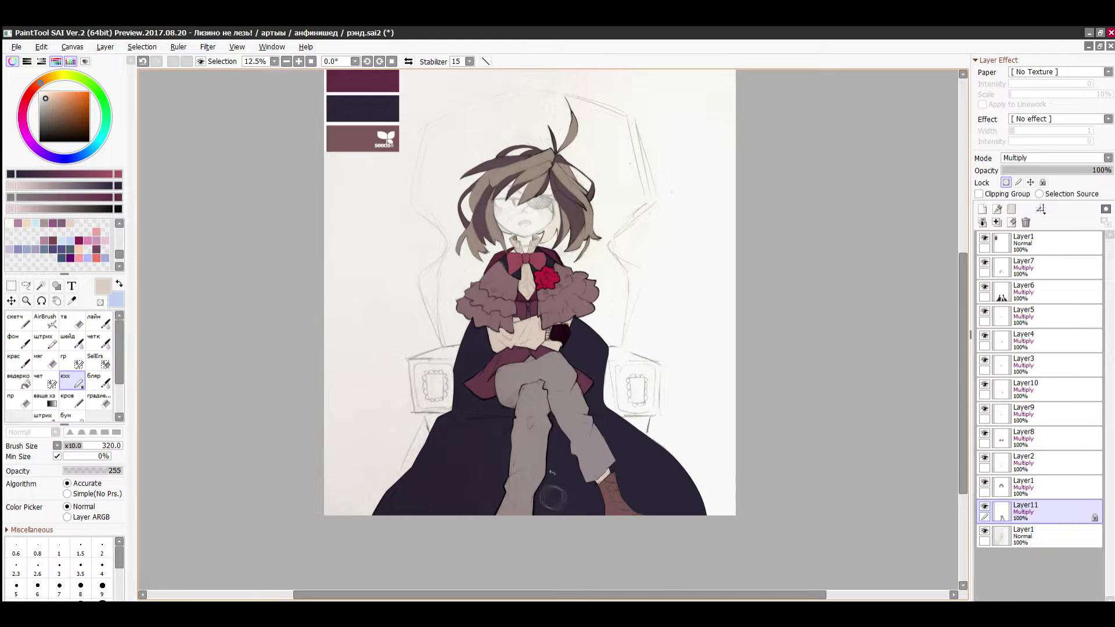
{"action": "left_click", "coordinate": [578, 507], "text": "alt"}
{"action": "scroll", "coordinate": [579, 507], "scroll_direction": "up", "scroll_amount": 5}
{"action": "mouse_move", "coordinate": [621, 531]}
{"action": "left_mouse_down"}
{"action": "mouse_move", "coordinate": [622, 491]}
{"action": "mouse_move", "coordinate": [580, 508]}
{"action": "left_mouse_up"}
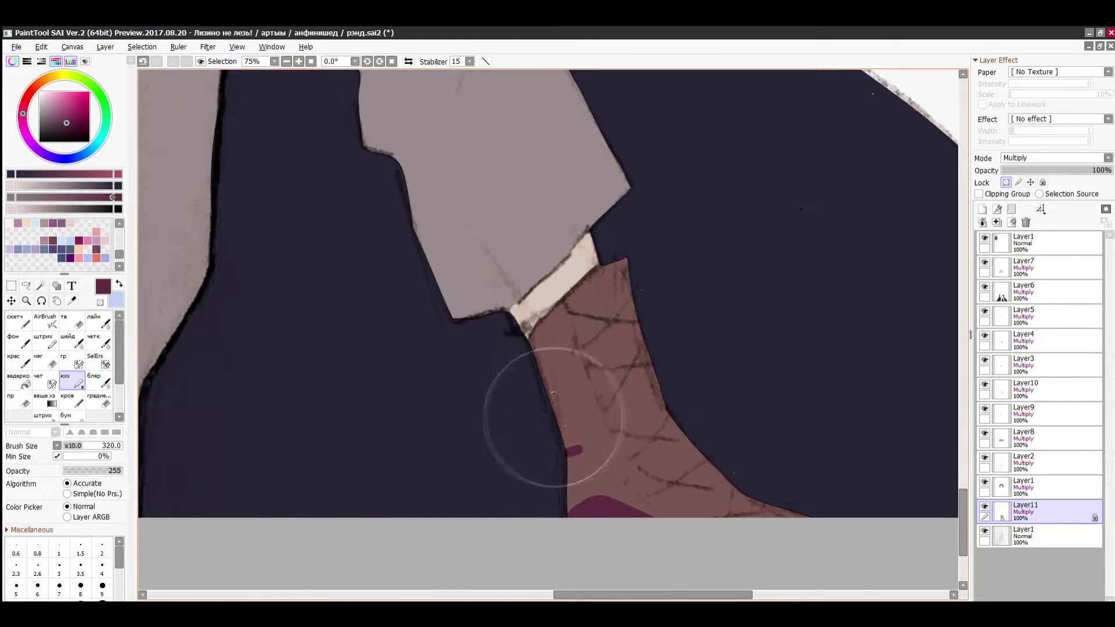
{"action": "scroll", "coordinate": [401, 231], "scroll_direction": "down", "scroll_amount": 6}
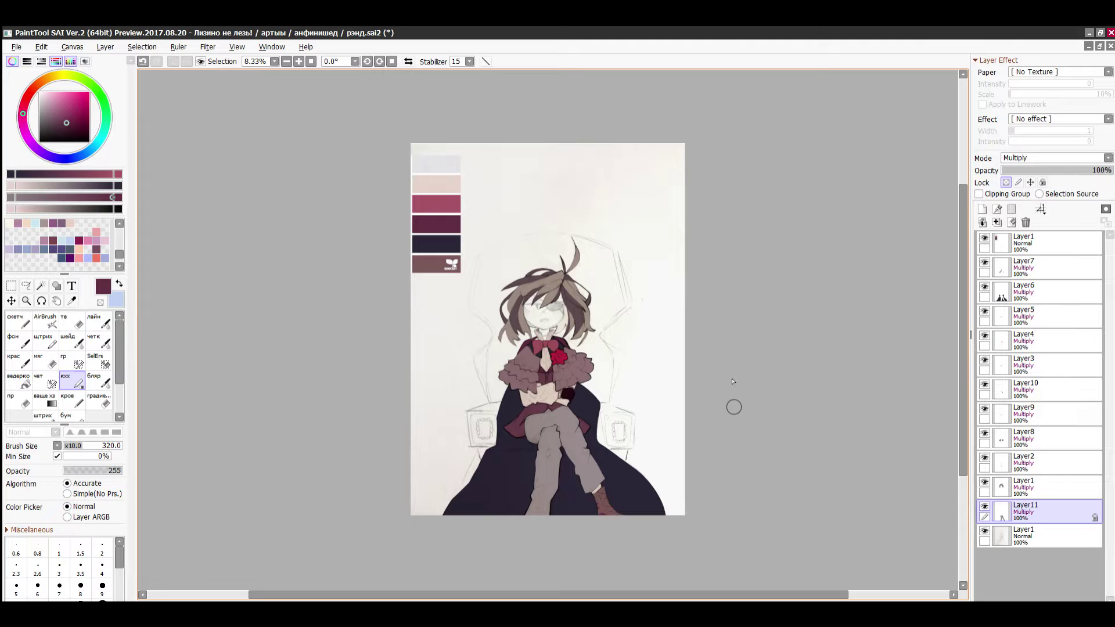
- Add a new layer directly above the sketch, with linework layers above it for the throne
{"action": "left_click", "coordinate": [1010, 537]}
{"action": "key", "text": "ctrl+shift+n"}
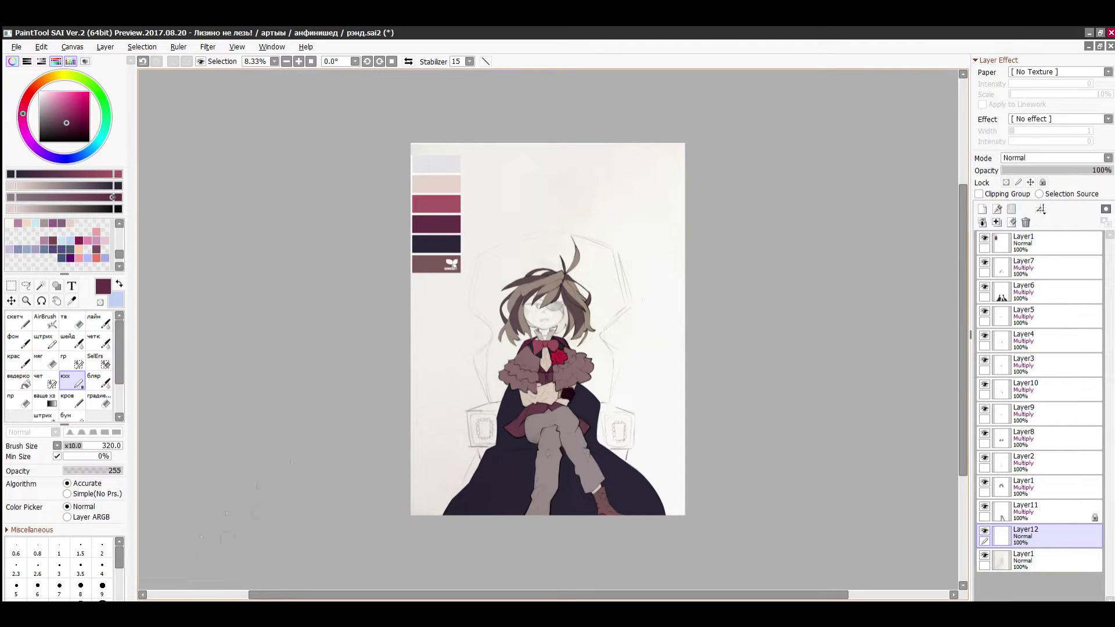
{"action": "key", "text": "alt+Tab"}
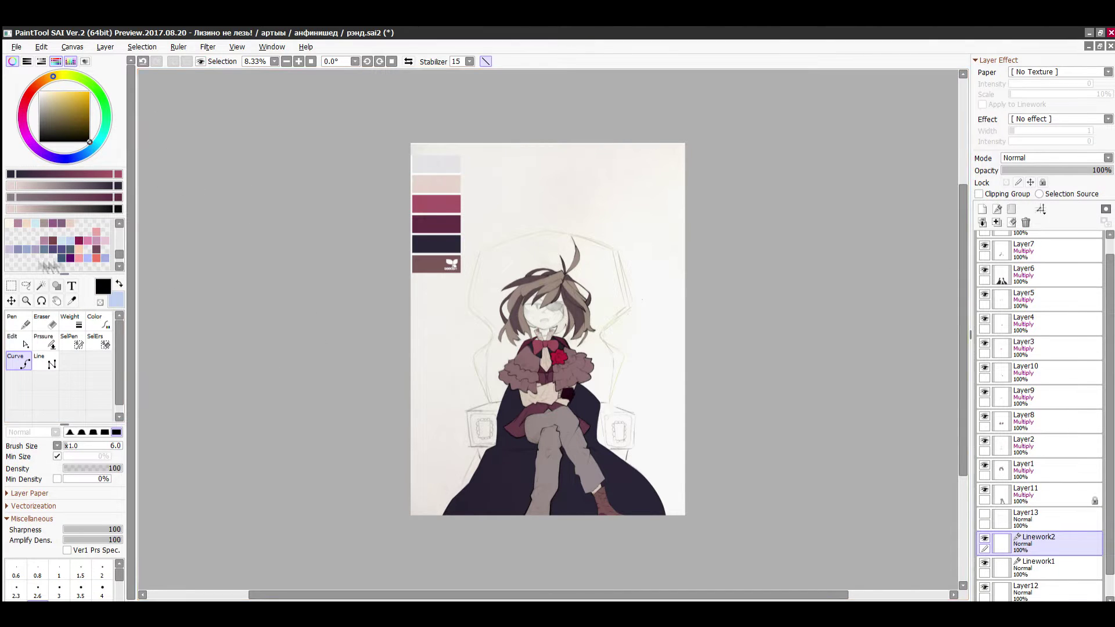
- Load the palette's crimson and plum onto the ends of the first colour-mixing slider and pick the blend near their midpoint
{"action": "left_click", "coordinate": [71, 301]}
{"action": "left_click", "coordinate": [441, 204]}
{"action": "right_click", "coordinate": [118, 174]}
{"action": "left_click", "coordinate": [444, 224]}
{"action": "right_click", "coordinate": [10, 174]}
{"action": "left_click", "coordinate": [66, 175]}
{"action": "left_click", "coordinate": [19, 322]}
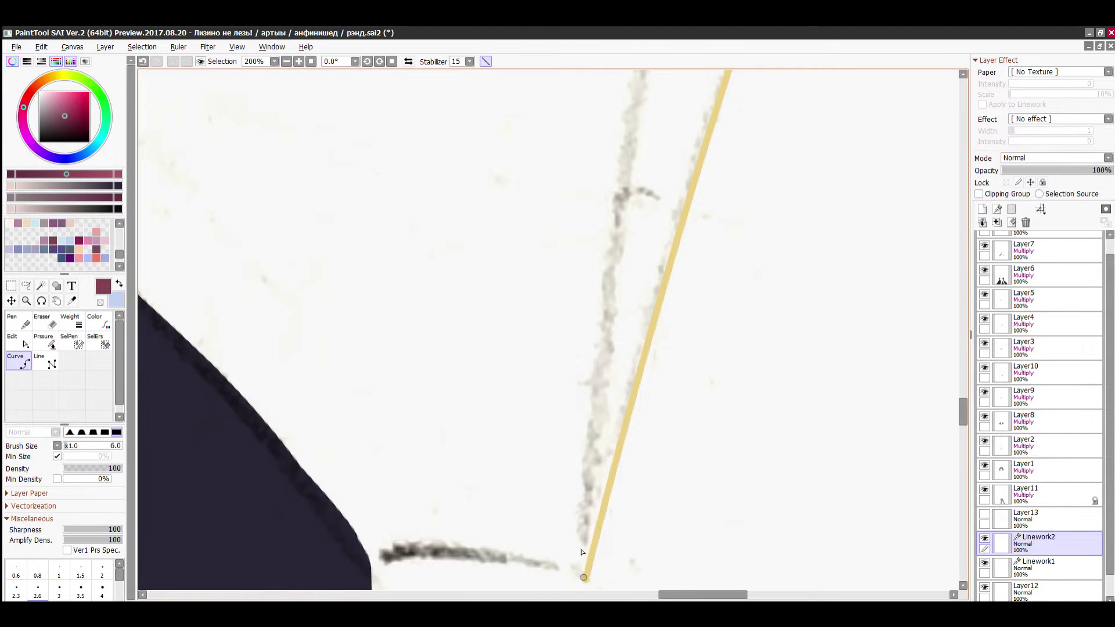
- Trace the inner edge of the throne back's right side with a crimson curve from the armrest up to the top corner
{"action": "left_click", "coordinate": [600, 581]}
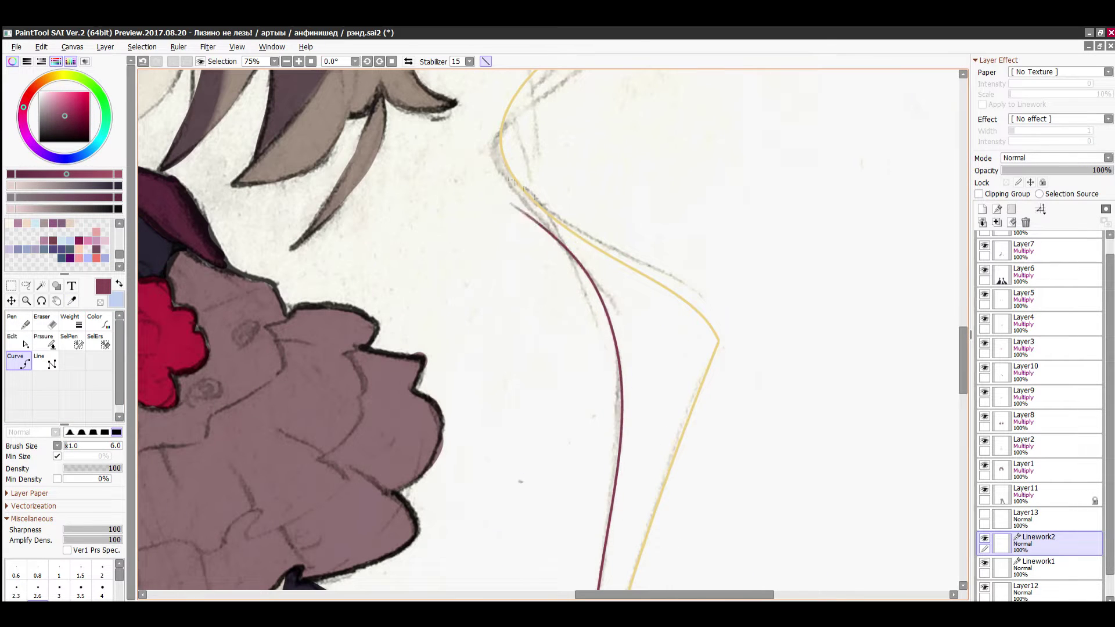
{"action": "left_click", "coordinate": [528, 205]}
{"action": "left_click_drag", "start_coordinate": [963, 367], "coordinate": [962, 335]}
{"action": "double_click", "coordinate": [730, 142]}
{"action": "scroll", "coordinate": [729, 142], "scroll_direction": "down", "scroll_amount": 5}
{"action": "scroll", "coordinate": [652, 420], "scroll_direction": "up", "scroll_amount": 7}
{"action": "left_click", "coordinate": [647, 411]}
{"action": "scroll", "coordinate": [433, 99], "scroll_direction": "down", "scroll_amount": 7}
{"action": "scroll", "coordinate": [634, 217], "scroll_direction": "up", "scroll_amount": 3}
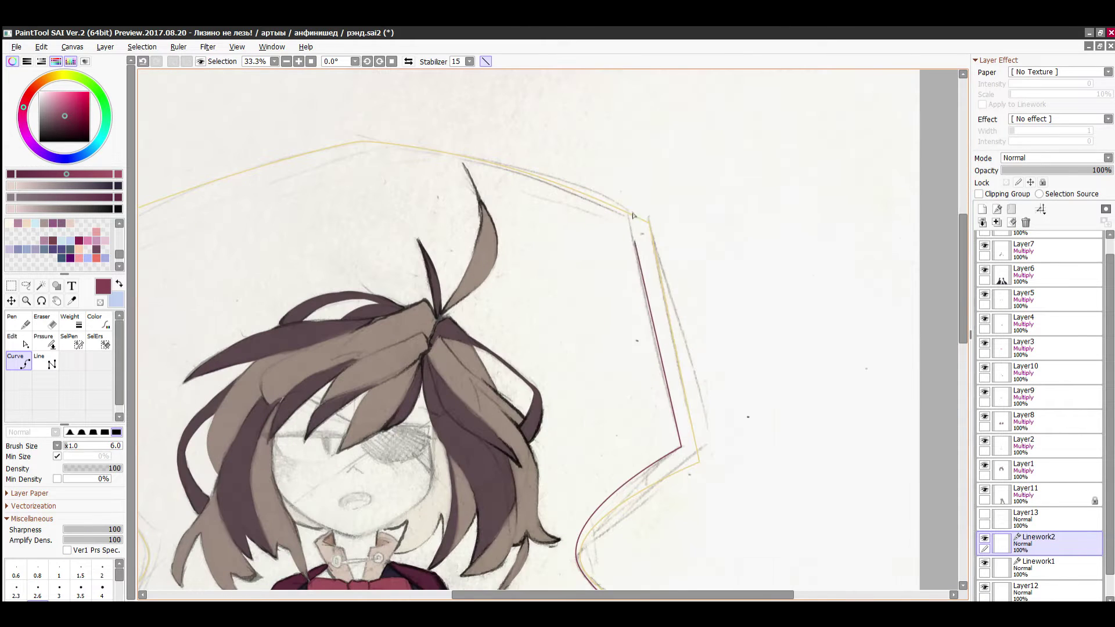
{"action": "scroll", "coordinate": [475, 152], "scroll_direction": "up", "scroll_amount": 2}
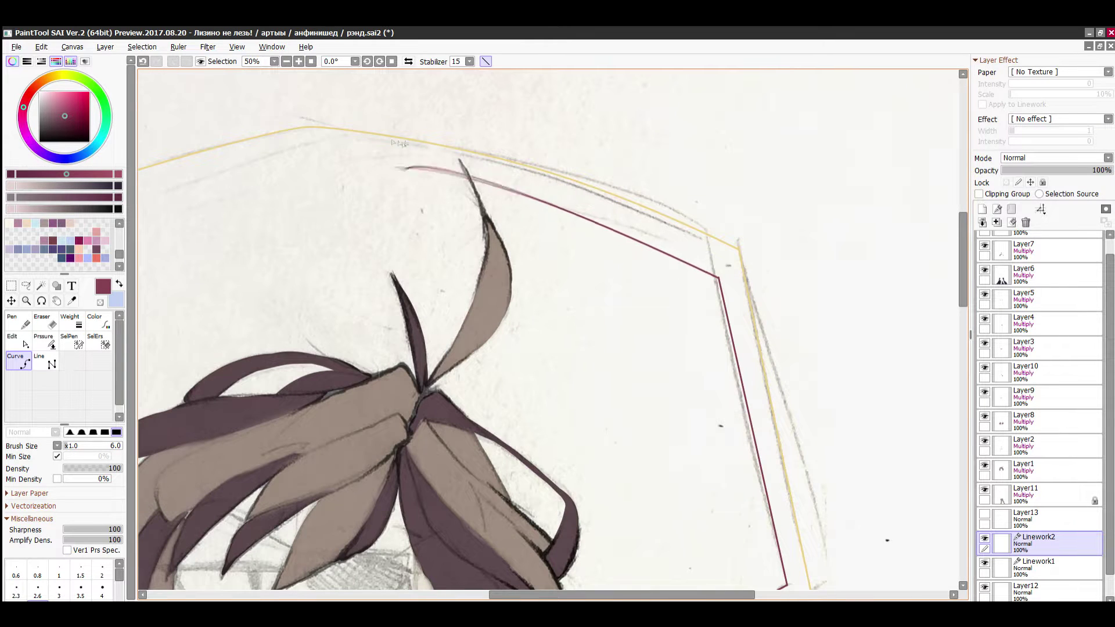
- Continue the crimson curve along the throne's top edge, over the central peak to the left corner
{"action": "left_click", "coordinate": [312, 154]}
{"action": "left_click_drag", "start_coordinate": [549, 595], "coordinate": [373, 595]}
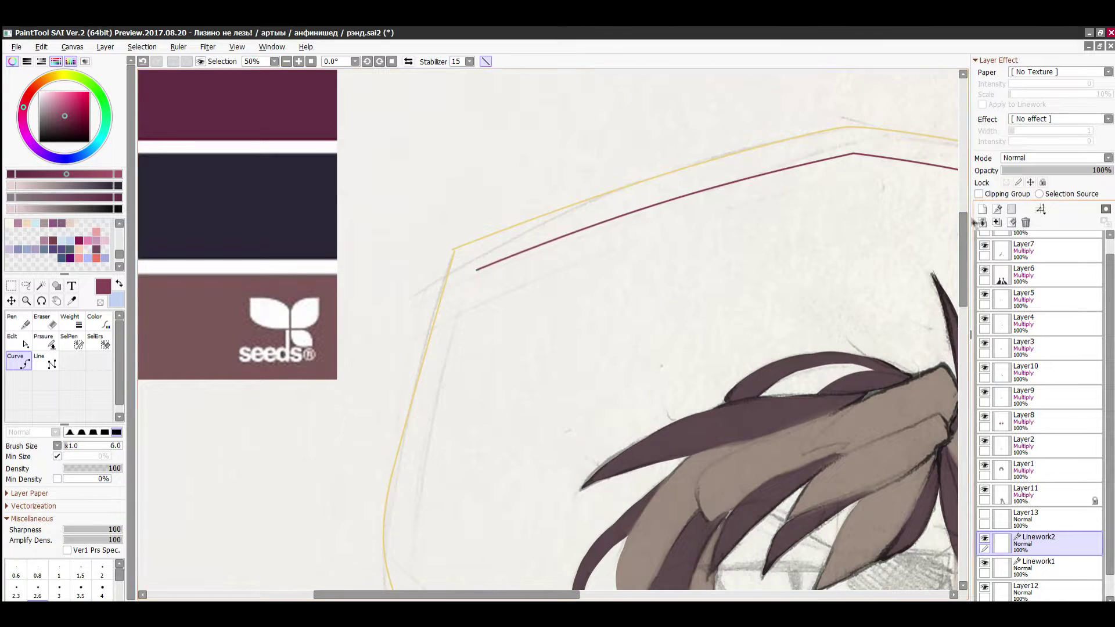
{"action": "left_click", "coordinate": [476, 270]}
- Continue the crimson inner outline down the throne's left side, around the shoulder corner and waist towards the armrest
{"action": "left_click_drag", "start_coordinate": [962, 261], "coordinate": [963, 282]}
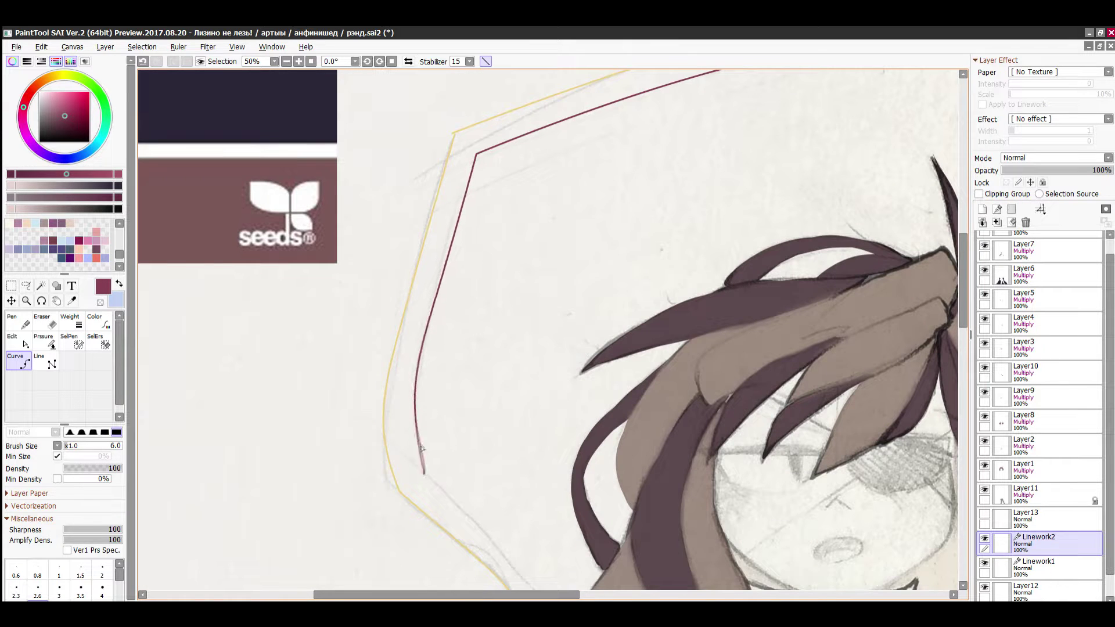
{"action": "left_click", "coordinate": [424, 473]}
{"action": "scroll", "coordinate": [481, 407], "scroll_direction": "down", "scroll_amount": 5}
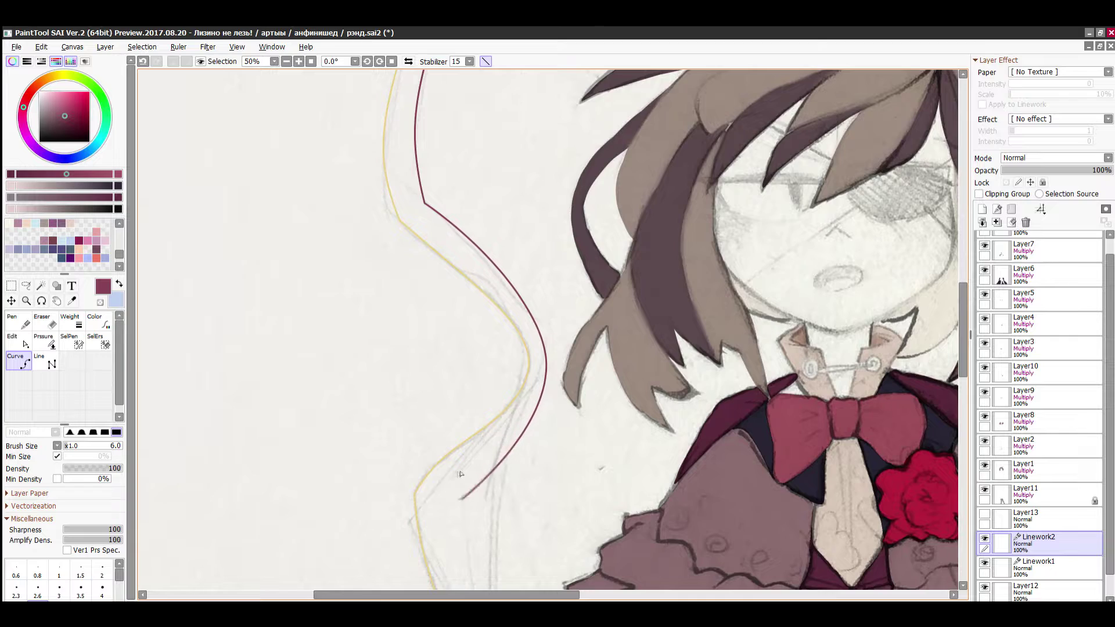
{"action": "scroll", "coordinate": [460, 473], "scroll_direction": "down", "scroll_amount": 5}
{"action": "scroll", "coordinate": [459, 416], "scroll_direction": "down", "scroll_amount": 3}
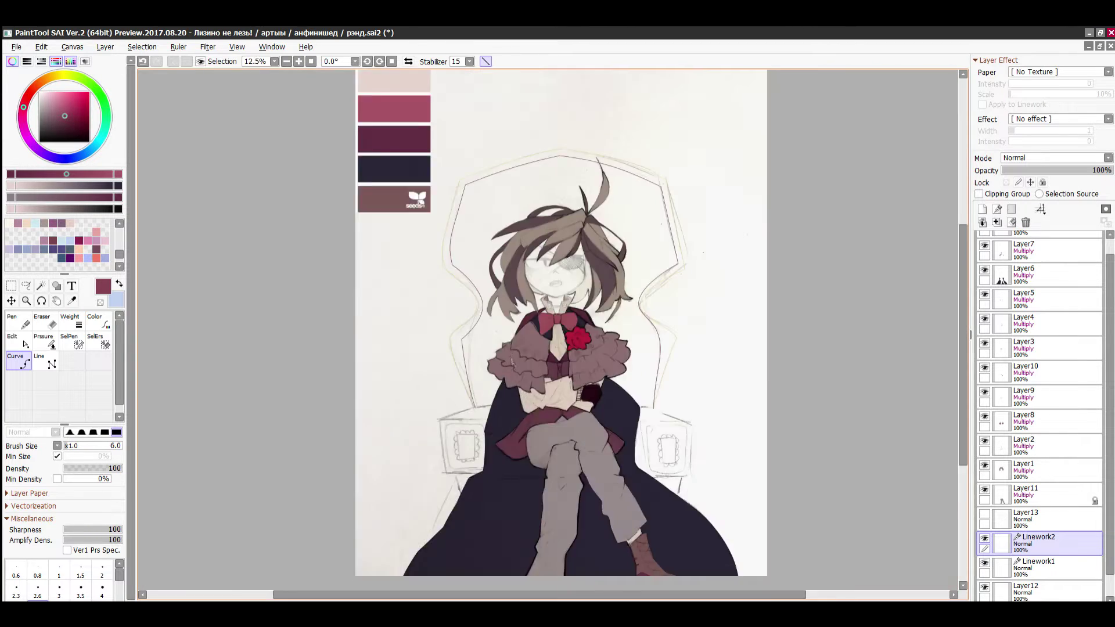
- Undo the last curve points and retrace the lower left section so it ends at the armrest's top edge
{"action": "scroll", "coordinate": [472, 363], "scroll_direction": "up", "scroll_amount": 4}
{"action": "key", "text": "ctrl+z"}
{"action": "key", "text": "ctrl+z"}
{"action": "scroll", "coordinate": [560, 348], "scroll_direction": "down", "scroll_amount": 2}
{"action": "scroll", "coordinate": [522, 510], "scroll_direction": "up", "scroll_amount": 3}
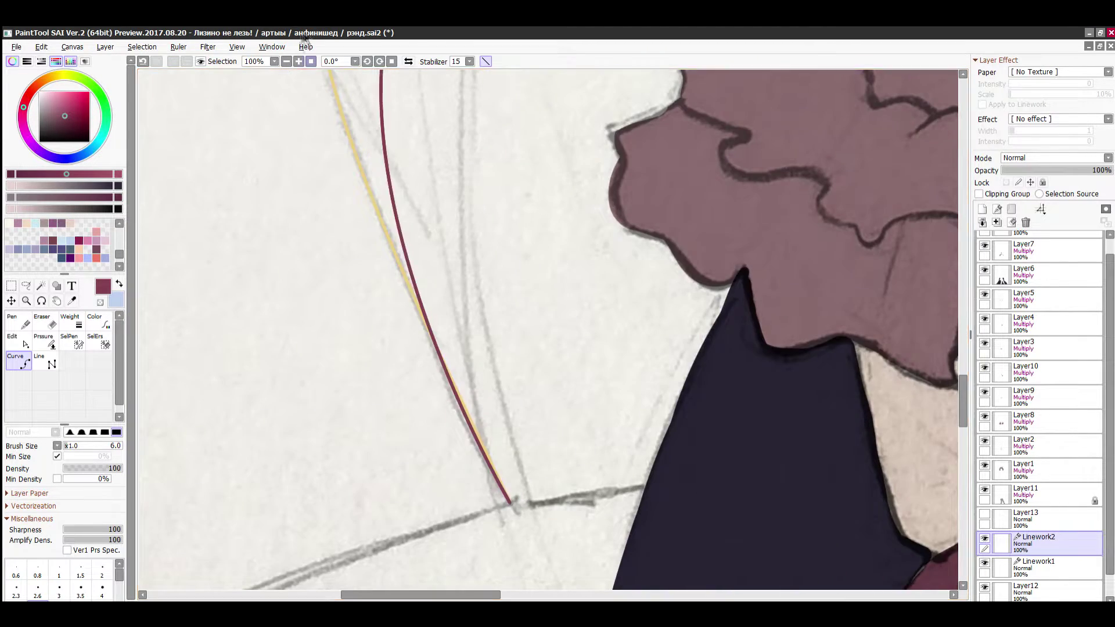
{"action": "double_click", "coordinate": [512, 504]}
{"action": "scroll", "coordinate": [385, 383], "scroll_direction": "down", "scroll_amount": 4}
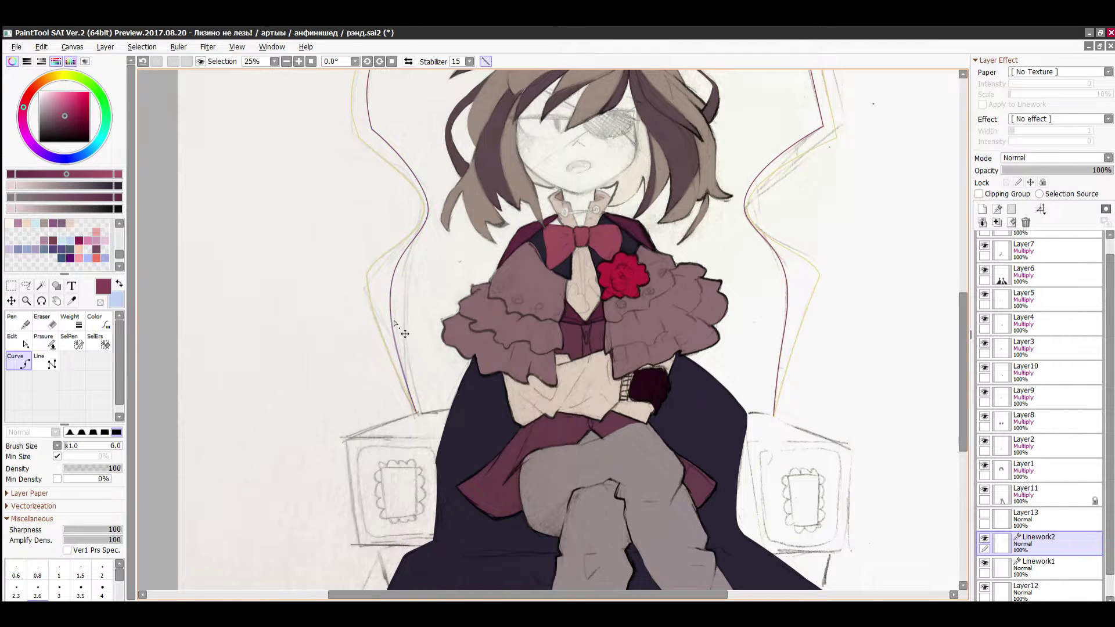
- Merge the two throne linework layers down into Layer12
{"action": "left_click", "coordinate": [312, 61]}
{"action": "scroll", "coordinate": [986, 581], "scroll_direction": "down", "scroll_amount": 1}
{"action": "left_click", "coordinate": [984, 586]}
{"action": "left_click", "coordinate": [984, 586]}
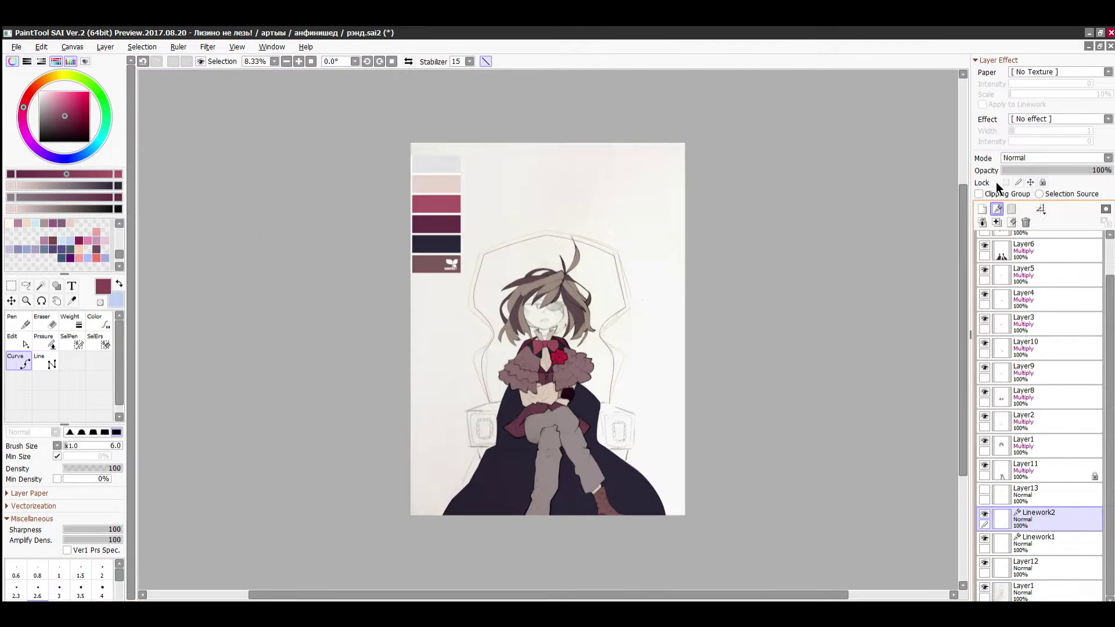
{"action": "left_click", "coordinate": [996, 223]}
{"action": "left_click", "coordinate": [996, 223]}
- Hide the sketch, sample the gold of the outer outline and try to bucket-fill the throne's frame with it
{"action": "left_click", "coordinate": [18, 381]}
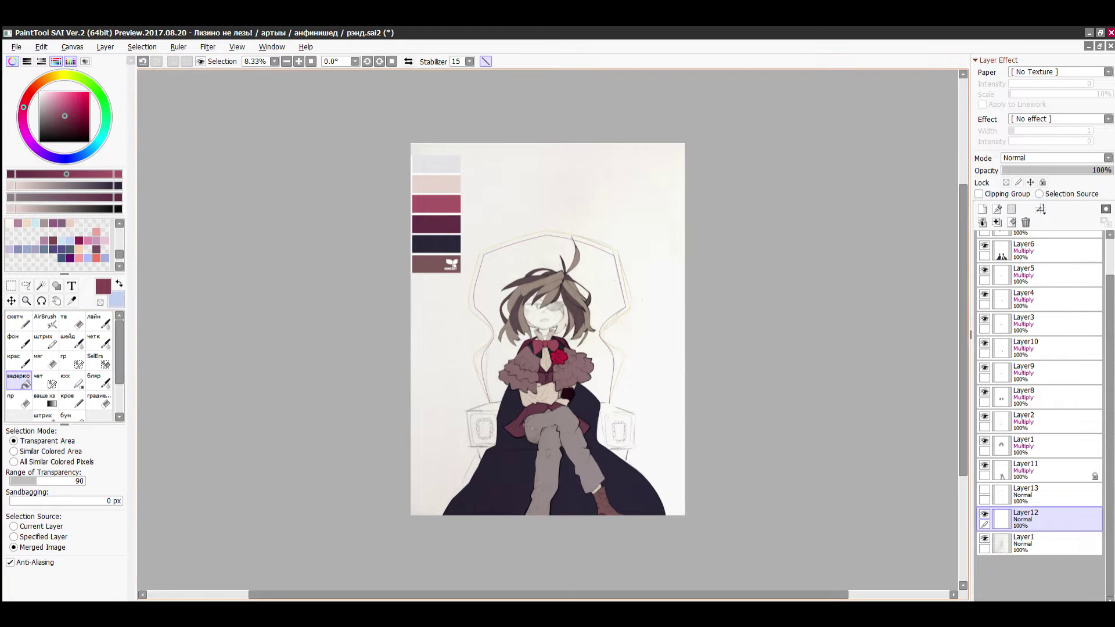
{"action": "left_click", "coordinate": [984, 538]}
{"action": "scroll", "coordinate": [470, 303], "scroll_direction": "up", "scroll_amount": 10}
{"action": "right_click", "coordinate": [412, 251]}
{"action": "left_click", "coordinate": [459, 256]}
{"action": "key", "text": "ctrl+z"}
{"action": "left_click", "coordinate": [311, 61]}
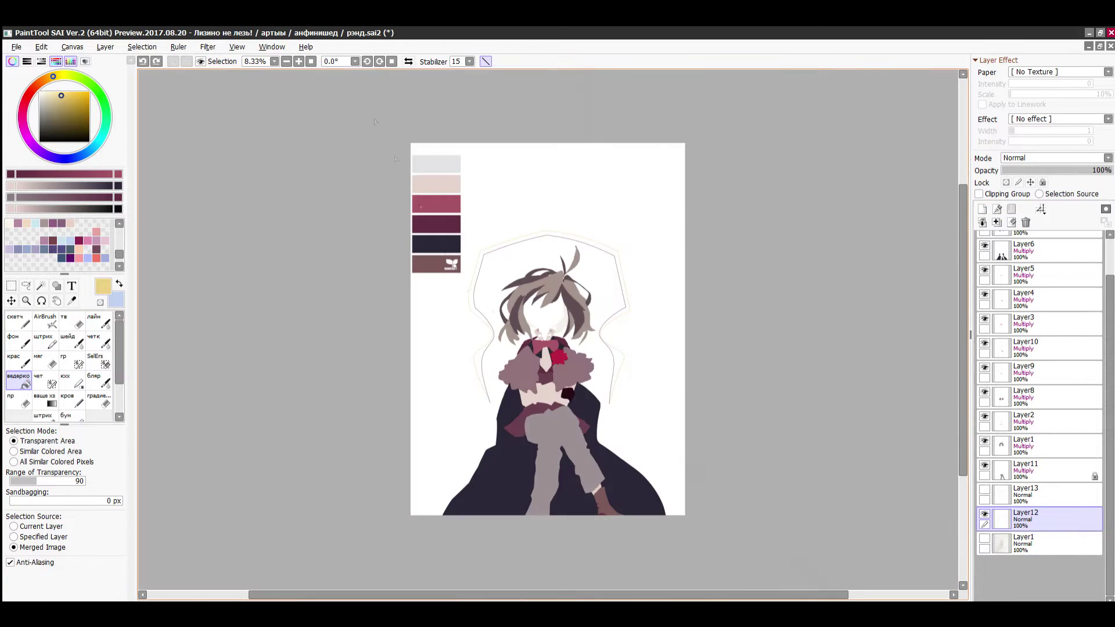
- Close the gap in the gold outline at the throne's upper left corner with a short brush stroke
{"action": "scroll", "coordinate": [478, 400], "scroll_direction": "up", "scroll_amount": 6}
{"action": "mouse_move", "coordinate": [963, 378]}
{"action": "left_mouse_down"}
{"action": "mouse_move", "coordinate": [941, 303]}
{"action": "mouse_move", "coordinate": [943, 215]}
{"action": "left_mouse_up"}
{"action": "left_click", "coordinate": [99, 341]}
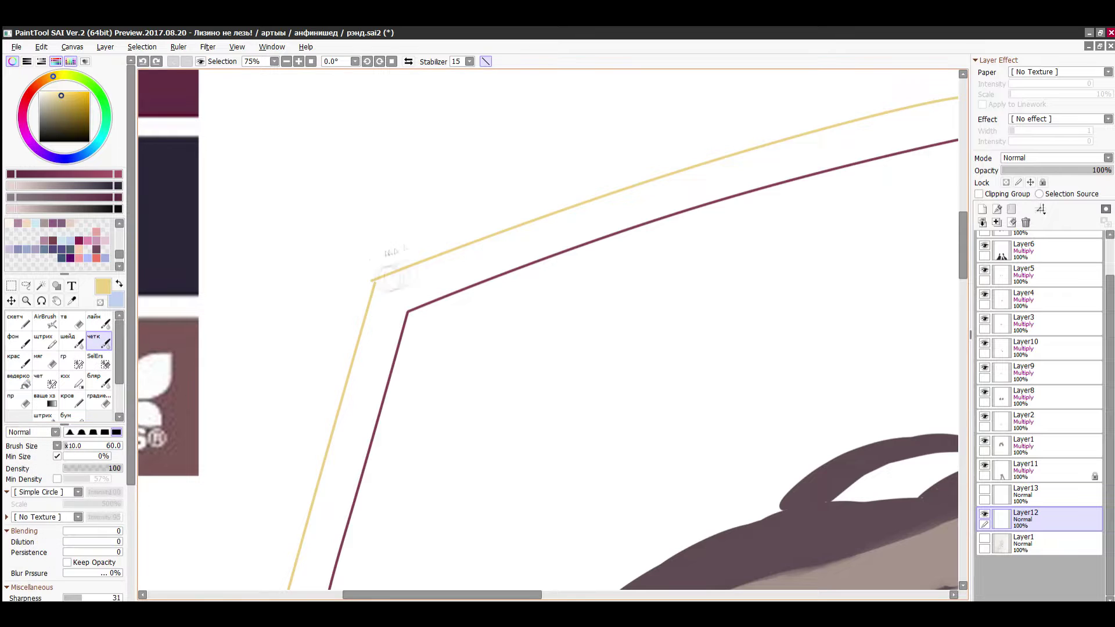
{"action": "left_click", "coordinate": [485, 61]}
{"action": "left_click", "coordinate": [72, 381]}
{"action": "left_click_drag", "start_coordinate": [375, 280], "coordinate": [376, 289]}
- Fill the band between the throne's outer and inner outlines with gold
{"action": "mouse_move", "coordinate": [469, 595]}
{"action": "left_mouse_down"}
{"action": "mouse_move", "coordinate": [476, 568]}
{"action": "mouse_move", "coordinate": [707, 558]}
{"action": "left_mouse_up"}
{"action": "left_click_drag", "start_coordinate": [965, 231], "coordinate": [964, 382]}
{"action": "left_click", "coordinate": [19, 381]}
{"action": "left_click", "coordinate": [620, 174]}
{"action": "left_click", "coordinate": [311, 61]}
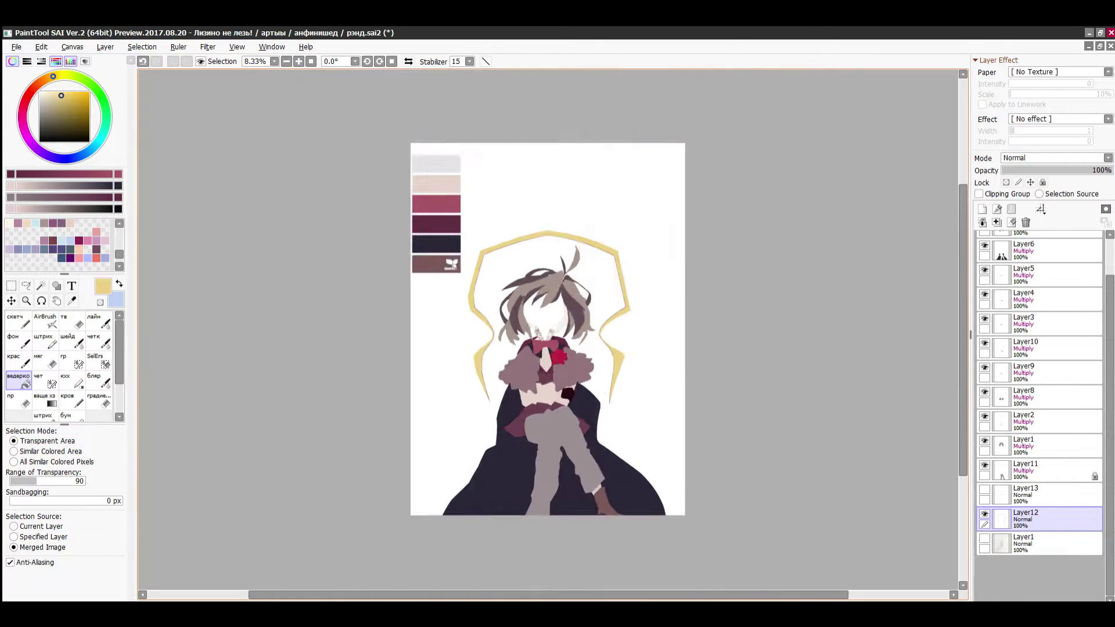
- Show the sketch again and add a new layer between the gold frame layer and the sketch
{"action": "scroll", "coordinate": [544, 358], "scroll_direction": "up", "scroll_amount": 1}
{"action": "left_click", "coordinate": [984, 539]}
{"action": "left_click", "coordinate": [100, 340]}
{"action": "left_click", "coordinate": [983, 209]}
{"action": "left_click_drag", "start_coordinate": [1005, 517], "coordinate": [1006, 547]}
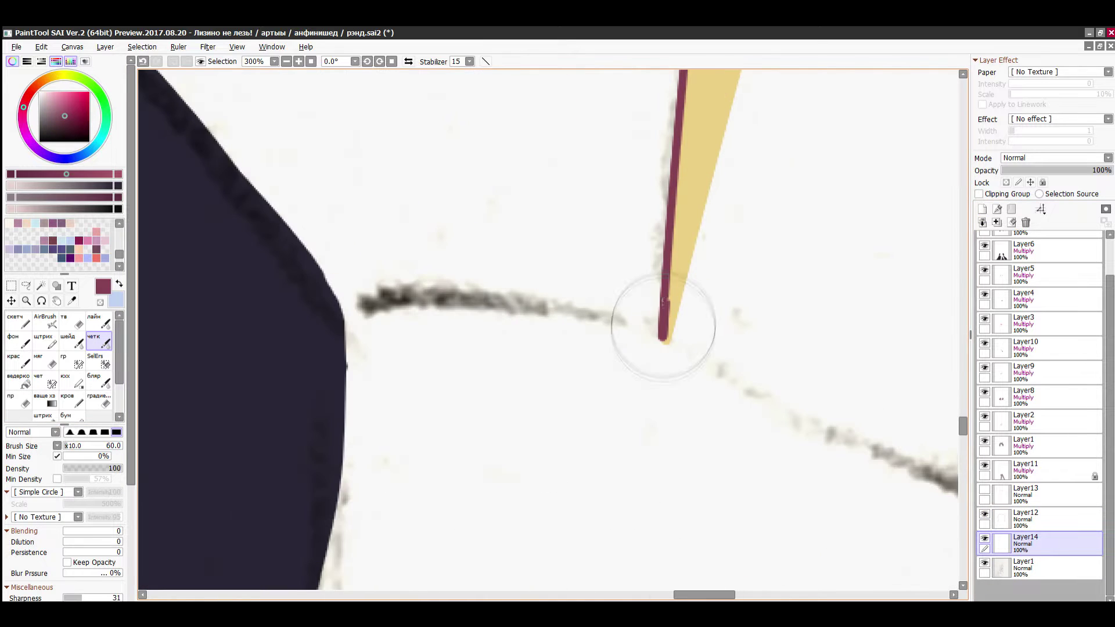
- Draw crimson lines closing the throne back's base at both armrests and fill the throne back with crimson
{"action": "left_click_drag", "start_coordinate": [667, 319], "coordinate": [373, 329]}
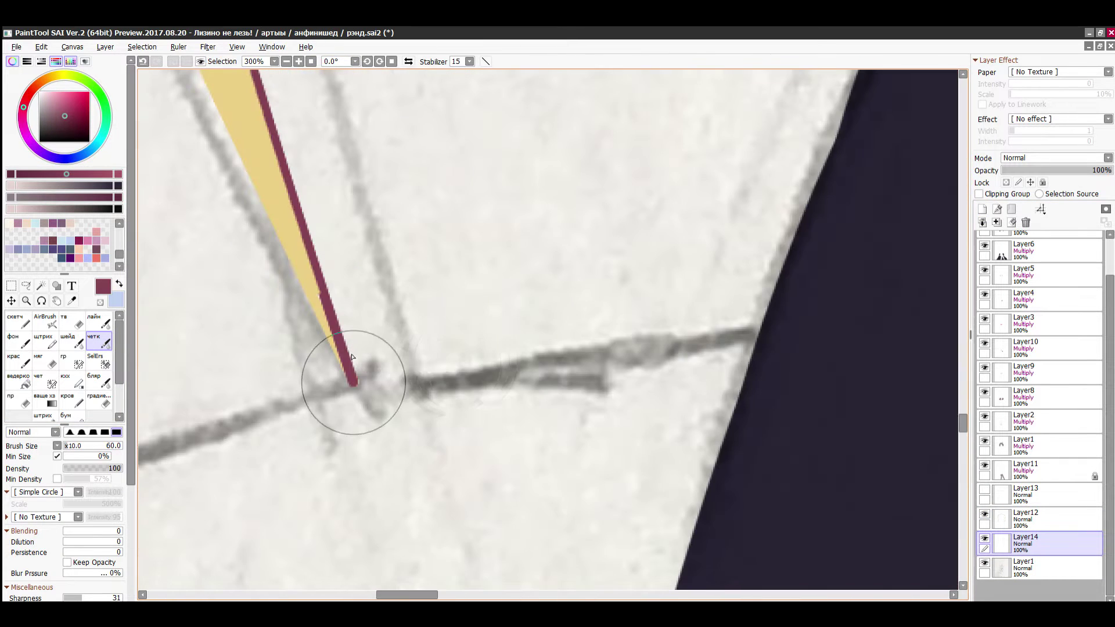
{"action": "mouse_move", "coordinate": [349, 381]}
{"action": "left_mouse_down"}
{"action": "mouse_move", "coordinate": [602, 335]}
{"action": "mouse_move", "coordinate": [759, 327]}
{"action": "left_mouse_up"}
{"action": "key", "text": "g"}
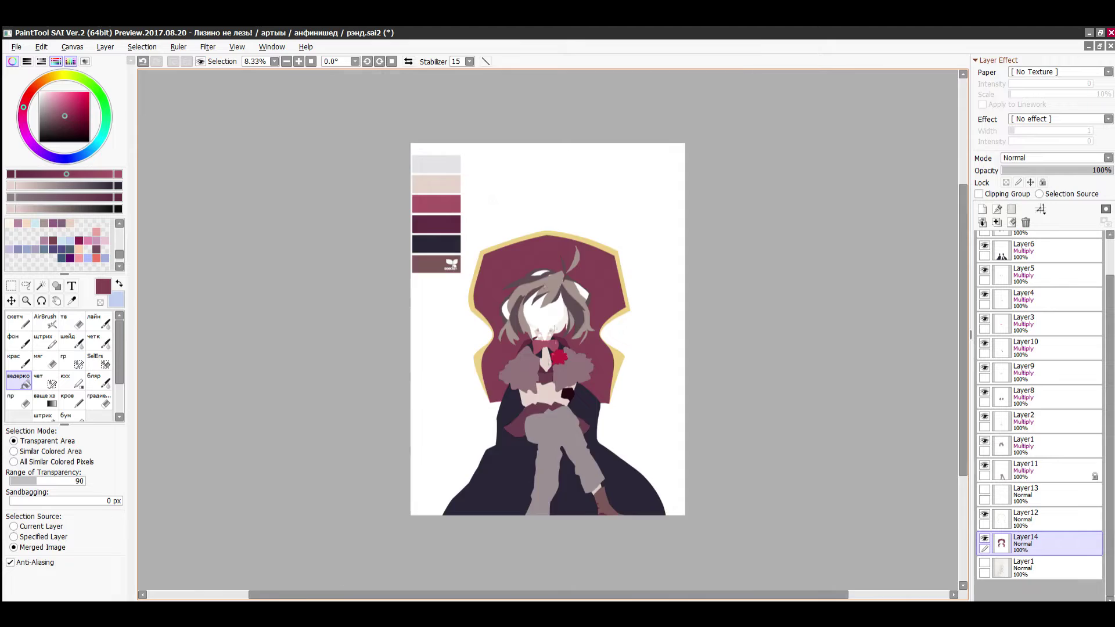
{"action": "scroll", "coordinate": [543, 336], "scroll_direction": "up", "scroll_amount": 4}
{"action": "left_click", "coordinate": [541, 295]}
{"action": "key", "text": "ctrl+z"}
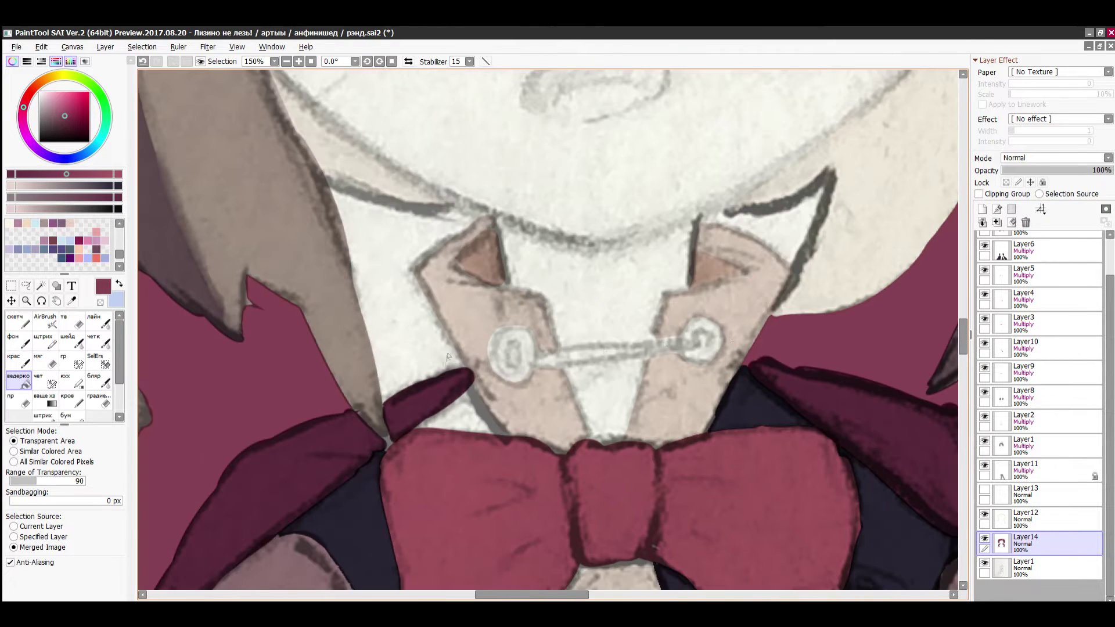
- Paint the missed strip between bow and collar navy on Layer9, and the gap beside the right collar crimson on Layer14
{"action": "left_click", "coordinate": [984, 367]}
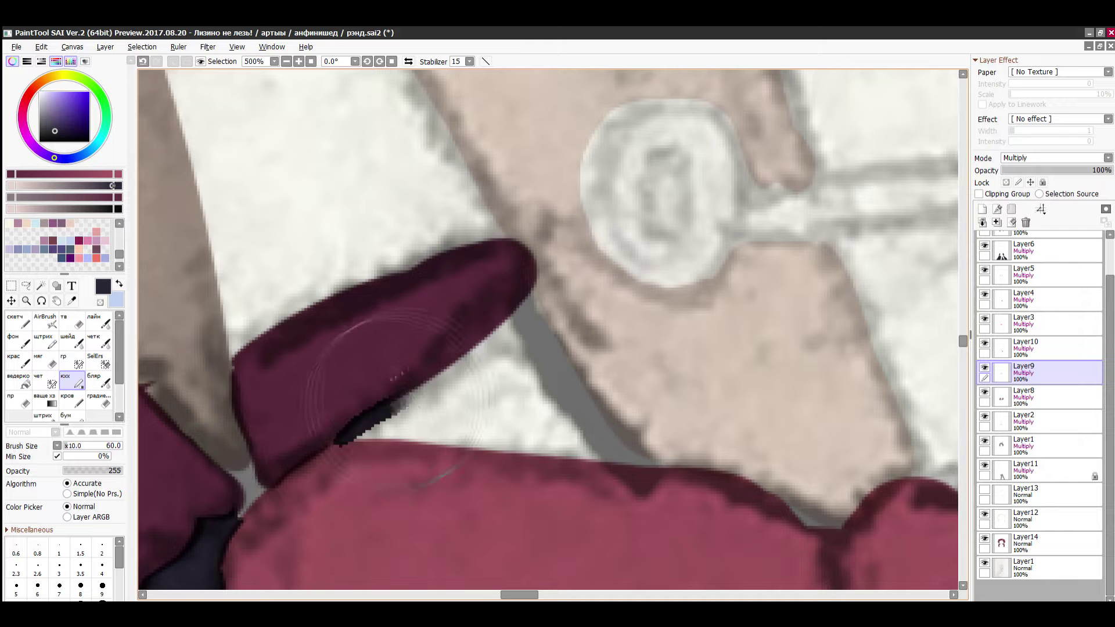
{"action": "mouse_move", "coordinate": [397, 400]}
{"action": "left_mouse_down"}
{"action": "mouse_move", "coordinate": [634, 435]}
{"action": "mouse_move", "coordinate": [385, 430]}
{"action": "mouse_move", "coordinate": [532, 325]}
{"action": "mouse_move", "coordinate": [537, 427]}
{"action": "left_mouse_up"}
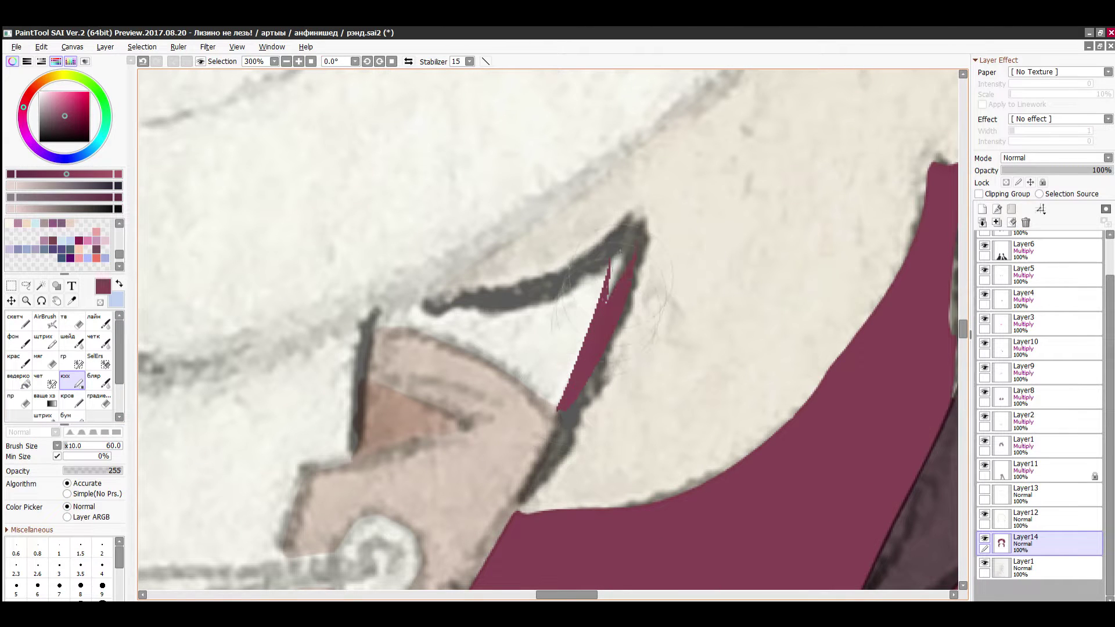
{"action": "mouse_move", "coordinate": [638, 231]}
{"action": "left_mouse_down"}
{"action": "mouse_move", "coordinate": [447, 305]}
{"action": "mouse_move", "coordinate": [433, 329]}
{"action": "left_mouse_up"}
{"action": "mouse_move", "coordinate": [392, 293]}
{"action": "left_mouse_down"}
{"action": "mouse_move", "coordinate": [581, 348]}
{"action": "mouse_move", "coordinate": [383, 301]}
{"action": "left_mouse_up"}
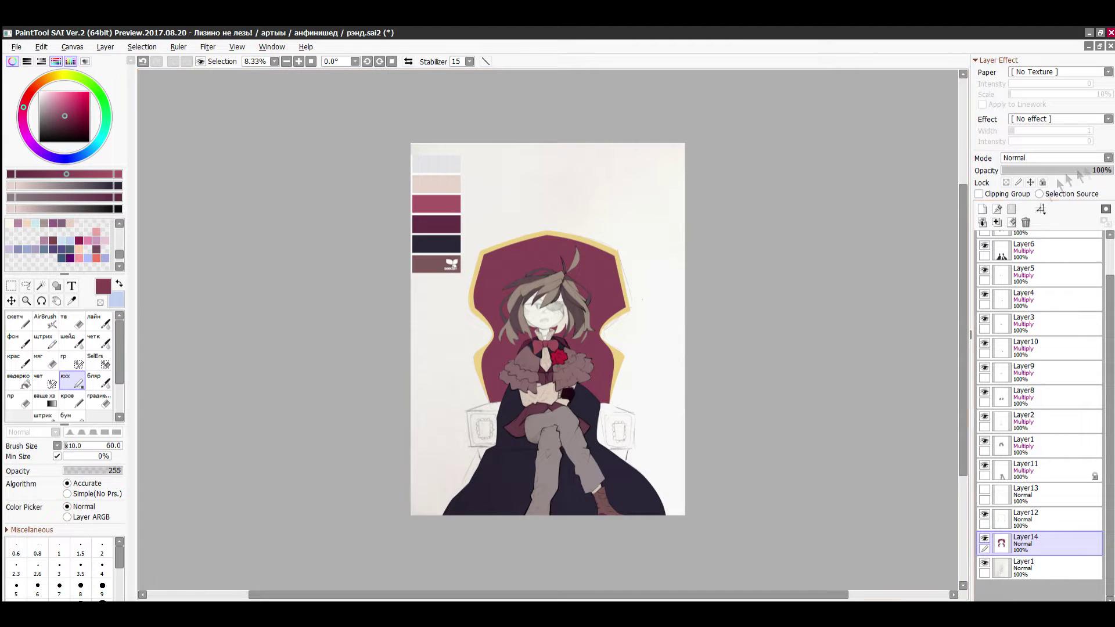
- Set Layer12 and Layer14 to Multiply and outline the left armrest in plum on a new layer above them
{"action": "left_click", "coordinate": [1040, 520]}
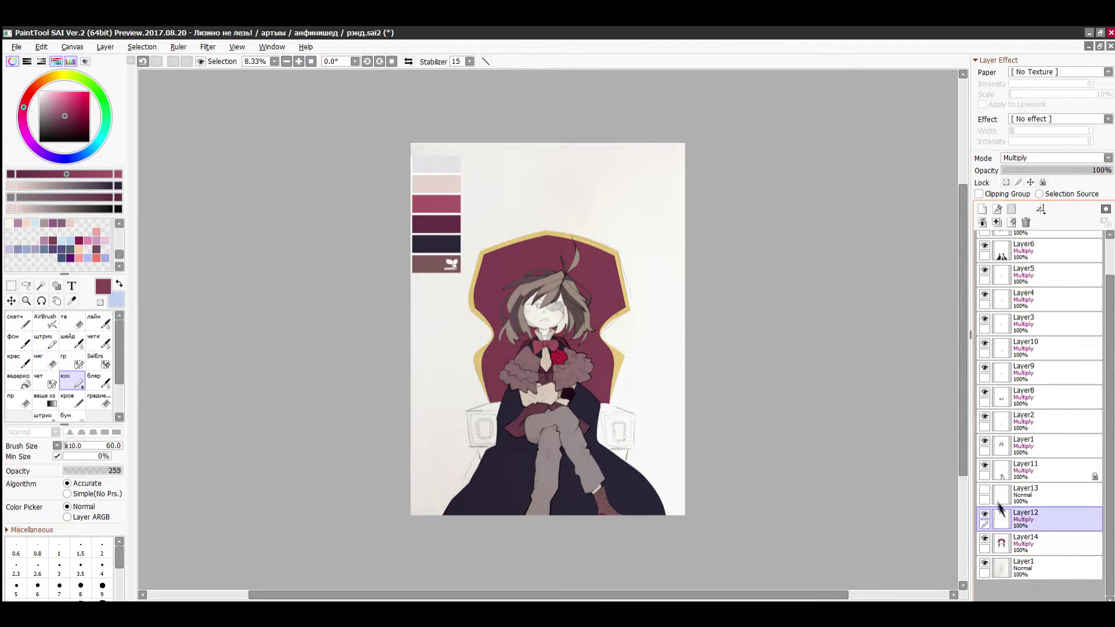
{"action": "left_click_drag", "start_coordinate": [574, 448], "coordinate": [394, 448]}
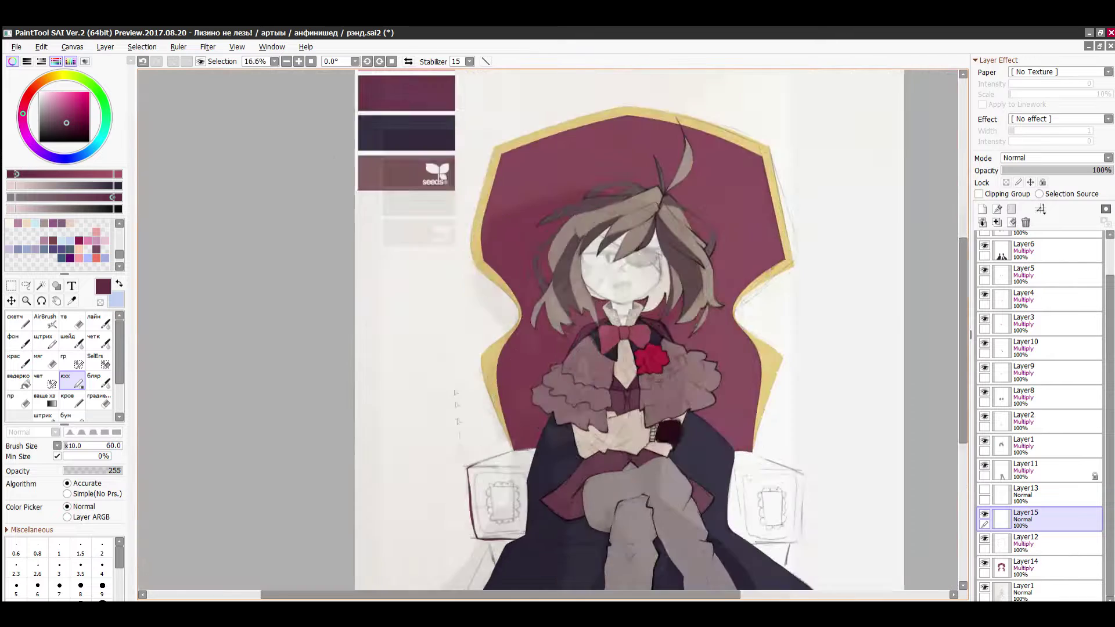
{"action": "left_click_drag", "start_coordinate": [584, 323], "coordinate": [390, 397]}
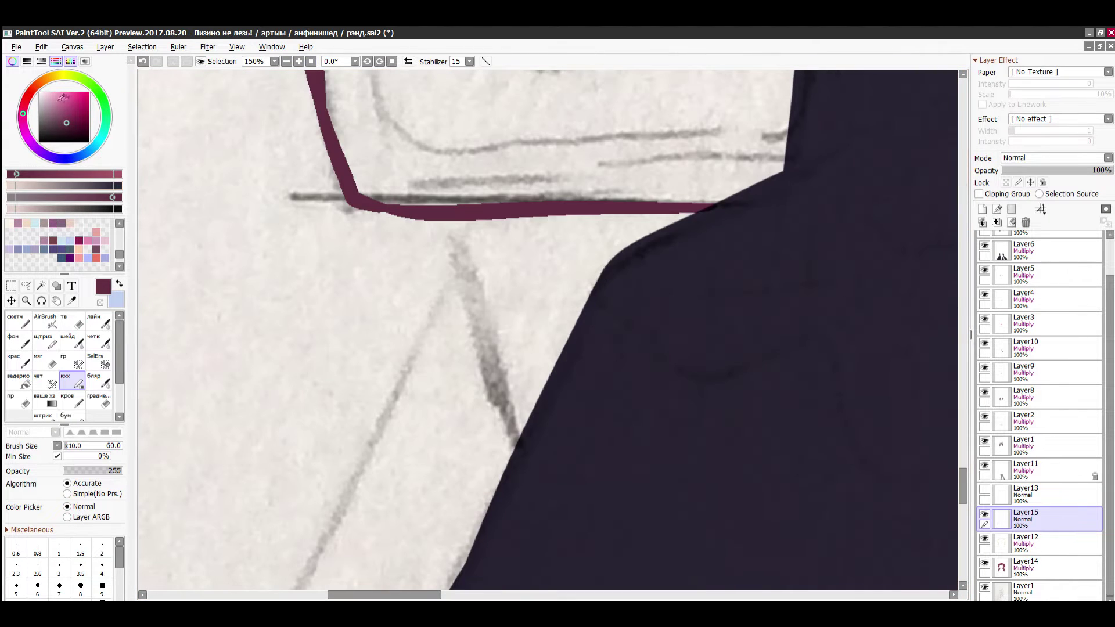
- Add a layer beneath the armrest's layer, draw the edge of the support under the armrest in dark maroon and fill it
{"action": "mouse_move", "coordinate": [449, 220]}
{"action": "left_mouse_down"}
{"action": "mouse_move", "coordinate": [490, 398]}
{"action": "mouse_move", "coordinate": [517, 446]}
{"action": "left_mouse_up"}
{"action": "key", "text": "ctrl+z"}
{"action": "left_click", "coordinate": [1039, 544]}
{"action": "left_click", "coordinate": [981, 209]}
{"action": "left_click_drag", "start_coordinate": [449, 221], "coordinate": [517, 447]}
{"action": "left_click", "coordinate": [19, 380]}
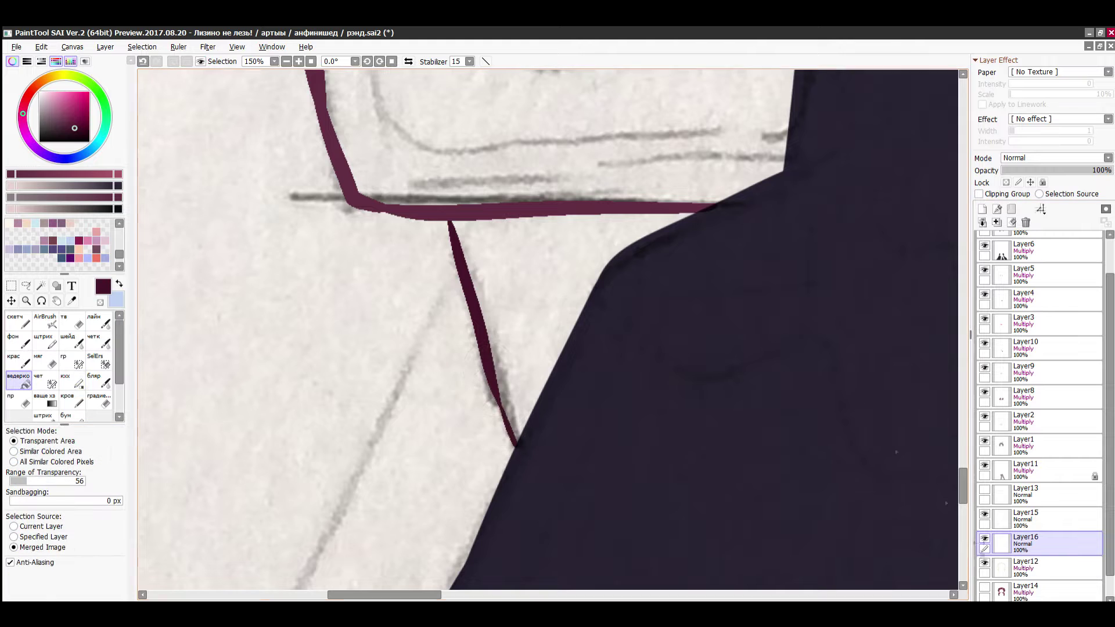
{"action": "scroll", "coordinate": [985, 562], "scroll_direction": "down", "scroll_amount": 1}
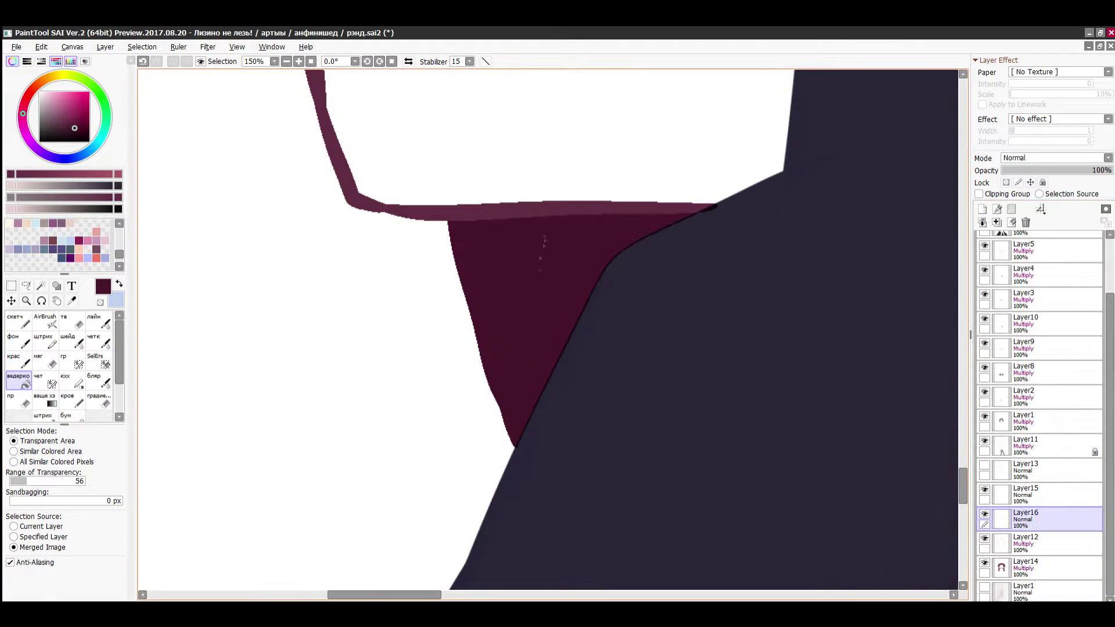
- Fill the armrest with plum, duplicate the armrest and support layers, and move the horizontally mirrored copies onto the right armrest
{"action": "left_click", "coordinate": [1033, 494]}
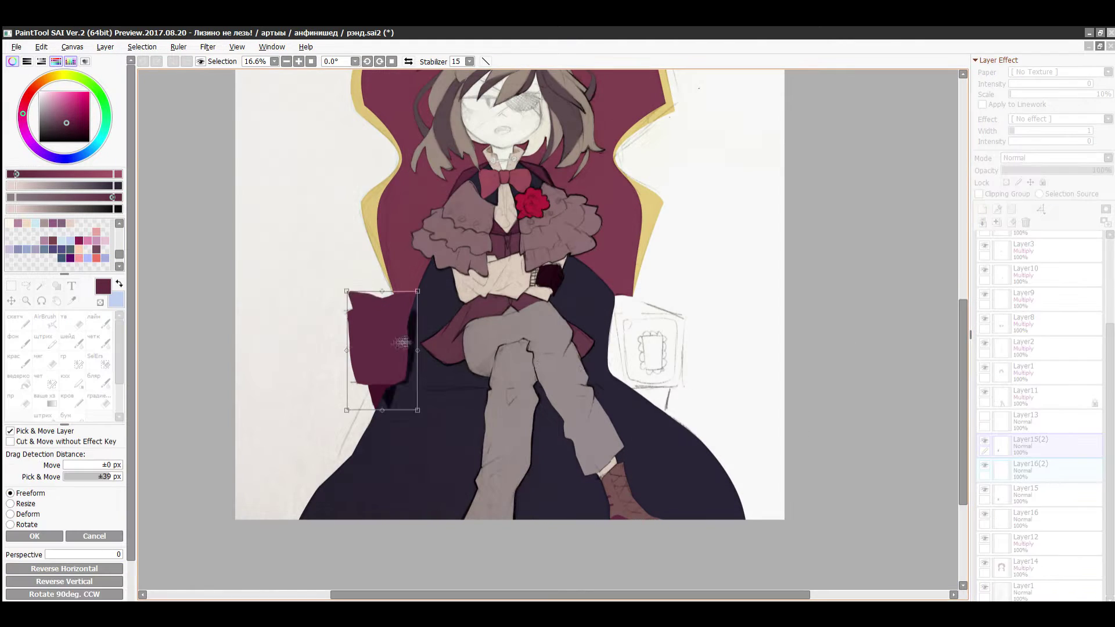
{"action": "left_click_drag", "start_coordinate": [392, 335], "coordinate": [660, 344]}
{"action": "scroll", "coordinate": [654, 361], "scroll_direction": "up", "scroll_amount": 1}
{"action": "key", "text": "Return"}
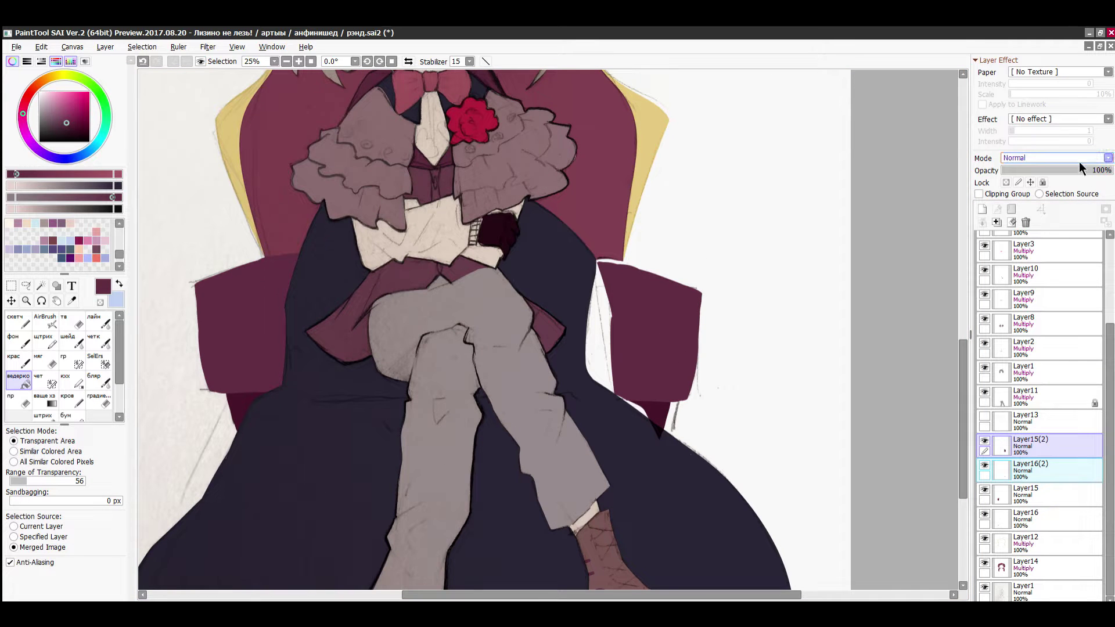
- Set the armrest and support layers to Multiply and delete the duplicated support layer, Layer16(2)
{"action": "left_click", "coordinate": [1019, 527]}
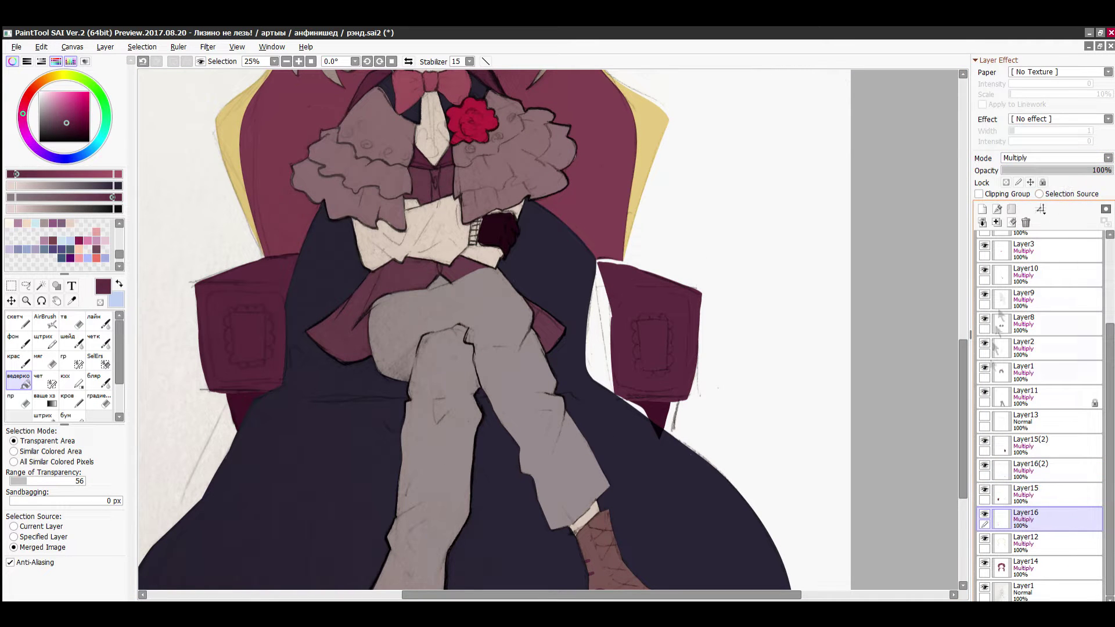
{"action": "left_click", "coordinate": [997, 466]}
{"action": "left_click", "coordinate": [1025, 222]}
{"action": "left_click", "coordinate": [1013, 446]}
- Draw plum brush lines along the right armrest's bottom and top edges to enclose the gaps beside the cape and throne back
{"action": "scroll", "coordinate": [764, 362], "scroll_direction": "up", "scroll_amount": 2}
{"action": "left_click", "coordinate": [982, 565]}
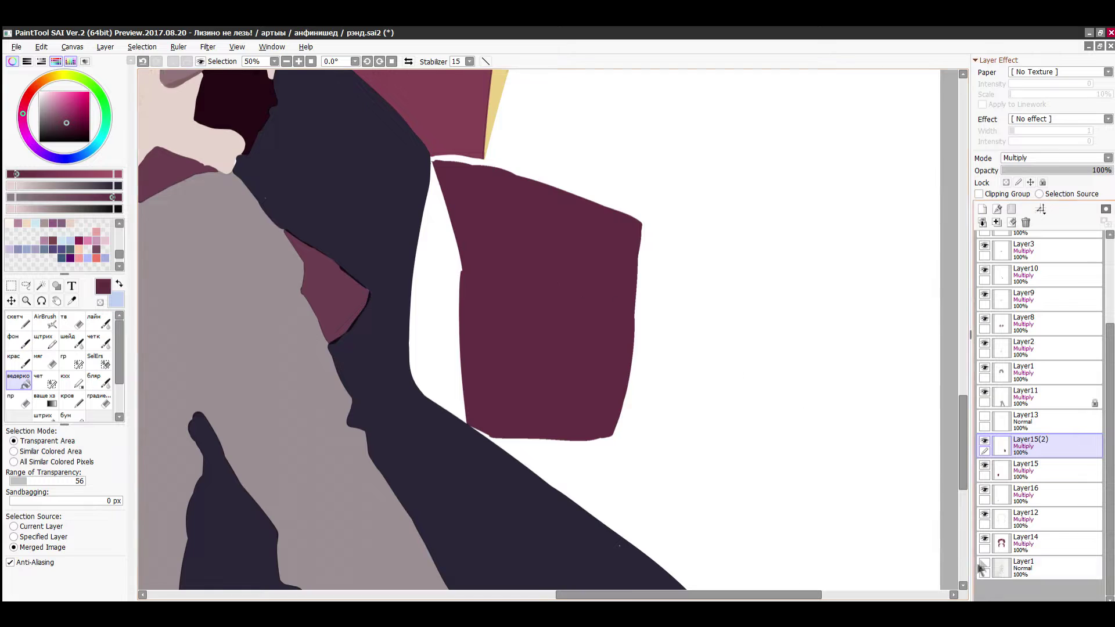
{"action": "left_click", "coordinate": [982, 563]}
{"action": "left_click", "coordinate": [99, 341]}
{"action": "scroll", "coordinate": [487, 434], "scroll_direction": "up", "scroll_amount": 5}
{"action": "left_click_drag", "start_coordinate": [526, 472], "coordinate": [421, 428]}
{"action": "scroll", "coordinate": [523, 493], "scroll_direction": "down", "scroll_amount": 5}
{"action": "scroll", "coordinate": [554, 302], "scroll_direction": "up", "scroll_amount": 3}
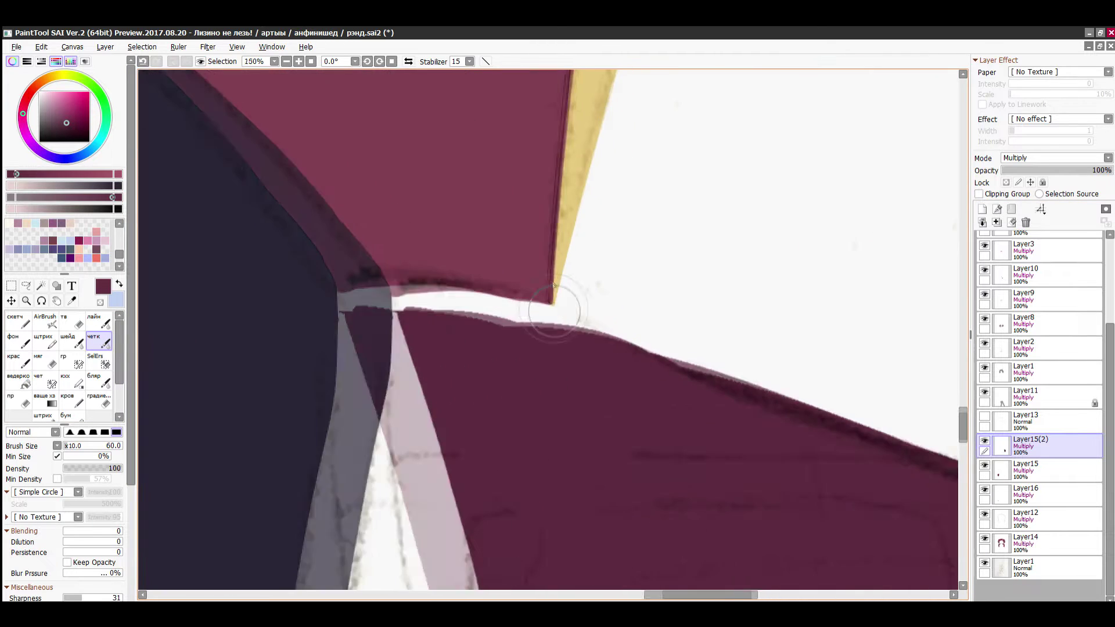
{"action": "left_click_drag", "start_coordinate": [554, 312], "coordinate": [656, 371]}
- Fill the enclosed gaps around the right armrest with plum, hiding the sketch while filling
{"action": "left_click", "coordinate": [19, 380]}
{"action": "left_click", "coordinate": [984, 564]}
{"action": "left_click", "coordinate": [360, 511]}
{"action": "left_click", "coordinate": [464, 305]}
{"action": "left_click", "coordinate": [984, 563]}
{"action": "scroll", "coordinate": [581, 331], "scroll_direction": "down", "scroll_amount": 7}
- Sample the dark maroon of the left support and draw the outer edge of the right armrest's support with it
{"action": "scroll", "coordinate": [580, 371], "scroll_direction": "up", "scroll_amount": 2}
{"action": "left_click", "coordinate": [984, 563]}
{"action": "right_click", "coordinate": [182, 407]}
{"action": "left_click", "coordinate": [99, 341]}
{"action": "left_click", "coordinate": [984, 564]}
{"action": "scroll", "coordinate": [620, 425], "scroll_direction": "up", "scroll_amount": 5}
{"action": "left_click_drag", "start_coordinate": [601, 468], "coordinate": [652, 240]}
- Fill the right armrest's support with dark maroon while the sketch is hidden, and show the sketch again
{"action": "left_click", "coordinate": [18, 380]}
{"action": "left_click", "coordinate": [984, 564]}
{"action": "left_click", "coordinate": [557, 336]}
{"action": "scroll", "coordinate": [557, 336], "scroll_direction": "down", "scroll_amount": 8}
{"action": "left_click", "coordinate": [984, 563]}
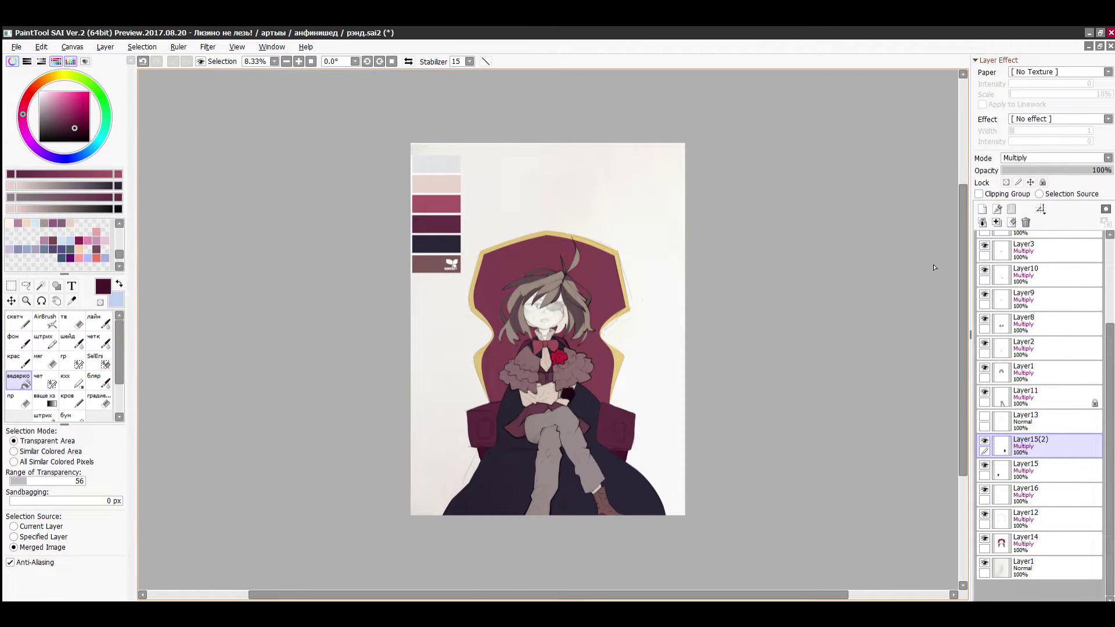
- Add a new layer for the skin, paint pale peach across the lower face and set the layer to Multiply
{"action": "left_click", "coordinate": [982, 209]}
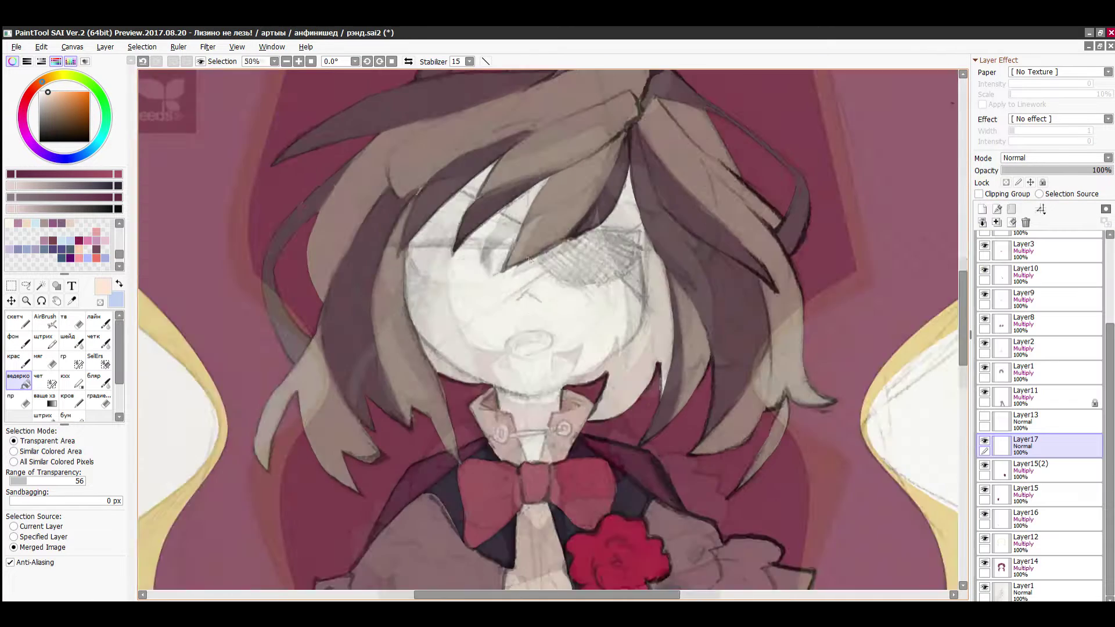
{"action": "scroll", "coordinate": [522, 278], "scroll_direction": "up", "scroll_amount": 2}
{"action": "left_click", "coordinate": [99, 341]}
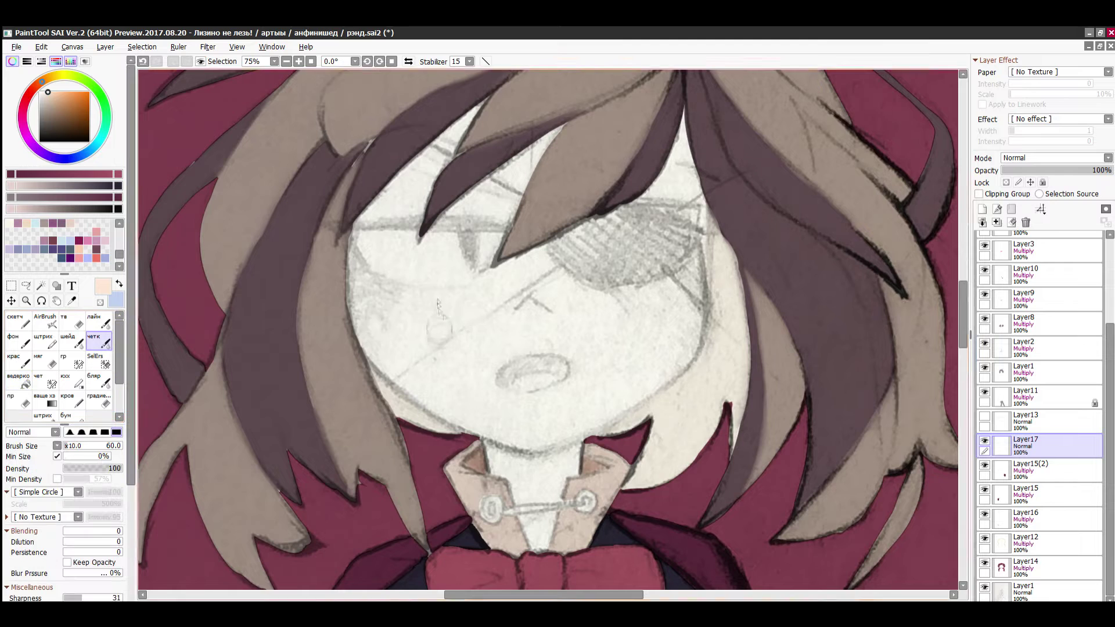
{"action": "scroll", "coordinate": [579, 313], "scroll_direction": "up", "scroll_amount": 2}
{"action": "mouse_move", "coordinate": [391, 284]}
{"action": "left_mouse_down"}
{"action": "mouse_move", "coordinate": [656, 354]}
{"action": "mouse_move", "coordinate": [655, 414]}
{"action": "left_mouse_up"}
{"action": "left_click", "coordinate": [1084, 157]}
{"action": "left_click", "coordinate": [1043, 174]}
- Shift the skin colour to a pinker peach and paint it along the face's cheeks, jaw and forehead edge
{"action": "left_click_drag", "start_coordinate": [372, 314], "coordinate": [456, 336]}
{"action": "left_click", "coordinate": [45, 91]}
{"action": "left_click_drag", "start_coordinate": [376, 313], "coordinate": [548, 315]}
{"action": "mouse_move", "coordinate": [576, 439]}
{"action": "left_mouse_down"}
{"action": "mouse_move", "coordinate": [511, 523]}
{"action": "mouse_move", "coordinate": [371, 406]}
{"action": "mouse_move", "coordinate": [298, 325]}
{"action": "left_mouse_up"}
{"action": "left_click_drag", "start_coordinate": [282, 217], "coordinate": [316, 265]}
- Fill the rest of the face with the pinkish skin colour while the sketch is hidden, patch leftover gaps and show the sketch again
{"action": "left_click", "coordinate": [18, 380]}
{"action": "left_click", "coordinate": [20, 550]}
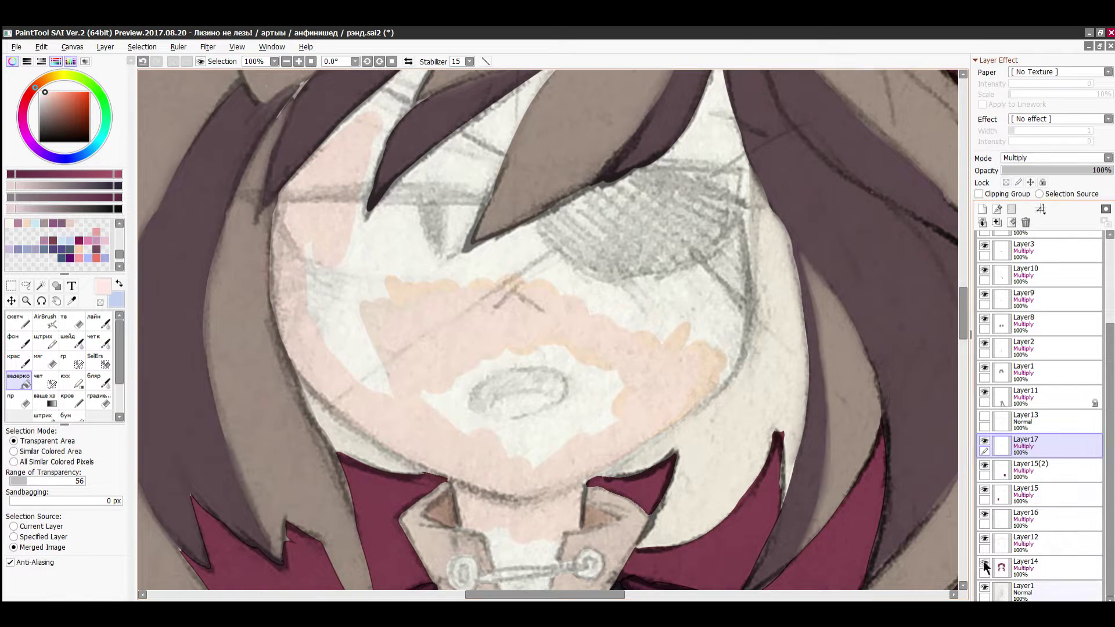
{"action": "left_click", "coordinate": [984, 587]}
{"action": "left_click", "coordinate": [517, 400]}
{"action": "left_click", "coordinate": [351, 296]}
{"action": "left_click", "coordinate": [99, 341]}
{"action": "left_click_drag", "start_coordinate": [362, 367], "coordinate": [374, 259]}
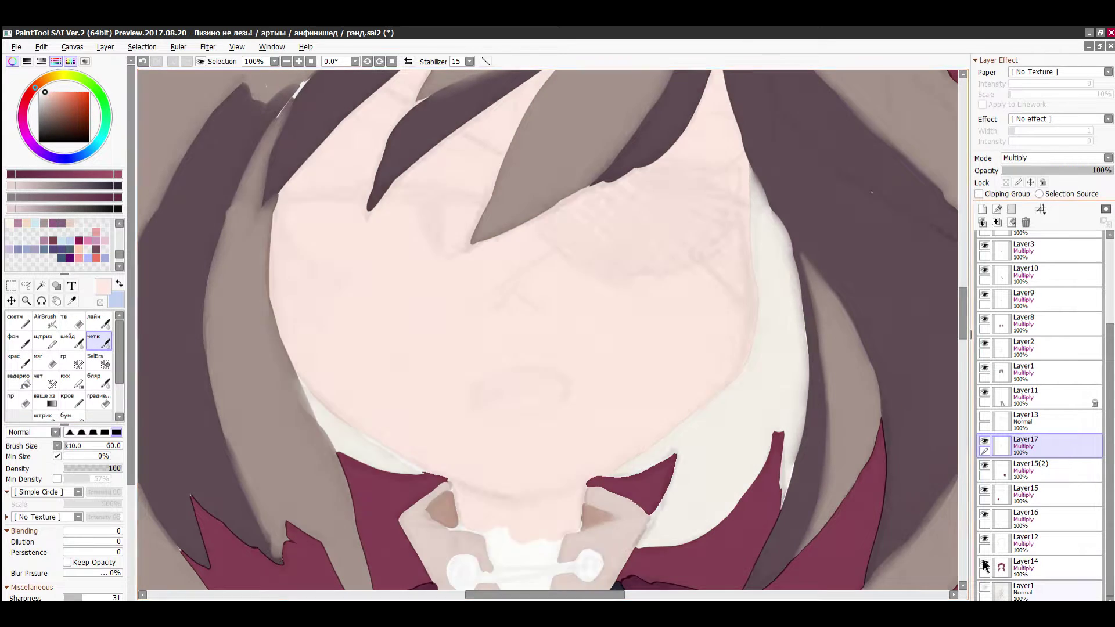
{"action": "left_click", "coordinate": [984, 587]}
- Paint the neck between the two collar flaps with the skin colour
{"action": "scroll", "coordinate": [519, 302], "scroll_direction": "down", "scroll_amount": 5}
{"action": "scroll", "coordinate": [523, 346], "scroll_direction": "up", "scroll_amount": 9}
{"action": "left_click_drag", "start_coordinate": [343, 145], "coordinate": [419, 427]}
{"action": "key", "text": "ctrl+z"}
{"action": "mouse_move", "coordinate": [316, 113]}
{"action": "left_mouse_down"}
{"action": "mouse_move", "coordinate": [447, 487]}
{"action": "mouse_move", "coordinate": [603, 146]}
{"action": "left_mouse_up"}
- Erase the skin colour spilling onto the right collar flap and repaint the neck opening up to its edges
{"action": "left_click", "coordinate": [72, 321]}
{"action": "left_click_drag", "start_coordinate": [647, 174], "coordinate": [528, 496]}
{"action": "left_click_drag", "start_coordinate": [646, 151], "coordinate": [572, 493]}
{"action": "left_click", "coordinate": [98, 340]}
{"action": "left_click_drag", "start_coordinate": [468, 473], "coordinate": [400, 148]}
{"action": "left_click_drag", "start_coordinate": [464, 439], "coordinate": [655, 161]}
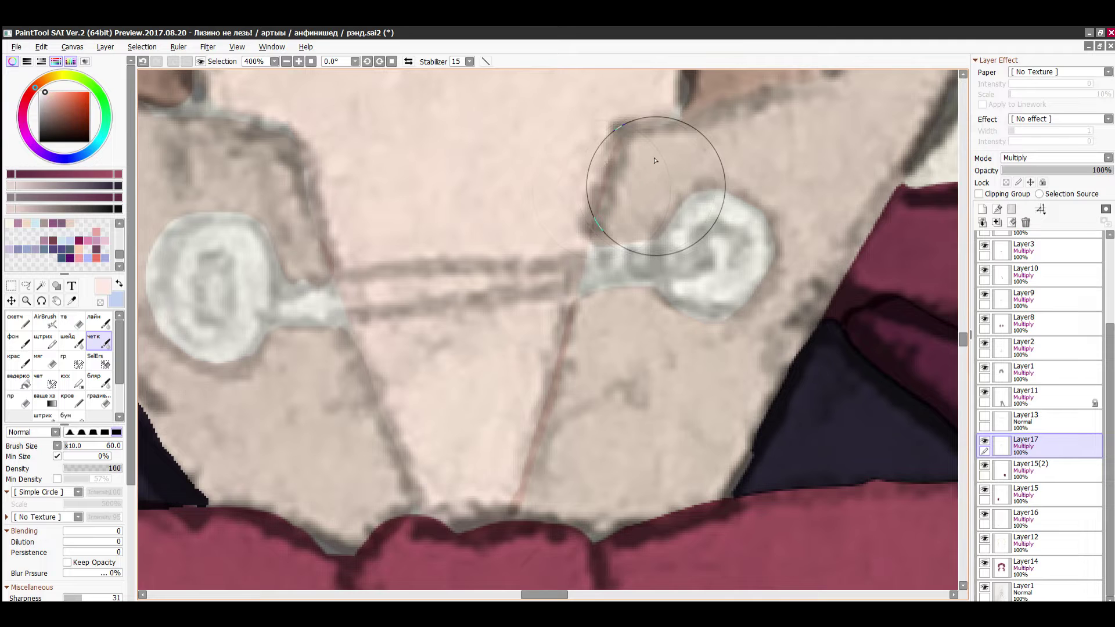
{"action": "left_click", "coordinate": [310, 62]}
{"action": "scroll", "coordinate": [537, 389], "scroll_direction": "up", "scroll_amount": 2}
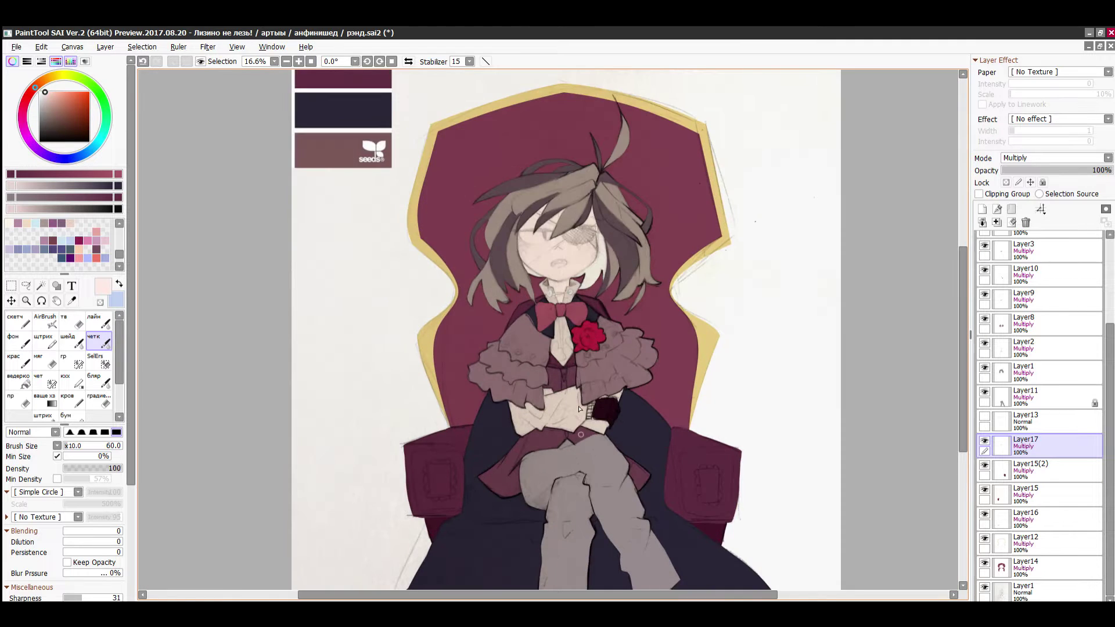
{"action": "scroll", "coordinate": [581, 443], "scroll_direction": "down", "scroll_amount": 2}
{"action": "left_click_drag", "start_coordinate": [963, 401], "coordinate": [963, 410]}
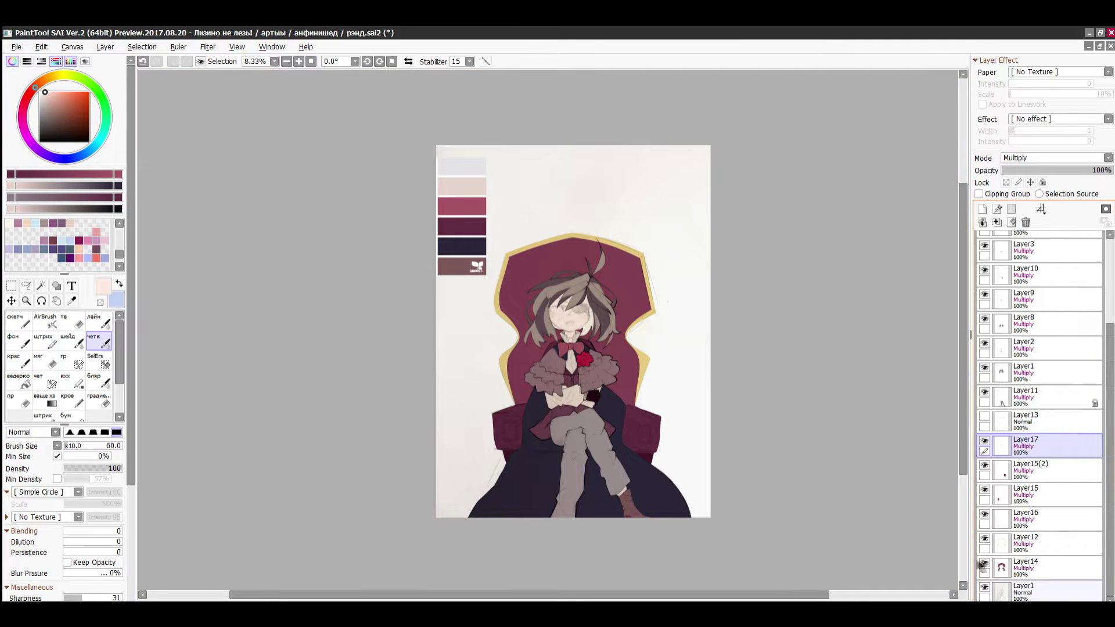
- Set the sketch layer's opacity to 84% and add a new layer above Layer7 for the eye line art
{"action": "left_click", "coordinate": [1045, 591]}
{"action": "left_click_drag", "start_coordinate": [1109, 386], "coordinate": [1108, 255]}
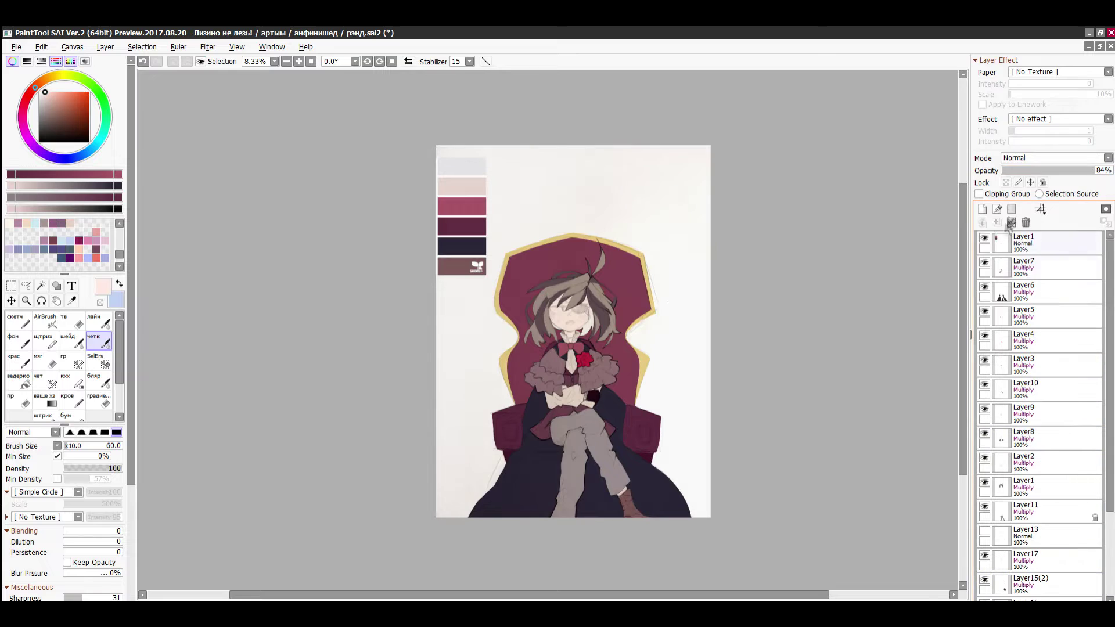
{"action": "left_click", "coordinate": [1028, 267]}
{"action": "left_click", "coordinate": [982, 209]}
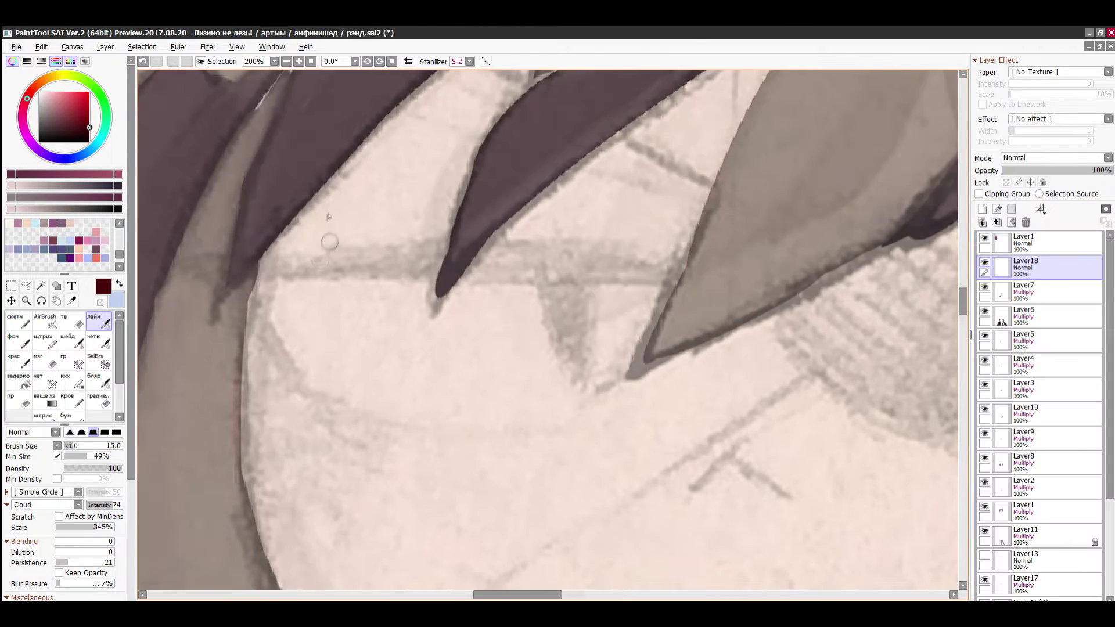
- Enable the line brush's minimum density and test it with a dark red eyelid stroke, undoing the test strokes
{"action": "left_click_drag", "start_coordinate": [192, 266], "coordinate": [526, 284]}
{"action": "key", "text": "ctrl+z"}
{"action": "left_click", "coordinate": [57, 479]}
{"action": "left_click_drag", "start_coordinate": [191, 267], "coordinate": [529, 273]}
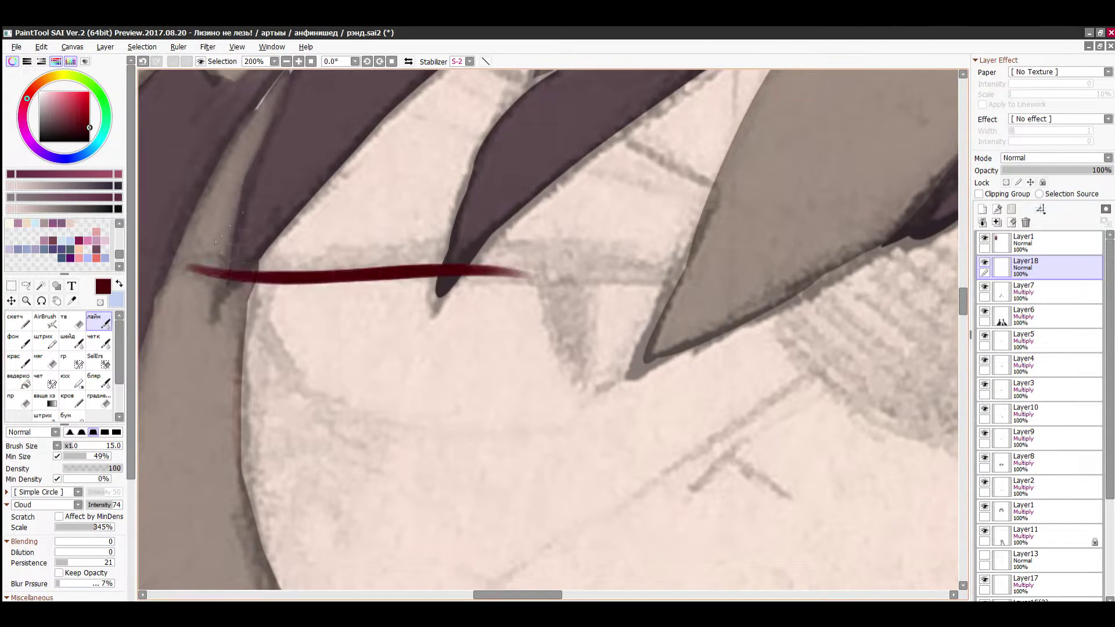
{"action": "key", "text": "ctrl+z"}
- Draw the uncovered eye's thick upper eyelid and thin lower lid in dark brown on a rotated canvas, and reset the rotation
{"action": "left_click", "coordinate": [367, 61]}
{"action": "left_click", "coordinate": [367, 61]}
{"action": "mouse_move", "coordinate": [216, 406]}
{"action": "left_mouse_down"}
{"action": "mouse_move", "coordinate": [513, 265]}
{"action": "mouse_move", "coordinate": [627, 241]}
{"action": "left_mouse_up"}
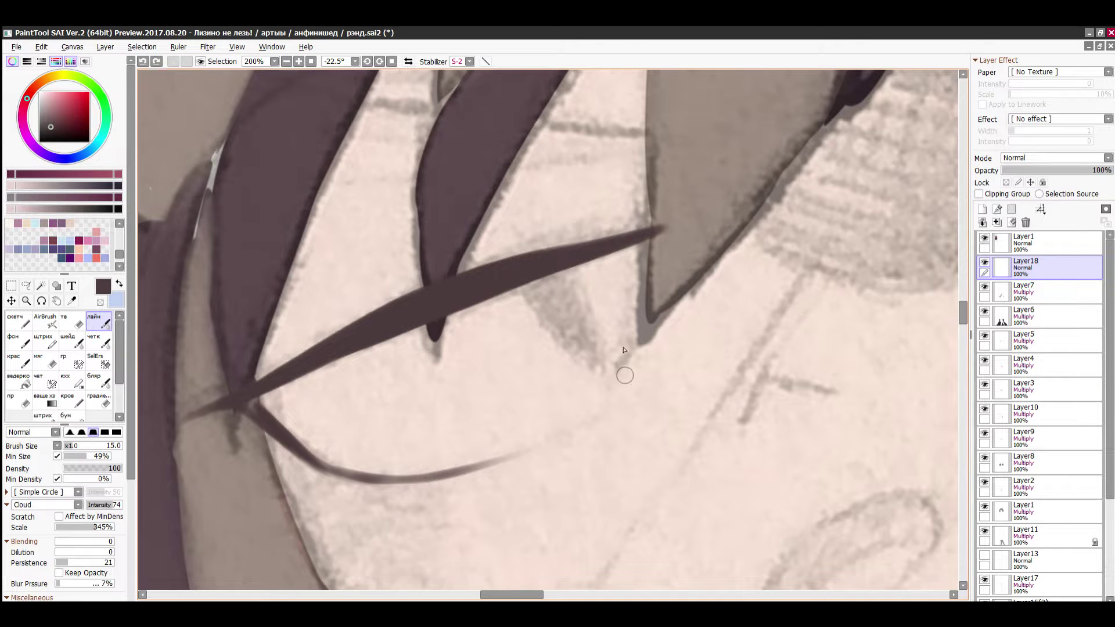
{"action": "scroll", "coordinate": [548, 401], "scroll_direction": "down", "scroll_amount": 4}
{"action": "key", "text": "Home"}
{"action": "scroll", "coordinate": [531, 407], "scroll_direction": "up", "scroll_amount": 4}
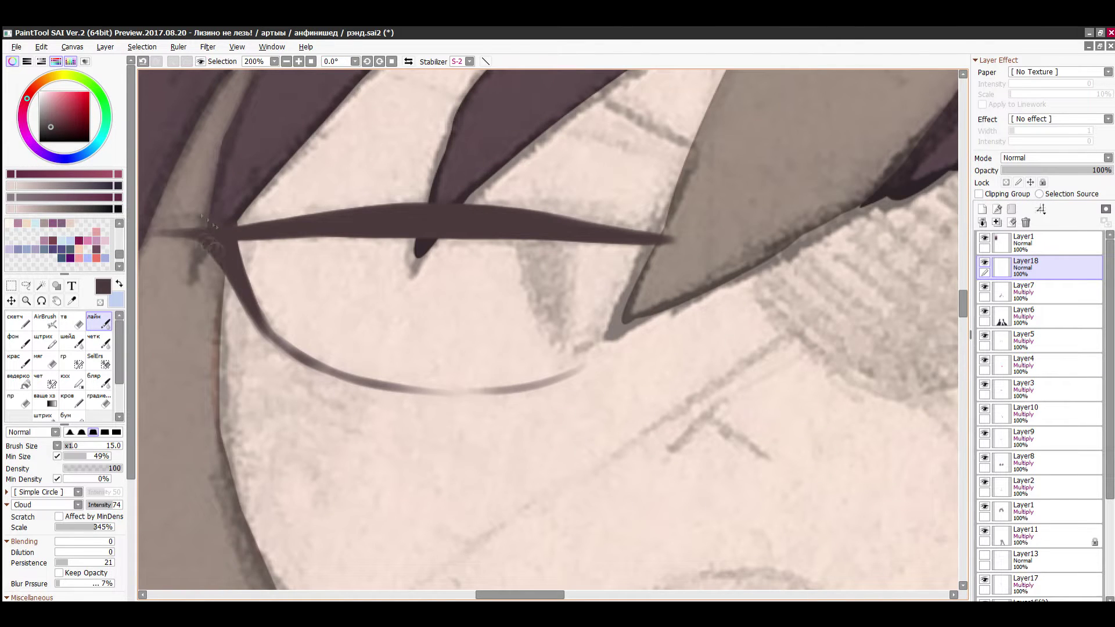
{"action": "key", "text": "Home"}
{"action": "scroll", "coordinate": [548, 309], "scroll_direction": "up", "scroll_amount": 6}
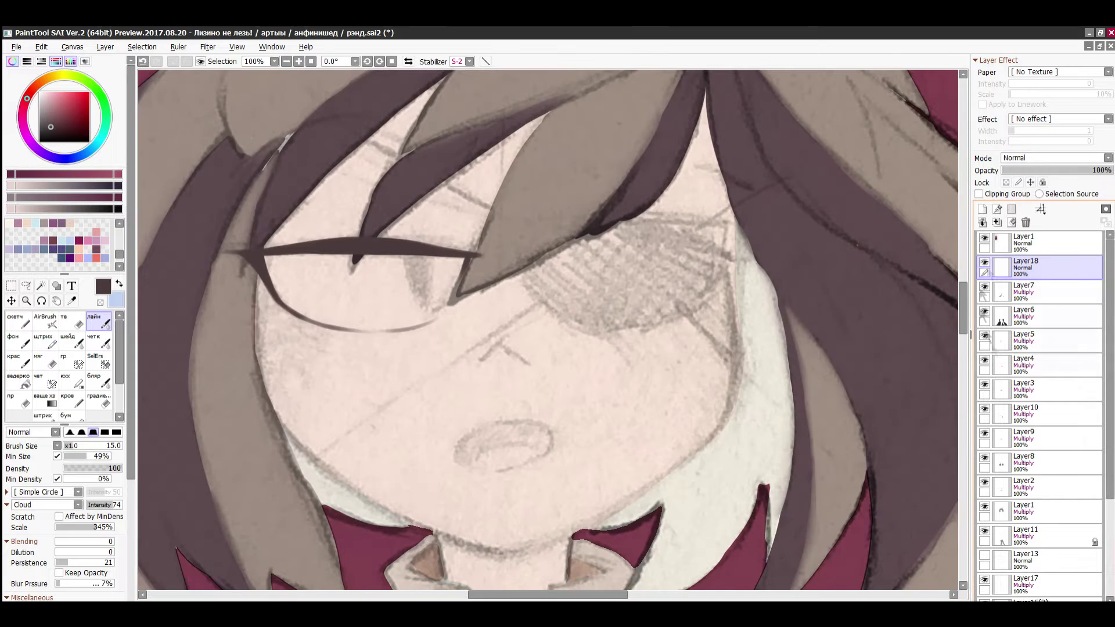
- Add a new layer above the eyelid line art and outline the eyepatch in dark brown
{"action": "left_click", "coordinate": [1014, 388]}
{"action": "left_click", "coordinate": [1020, 266]}
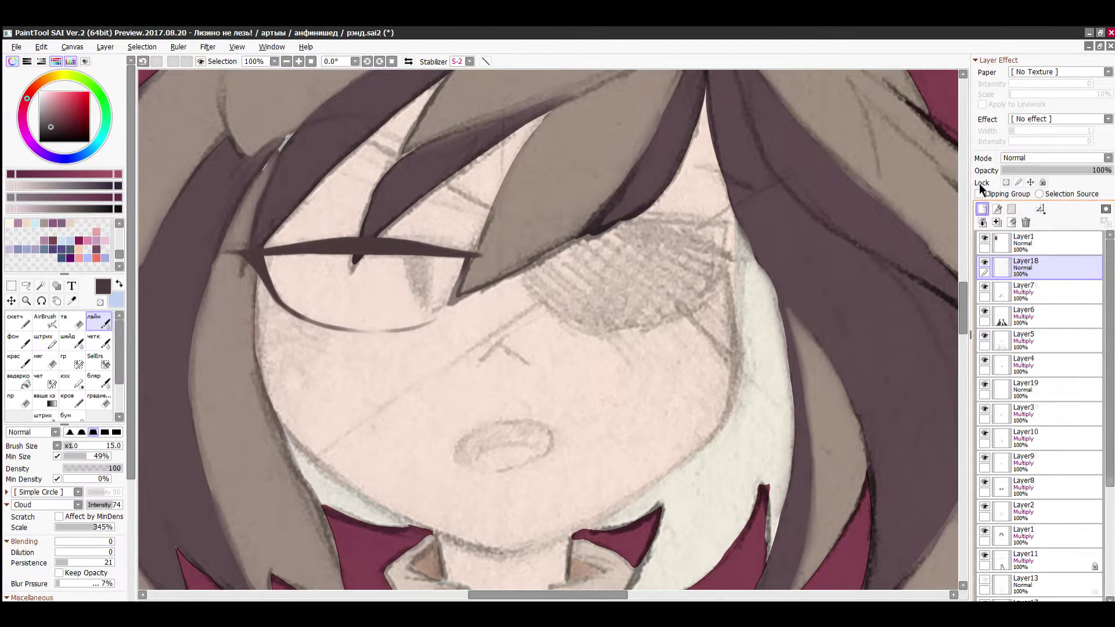
{"action": "left_click", "coordinate": [982, 209]}
{"action": "scroll", "coordinate": [698, 235], "scroll_direction": "up", "scroll_amount": 2}
{"action": "mouse_move", "coordinate": [342, 301]}
{"action": "left_mouse_down"}
{"action": "mouse_move", "coordinate": [390, 357]}
{"action": "mouse_move", "coordinate": [480, 422]}
{"action": "mouse_move", "coordinate": [417, 397]}
{"action": "mouse_move", "coordinate": [666, 391]}
{"action": "mouse_move", "coordinate": [581, 187]}
{"action": "left_mouse_up"}
{"action": "key", "text": "ctrl+z"}
- Reduce the line brush to size 7 and draw the eyepatch's thin straps across the cheeks, temple and forehead
{"action": "key", "text": "bracketleft"}
{"action": "key", "text": "bracketleft"}
{"action": "key", "text": "bracketleft"}
{"action": "key", "text": "bracketleft"}
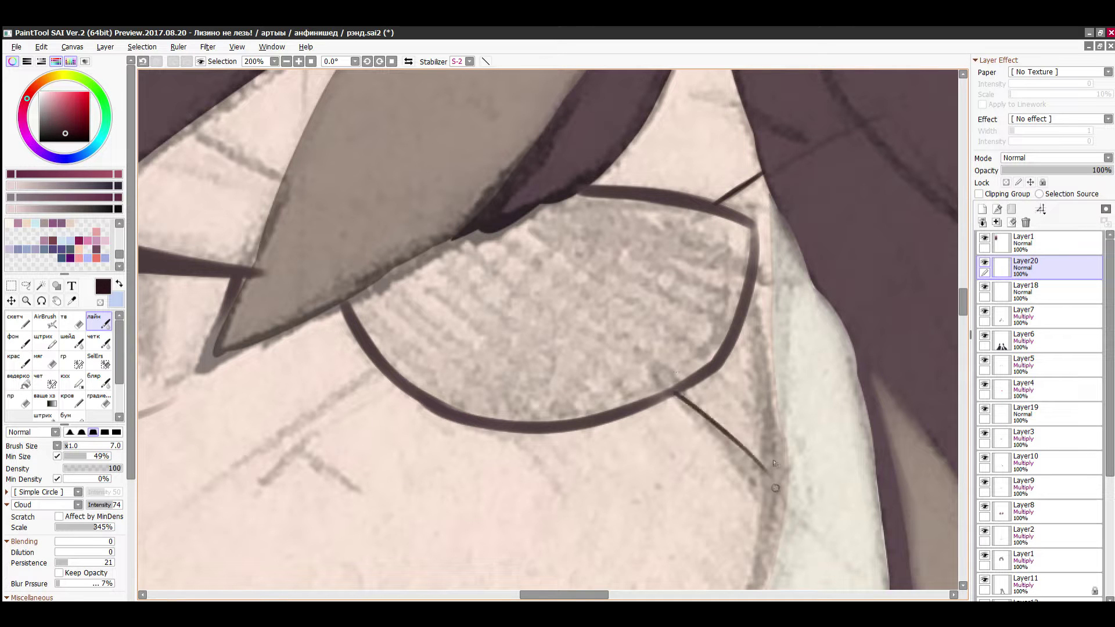
{"action": "scroll", "coordinate": [586, 294], "scroll_direction": "down", "scroll_amount": 7}
{"action": "scroll", "coordinate": [546, 284], "scroll_direction": "up", "scroll_amount": 7}
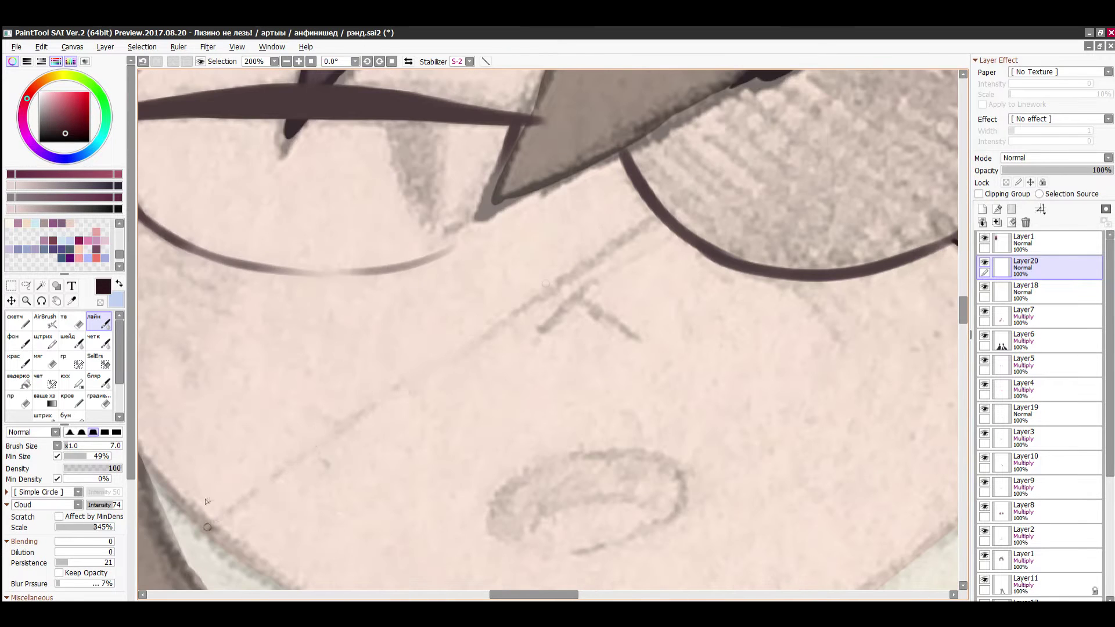
{"action": "scroll", "coordinate": [299, 431], "scroll_direction": "down", "scroll_amount": 3}
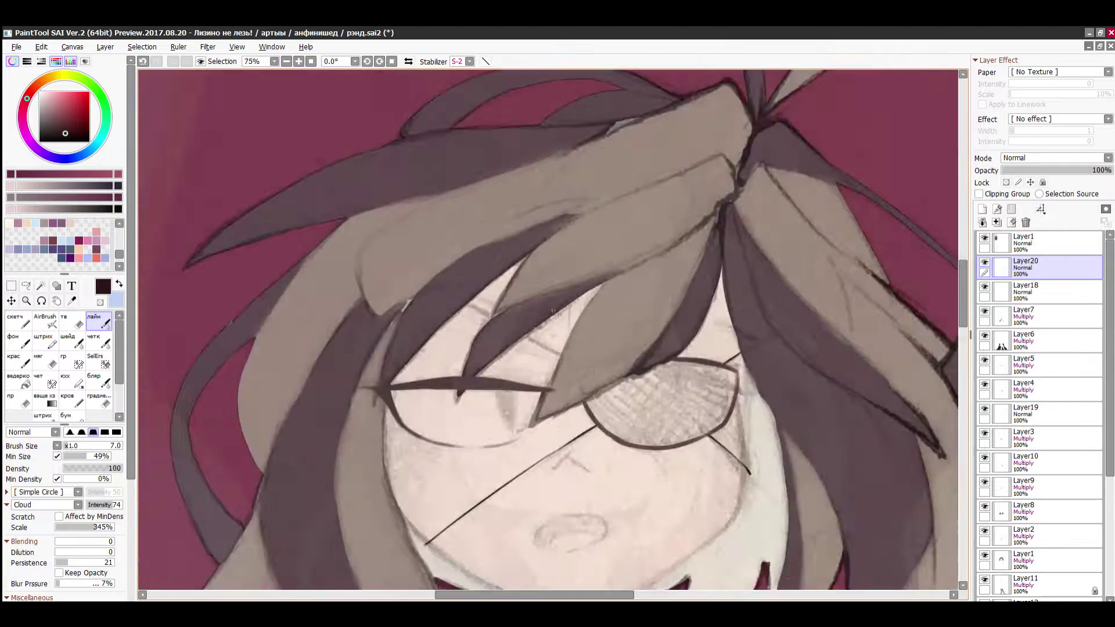
{"action": "scroll", "coordinate": [509, 332], "scroll_direction": "up", "scroll_amount": 4}
{"action": "left_click_drag", "start_coordinate": [476, 317], "coordinate": [624, 389]}
{"action": "scroll", "coordinate": [299, 197], "scroll_direction": "down", "scroll_amount": 3}
{"action": "scroll", "coordinate": [462, 240], "scroll_direction": "up", "scroll_amount": 3}
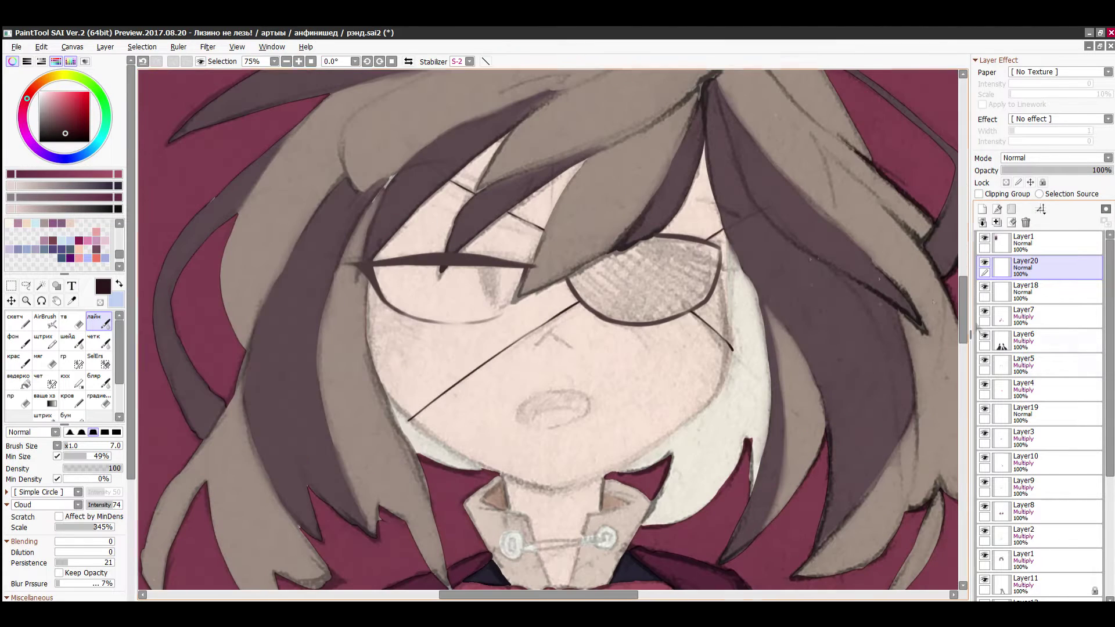
- Hide the sketch and skin layers, add a layer above the eyelid line art and fill the eyepatch with a near-black maroon
{"action": "left_click_drag", "start_coordinate": [1109, 397], "coordinate": [1110, 566]}
{"action": "left_click", "coordinate": [985, 417]}
{"action": "left_click_drag", "start_coordinate": [1109, 493], "coordinate": [1109, 348]}
{"action": "left_click", "coordinate": [1033, 292]}
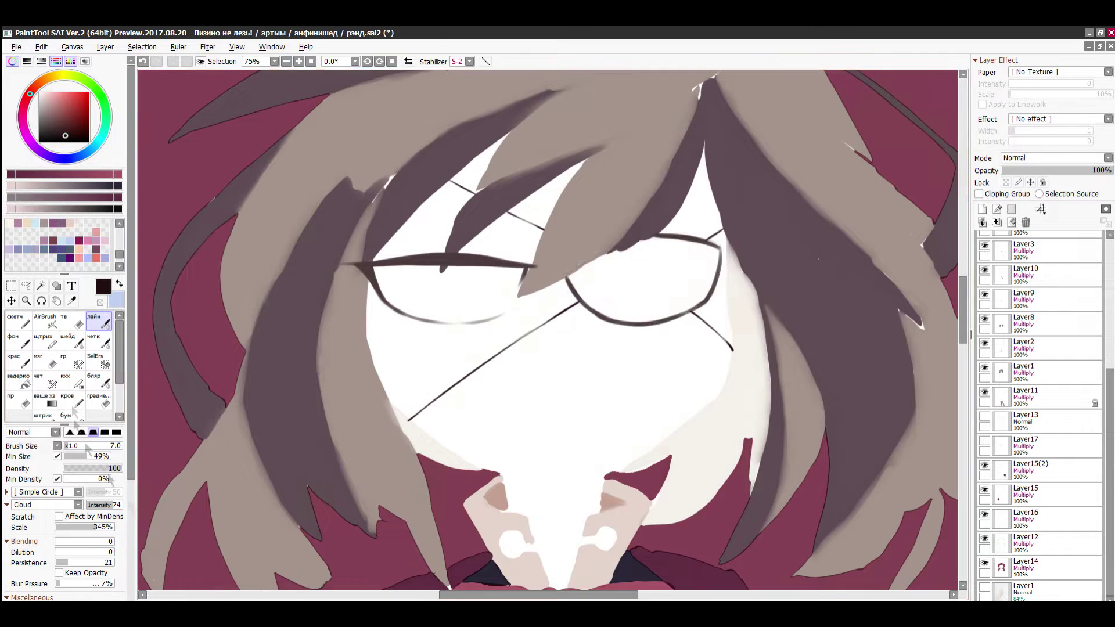
{"action": "left_click", "coordinate": [18, 380]}
{"action": "left_click", "coordinate": [621, 309]}
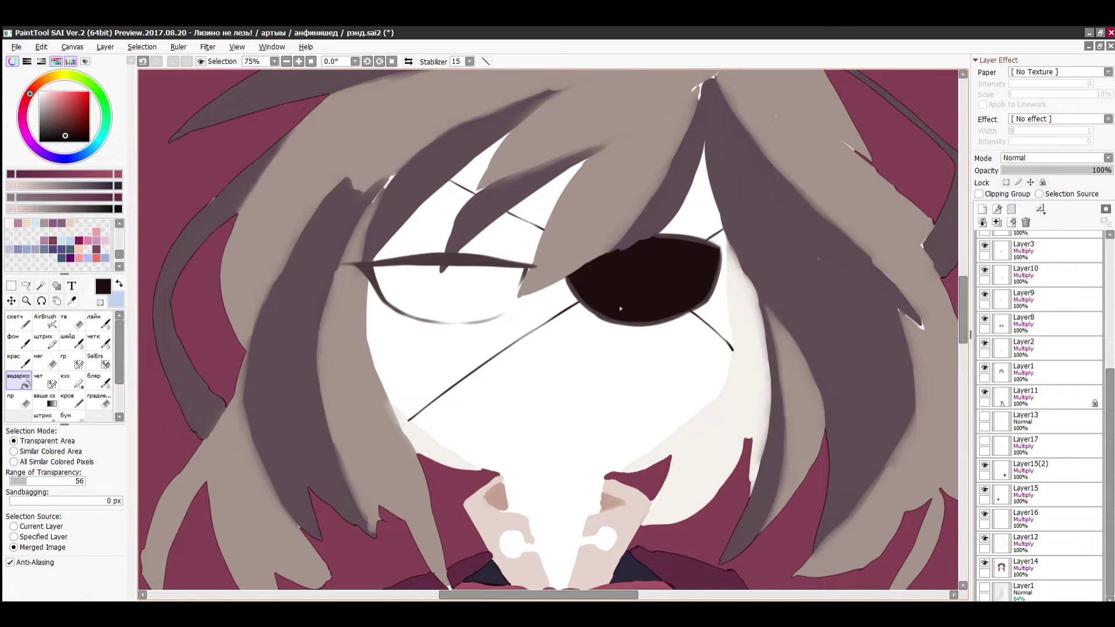
- Delete the unused Layer13 and show the skin and sketch layers again
{"action": "left_click", "coordinate": [985, 416]}
{"action": "left_click", "coordinate": [1030, 421]}
{"action": "left_click", "coordinate": [1026, 223]}
{"action": "left_click", "coordinate": [984, 416]}
{"action": "left_click", "coordinate": [984, 562]}
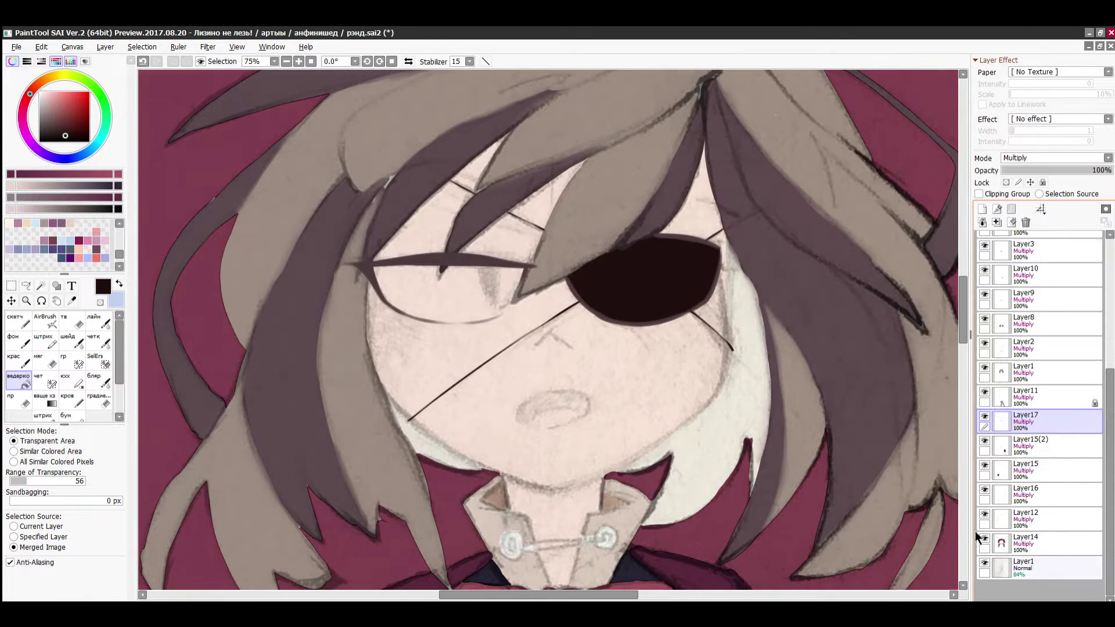
- Lock the transparency of the eyepatch fill layer and recolour the patch in a lighter dark brown
{"action": "left_click", "coordinate": [311, 62]}
{"action": "left_click_drag", "start_coordinate": [1110, 465], "coordinate": [1109, 325]}
{"action": "left_click", "coordinate": [1034, 291]}
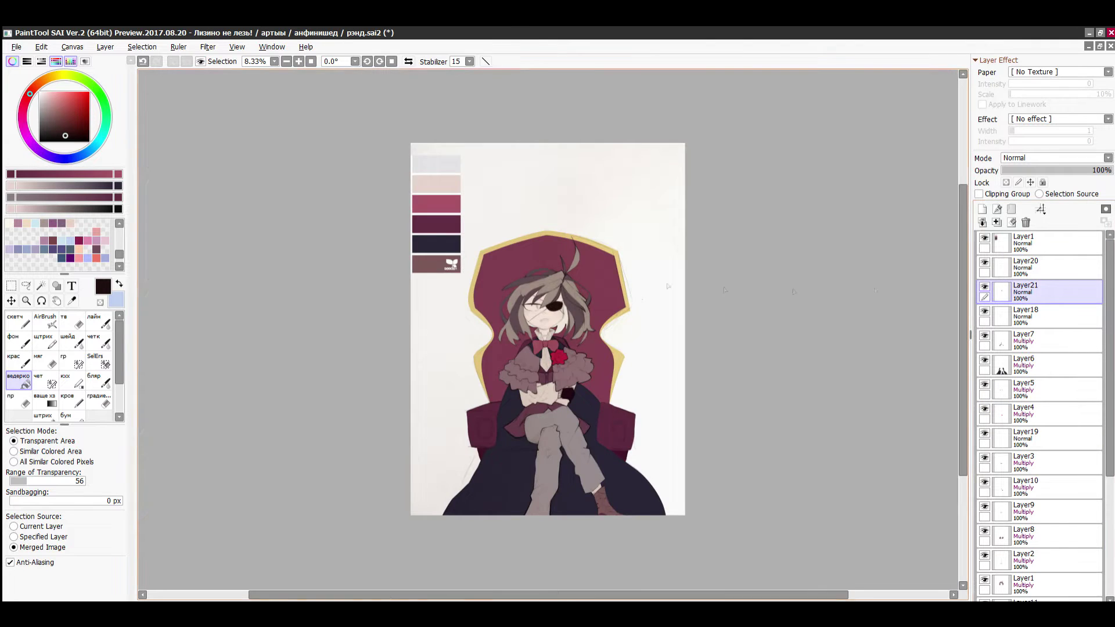
{"action": "scroll", "coordinate": [555, 305], "scroll_direction": "up", "scroll_amount": 8}
{"action": "left_click", "coordinate": [11, 174]}
{"action": "left_click", "coordinate": [63, 175]}
{"action": "left_click", "coordinate": [45, 320]}
{"action": "mouse_move", "coordinate": [420, 351]}
{"action": "left_mouse_down"}
{"action": "mouse_move", "coordinate": [666, 290]}
{"action": "mouse_move", "coordinate": [658, 302]}
{"action": "left_mouse_up"}
{"action": "key", "text": "ctrl+z"}
{"action": "left_click", "coordinate": [1006, 183]}
{"action": "left_click", "coordinate": [99, 342]}
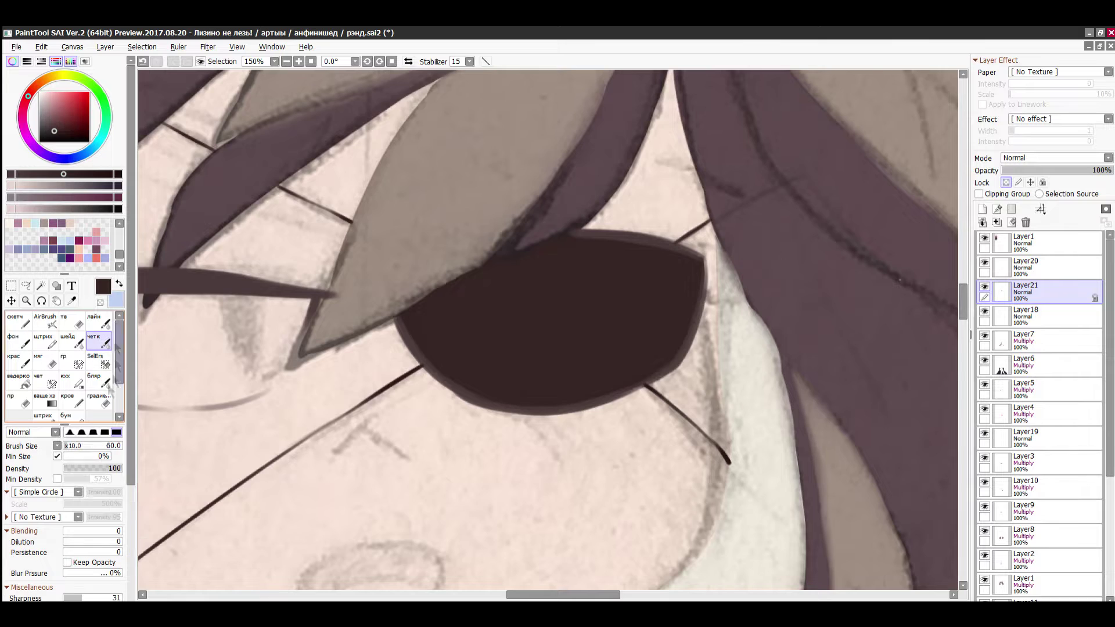
{"action": "scroll", "coordinate": [569, 308], "scroll_direction": "down", "scroll_amount": 7}
- Add a new layer beneath the eyelid line art and paint the white of the uncovered eye in pale ivory
{"action": "scroll", "coordinate": [483, 287], "scroll_direction": "up", "scroll_amount": 5}
{"action": "scroll", "coordinate": [476, 271], "scroll_direction": "up", "scroll_amount": 3}
{"action": "left_click", "coordinate": [984, 261]}
{"action": "left_click", "coordinate": [984, 262]}
{"action": "left_click", "coordinate": [1025, 341]}
{"action": "left_click", "coordinate": [982, 209]}
{"action": "left_click", "coordinate": [39, 92]}
{"action": "left_click_drag", "start_coordinate": [435, 284], "coordinate": [326, 256]}
{"action": "key", "text": "ctrl+z"}
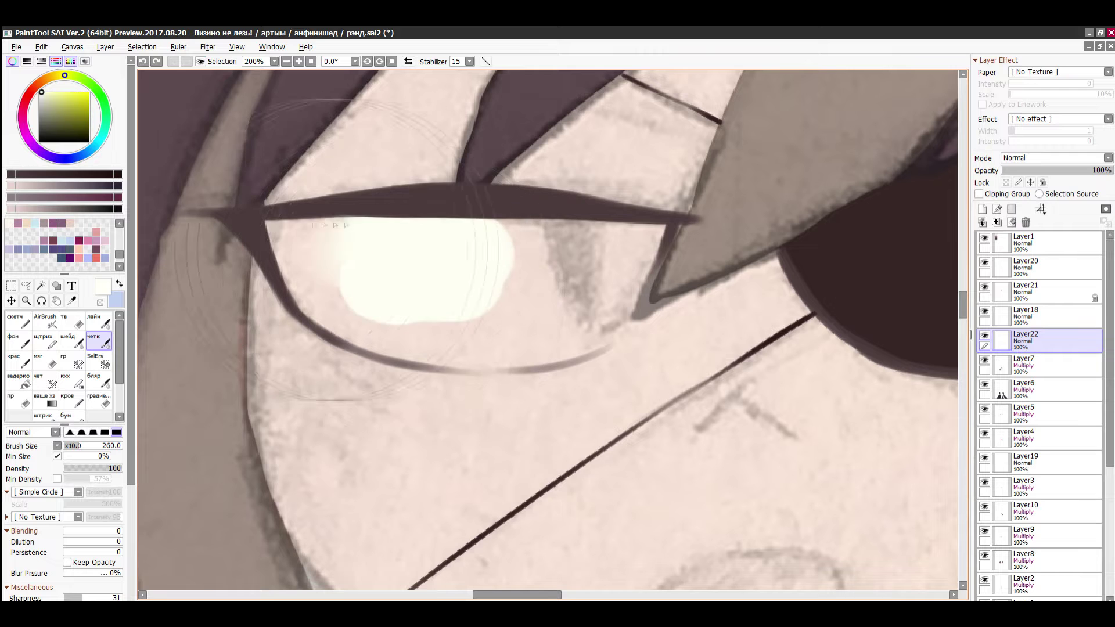
{"action": "mouse_move", "coordinate": [313, 249]}
{"action": "left_mouse_down"}
{"action": "mouse_move", "coordinate": [302, 273]}
{"action": "mouse_move", "coordinate": [459, 342]}
{"action": "mouse_move", "coordinate": [581, 244]}
{"action": "mouse_move", "coordinate": [637, 240]}
{"action": "mouse_move", "coordinate": [613, 256]}
{"action": "mouse_move", "coordinate": [598, 290]}
{"action": "left_mouse_up"}
{"action": "scroll", "coordinate": [547, 295], "scroll_direction": "down", "scroll_amount": 8}
{"action": "scroll", "coordinate": [552, 297], "scroll_direction": "up", "scroll_amount": 6}
- Erase the sketched nose and the pencil shading on the cheeks and chin from the sketch layer
{"action": "scroll", "coordinate": [1005, 571], "scroll_direction": "down", "scroll_amount": 4}
{"action": "left_click", "coordinate": [1033, 591]}
{"action": "left_click", "coordinate": [45, 416]}
{"action": "left_click_drag", "start_coordinate": [609, 329], "coordinate": [624, 390]}
{"action": "left_click_drag", "start_coordinate": [546, 421], "coordinate": [522, 416]}
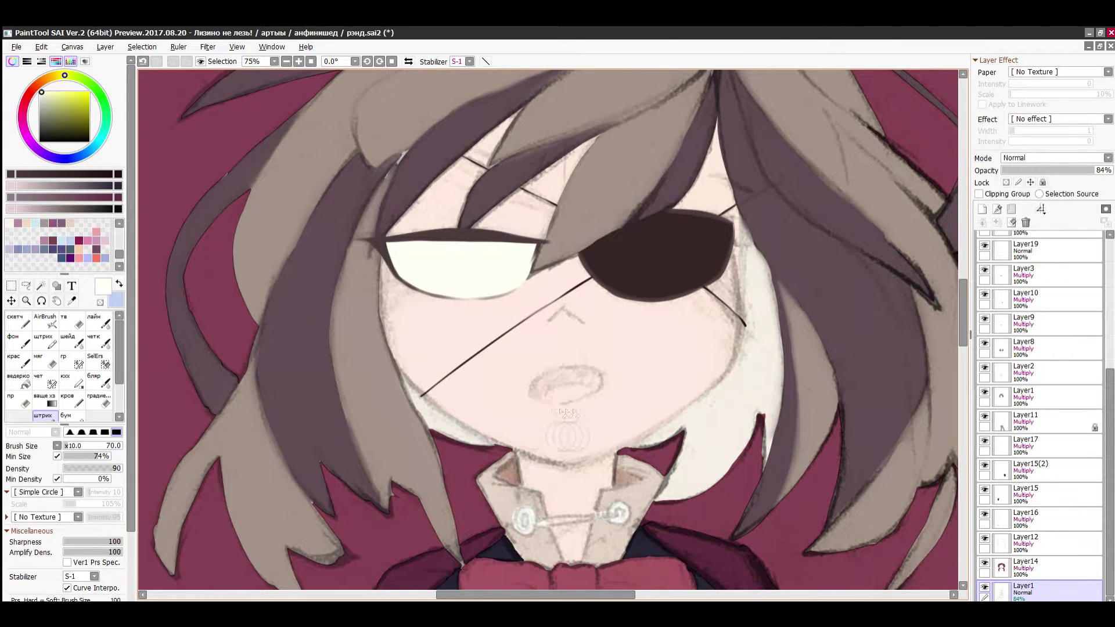
{"action": "left_click_drag", "start_coordinate": [554, 338], "coordinate": [582, 319]}
{"action": "scroll", "coordinate": [543, 250], "scroll_direction": "down", "scroll_amount": 3}
{"action": "scroll", "coordinate": [542, 242], "scroll_direction": "up", "scroll_amount": 3}
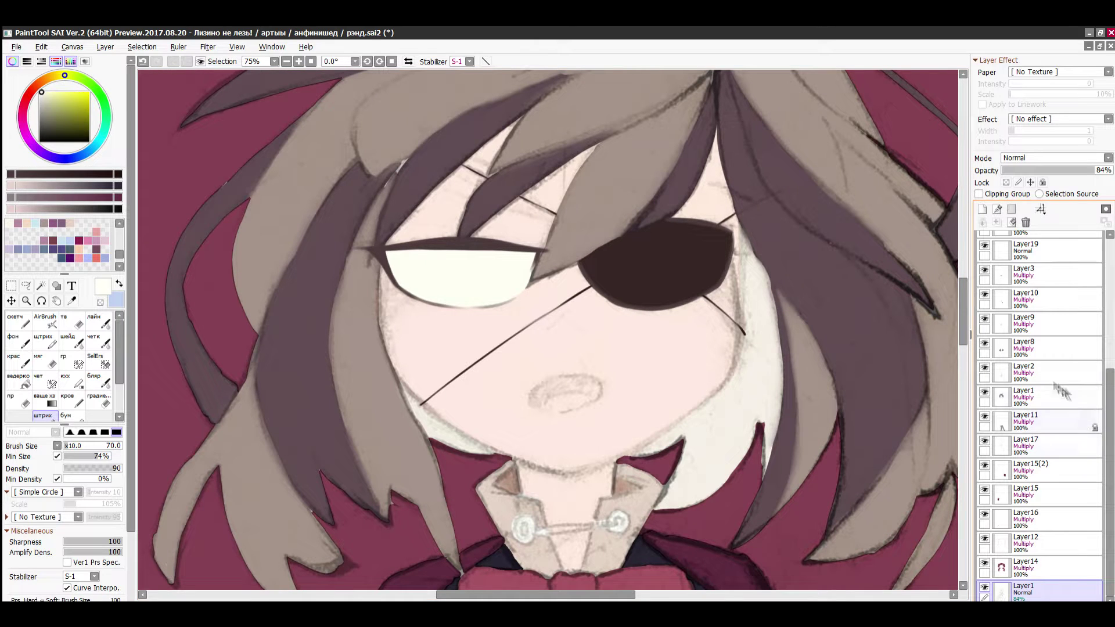
- Erase the hair colour spilling past the lower left strand tips on the hair layer
{"action": "left_click", "coordinate": [1011, 396]}
{"action": "key", "text": "e"}
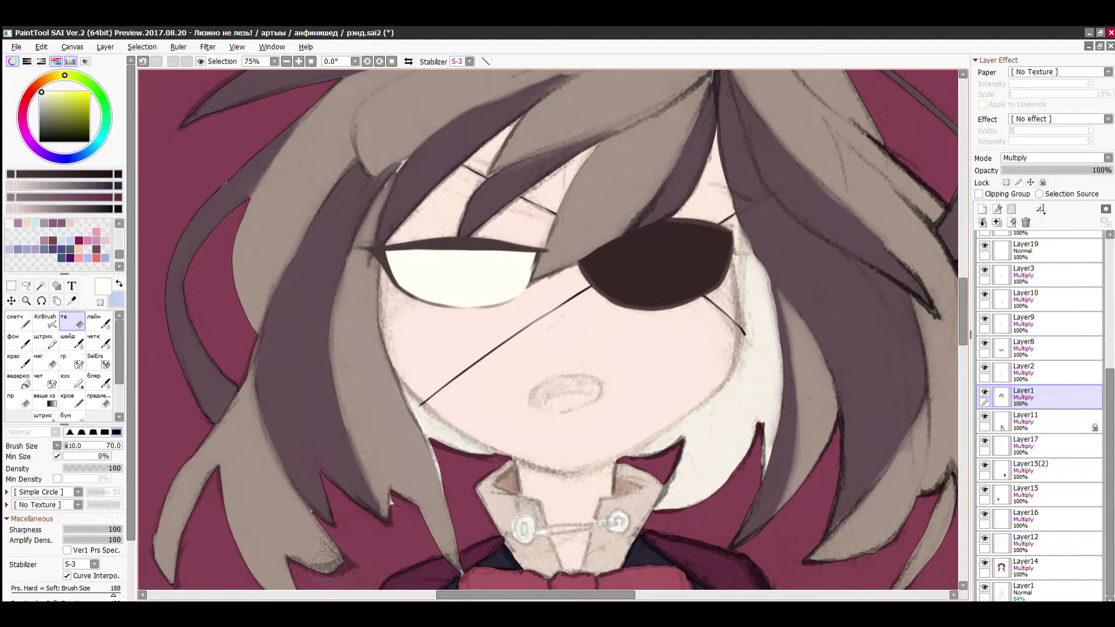
{"action": "scroll", "coordinate": [325, 549], "scroll_direction": "up", "scroll_amount": 3}
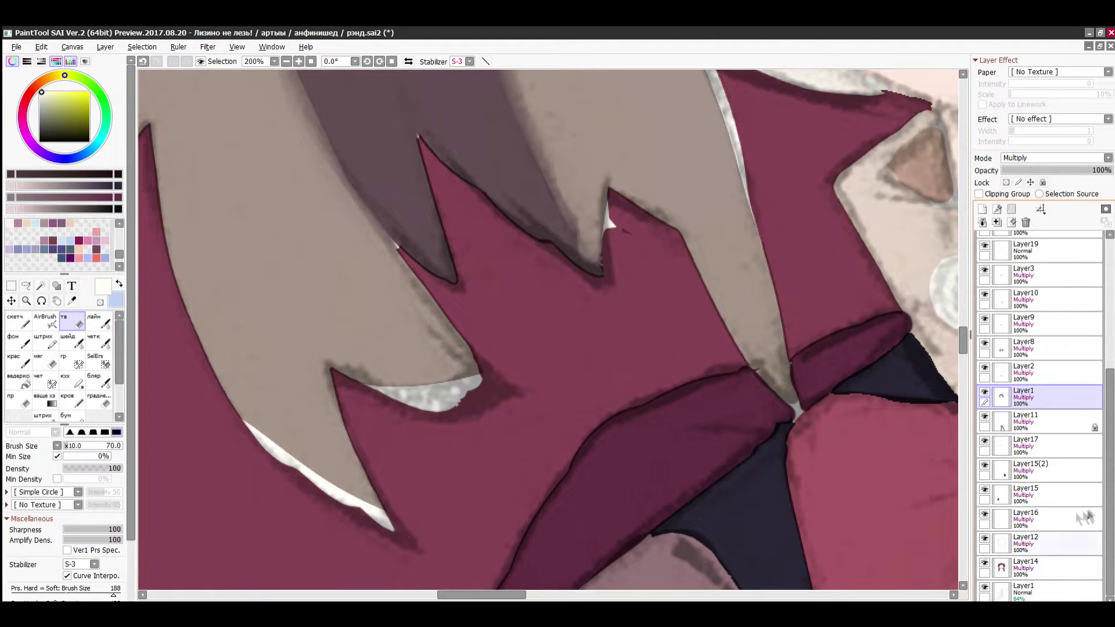
- Sample the throne's maroon and fill the gaps around the hair tips on the throne layer, hiding the sketch while filling
{"action": "left_click", "coordinate": [1039, 567]}
{"action": "left_click", "coordinate": [984, 587]}
{"action": "right_click", "coordinate": [511, 348]}
{"action": "left_click", "coordinate": [18, 380]}
{"action": "left_click", "coordinate": [323, 480]}
{"action": "left_click", "coordinate": [433, 396]}
{"action": "left_click", "coordinate": [609, 223]}
{"action": "left_click", "coordinate": [733, 130]}
{"action": "left_click", "coordinate": [985, 586]}
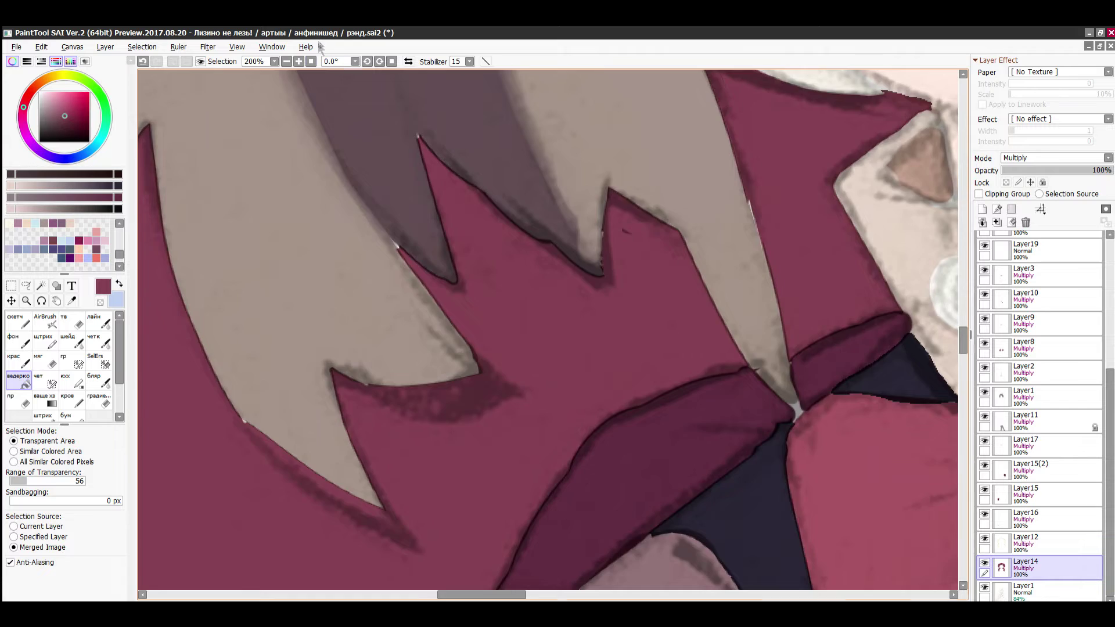
{"action": "scroll", "coordinate": [581, 347], "scroll_direction": "down", "scroll_amount": 6}
{"action": "scroll", "coordinate": [581, 347], "scroll_direction": "up", "scroll_amount": 3}
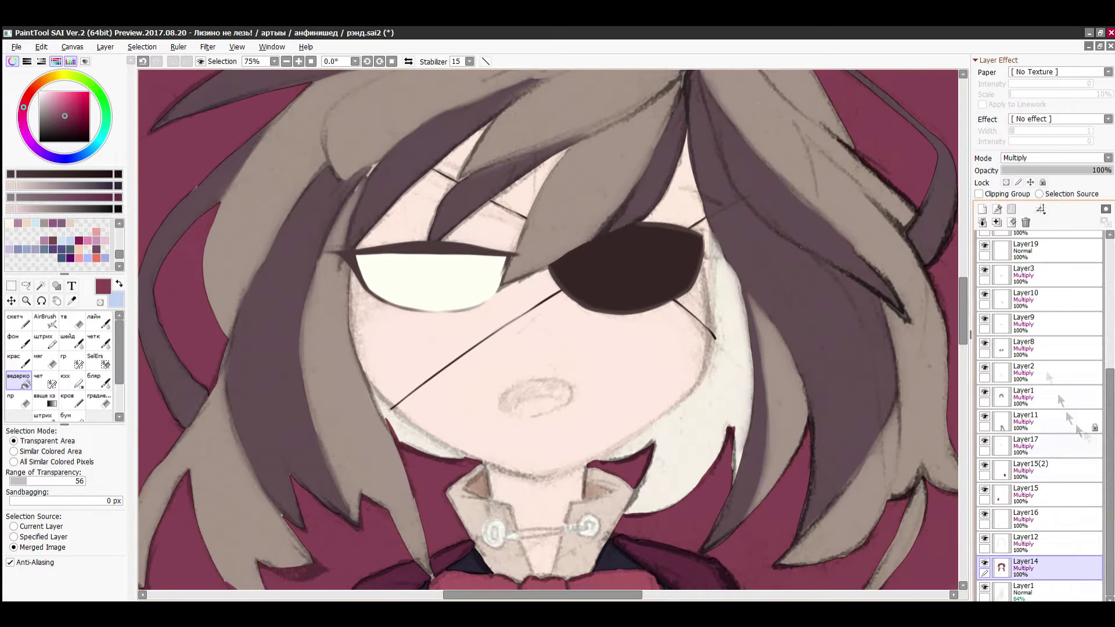
- Add a new layer above the eye white and paint a tall, narrow dark red iris under the upper eyelid
{"action": "scroll", "coordinate": [986, 243], "scroll_direction": "up", "scroll_amount": 3}
{"action": "key", "text": "ctrl+shift+n"}
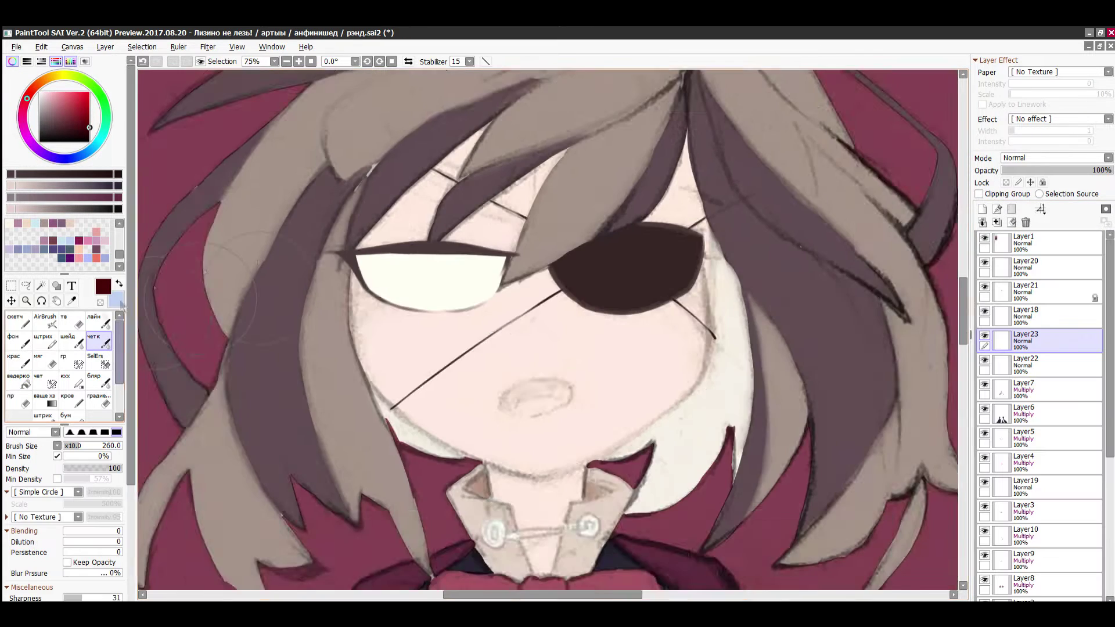
{"action": "scroll", "coordinate": [464, 240], "scroll_direction": "up", "scroll_amount": 1}
{"action": "left_click_drag", "start_coordinate": [466, 254], "coordinate": [467, 295]}
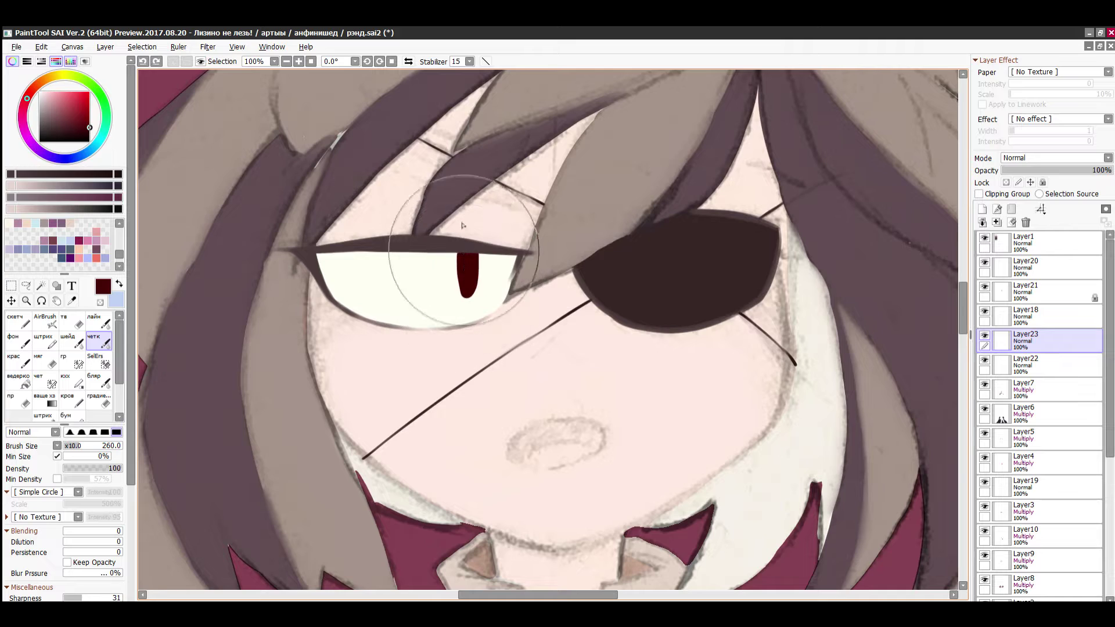
{"action": "scroll", "coordinate": [432, 253], "scroll_direction": "up", "scroll_amount": 3}
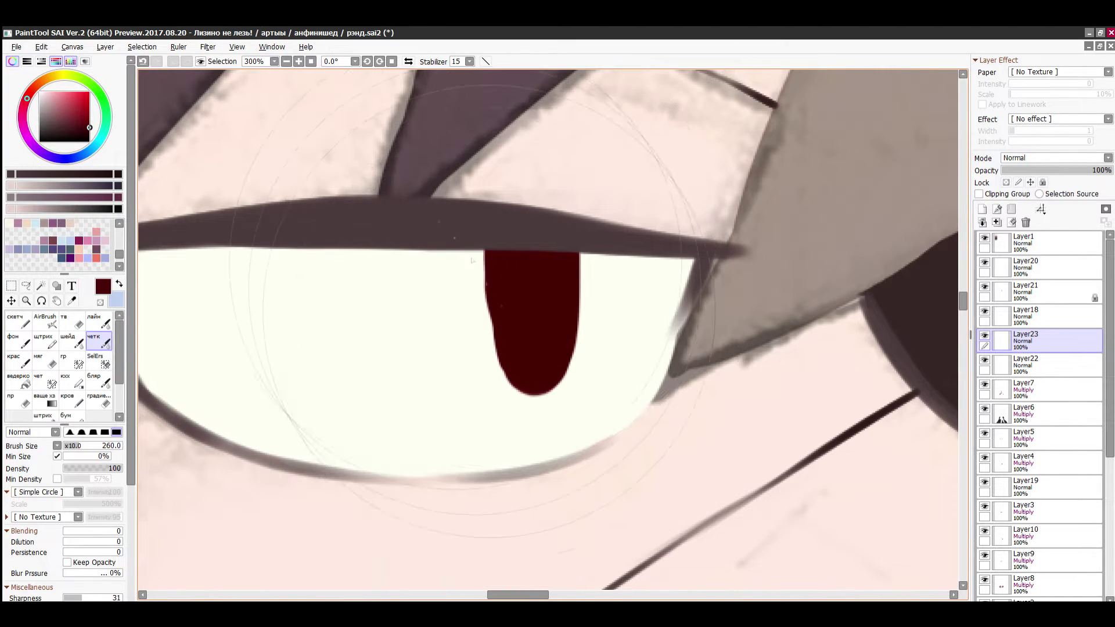
{"action": "scroll", "coordinate": [511, 348], "scroll_direction": "down", "scroll_amount": 6}
{"action": "scroll", "coordinate": [544, 307], "scroll_direction": "up", "scroll_amount": 7}
- Reduce the brush to size 90 and even out the iris's sides and rounded lower end
{"action": "key", "text": "bracketleft"}
{"action": "key", "text": "bracketleft"}
{"action": "key", "text": "bracketleft"}
{"action": "key", "text": "bracketleft"}
{"action": "key", "text": "bracketleft"}
{"action": "key", "text": "bracketleft"}
{"action": "key", "text": "bracketleft"}
{"action": "key", "text": "bracketleft"}
{"action": "mouse_move", "coordinate": [451, 224]}
{"action": "left_mouse_down"}
{"action": "mouse_move", "coordinate": [513, 399]}
{"action": "mouse_move", "coordinate": [571, 226]}
{"action": "mouse_move", "coordinate": [465, 354]}
{"action": "left_mouse_up"}
{"action": "scroll", "coordinate": [413, 155], "scroll_direction": "down", "scroll_amount": 6}
{"action": "scroll", "coordinate": [509, 282], "scroll_direction": "up", "scroll_amount": 5}
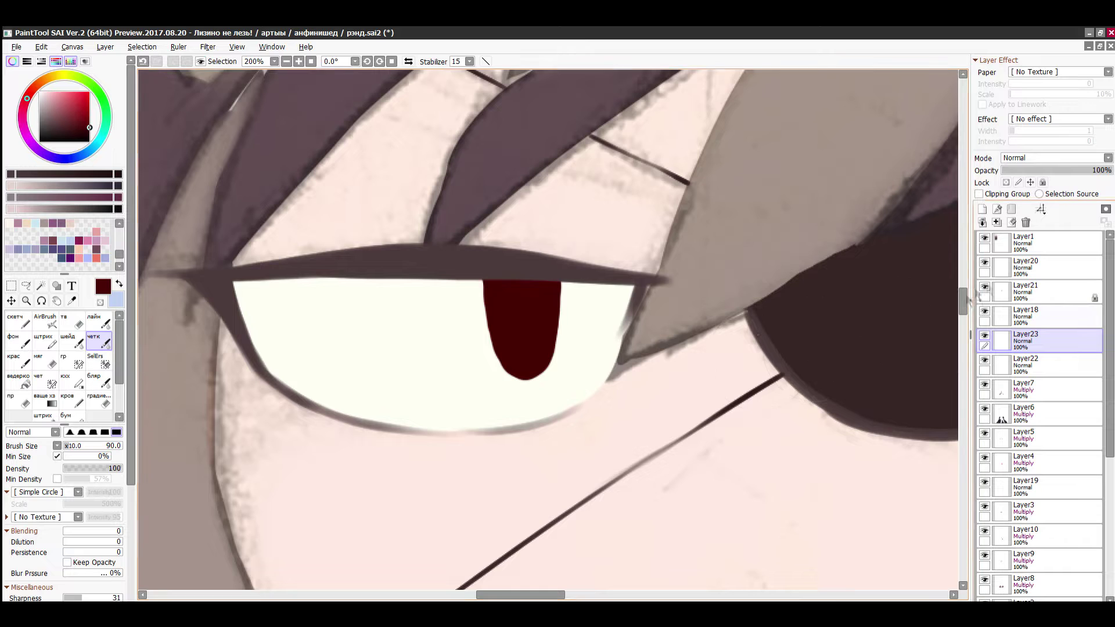
- Paint a small black oval pupil in the iris with the size 30 pixel brush
{"action": "left_click", "coordinate": [89, 142]}
{"action": "left_click", "coordinate": [72, 381]}
{"action": "scroll", "coordinate": [539, 331], "scroll_direction": "up", "scroll_amount": 3}
{"action": "left_click_drag", "start_coordinate": [509, 297], "coordinate": [512, 312]}
{"action": "key", "text": "ctrl+z"}
{"action": "left_click_drag", "start_coordinate": [504, 290], "coordinate": [505, 321]}
{"action": "scroll", "coordinate": [507, 293], "scroll_direction": "down", "scroll_amount": 8}
{"action": "scroll", "coordinate": [500, 302], "scroll_direction": "up", "scroll_amount": 4}
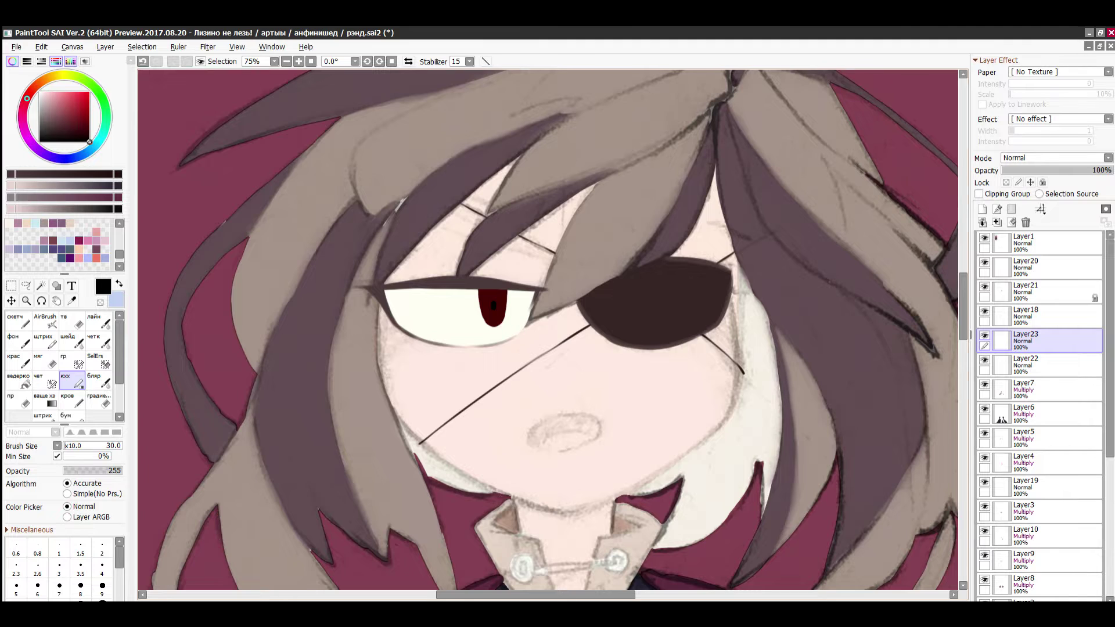
- Pick a brighter crimson, lock the iris layer's transparency and paint the lower part of the iris with it
{"action": "scroll", "coordinate": [491, 314], "scroll_direction": "up", "scroll_amount": 4}
{"action": "right_click", "coordinate": [509, 308]}
{"action": "left_click", "coordinate": [78, 113]}
{"action": "scroll", "coordinate": [499, 330], "scroll_direction": "up", "scroll_amount": 2}
{"action": "left_click", "coordinate": [1006, 183]}
{"action": "mouse_move", "coordinate": [432, 329]}
{"action": "left_mouse_down"}
{"action": "mouse_move", "coordinate": [513, 269]}
{"action": "mouse_move", "coordinate": [548, 365]}
{"action": "left_mouse_up"}
- Choose a lighter, softer red and add short diagonal highlight strokes to the iris beside the pupil
{"action": "left_click", "coordinate": [44, 81]}
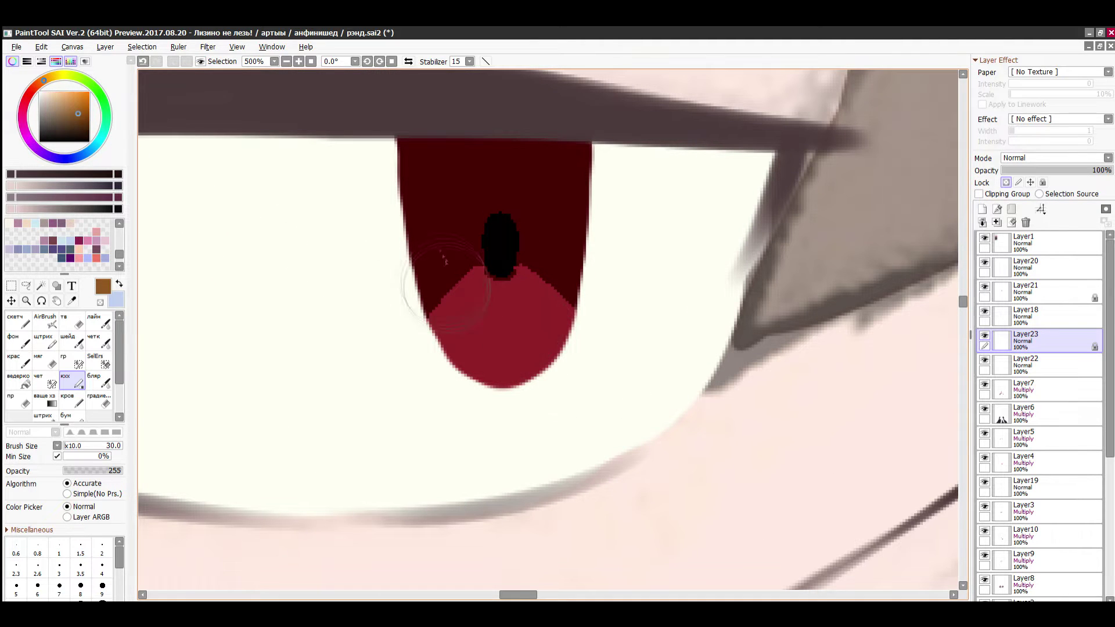
{"action": "left_click", "coordinate": [71, 107]}
{"action": "left_click_drag", "start_coordinate": [430, 280], "coordinate": [457, 315]}
{"action": "left_click_drag", "start_coordinate": [452, 263], "coordinate": [481, 299]}
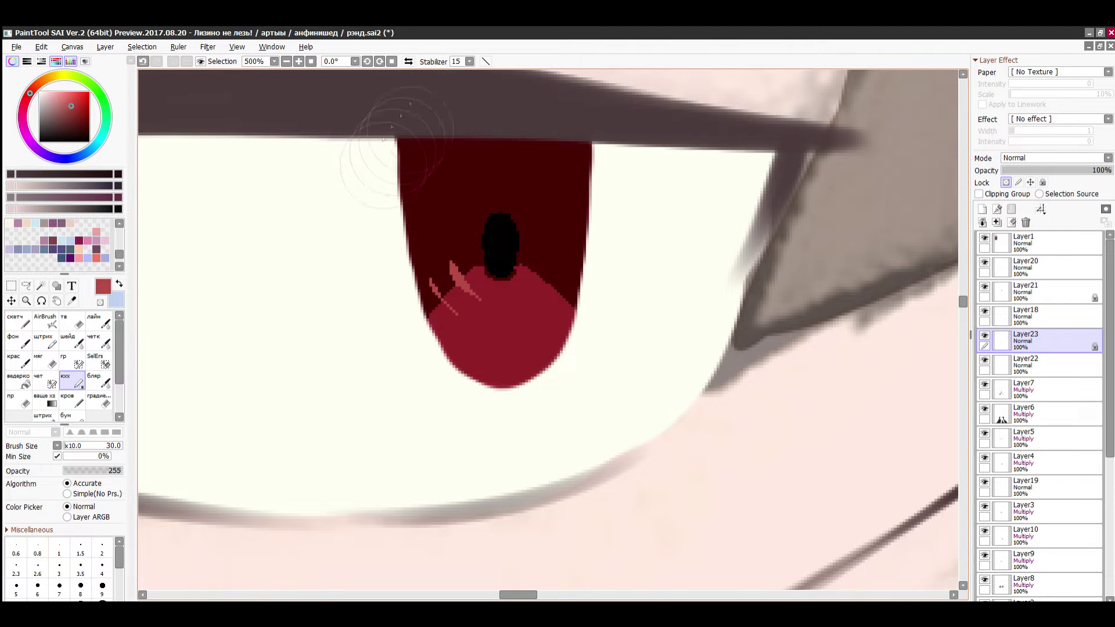
- Undo the last brush stroke and softly darken the top of the iris with a size 50 dark brown airbrush
{"action": "key", "text": "ctrl+z"}
{"action": "left_click", "coordinate": [46, 321]}
{"action": "key", "text": "bracketleft"}
{"action": "key", "text": "bracketleft"}
{"action": "key", "text": "bracketleft"}
{"action": "key", "text": "bracketleft"}
{"action": "key", "text": "bracketleft"}
{"action": "key", "text": "bracketleft"}
{"action": "key", "text": "bracketleft"}
{"action": "left_click_drag", "start_coordinate": [416, 132], "coordinate": [581, 133]}
{"action": "scroll", "coordinate": [508, 317], "scroll_direction": "down", "scroll_amount": 9}
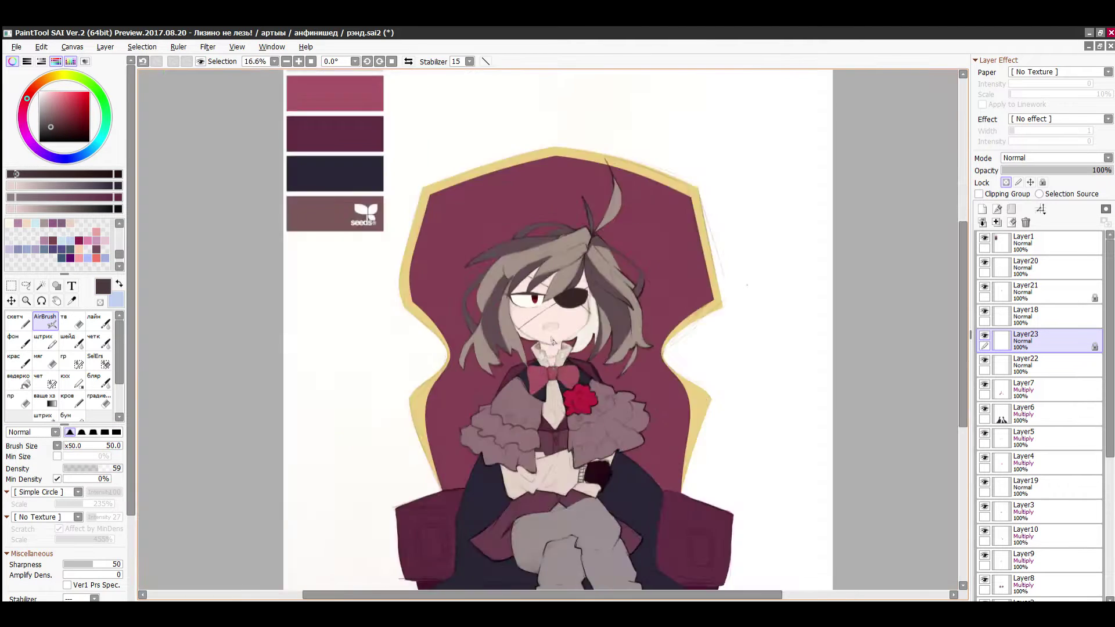
- Load the eye shape as a selection and airbrush dark red shading under the upper lid on a new layer, size 200
{"action": "scroll", "coordinate": [508, 317], "scroll_direction": "up", "scroll_amount": 6}
{"action": "left_click", "coordinate": [1005, 340], "text": "ctrl"}
{"action": "left_click", "coordinate": [982, 209]}
{"action": "key", "text": "bracketright"}
{"action": "key", "text": "bracketright"}
{"action": "key", "text": "bracketright"}
{"action": "key", "text": "bracketright"}
{"action": "key", "text": "bracketright"}
{"action": "key", "text": "bracketright"}
{"action": "key", "text": "bracketright"}
{"action": "left_click", "coordinate": [83, 121]}
{"action": "left_click_drag", "start_coordinate": [278, 174], "coordinate": [697, 175]}
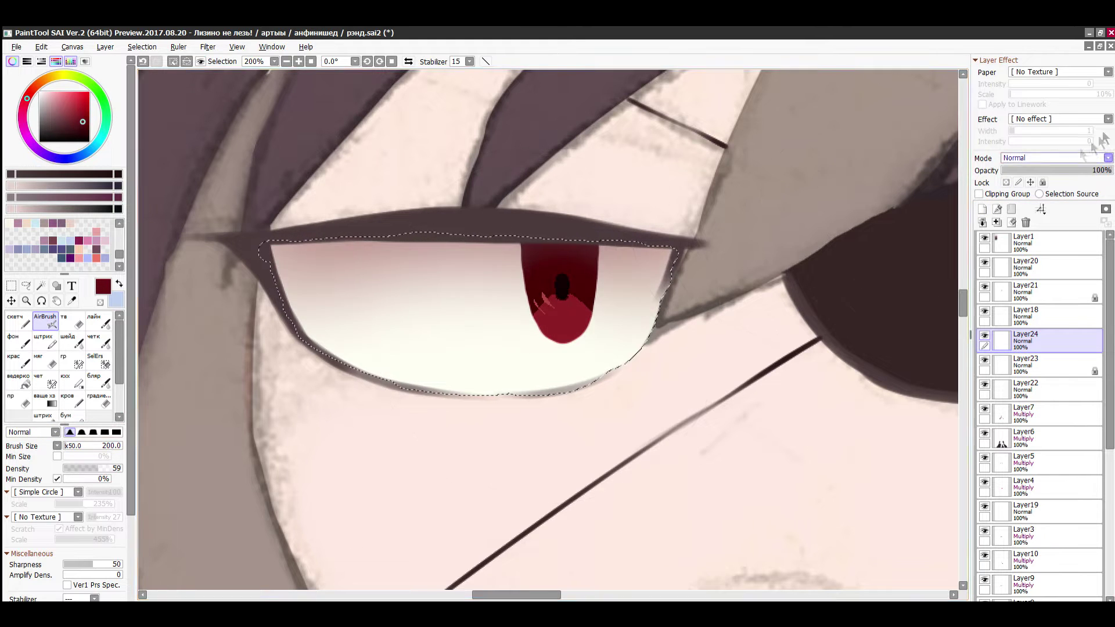
- Switch the shading layer to Shade mode and deepen the red in the eye's corners and upper edge with a size 100 airbrush
{"action": "left_click", "coordinate": [1107, 158]}
{"action": "left_click", "coordinate": [1057, 221]}
{"action": "mouse_move", "coordinate": [273, 250]}
{"action": "left_mouse_down"}
{"action": "mouse_move", "coordinate": [313, 360]}
{"action": "mouse_move", "coordinate": [429, 406]}
{"action": "left_mouse_up"}
{"action": "key", "text": "bracketleft"}
{"action": "key", "text": "bracketleft"}
{"action": "key", "text": "bracketleft"}
{"action": "left_click_drag", "start_coordinate": [627, 371], "coordinate": [680, 256]}
{"action": "mouse_move", "coordinate": [680, 215]}
{"action": "left_mouse_down"}
{"action": "mouse_move", "coordinate": [302, 209]}
{"action": "mouse_move", "coordinate": [522, 203]}
{"action": "mouse_move", "coordinate": [302, 220]}
{"action": "left_mouse_up"}
{"action": "scroll", "coordinate": [517, 275], "scroll_direction": "down", "scroll_amount": 3}
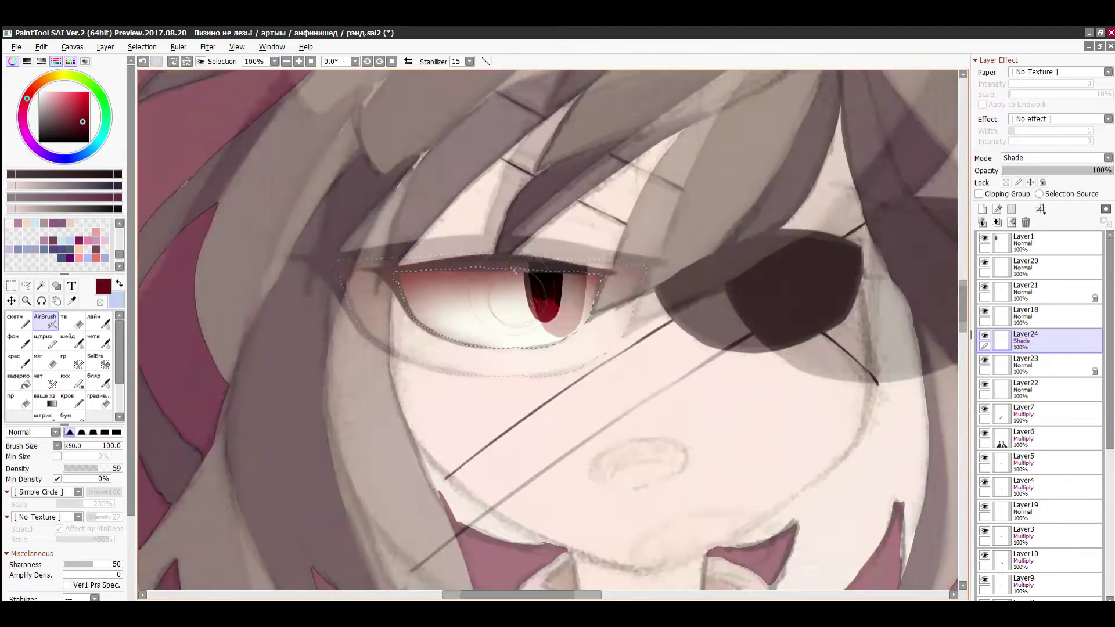
- Enlarge the iris slightly, nudge it down to fit the eye and clear the selection
{"action": "scroll", "coordinate": [518, 273], "scroll_direction": "up", "scroll_amount": 3}
{"action": "left_click", "coordinate": [1045, 365]}
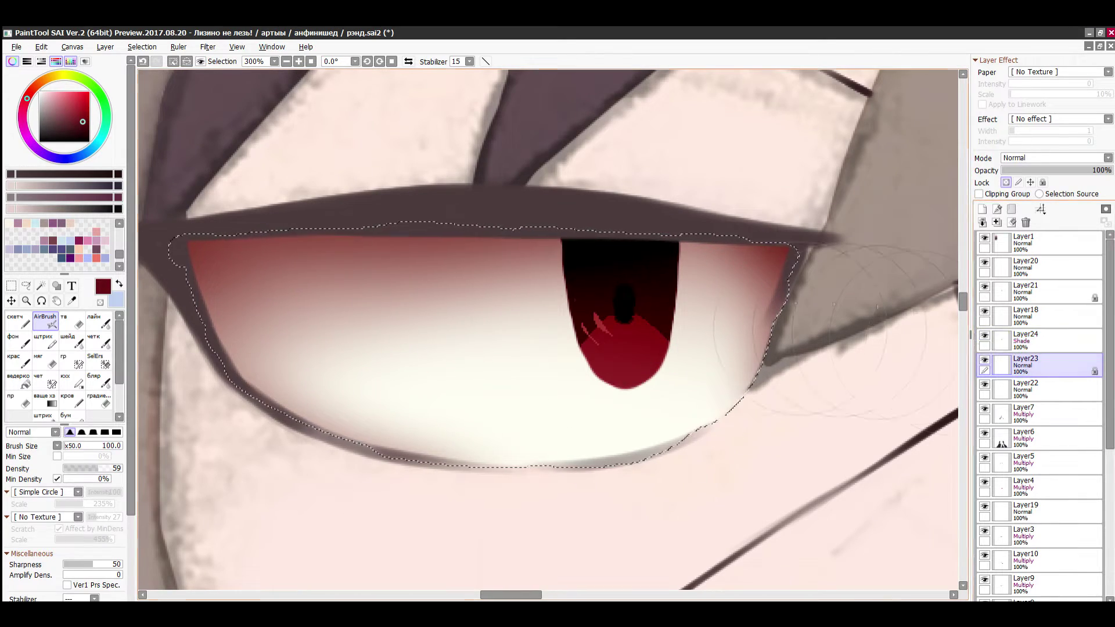
{"action": "key", "text": "ctrl+t"}
{"action": "left_click_drag", "start_coordinate": [680, 226], "coordinate": [687, 203]}
{"action": "left_click_drag", "start_coordinate": [663, 259], "coordinate": [661, 273]}
{"action": "key", "text": "Return"}
{"action": "left_click", "coordinate": [173, 61]}
{"action": "scroll", "coordinate": [586, 285], "scroll_direction": "down", "scroll_amount": 8}
{"action": "scroll", "coordinate": [586, 285], "scroll_direction": "up", "scroll_amount": 8}
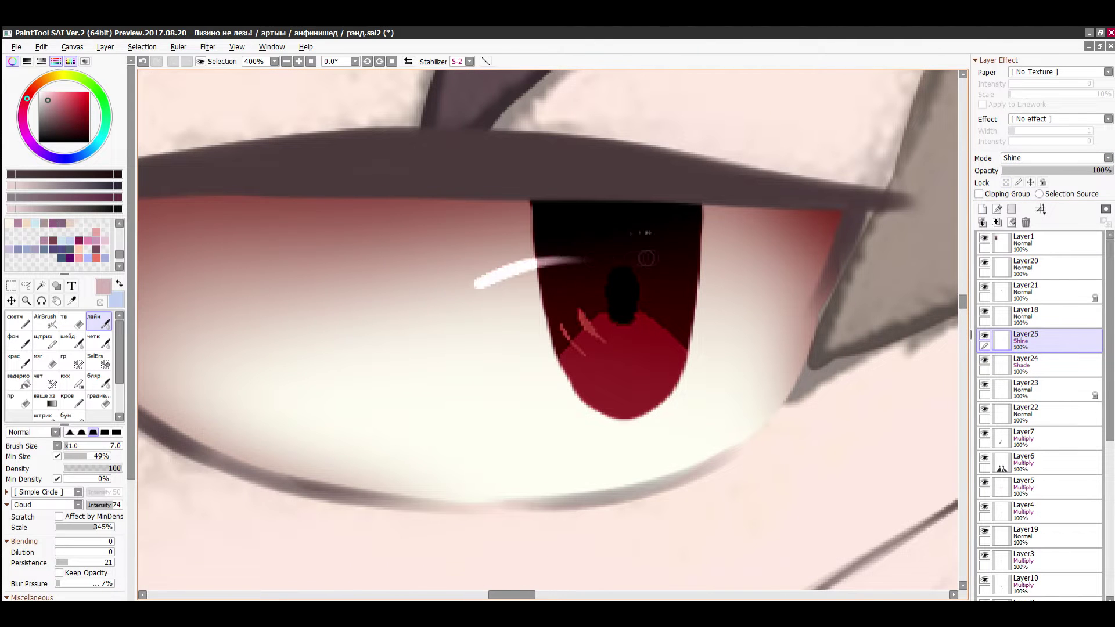
- Undo the glint stroke and repaint a short curved white glint across the iris's edge with the size 12 line brush
{"action": "scroll", "coordinate": [649, 234], "scroll_direction": "down", "scroll_amount": 3}
{"action": "scroll", "coordinate": [509, 259], "scroll_direction": "up", "scroll_amount": 2}
{"action": "key", "text": "ctrl+z"}
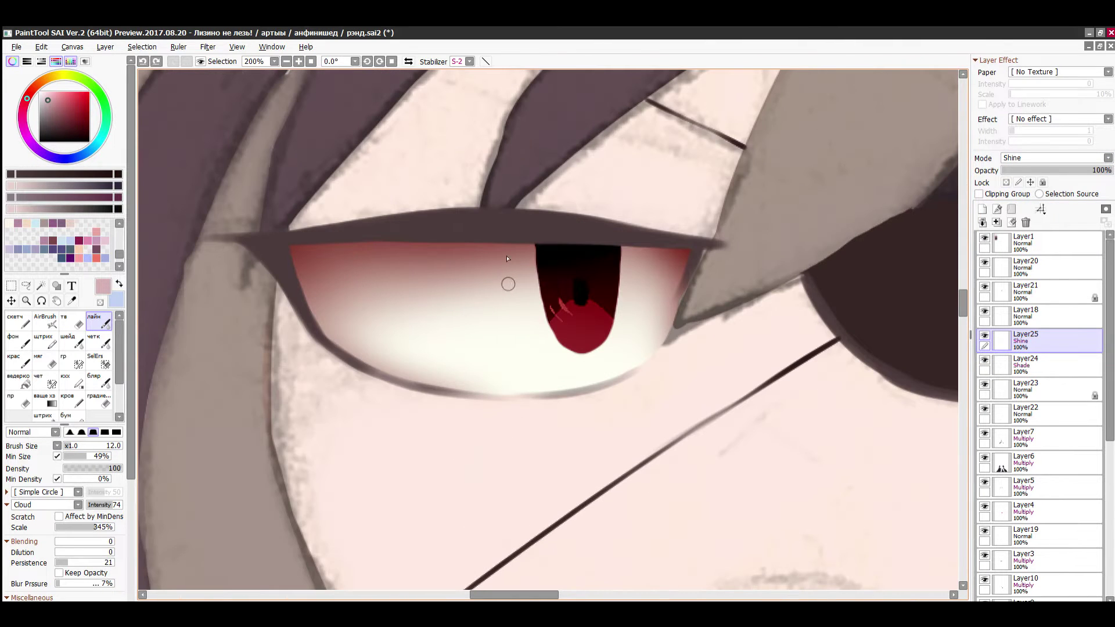
{"action": "left_click_drag", "start_coordinate": [561, 279], "coordinate": [594, 285]}
- Airbrush a pale reflection onto the white of the eye on a new Shine layer and erase window-pane bars into it, size 70
{"action": "left_click", "coordinate": [45, 321]}
{"action": "left_click_drag", "start_coordinate": [400, 318], "coordinate": [428, 311]}
{"action": "key", "text": "ctrl+z"}
{"action": "left_click", "coordinate": [982, 209]}
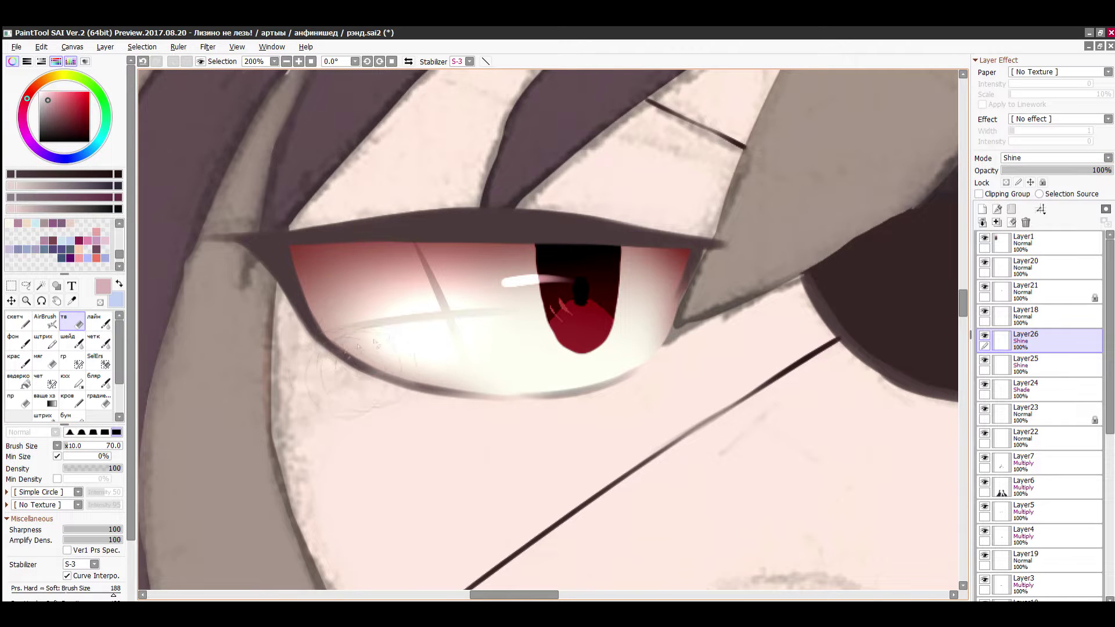
{"action": "left_click_drag", "start_coordinate": [382, 399], "coordinate": [326, 230]}
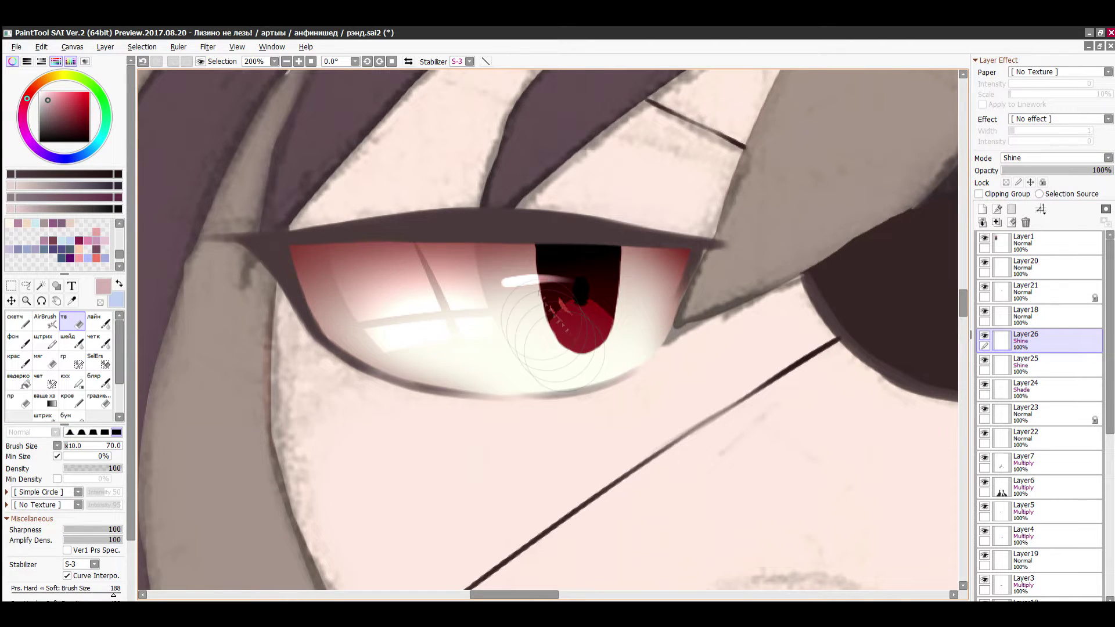
{"action": "scroll", "coordinate": [534, 297], "scroll_direction": "down", "scroll_amount": 8}
{"action": "scroll", "coordinate": [529, 293], "scroll_direction": "up", "scroll_amount": 8}
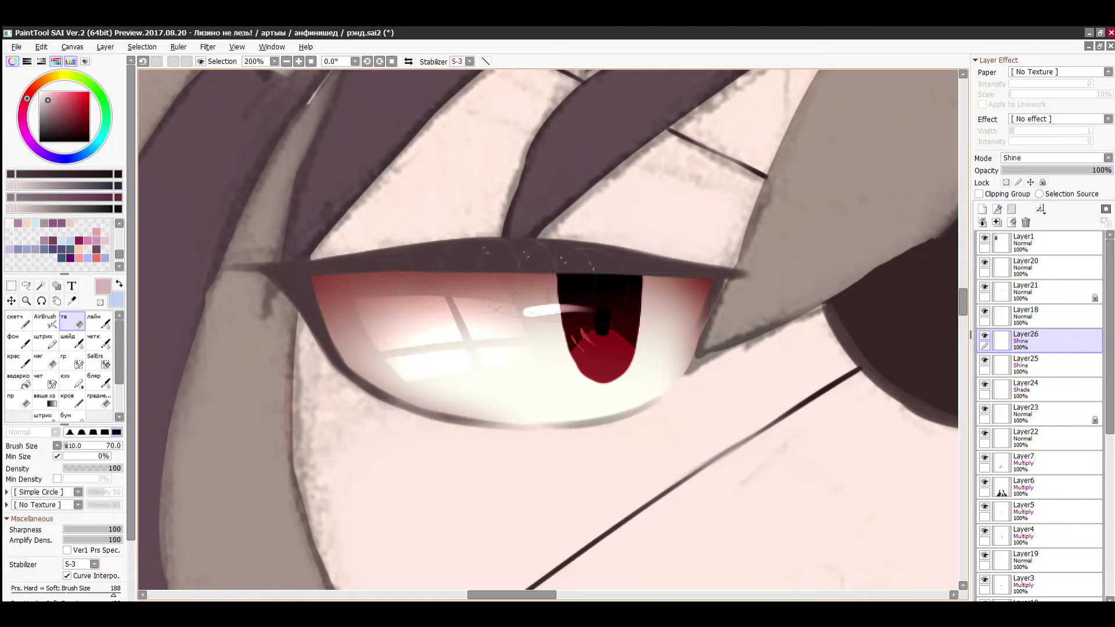
- Mirror the window reflection horizontally and distort its corners freely so it widens towards the iris
{"action": "key", "text": "ctrl+t"}
{"action": "left_click_drag", "start_coordinate": [480, 309], "coordinate": [548, 324]}
{"action": "left_click", "coordinate": [96, 568]}
{"action": "left_click_drag", "start_coordinate": [342, 445], "coordinate": [356, 451]}
{"action": "left_click_drag", "start_coordinate": [343, 195], "coordinate": [335, 192]}
{"action": "left_click_drag", "start_coordinate": [557, 315], "coordinate": [553, 311]}
{"action": "left_click_drag", "start_coordinate": [352, 446], "coordinate": [346, 438]}
{"action": "left_click_drag", "start_coordinate": [592, 440], "coordinate": [588, 483]}
{"action": "left_click_drag", "start_coordinate": [591, 192], "coordinate": [587, 154]}
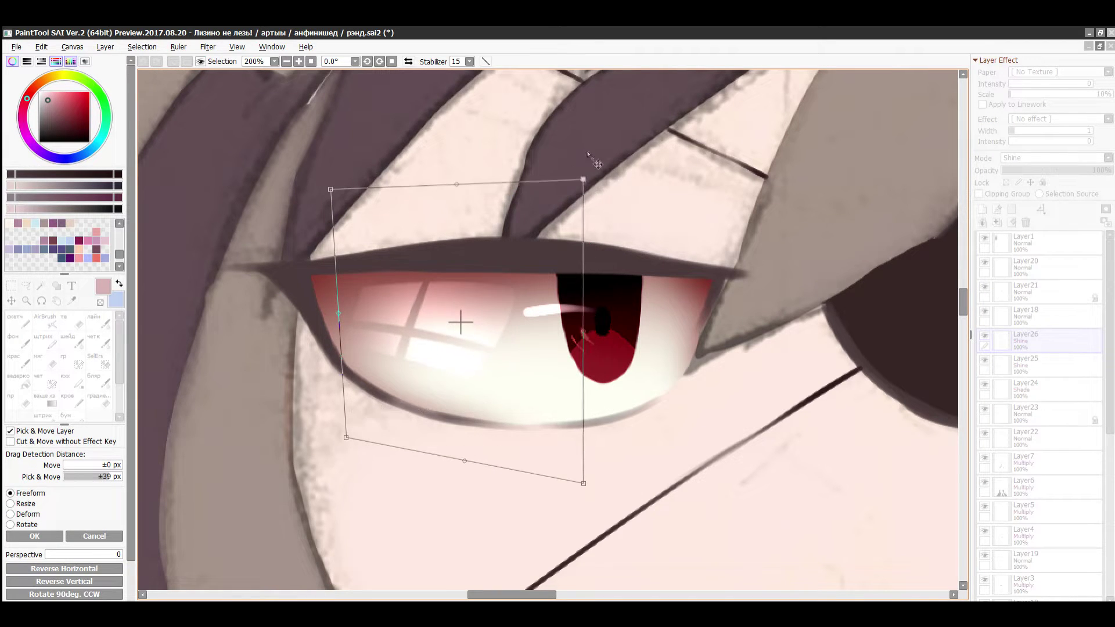
{"action": "left_click_drag", "start_coordinate": [597, 483], "coordinate": [607, 478]}
{"action": "left_click", "coordinate": [34, 536]}
{"action": "scroll", "coordinate": [534, 293], "scroll_direction": "down", "scroll_amount": 8}
{"action": "scroll", "coordinate": [503, 280], "scroll_direction": "up", "scroll_amount": 10}
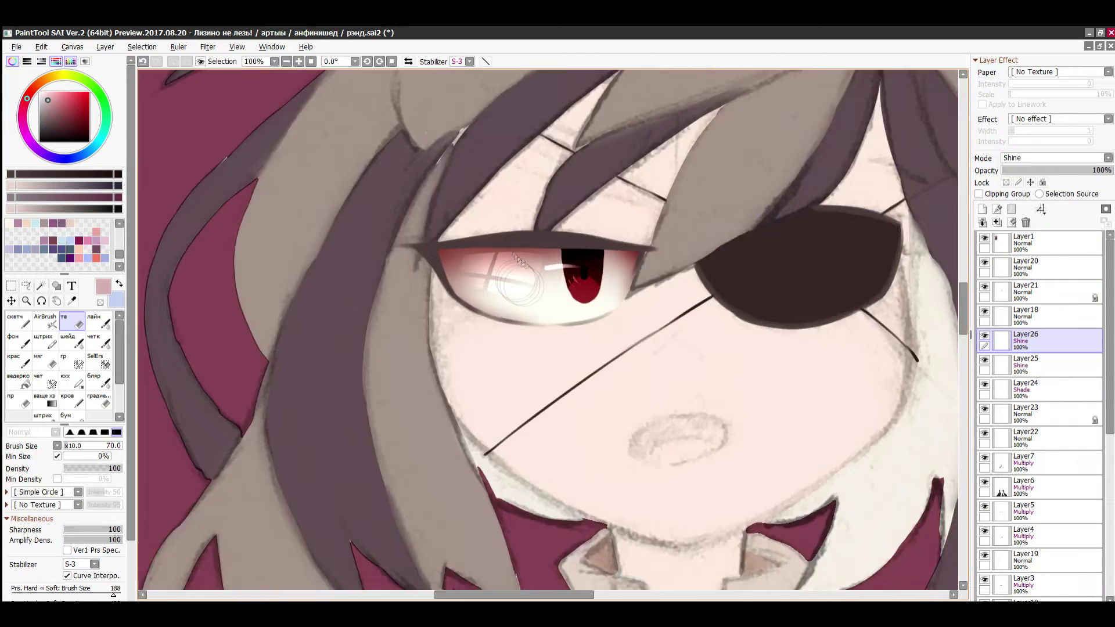
- Trim the upper and outer edges of the window reflection with the size 70 eraser
{"action": "left_click_drag", "start_coordinate": [360, 243], "coordinate": [669, 250]}
{"action": "left_click_drag", "start_coordinate": [320, 203], "coordinate": [383, 227]}
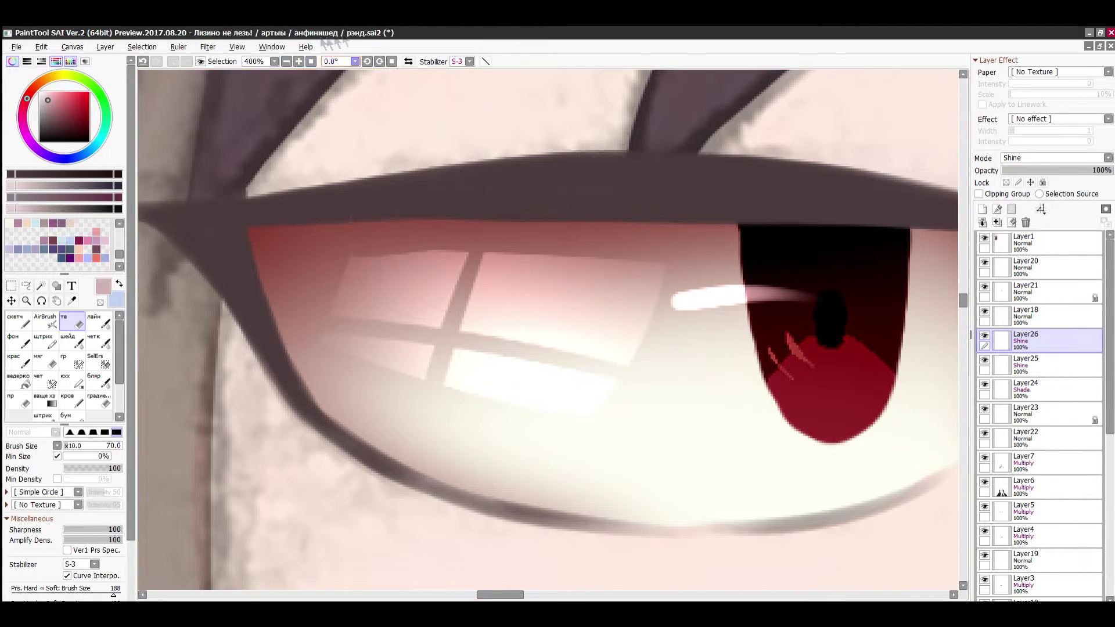
{"action": "scroll", "coordinate": [533, 237], "scroll_direction": "down", "scroll_amount": 10}
{"action": "scroll", "coordinate": [534, 237], "scroll_direction": "up", "scroll_amount": 9}
- Lock the reflection layer's transparency and paint a light pink tone over its upper panes with the size 90 brush
{"action": "left_click", "coordinate": [1005, 183]}
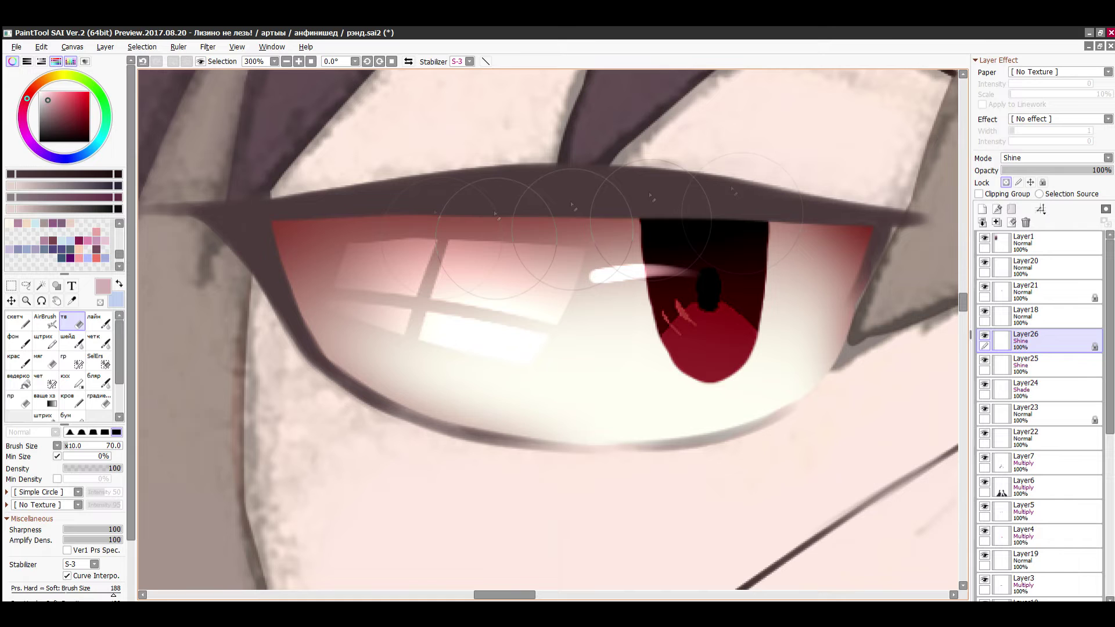
{"action": "left_click", "coordinate": [100, 341]}
{"action": "mouse_move", "coordinate": [566, 270]}
{"action": "left_mouse_down"}
{"action": "mouse_move", "coordinate": [439, 313]}
{"action": "mouse_move", "coordinate": [354, 273]}
{"action": "mouse_move", "coordinate": [488, 325]}
{"action": "left_mouse_up"}
{"action": "left_click", "coordinate": [52, 91]}
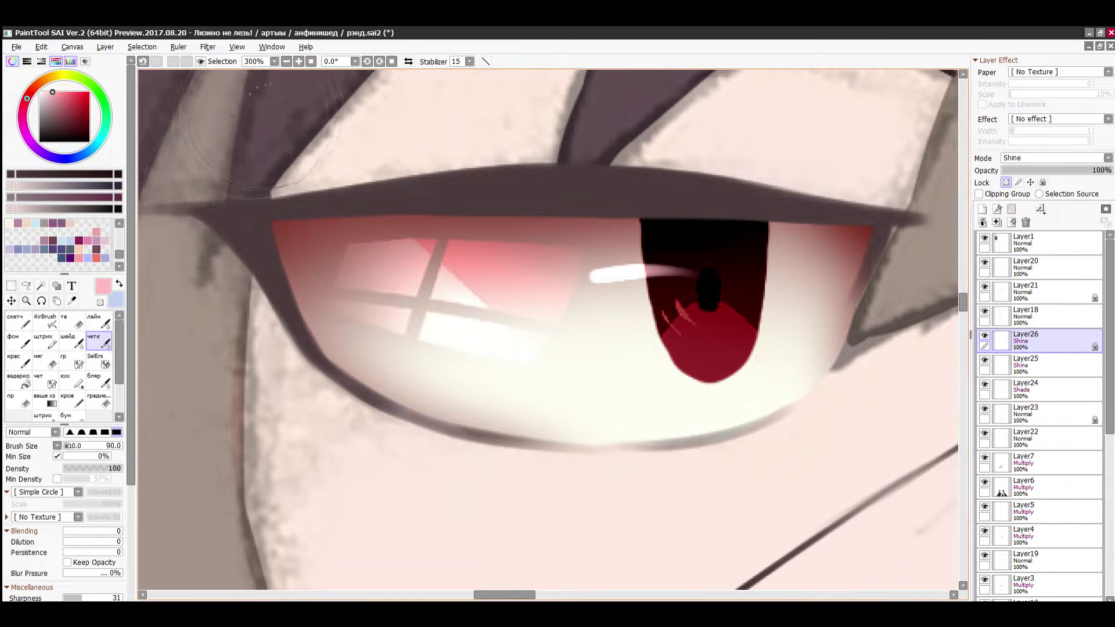
{"action": "scroll", "coordinate": [505, 301], "scroll_direction": "down", "scroll_amount": 10}
{"action": "scroll", "coordinate": [586, 302], "scroll_direction": "up", "scroll_amount": 8}
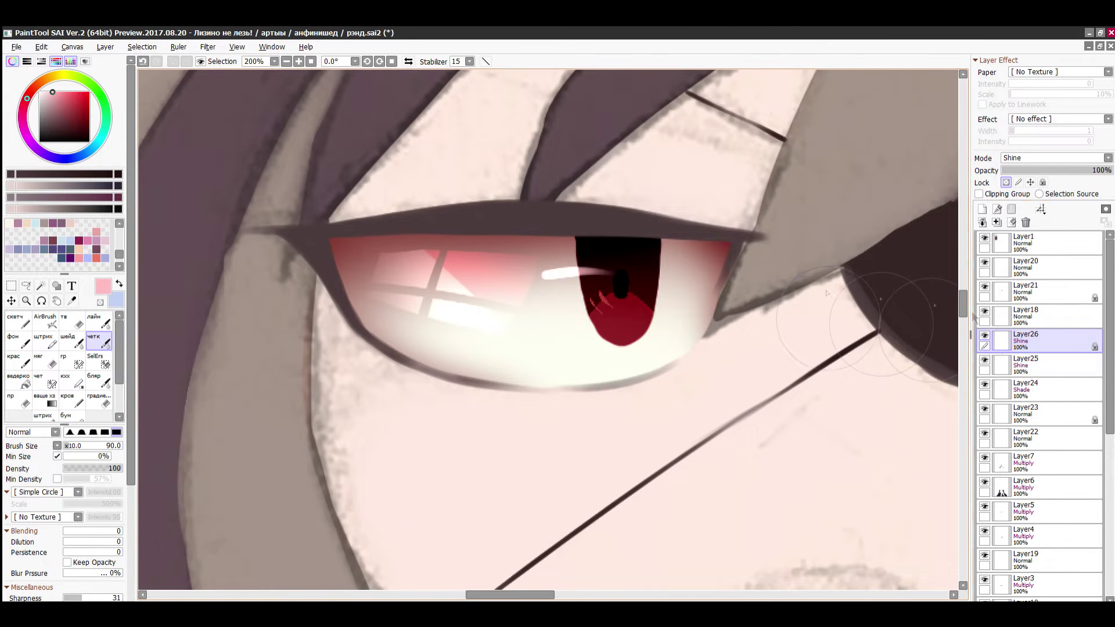
- Unlock the iris layer's transparency and soften the iris and pupil with a blur filter
{"action": "left_click", "coordinate": [1039, 414]}
{"action": "left_click", "coordinate": [1006, 182]}
{"action": "left_click", "coordinate": [207, 47]}
{"action": "left_click", "coordinate": [290, 71]}
{"action": "left_click_drag", "start_coordinate": [384, 303], "coordinate": [353, 301]}
{"action": "left_click", "coordinate": [513, 323]}
{"action": "scroll", "coordinate": [540, 293], "scroll_direction": "down", "scroll_amount": 7}
{"action": "scroll", "coordinate": [552, 302], "scroll_direction": "up", "scroll_amount": 5}
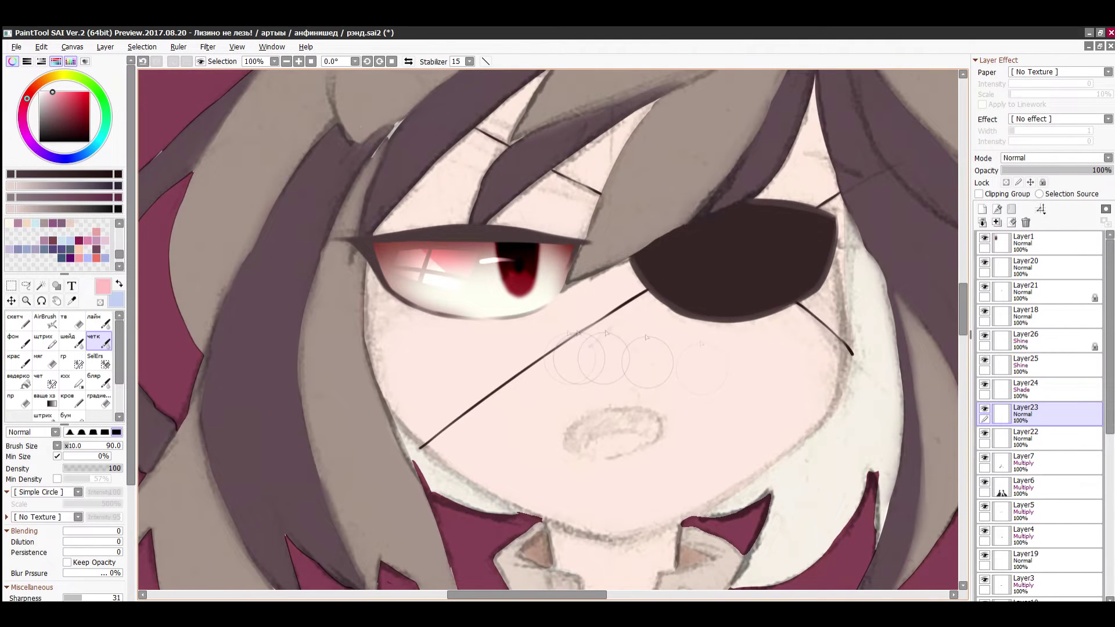
- Identify the eyelid line layer, lock its transparency and airbrush the upper lash line black and the lower lid dark red
{"action": "left_click", "coordinate": [984, 263]}
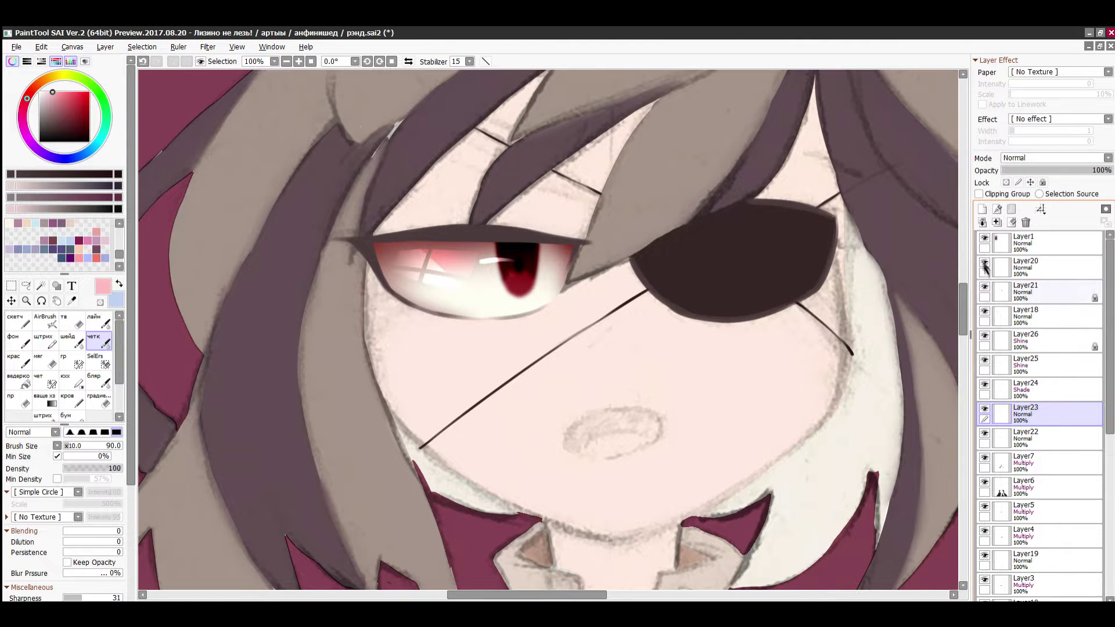
{"action": "left_click", "coordinate": [984, 263]}
{"action": "left_click", "coordinate": [984, 312]}
{"action": "left_click", "coordinate": [984, 312]}
{"action": "left_click", "coordinate": [1034, 315]}
{"action": "key", "text": "v"}
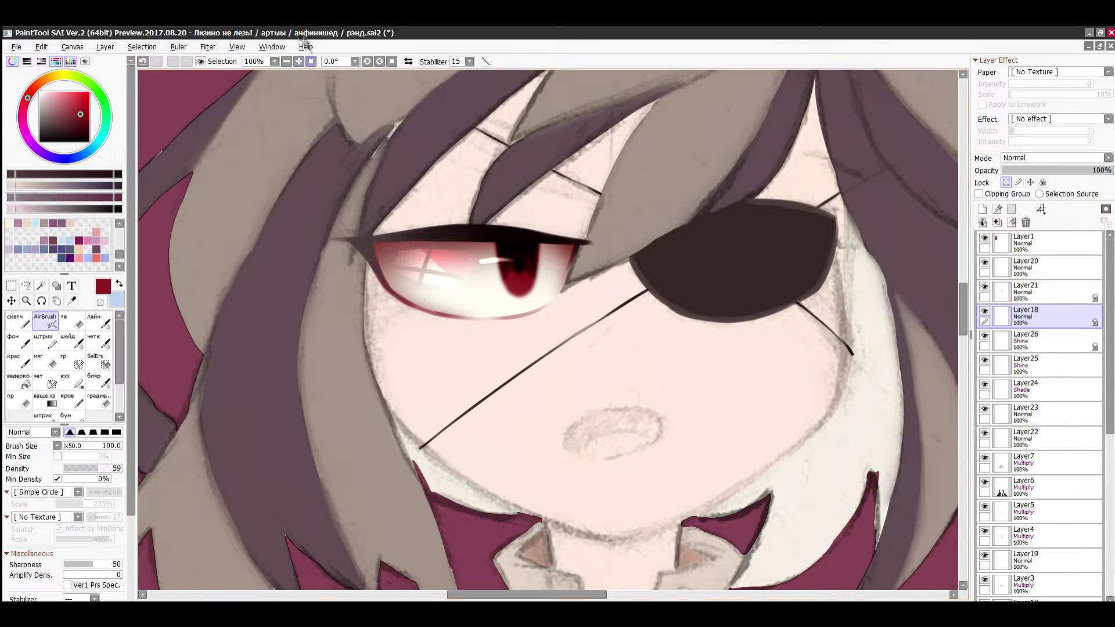
- Select the window reflection layer and blend its panes with soft light pink airbrushing
{"action": "left_click", "coordinate": [312, 61]}
{"action": "scroll", "coordinate": [540, 304], "scroll_direction": "up", "scroll_amount": 5}
{"action": "left_click", "coordinate": [1033, 341]}
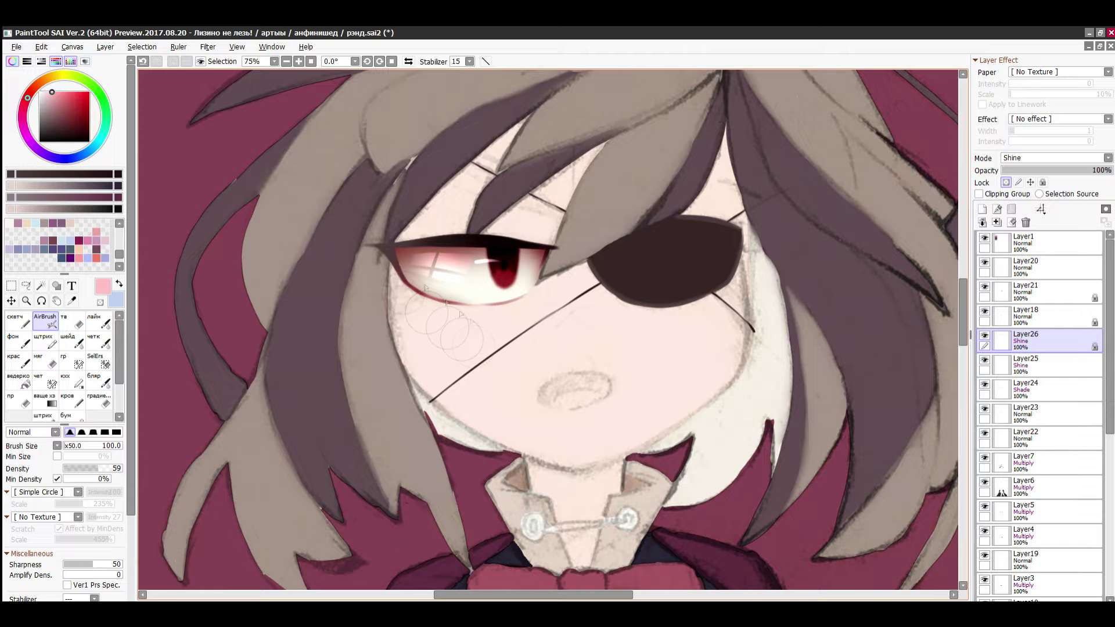
- Try tinting the lower part of the eye's Shade layer with pale yellow airbrush strokes
{"action": "left_click", "coordinate": [984, 384]}
{"action": "left_click", "coordinate": [984, 385]}
{"action": "left_click", "coordinate": [1028, 389]}
{"action": "scroll", "coordinate": [461, 242], "scroll_direction": "up", "scroll_amount": 3}
{"action": "left_click", "coordinate": [62, 75]}
{"action": "mouse_move", "coordinate": [362, 308]}
{"action": "left_mouse_down"}
{"action": "mouse_move", "coordinate": [426, 331]}
{"action": "mouse_move", "coordinate": [499, 313]}
{"action": "left_mouse_up"}
{"action": "left_click", "coordinate": [634, 317]}
{"action": "left_click", "coordinate": [311, 61]}
{"action": "scroll", "coordinate": [505, 296], "scroll_direction": "up", "scroll_amount": 4}
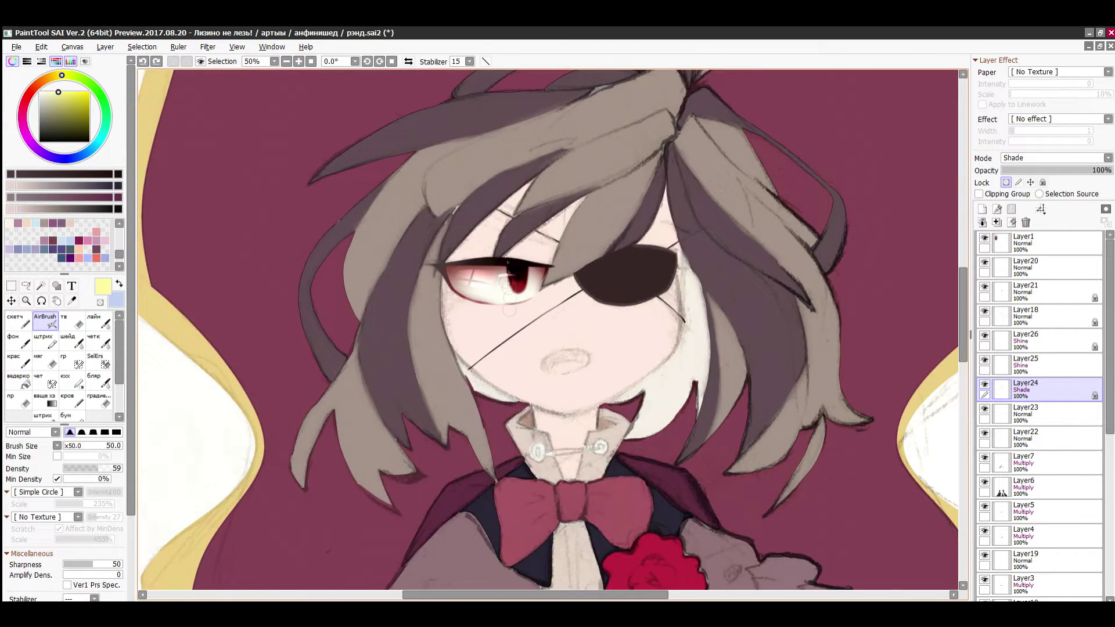
- Try airbrushing the outer part of the eye's Shade layer with violet-blue and with light red
{"action": "scroll", "coordinate": [506, 296], "scroll_direction": "up", "scroll_amount": 3}
{"action": "left_click", "coordinate": [65, 158]}
{"action": "left_click_drag", "start_coordinate": [592, 261], "coordinate": [587, 299]}
{"action": "key", "text": "ctrl+z"}
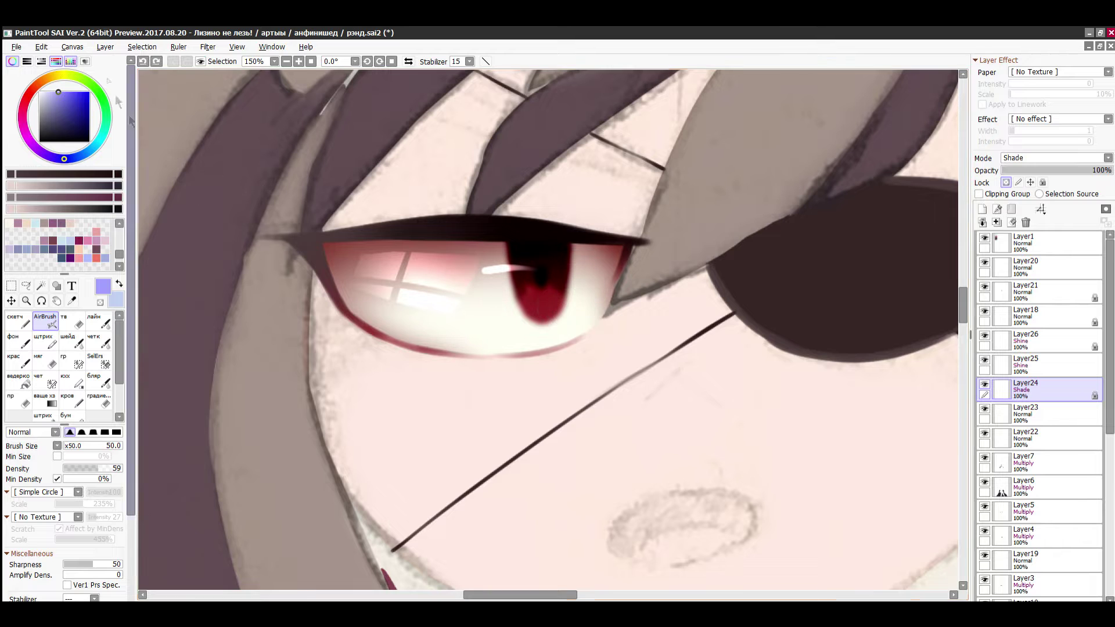
{"action": "left_click", "coordinate": [31, 93]}
{"action": "left_click_drag", "start_coordinate": [589, 260], "coordinate": [578, 290]}
{"action": "key", "text": "ctrl+z"}
{"action": "left_click", "coordinate": [311, 61]}
{"action": "scroll", "coordinate": [535, 316], "scroll_direction": "up", "scroll_amount": 6}
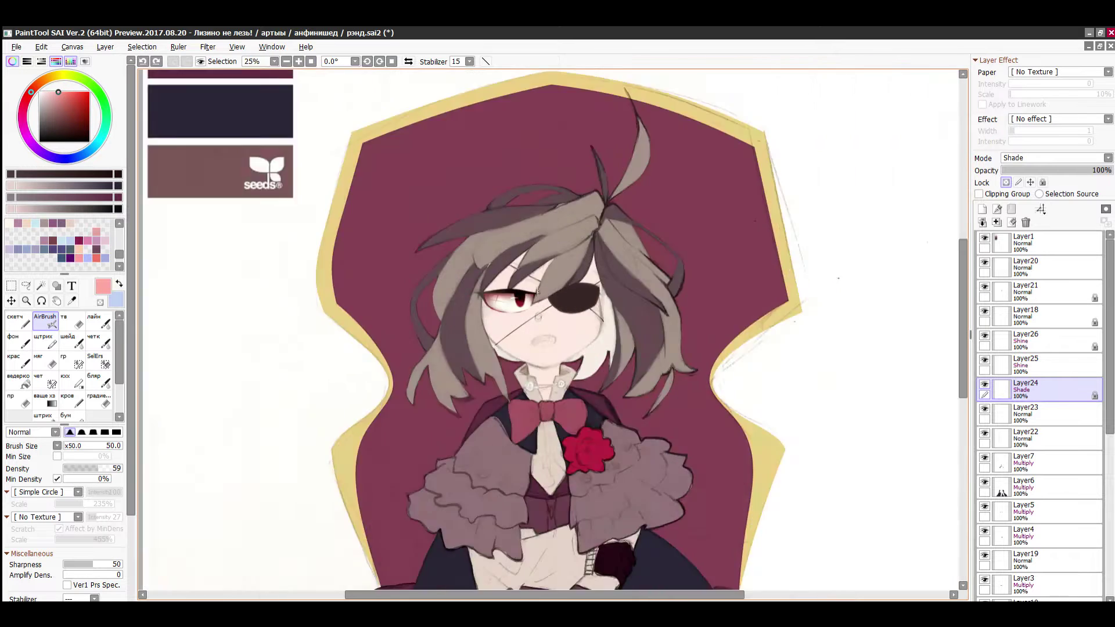
- Draw the nose as a short tapered stroke in muted brown with the size 12 line brush on a new layer
{"action": "left_click", "coordinate": [1039, 316]}
{"action": "left_click", "coordinate": [981, 209]}
{"action": "left_click", "coordinate": [99, 321]}
{"action": "left_click", "coordinate": [52, 124]}
{"action": "scroll", "coordinate": [558, 317], "scroll_direction": "up", "scroll_amount": 2}
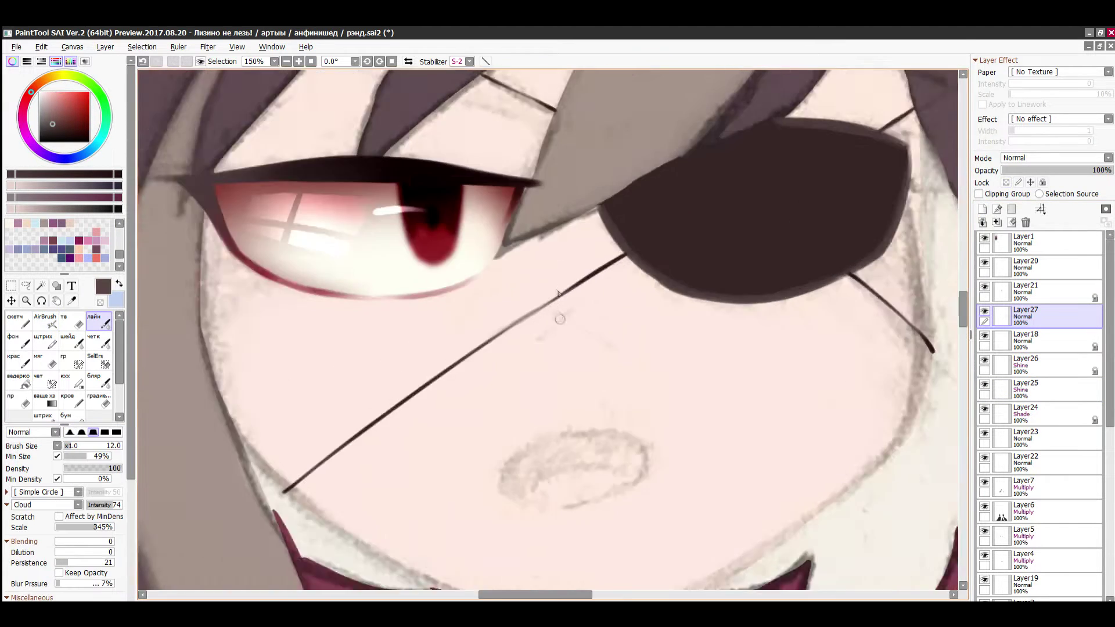
{"action": "left_click_drag", "start_coordinate": [529, 351], "coordinate": [574, 315]}
{"action": "key", "text": "ctrl+z"}
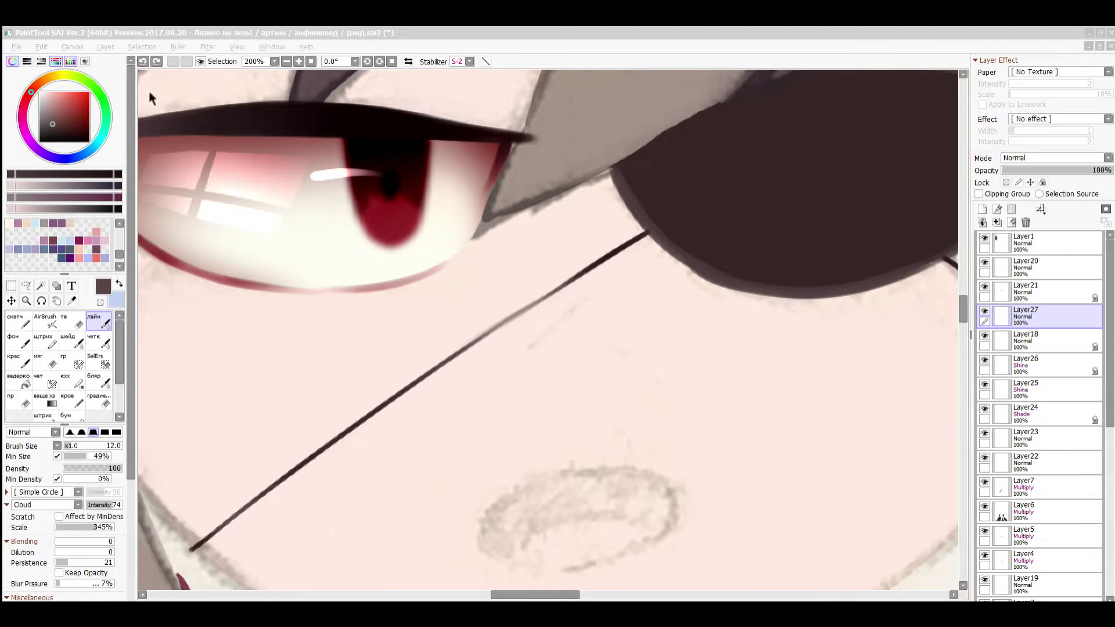
{"action": "left_click", "coordinate": [538, 329]}
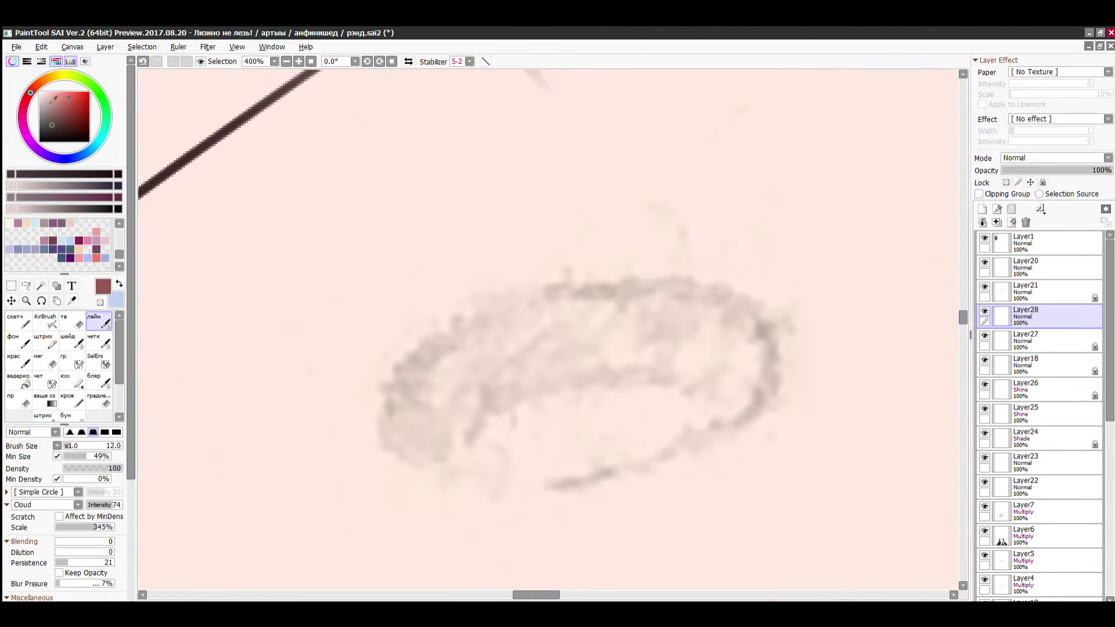
- Draft the mouth on a separate layer and erase the sketched mouth from the bottom sketch layer with the size 70 eraser
{"action": "mouse_move", "coordinate": [404, 448]}
{"action": "left_mouse_down"}
{"action": "mouse_move", "coordinate": [435, 349]}
{"action": "mouse_move", "coordinate": [637, 291]}
{"action": "mouse_move", "coordinate": [714, 441]}
{"action": "mouse_move", "coordinate": [615, 372]}
{"action": "mouse_move", "coordinate": [749, 363]}
{"action": "left_mouse_up"}
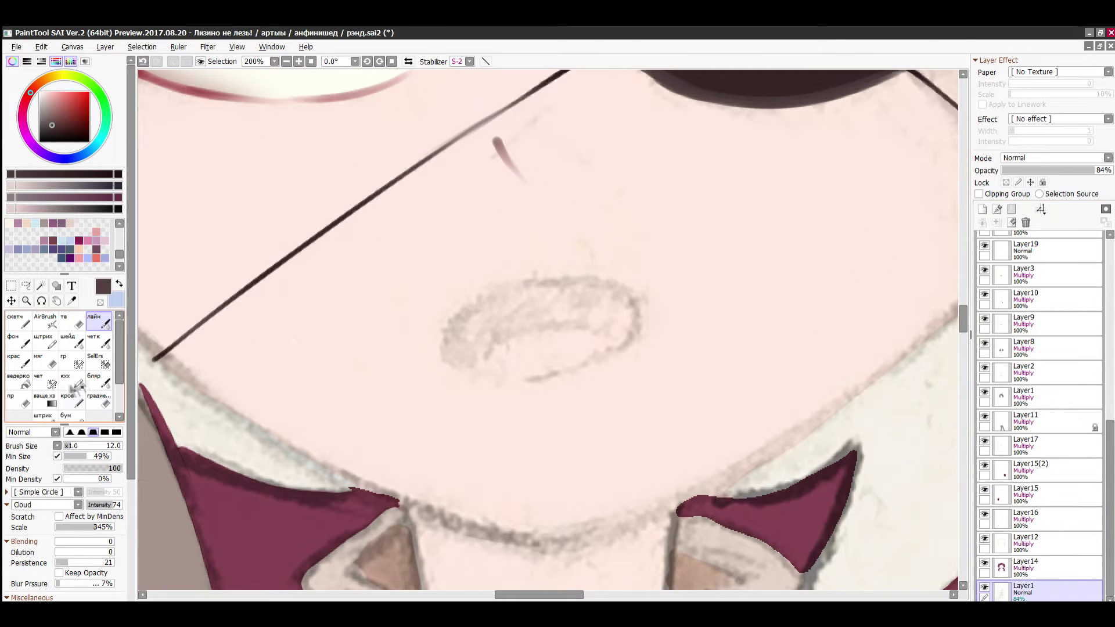
{"action": "left_click", "coordinate": [43, 415]}
{"action": "left_click_drag", "start_coordinate": [465, 372], "coordinate": [674, 243]}
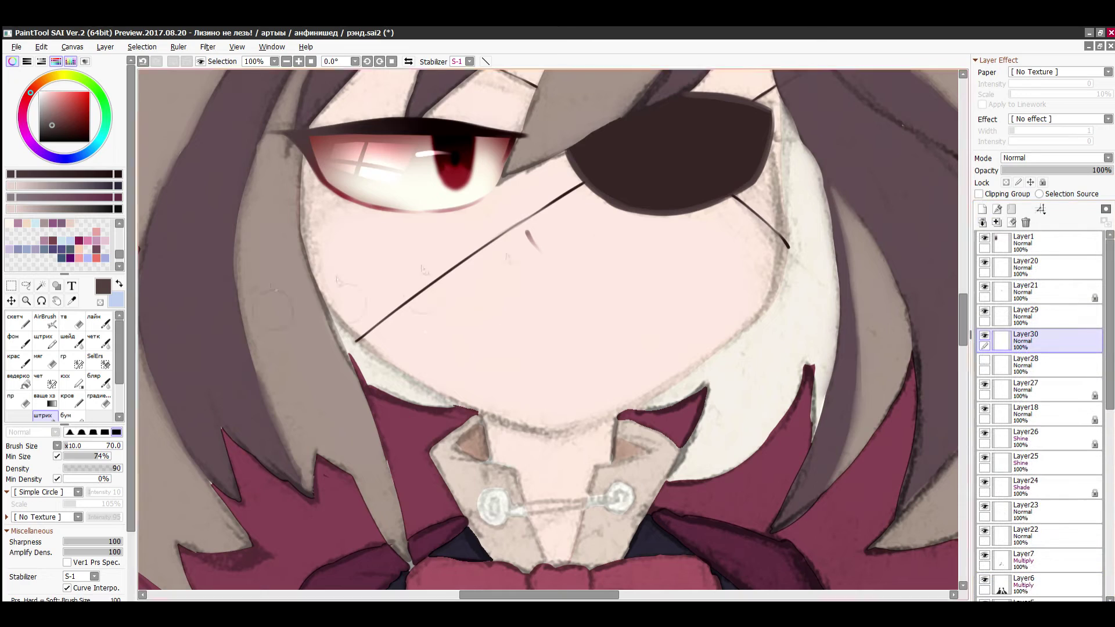
- Try out a smirk and replace it with a simple wide U-shaped smile below the nose, using the size 12 line brush
{"action": "left_click", "coordinate": [98, 321]}
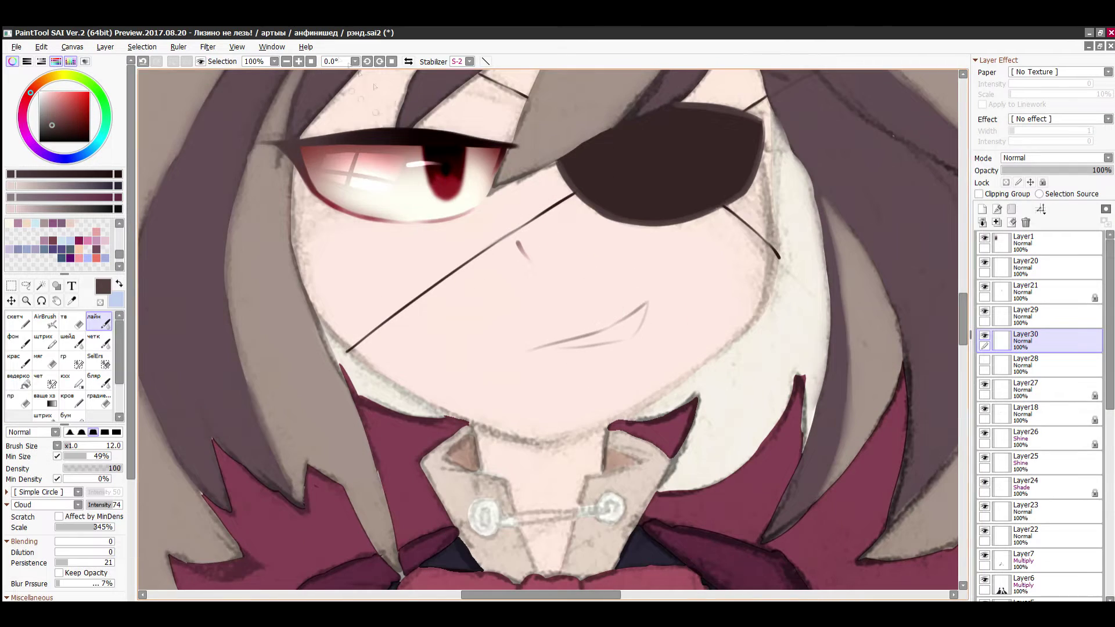
{"action": "left_click_drag", "start_coordinate": [518, 356], "coordinate": [594, 335]}
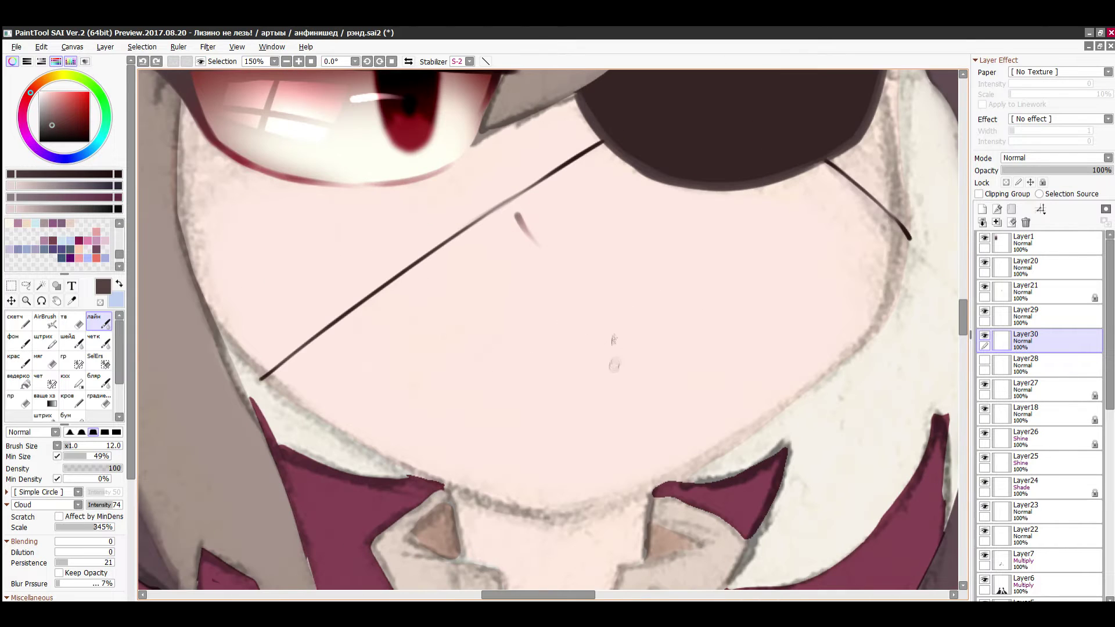
{"action": "left_click_drag", "start_coordinate": [556, 353], "coordinate": [646, 347]}
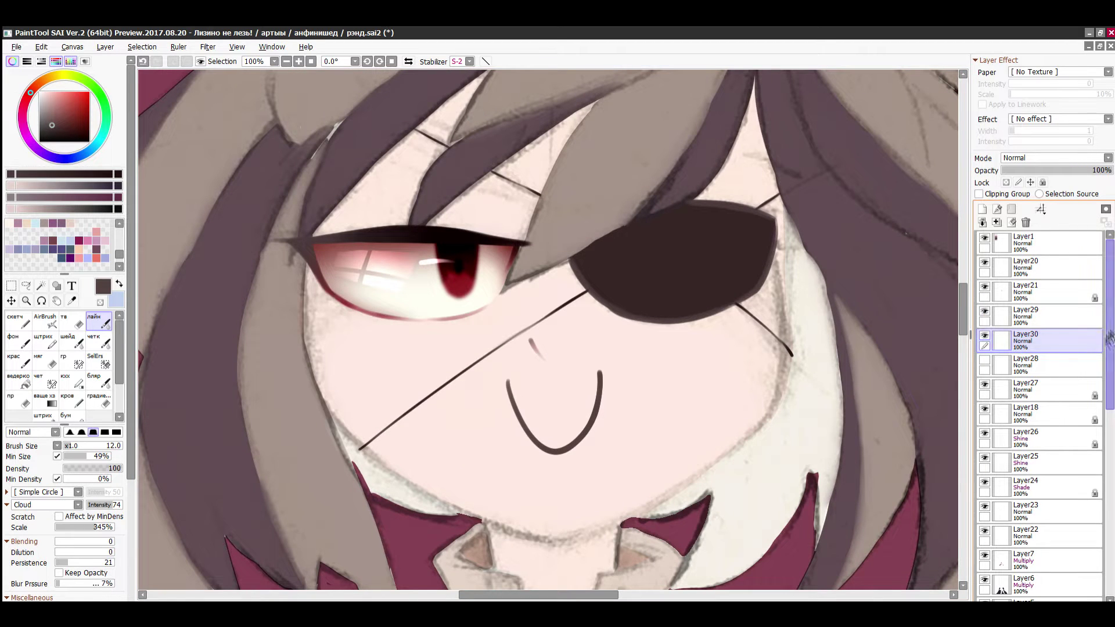
- Find the skin colour layer near the end of the layer stack and load its outline as a selection
{"action": "left_click_drag", "start_coordinate": [1110, 339], "coordinate": [1109, 347]}
{"action": "left_click", "coordinate": [1058, 345]}
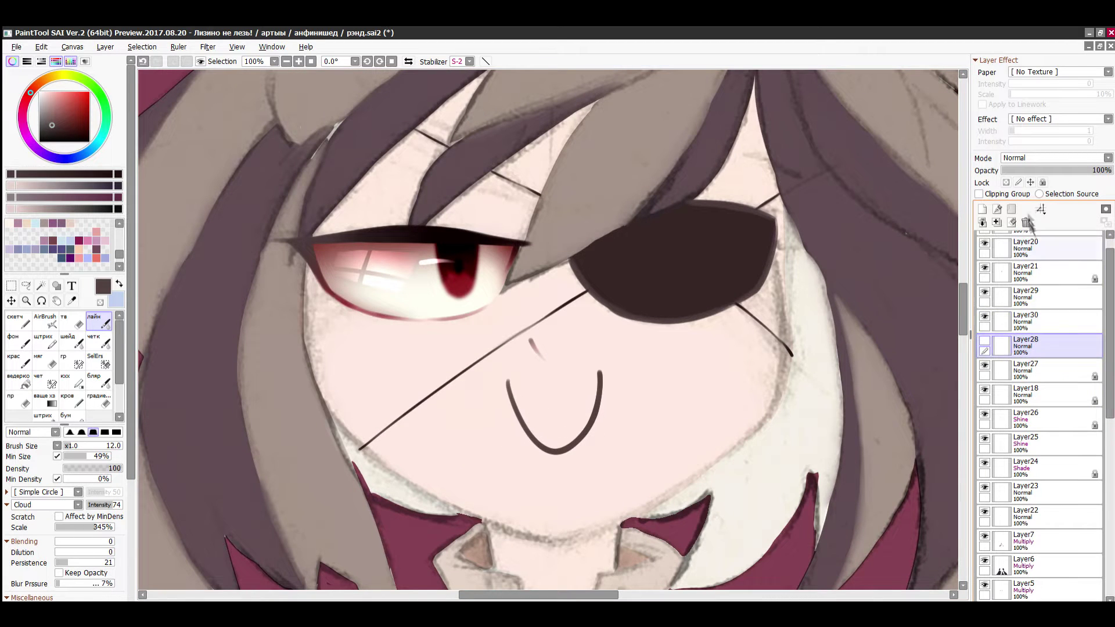
{"action": "scroll", "coordinate": [1040, 406], "scroll_direction": "down", "scroll_amount": 4}
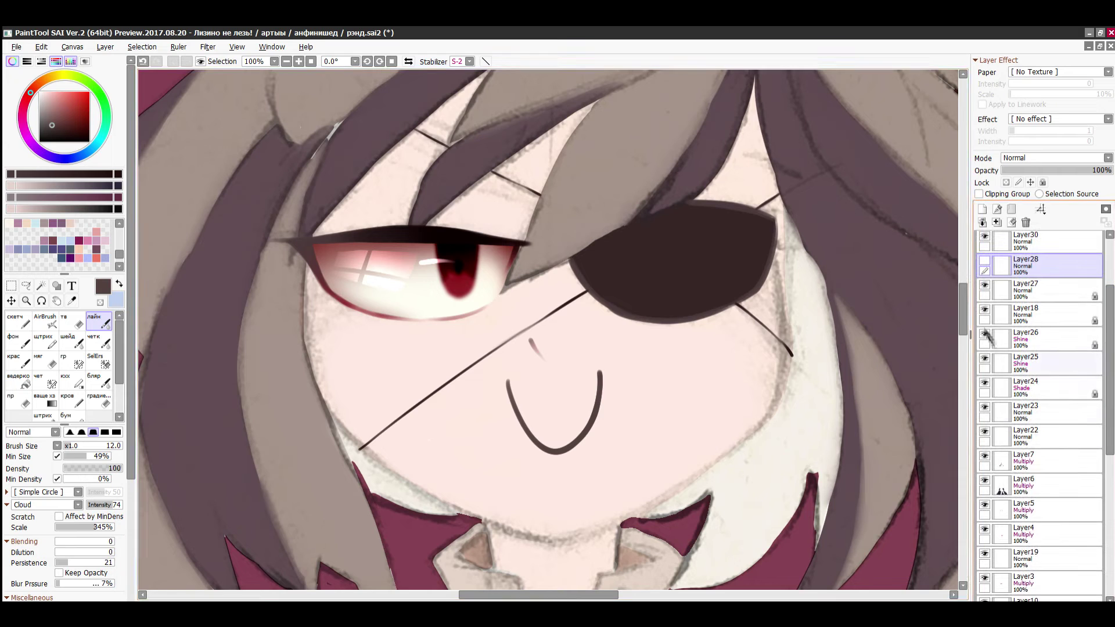
{"action": "scroll", "coordinate": [1045, 568], "scroll_direction": "down", "scroll_amount": 15}
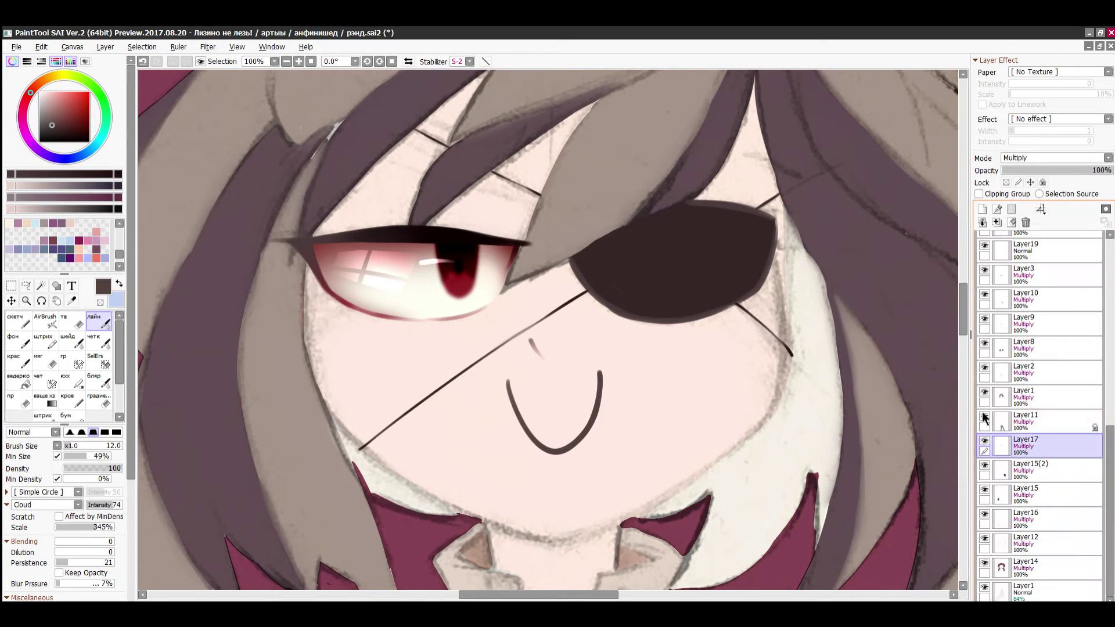
{"action": "left_click", "coordinate": [1001, 544], "text": "ctrl"}
- Name a new layer above Layer7 "aaaaaaaaaaaaaaaaaaaaaaa" and add another empty layer directly beneath it
{"action": "left_click_drag", "start_coordinate": [1109, 471], "coordinate": [1078, 280]}
{"action": "left_click", "coordinate": [984, 482]}
{"action": "left_click", "coordinate": [984, 482]}
{"action": "scroll", "coordinate": [1016, 418], "scroll_direction": "down", "scroll_amount": 3}
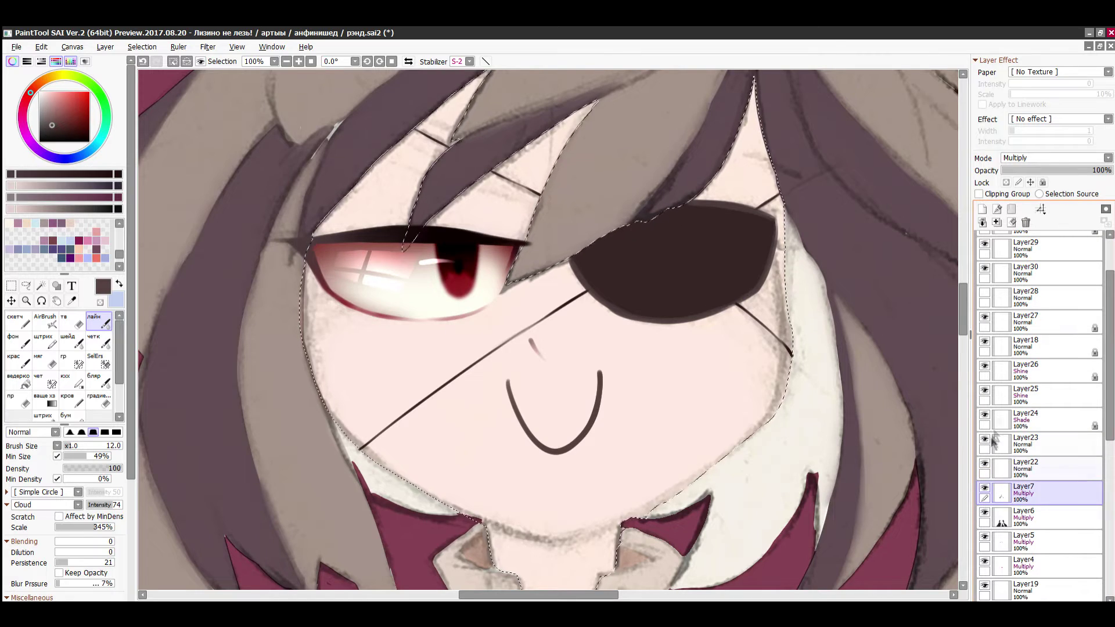
{"action": "double_click", "coordinate": [1016, 487]}
{"action": "type", "text": "aaaaaaaaaaaaaaaaaaaaaaa"}
{"action": "key", "text": "Return"}
{"action": "left_click", "coordinate": [1016, 514]}
{"action": "left_click", "coordinate": [982, 209]}
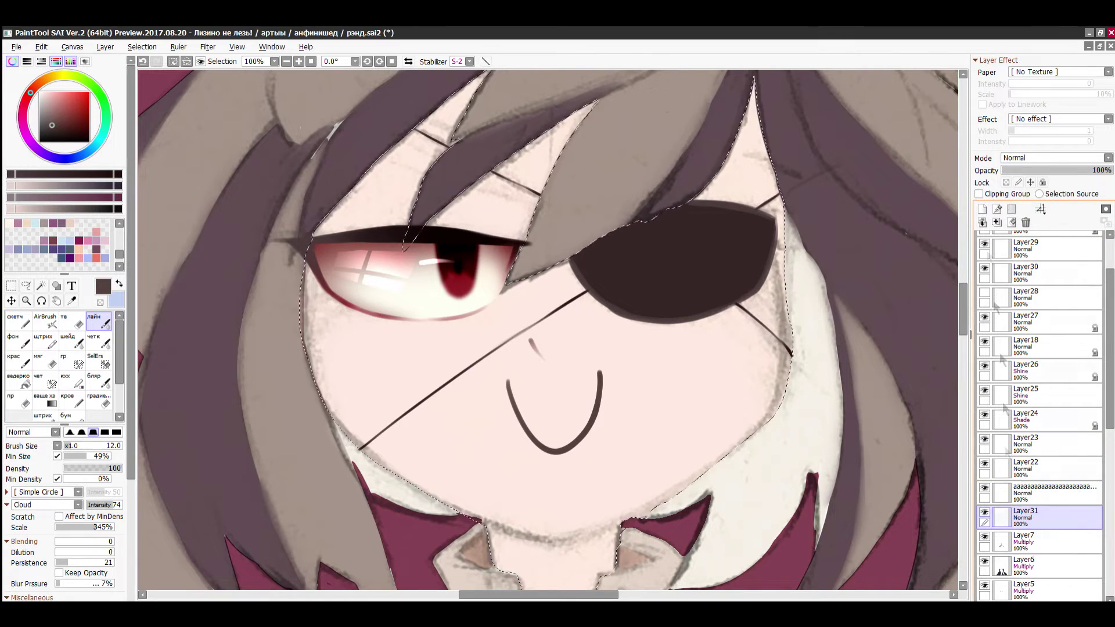
- Name the empty layer above Layer7 "aaaaaaaaaaaaaaaaaaaaaaa" and add another layer directly above it for airbrushing
{"action": "double_click", "coordinate": [1016, 511]}
{"action": "type", "text": "aaaaaaaaaaaaaaaaaaaaaaa"}
{"action": "key", "text": "Return"}
{"action": "left_click", "coordinate": [982, 209]}
{"action": "left_click", "coordinate": [45, 321]}
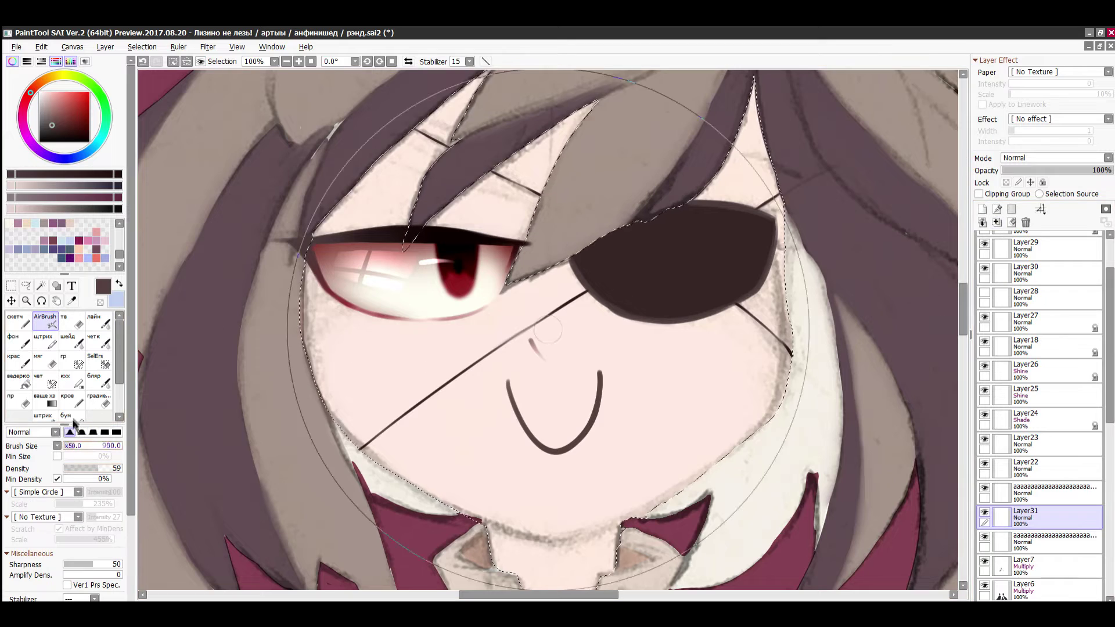
- Set Layer31 to Shade mode and airbrush dark pink over the forehead beneath the hair and the sides of the face
{"action": "left_click", "coordinate": [287, 61]}
{"action": "left_click", "coordinate": [286, 61]}
{"action": "right_click", "coordinate": [395, 133]}
{"action": "left_click_drag", "start_coordinate": [479, 244], "coordinate": [656, 238]}
{"action": "left_click", "coordinate": [1045, 158]}
{"action": "left_click", "coordinate": [1032, 209]}
{"action": "left_click", "coordinate": [1046, 201]}
{"action": "left_click_drag", "start_coordinate": [459, 256], "coordinate": [421, 360]}
{"action": "left_click_drag", "start_coordinate": [680, 261], "coordinate": [691, 354]}
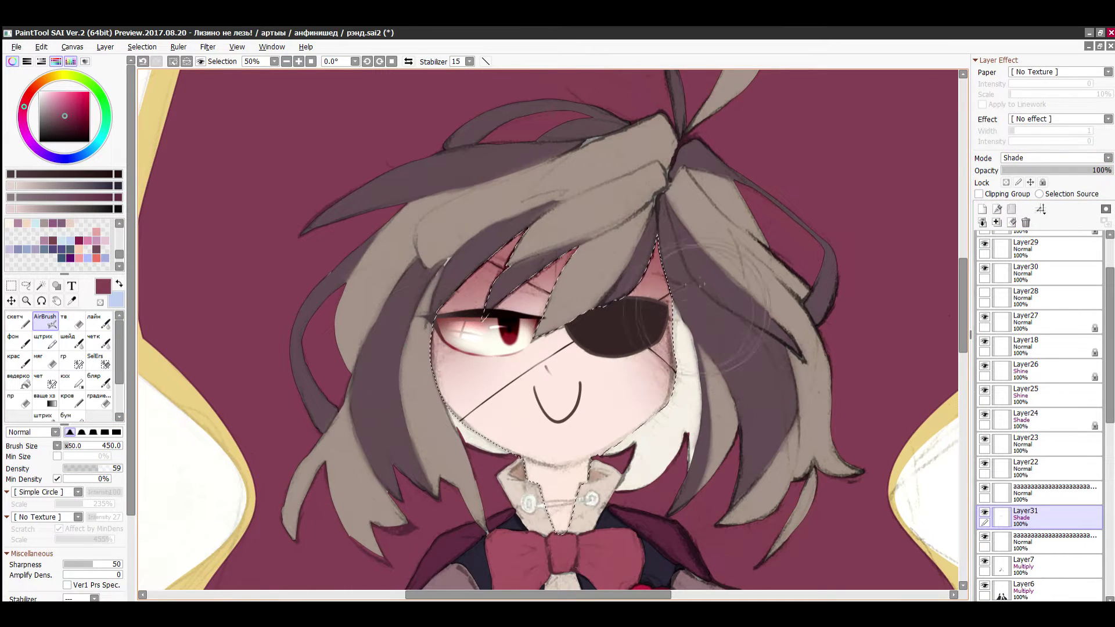
- Airbrush dark pink shading over the jaw edge and the neck below the chin, reducing the brush to size 100
{"action": "scroll", "coordinate": [555, 488], "scroll_direction": "up", "scroll_amount": 2}
{"action": "key", "text": "bracketleft"}
{"action": "key", "text": "bracketleft"}
{"action": "key", "text": "bracketleft"}
{"action": "key", "text": "bracketleft"}
{"action": "key", "text": "bracketleft"}
{"action": "key", "text": "bracketleft"}
{"action": "key", "text": "bracketleft"}
{"action": "key", "text": "bracketleft"}
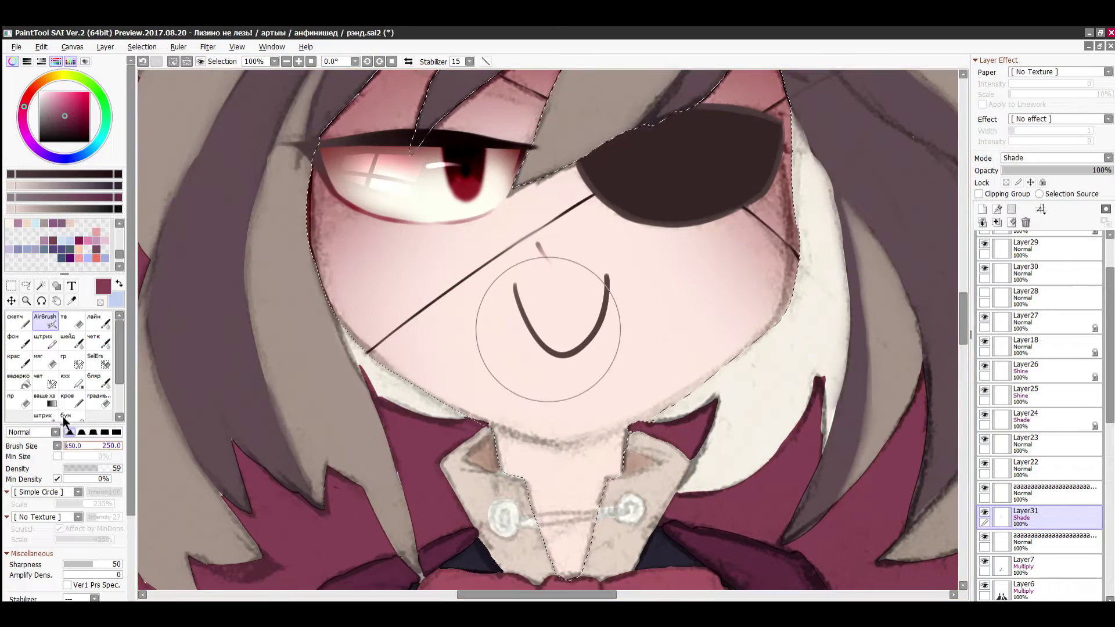
{"action": "left_click_drag", "start_coordinate": [506, 456], "coordinate": [581, 453]}
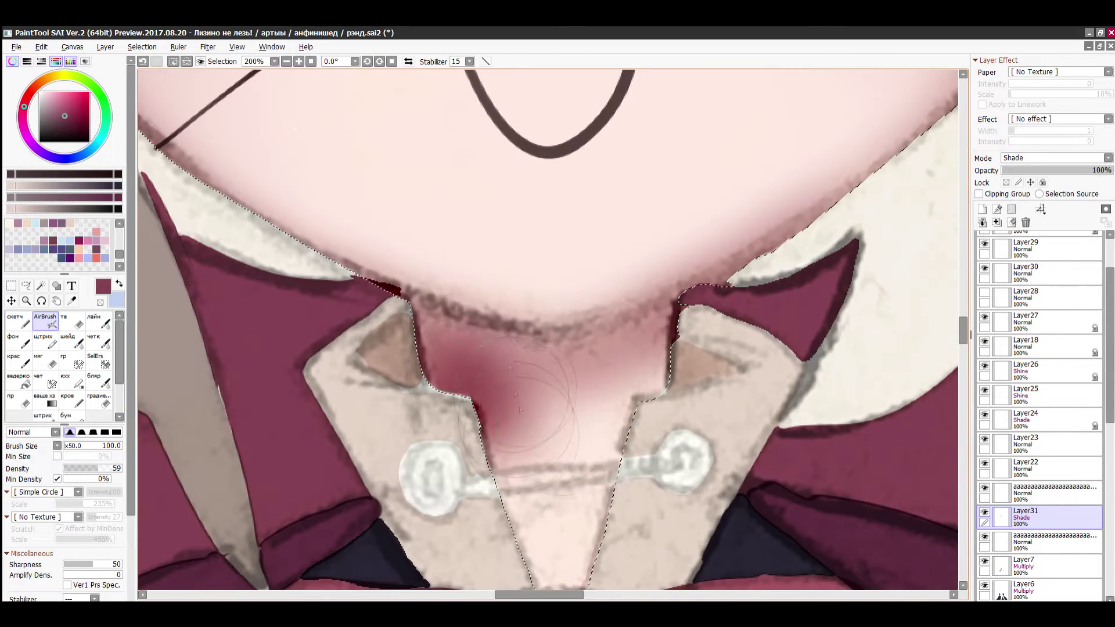
{"action": "left_click_drag", "start_coordinate": [522, 360], "coordinate": [557, 552]}
{"action": "key", "text": "ctrl+z"}
{"action": "left_click_drag", "start_coordinate": [540, 406], "coordinate": [561, 482]}
- Paint a violet shadow across the neck beneath the chin with the size 90 brush and blend it downwards
{"action": "left_click", "coordinate": [99, 341]}
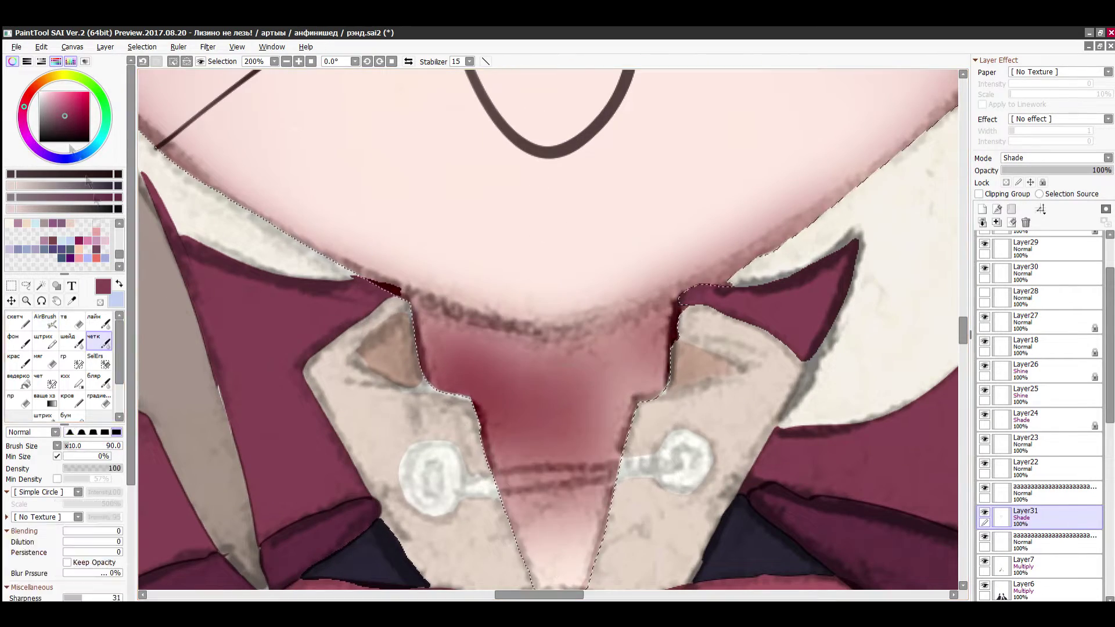
{"action": "left_click", "coordinate": [54, 249]}
{"action": "left_click_drag", "start_coordinate": [549, 399], "coordinate": [371, 342]}
{"action": "left_click_drag", "start_coordinate": [374, 302], "coordinate": [720, 271]}
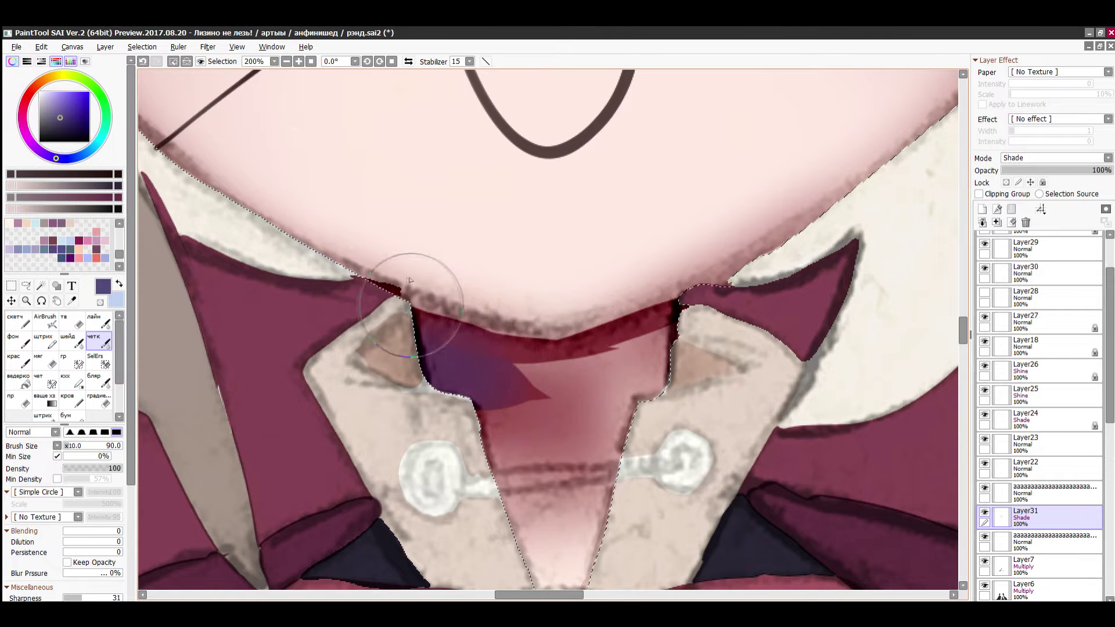
{"action": "left_click_drag", "start_coordinate": [409, 292], "coordinate": [688, 293]}
{"action": "key", "text": "ctrl+z"}
{"action": "left_click_drag", "start_coordinate": [537, 354], "coordinate": [684, 308]}
{"action": "left_click", "coordinate": [99, 381]}
{"action": "mouse_move", "coordinate": [494, 401]}
{"action": "left_mouse_down"}
{"action": "mouse_move", "coordinate": [557, 401]}
{"action": "mouse_move", "coordinate": [627, 355]}
{"action": "mouse_move", "coordinate": [453, 358]}
{"action": "left_mouse_up"}
- Add violet shading to the forehead skin between the hair strands with the size 30 brush
{"action": "left_click", "coordinate": [45, 340]}
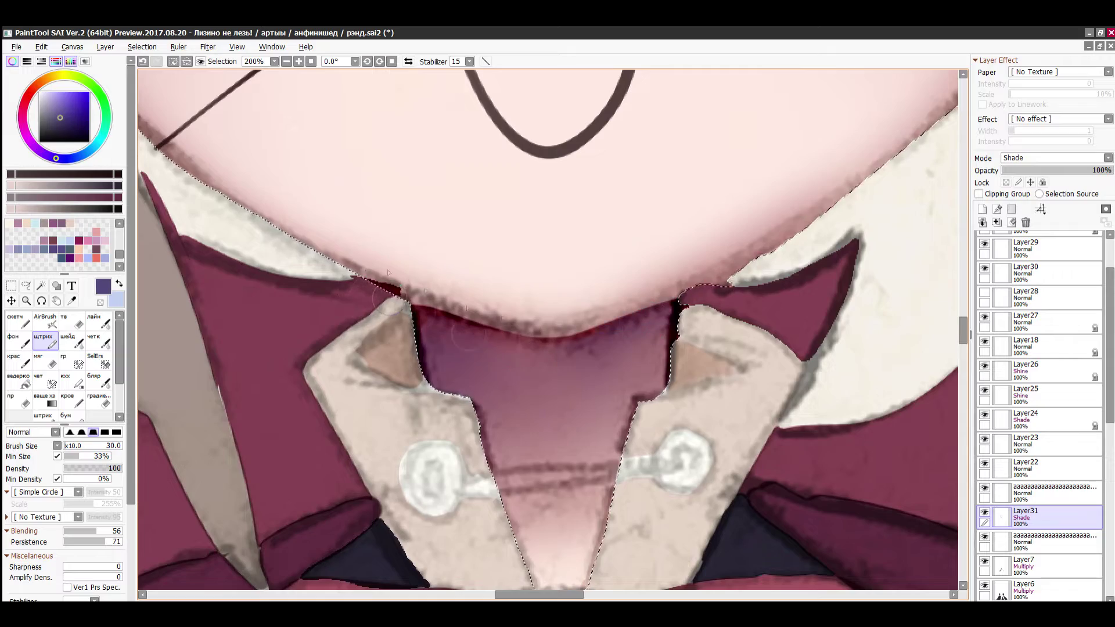
{"action": "scroll", "coordinate": [389, 298], "scroll_direction": "down", "scroll_amount": 7}
{"action": "scroll", "coordinate": [589, 250], "scroll_direction": "up", "scroll_amount": 6}
{"action": "mouse_move", "coordinate": [235, 316]}
{"action": "left_mouse_down"}
{"action": "mouse_move", "coordinate": [321, 254]}
{"action": "mouse_move", "coordinate": [301, 324]}
{"action": "left_mouse_up"}
{"action": "left_click_drag", "start_coordinate": [562, 296], "coordinate": [479, 397]}
{"action": "left_click_drag", "start_coordinate": [565, 594], "coordinate": [519, 594]}
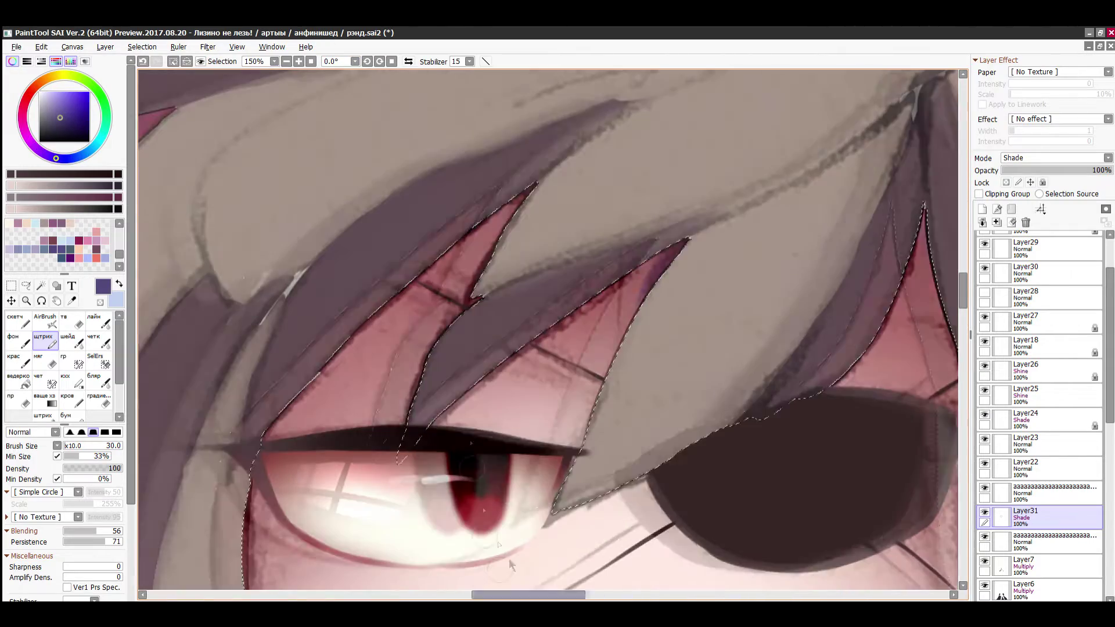
- Sample the dark pink again and shade the skin beside the nose and along the eyepatch edge
{"action": "scroll", "coordinate": [545, 273], "scroll_direction": "down", "scroll_amount": 7}
{"action": "right_click", "coordinate": [437, 211]}
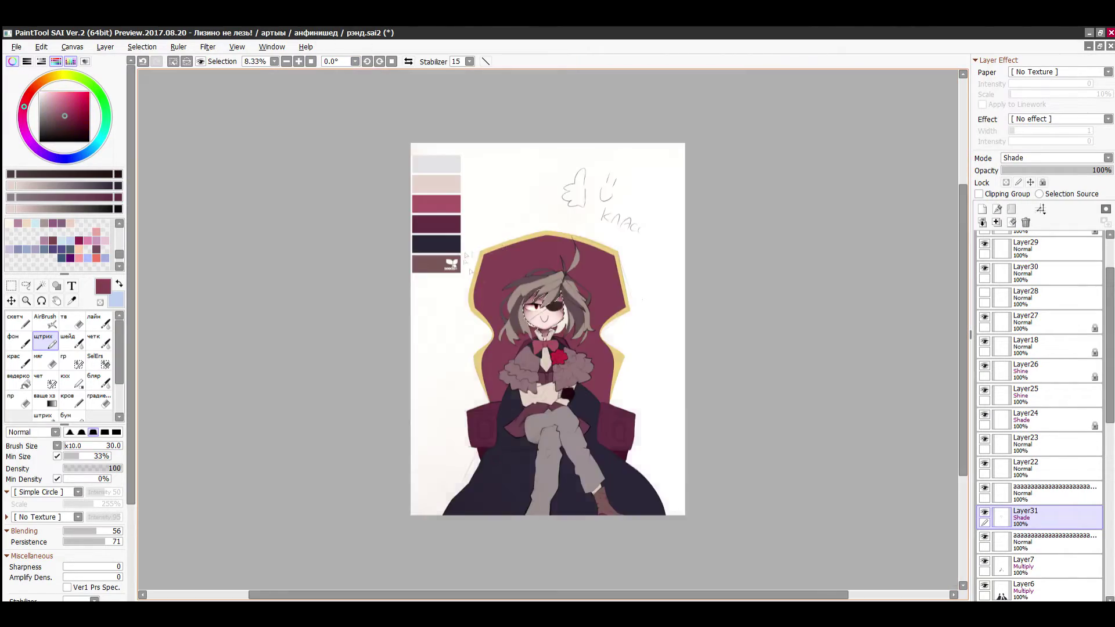
{"action": "scroll", "coordinate": [552, 290], "scroll_direction": "up", "scroll_amount": 8}
{"action": "left_click_drag", "start_coordinate": [526, 267], "coordinate": [546, 305]}
{"action": "left_click_drag", "start_coordinate": [488, 139], "coordinate": [610, 155]}
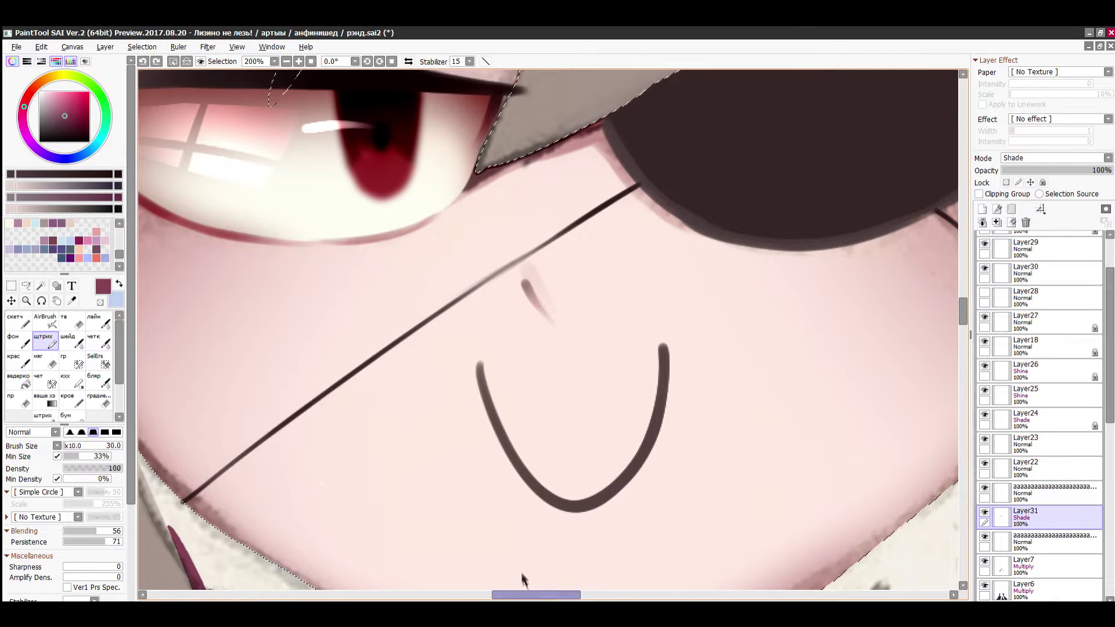
- Paint dark pink shading along the cheek's outer edge and beneath the open eye with the size 30 brush
{"action": "left_click_drag", "start_coordinate": [525, 595], "coordinate": [493, 595]}
{"action": "left_click_drag", "start_coordinate": [366, 183], "coordinate": [357, 238]}
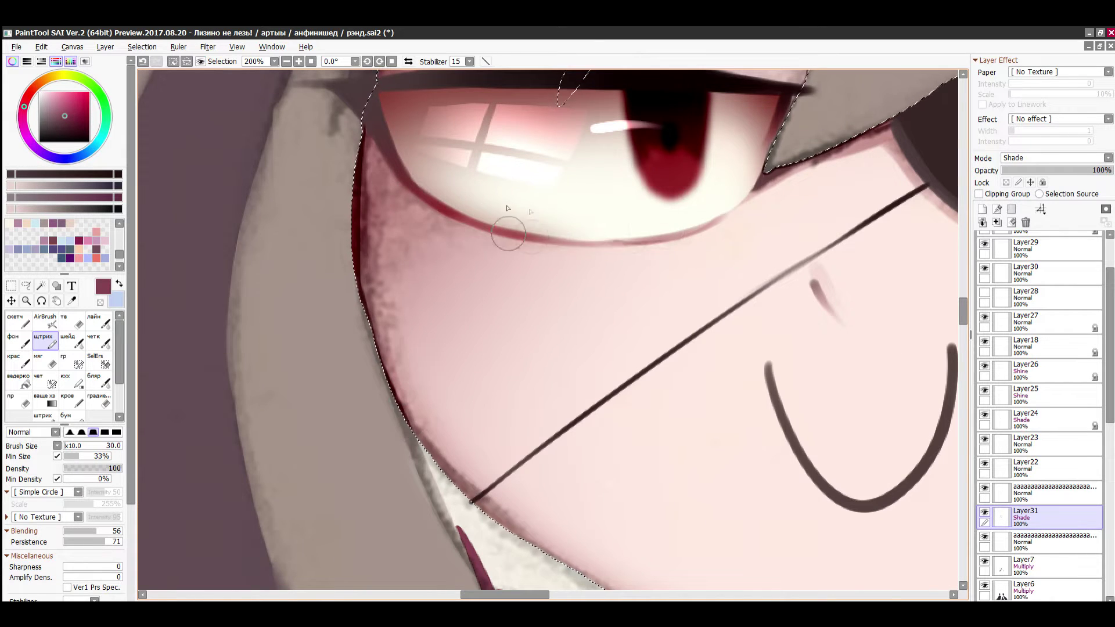
{"action": "left_click_drag", "start_coordinate": [749, 210], "coordinate": [600, 243]}
{"action": "scroll", "coordinate": [532, 325], "scroll_direction": "down", "scroll_amount": 10}
{"action": "scroll", "coordinate": [541, 321], "scroll_direction": "up", "scroll_amount": 10}
{"action": "left_click_drag", "start_coordinate": [572, 297], "coordinate": [439, 326]}
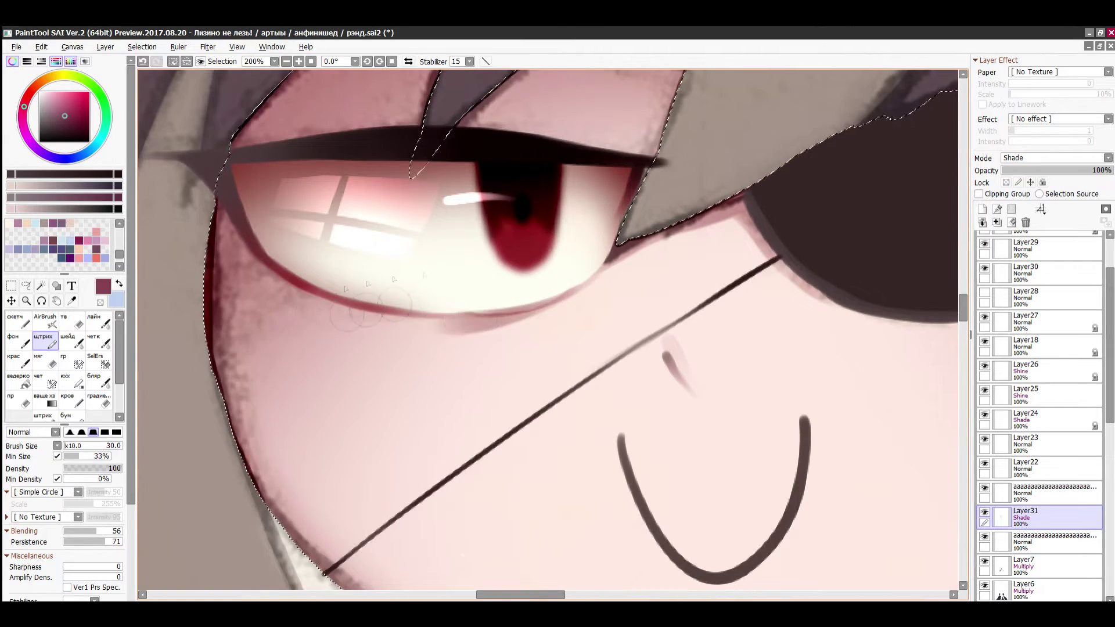
- Extend the shadow along the eye's lower lid and blend it into the cheek with the size 50 blur brush
{"action": "scroll", "coordinate": [325, 273], "scroll_direction": "down", "scroll_amount": 10}
{"action": "scroll", "coordinate": [325, 273], "scroll_direction": "up", "scroll_amount": 10}
{"action": "left_click", "coordinate": [98, 381]}
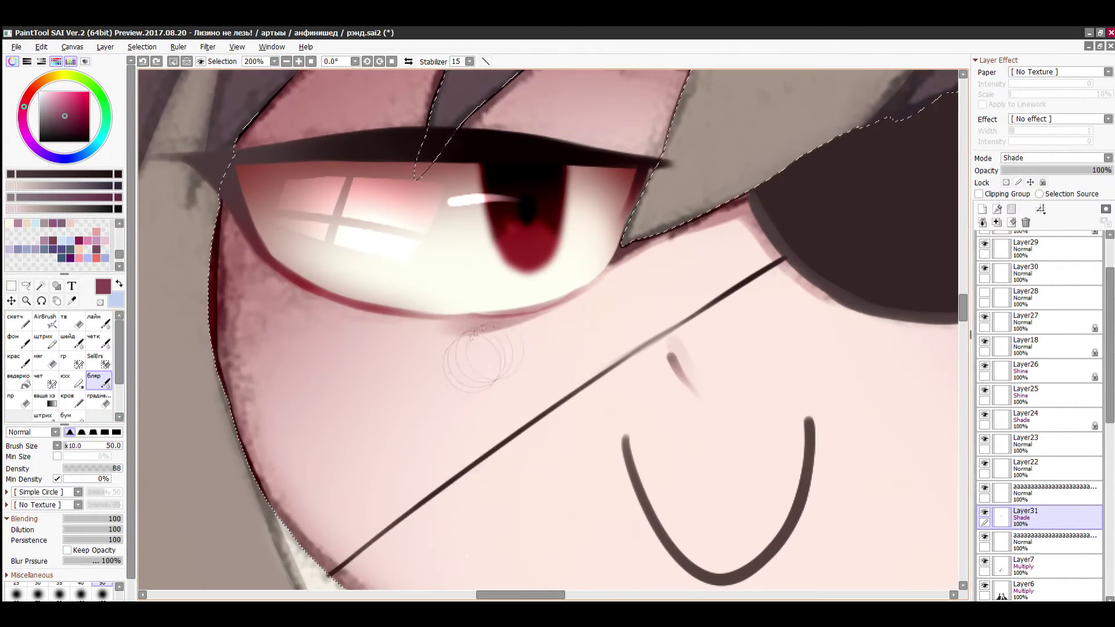
{"action": "left_click", "coordinate": [47, 341]}
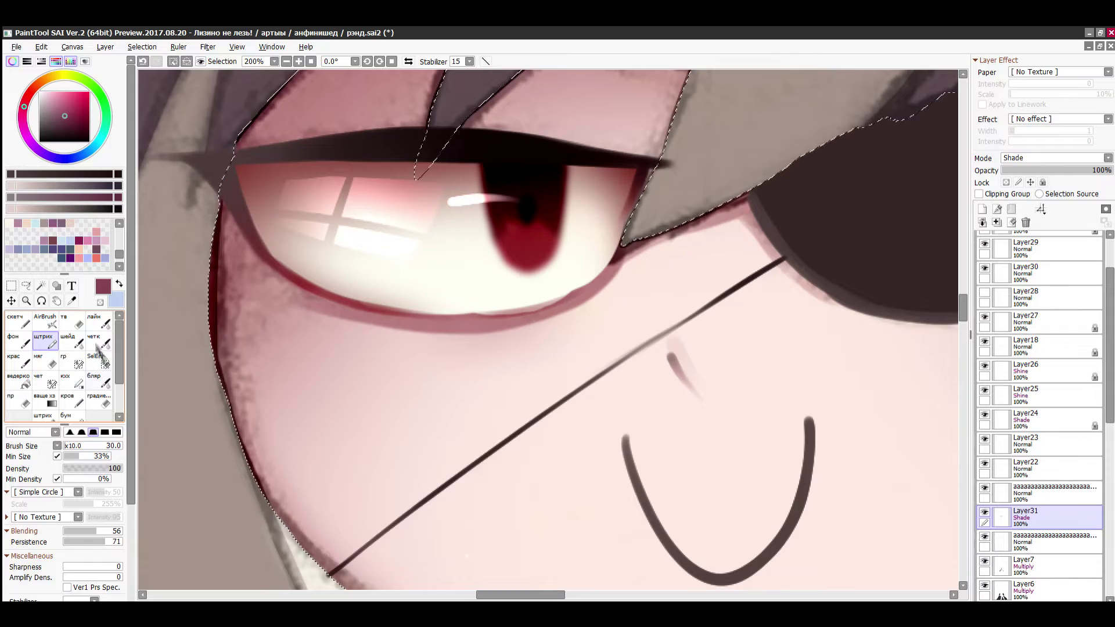
{"action": "left_click", "coordinate": [98, 381]}
{"action": "scroll", "coordinate": [571, 296], "scroll_direction": "down", "scroll_amount": 10}
{"action": "scroll", "coordinate": [566, 298], "scroll_direction": "up", "scroll_amount": 10}
{"action": "mouse_move", "coordinate": [548, 350]}
{"action": "left_mouse_down"}
{"action": "mouse_move", "coordinate": [438, 349]}
{"action": "mouse_move", "coordinate": [339, 325]}
{"action": "left_mouse_up"}
- Rework the shading around the eyepatch and paint a dark pink shadow on the skin along its lower edge
{"action": "scroll", "coordinate": [472, 283], "scroll_direction": "down", "scroll_amount": 4}
{"action": "scroll", "coordinate": [485, 284], "scroll_direction": "up", "scroll_amount": 3}
{"action": "key", "text": "b"}
{"action": "right_click", "coordinate": [666, 341]}
{"action": "key", "text": "ctrl+z"}
{"action": "left_click", "coordinate": [98, 401]}
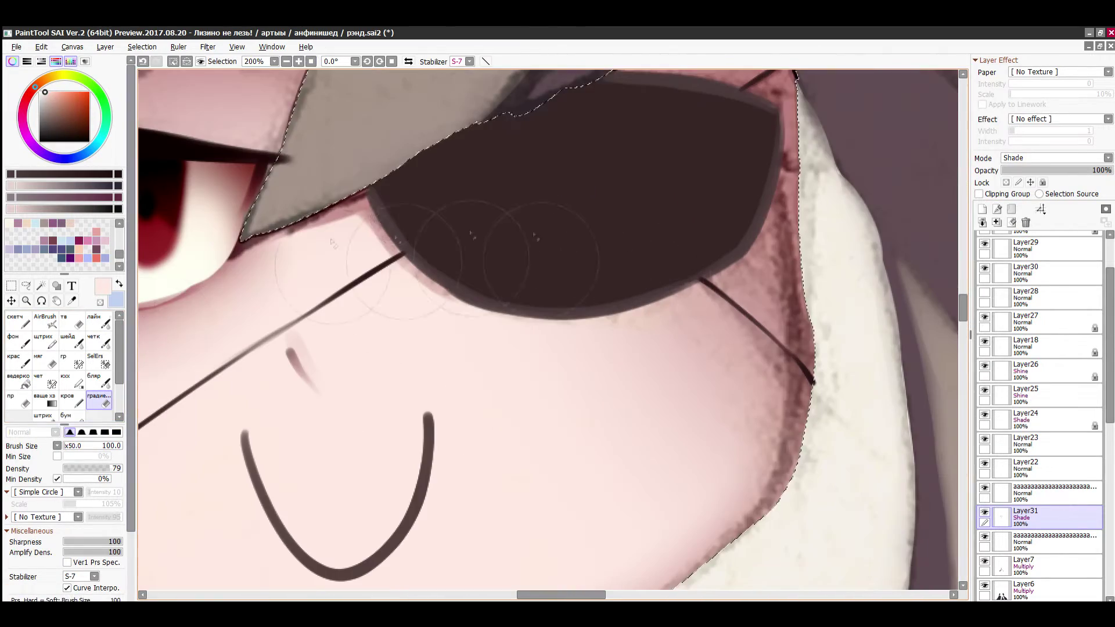
{"action": "left_click", "coordinate": [43, 341]}
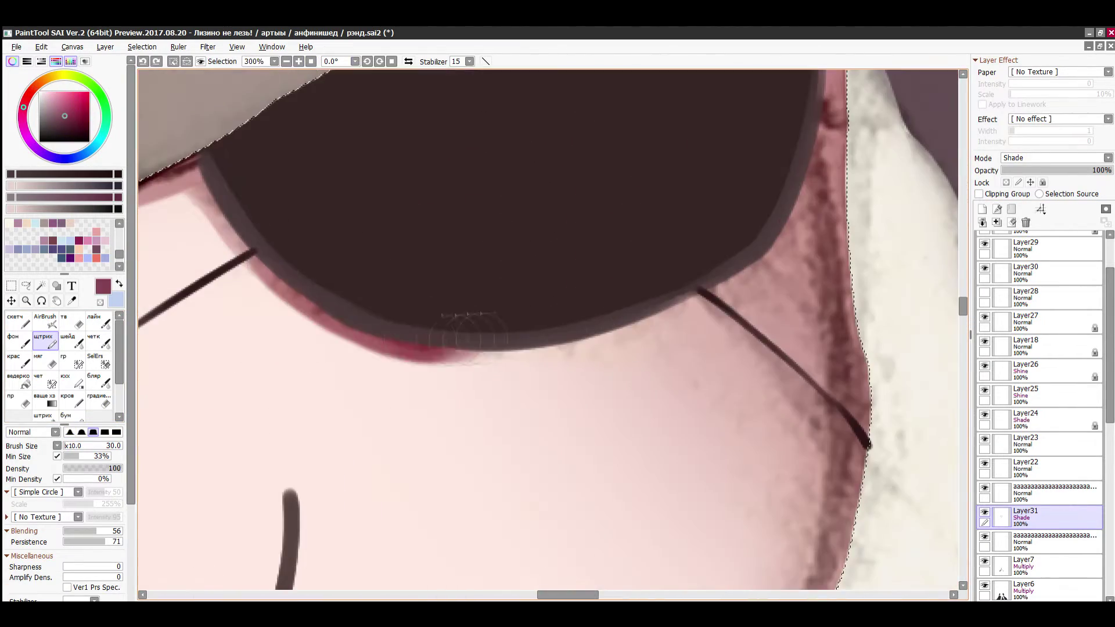
{"action": "mouse_move", "coordinate": [219, 259]}
{"action": "left_mouse_down"}
{"action": "mouse_move", "coordinate": [490, 390]}
{"action": "mouse_move", "coordinate": [653, 369]}
{"action": "left_mouse_up"}
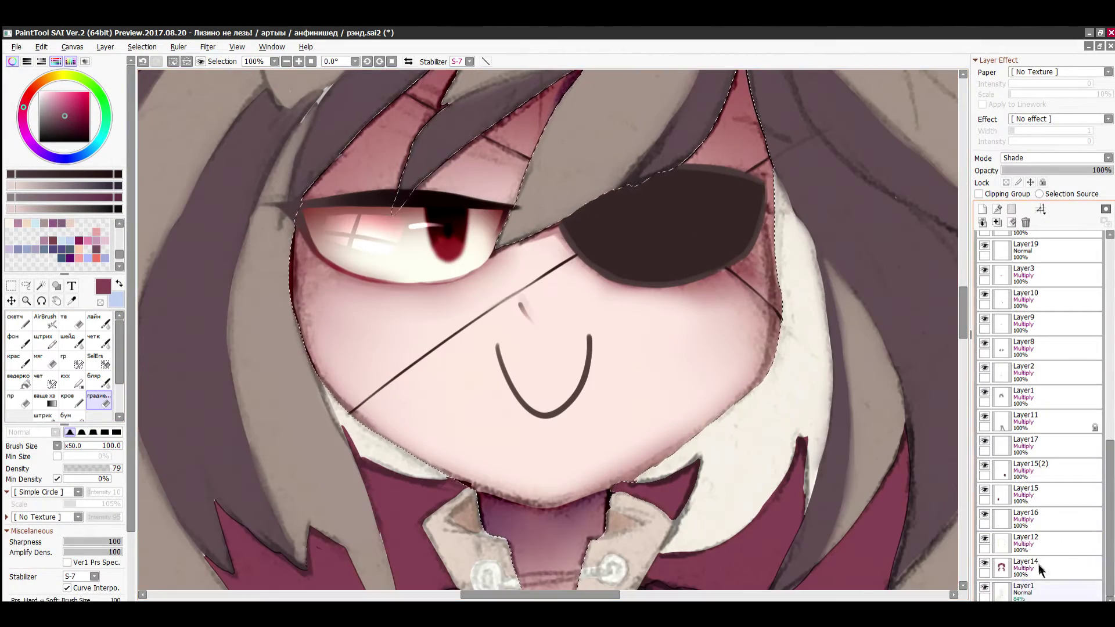
- Erase the rough sketch lines along the face outline from the bottom sketch layer
{"action": "left_click", "coordinate": [1040, 591]}
{"action": "left_click", "coordinate": [71, 322]}
{"action": "left_click", "coordinate": [49, 415]}
{"action": "mouse_move", "coordinate": [302, 246]}
{"action": "left_mouse_down"}
{"action": "mouse_move", "coordinate": [309, 348]}
{"action": "mouse_move", "coordinate": [323, 308]}
{"action": "left_mouse_up"}
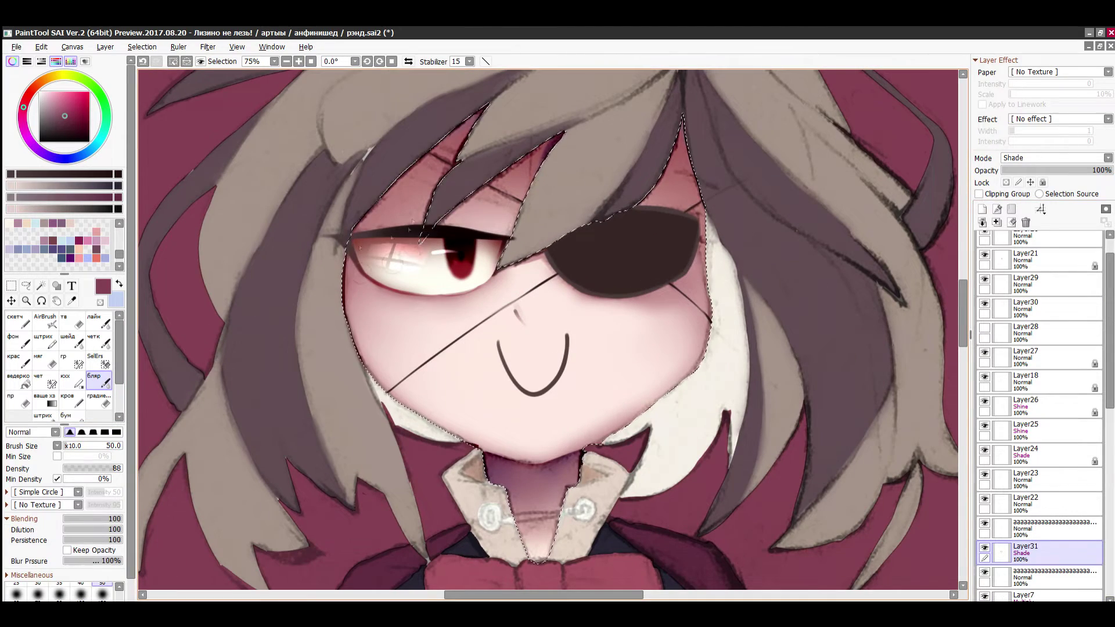
- Deepen the hair's shadows on the face with the size 80 brush and erase leftover sketch lines from the bottom layer
{"action": "left_click", "coordinate": [45, 341]}
{"action": "key", "text": "ctrl+z"}
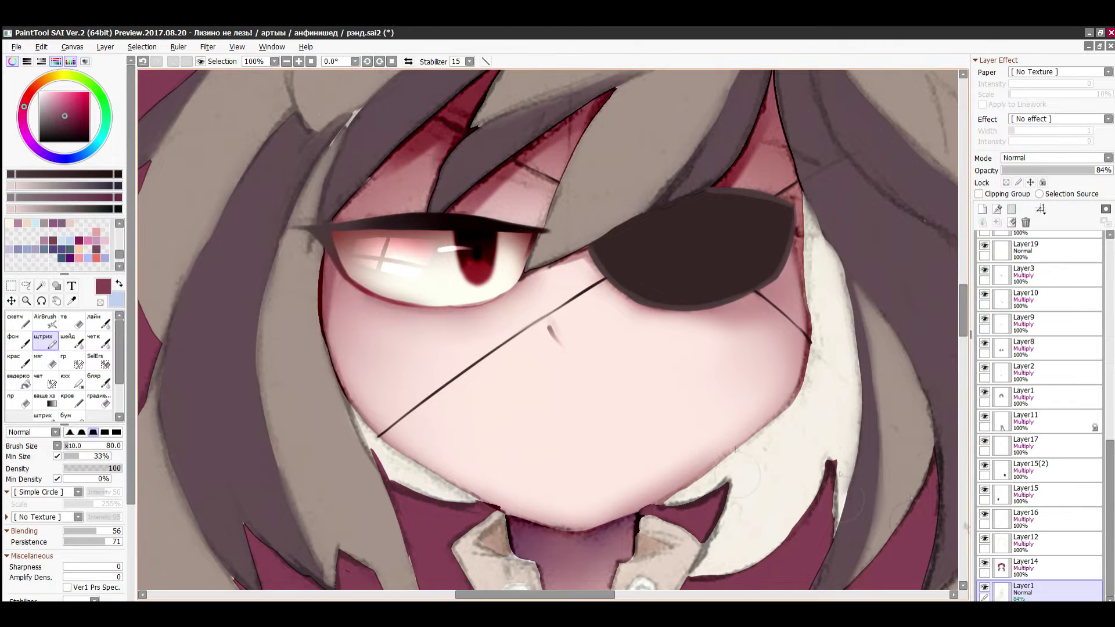
{"action": "left_click", "coordinate": [28, 399]}
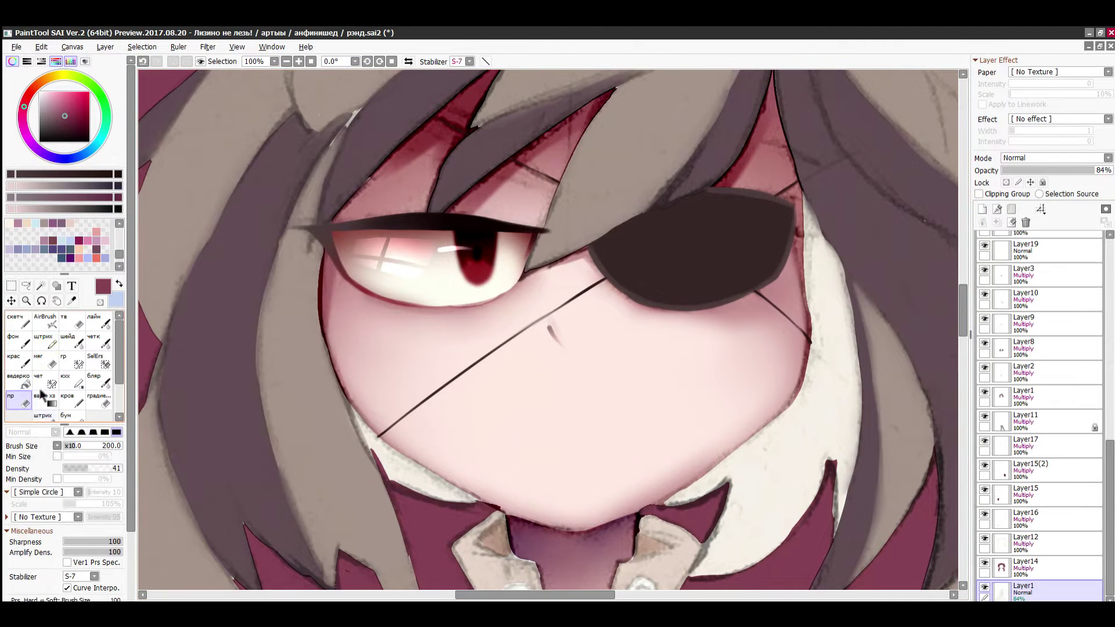
{"action": "scroll", "coordinate": [549, 272], "scroll_direction": "up", "scroll_amount": 5}
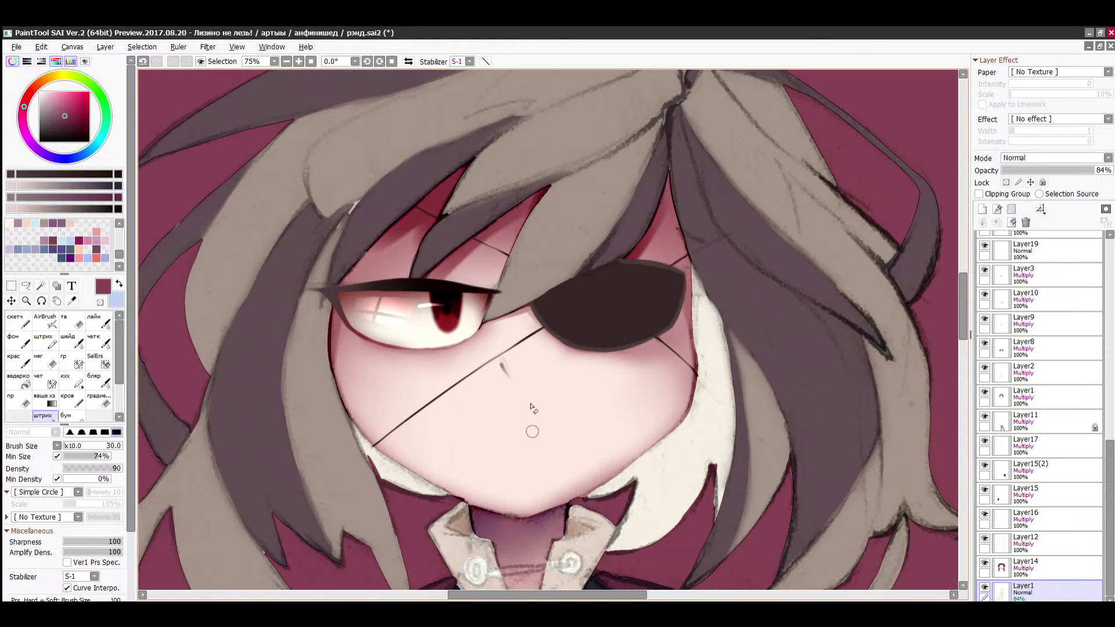
{"action": "scroll", "coordinate": [1102, 393], "scroll_direction": "up", "scroll_amount": 3}
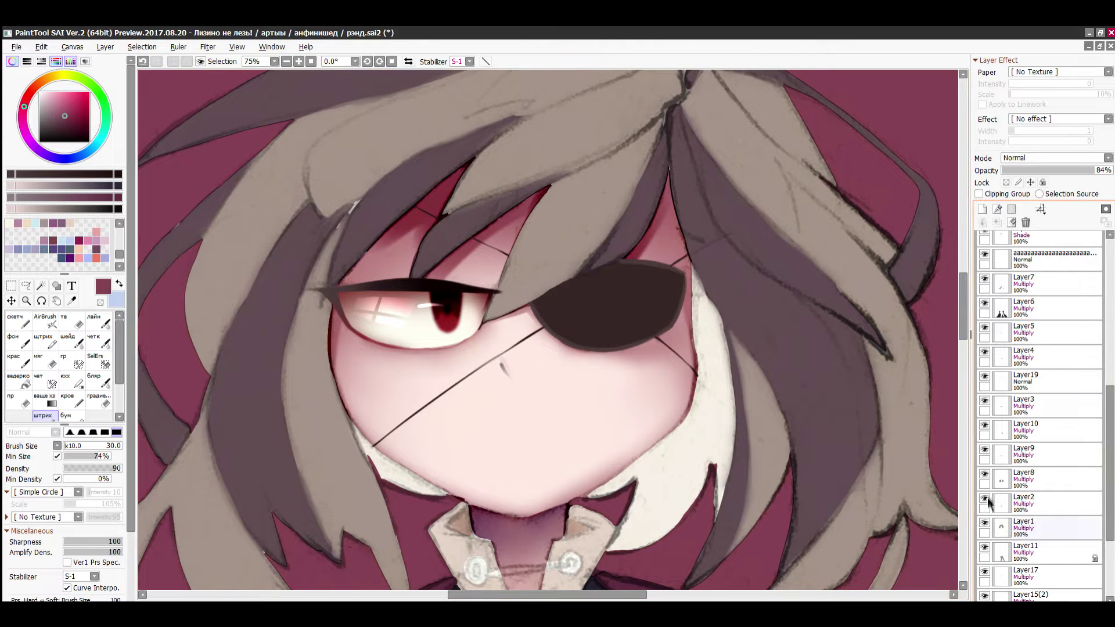
- Soften the face shading on Layer31 and airbrush a muted pink over the cheeks with the size 550 brush
{"action": "left_click_drag", "start_coordinate": [1110, 457], "coordinate": [1110, 415]}
{"action": "left_click", "coordinate": [1049, 336]}
{"action": "left_click", "coordinate": [95, 380]}
{"action": "left_click", "coordinate": [99, 400]}
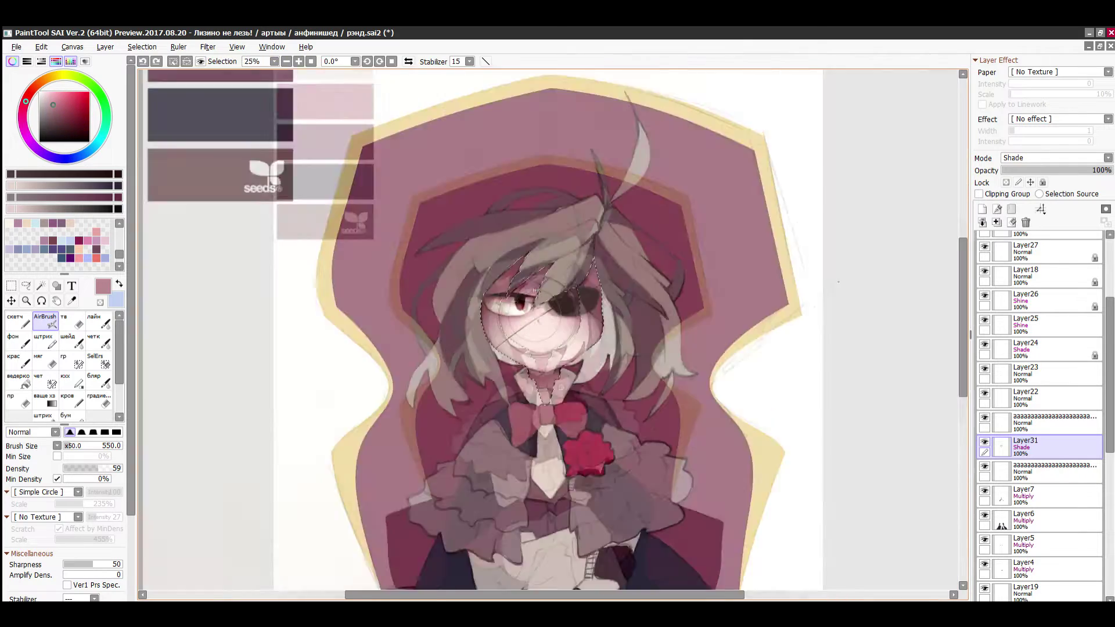
{"action": "scroll", "coordinate": [479, 287], "scroll_direction": "up", "scroll_amount": 1}
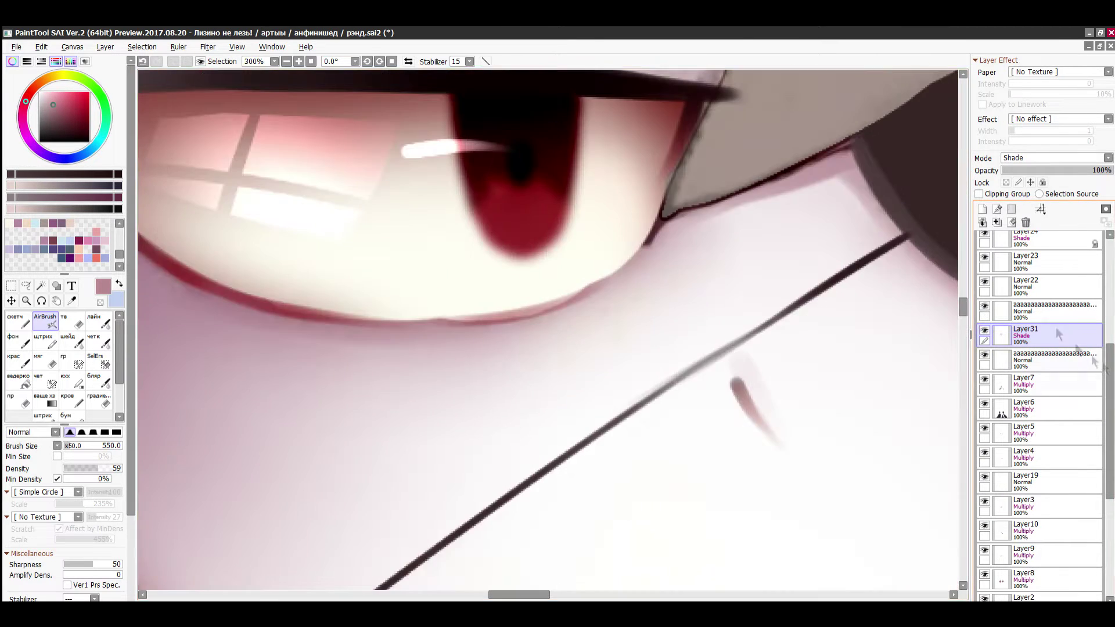
- Clean up the flat colours around the face and redraw the mouth as a thin smile on a new layer
{"action": "left_click", "coordinate": [1025, 463]}
{"action": "left_click", "coordinate": [72, 320]}
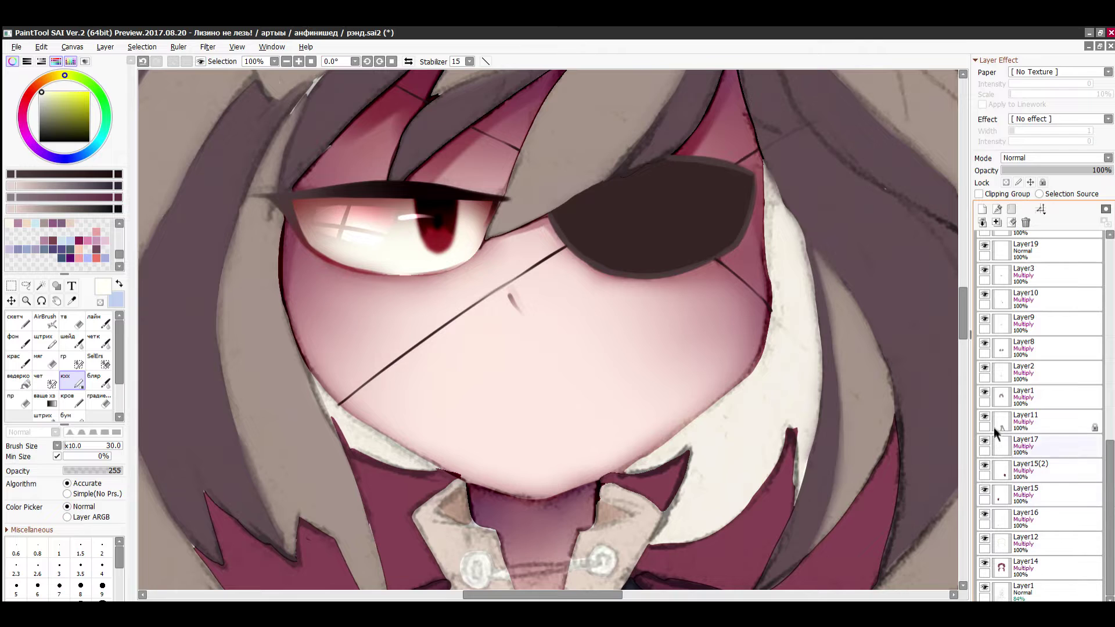
{"action": "left_click", "coordinate": [997, 444]}
{"action": "key", "text": "e"}
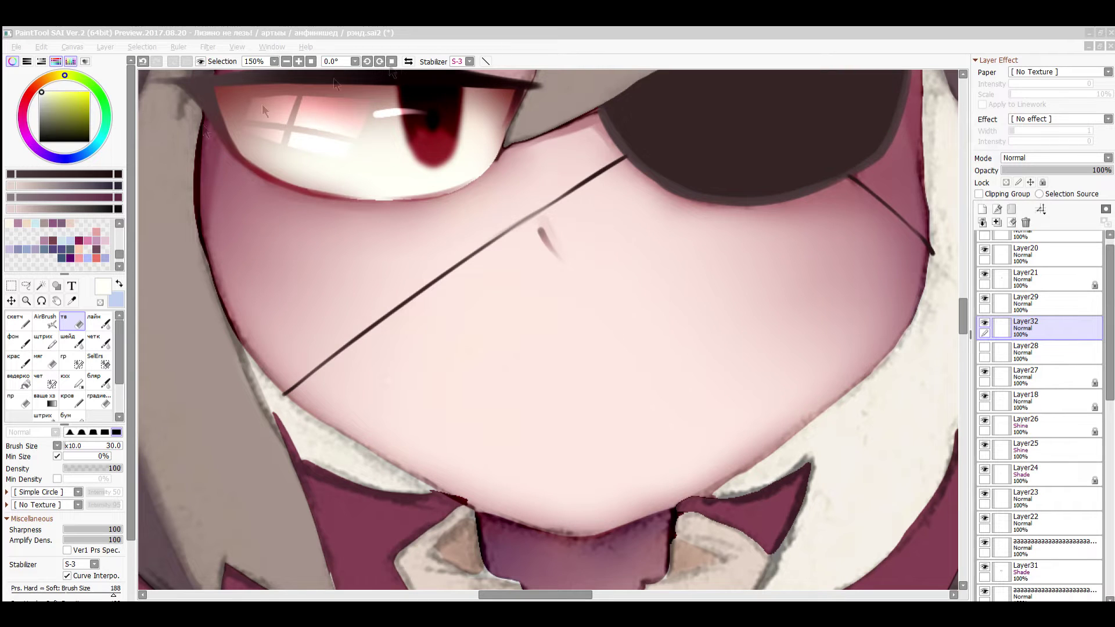
{"action": "left_click", "coordinate": [99, 321]}
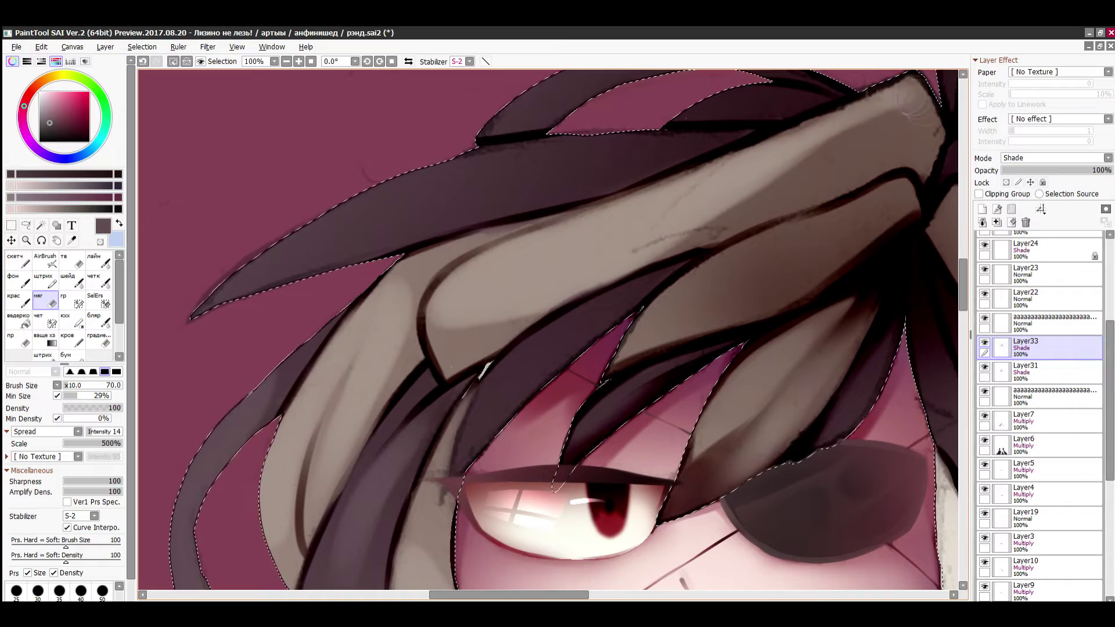
- Soften the hair shading on Layer33 with the size 70 eraser and paint further hair shadows on Layer34 in Shade mode
{"action": "left_click_drag", "start_coordinate": [916, 105], "coordinate": [931, 132]}
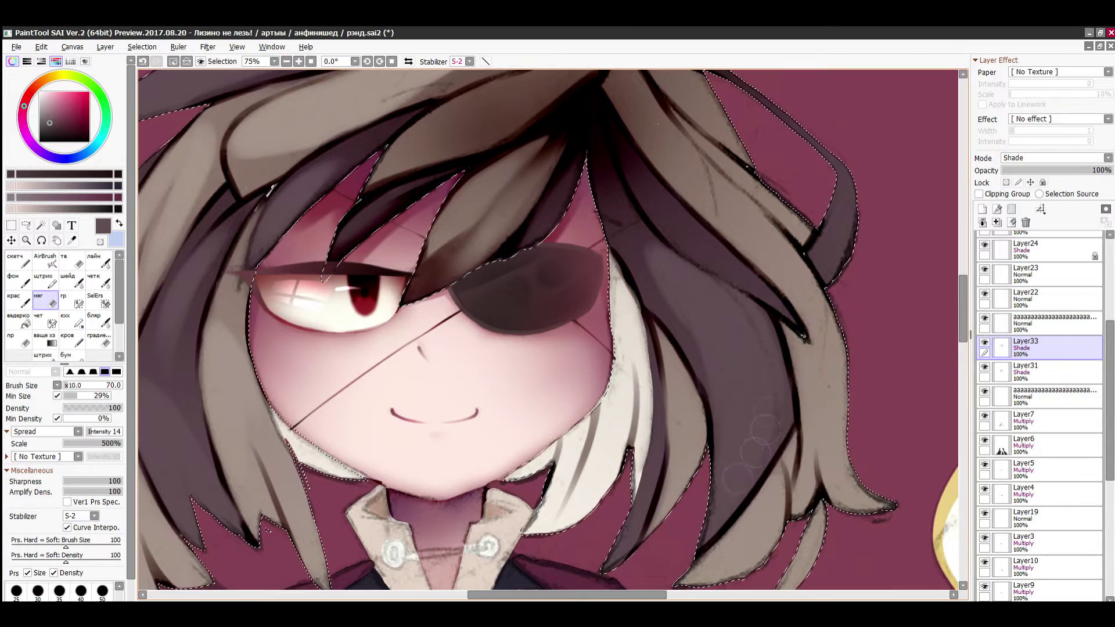
{"action": "left_click_drag", "start_coordinate": [616, 130], "coordinate": [794, 307]}
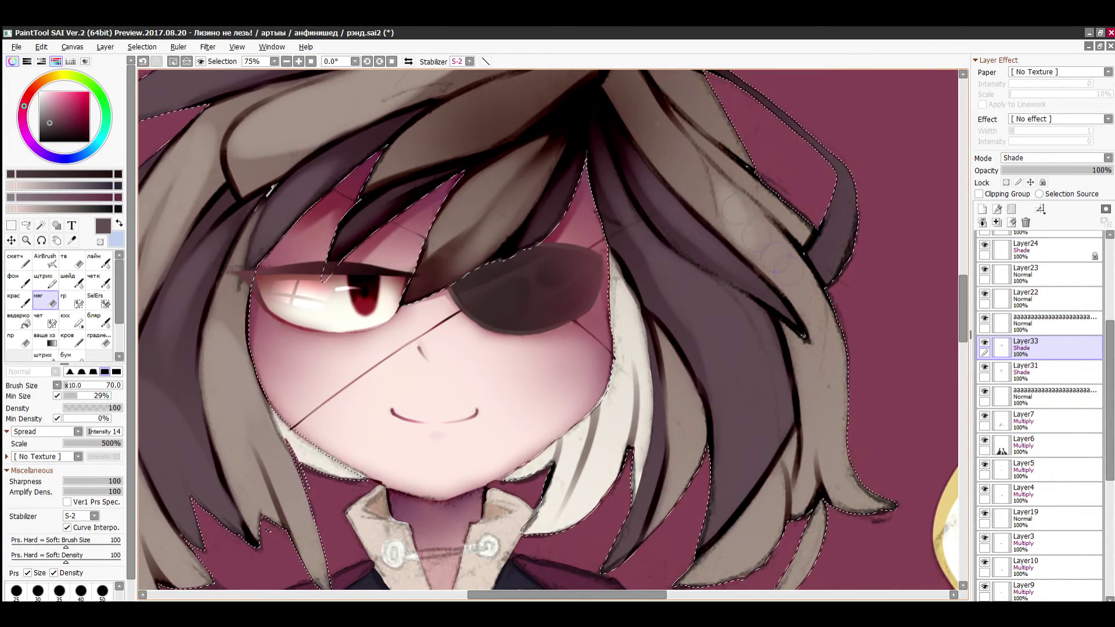
{"action": "left_click_drag", "start_coordinate": [728, 200], "coordinate": [810, 300]}
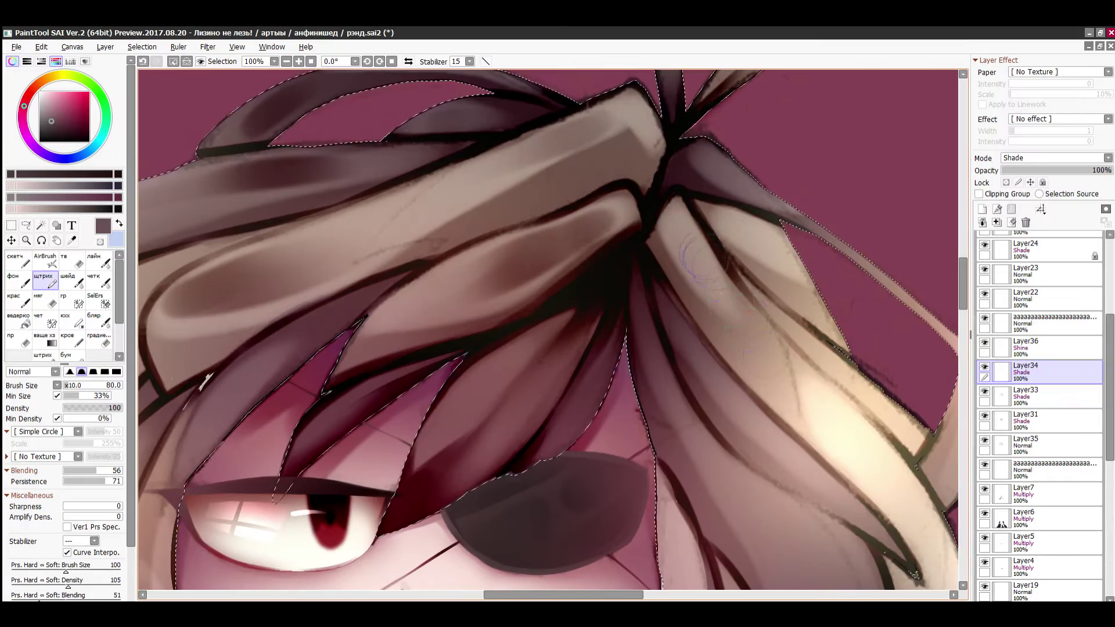
{"action": "left_click_drag", "start_coordinate": [525, 351], "coordinate": [488, 388]}
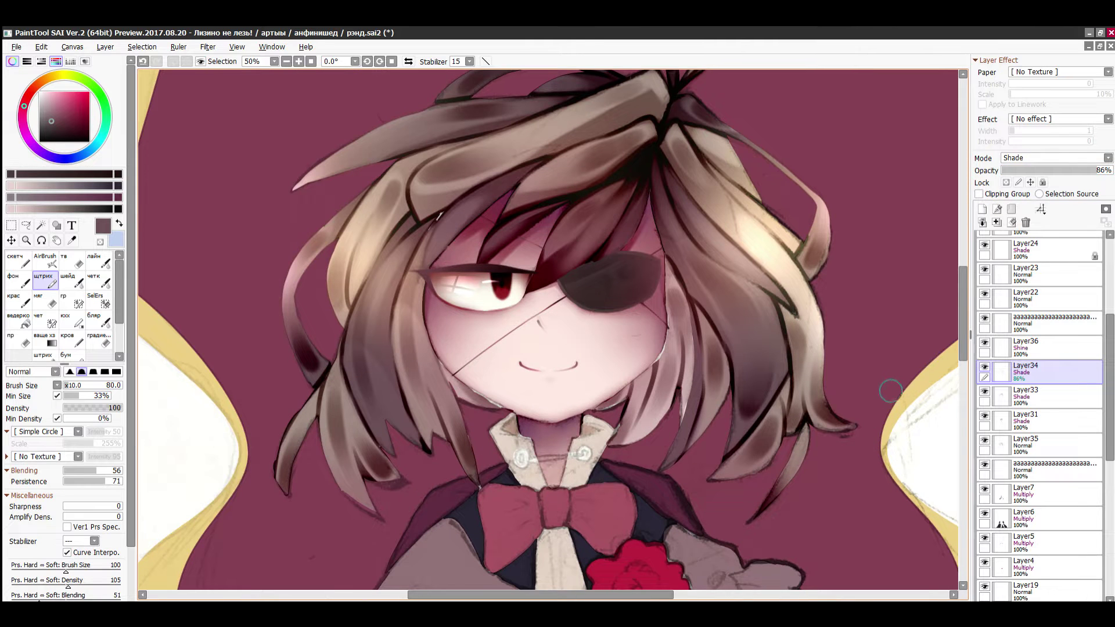
- Hide the shading layers from Layer36 to Layer35 and the bottom sketch layer, and set the canvas background to bright green
{"action": "left_click_drag", "start_coordinate": [984, 342], "coordinate": [984, 440]}
{"action": "left_click", "coordinate": [105, 47]}
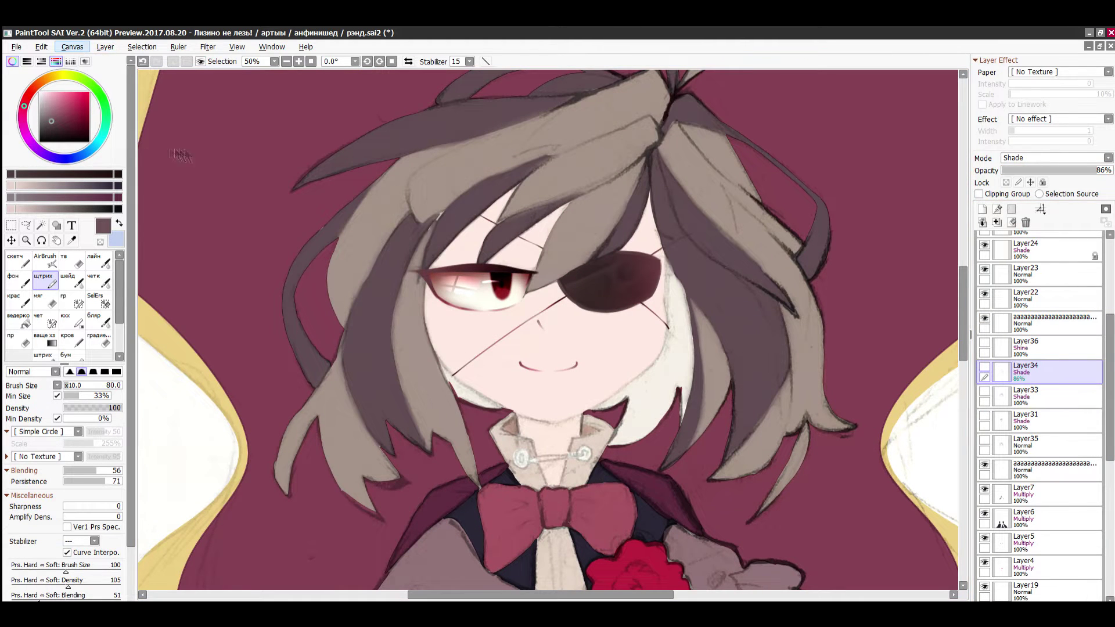
{"action": "left_click", "coordinate": [242, 268]}
{"action": "left_click", "coordinate": [576, 318]}
{"action": "left_click", "coordinate": [535, 323]}
{"action": "left_click", "coordinate": [583, 378]}
{"action": "scroll", "coordinate": [984, 557], "scroll_direction": "down", "scroll_amount": 5}
{"action": "left_click", "coordinate": [984, 587]}
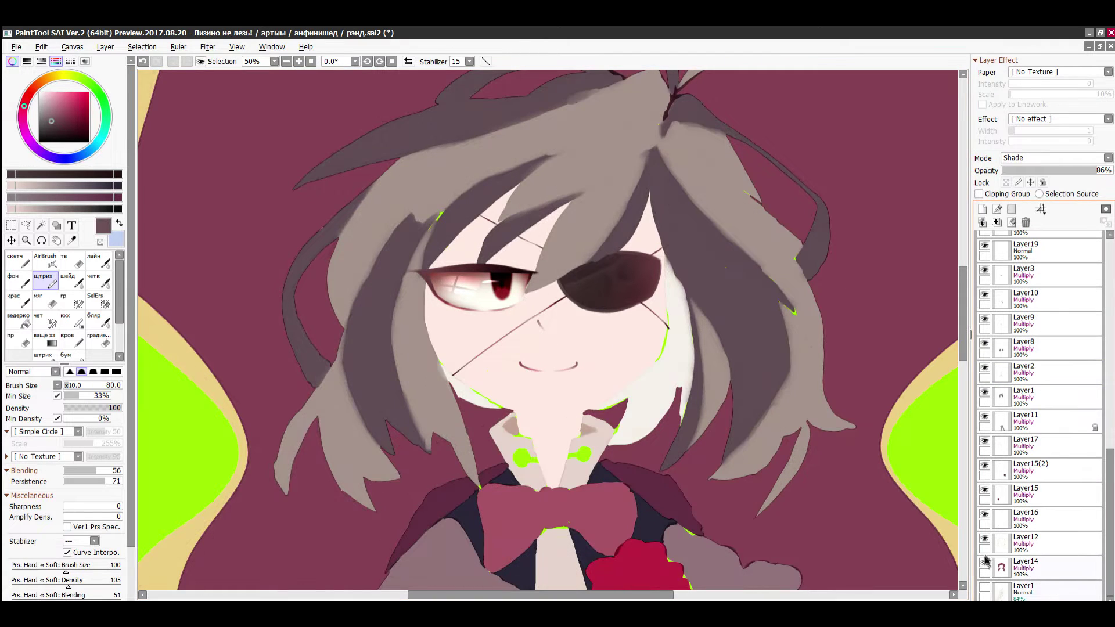
- Paint soft shadows over the trouser legs on layer мягк тен with the шейд brush at size 320
{"action": "scroll", "coordinate": [1109, 459], "scroll_direction": "up", "scroll_amount": 3}
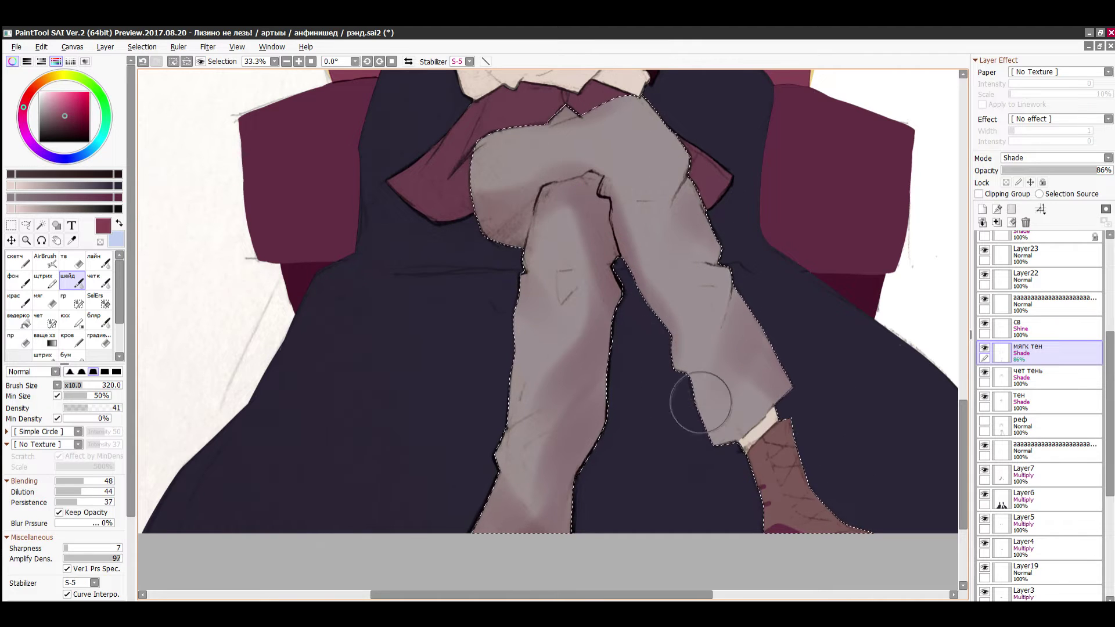
{"action": "scroll", "coordinate": [400, 185], "scroll_direction": "down", "scroll_amount": 4}
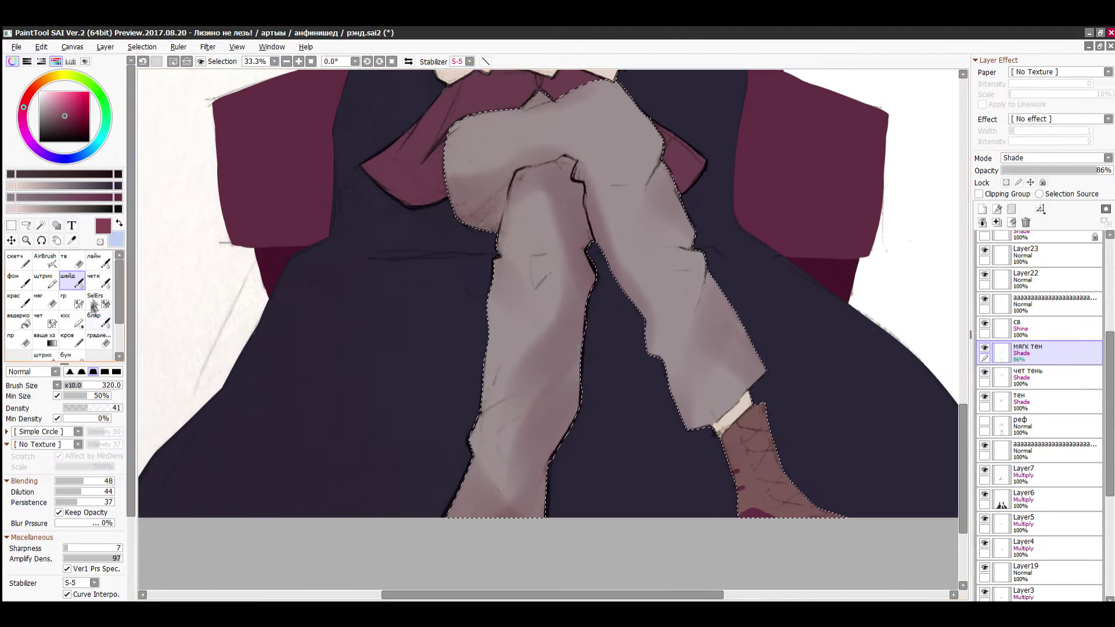
{"action": "left_click", "coordinate": [71, 300]}
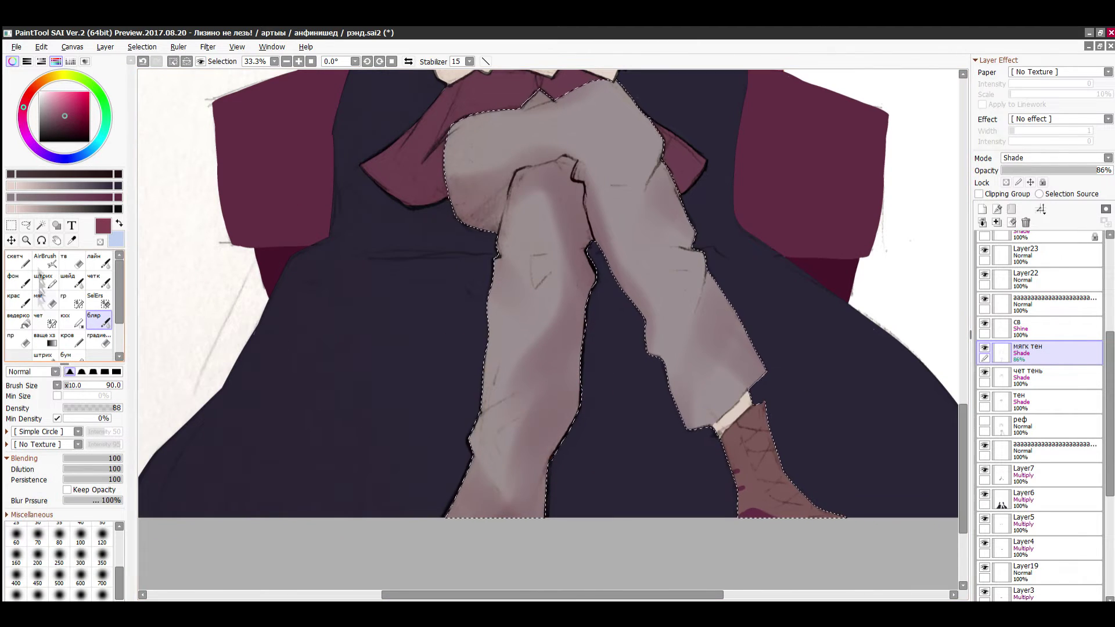
{"action": "left_click", "coordinate": [72, 281]}
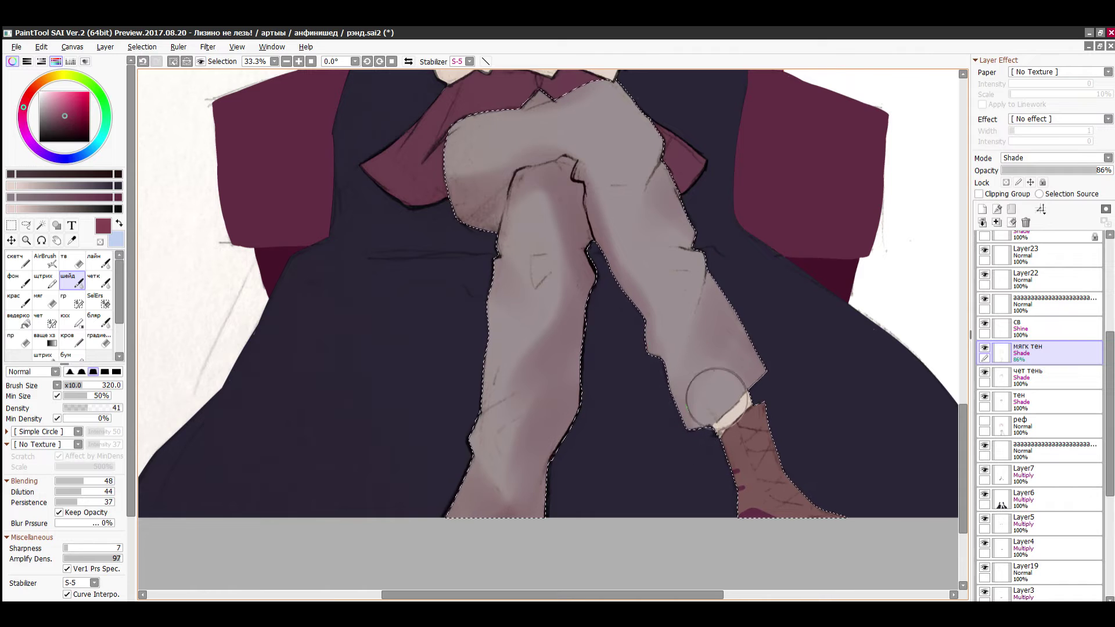
- Paint a triangular fold shadow on the straight leg's shin on layer тен and blend it with the size 90 blur brush
{"action": "left_click", "coordinate": [1021, 400]}
{"action": "left_click", "coordinate": [46, 281]}
{"action": "scroll", "coordinate": [528, 499], "scroll_direction": "up", "scroll_amount": 3}
{"action": "mouse_move", "coordinate": [451, 309]}
{"action": "left_mouse_down"}
{"action": "mouse_move", "coordinate": [514, 407]}
{"action": "mouse_move", "coordinate": [584, 230]}
{"action": "left_mouse_up"}
{"action": "left_click_drag", "start_coordinate": [504, 383], "coordinate": [552, 464]}
{"action": "left_click", "coordinate": [99, 320]}
{"action": "mouse_move", "coordinate": [479, 325]}
{"action": "left_mouse_down"}
{"action": "mouse_move", "coordinate": [546, 435]}
{"action": "mouse_move", "coordinate": [551, 262]}
{"action": "left_mouse_up"}
{"action": "mouse_move", "coordinate": [465, 307]}
{"action": "left_mouse_down"}
{"action": "mouse_move", "coordinate": [494, 366]}
{"action": "mouse_move", "coordinate": [493, 290]}
{"action": "left_mouse_up"}
{"action": "scroll", "coordinate": [434, 434], "scroll_direction": "down", "scroll_amount": 1}
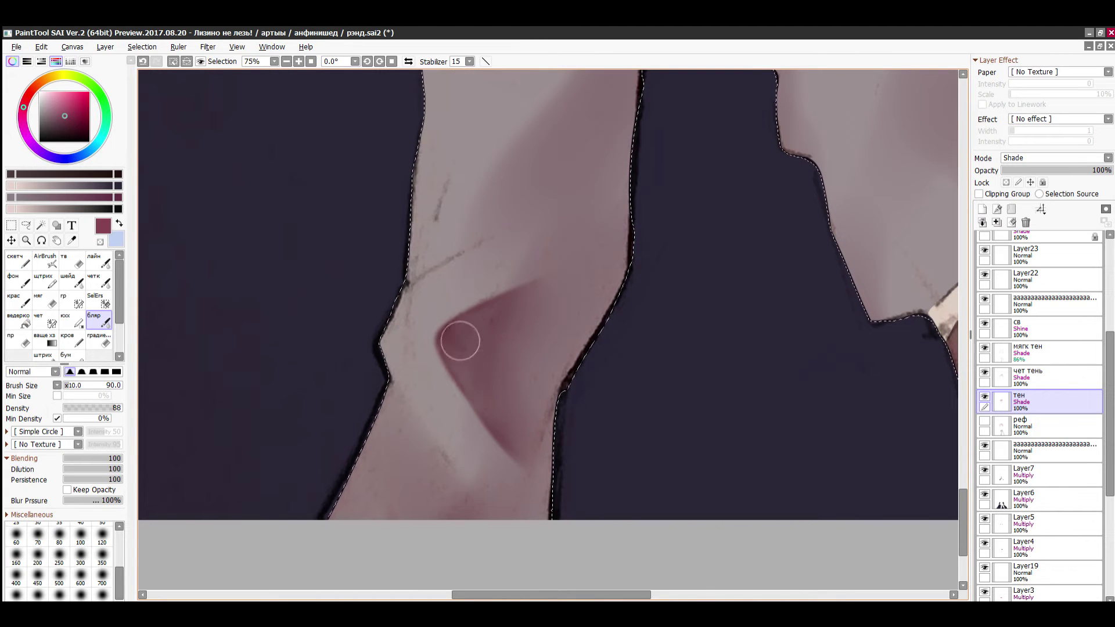
{"action": "left_click_drag", "start_coordinate": [512, 426], "coordinate": [521, 482]}
- Add a dark fold shadow along the shin's outer edge and blend it with an enlarged blur brush
{"action": "left_click", "coordinate": [46, 281]}
{"action": "left_click_drag", "start_coordinate": [388, 377], "coordinate": [461, 491]}
{"action": "left_click", "coordinate": [99, 280]}
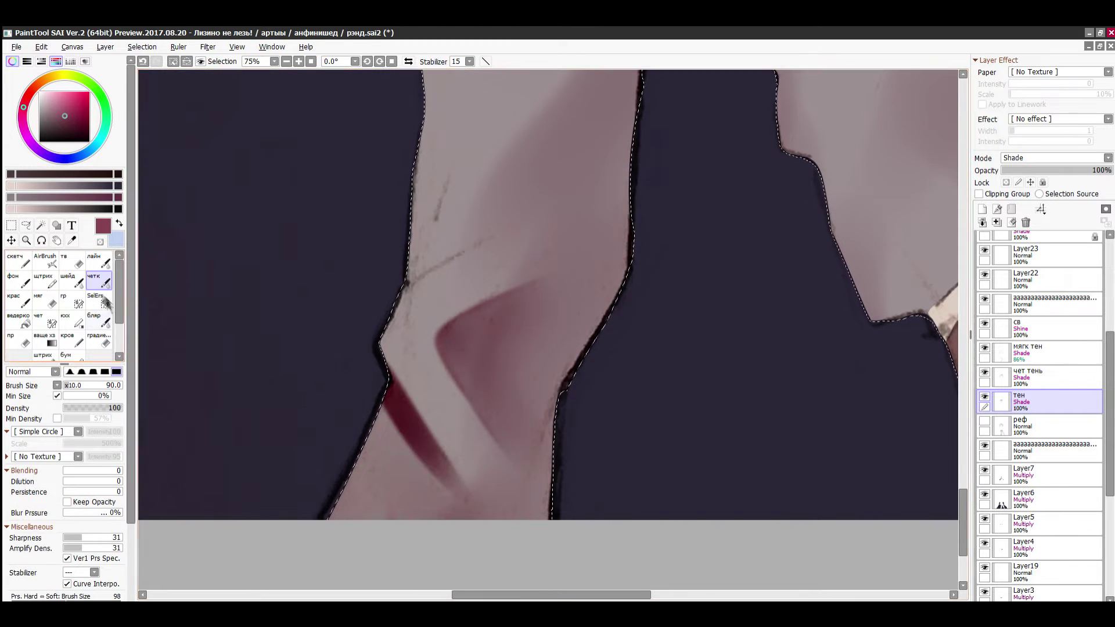
{"action": "left_click", "coordinate": [99, 319]}
{"action": "key", "text": "bracketright"}
{"action": "key", "text": "bracketright"}
{"action": "key", "text": "bracketright"}
{"action": "left_click_drag", "start_coordinate": [382, 434], "coordinate": [430, 476]}
- Paint a diagonal fold shadow across the straight leg above the shin bend and blend its upper edge
{"action": "left_click", "coordinate": [46, 281]}
{"action": "left_click_drag", "start_coordinate": [409, 278], "coordinate": [574, 178]}
{"action": "mouse_move", "coordinate": [415, 168]}
{"action": "left_mouse_down"}
{"action": "mouse_move", "coordinate": [423, 250]}
{"action": "mouse_move", "coordinate": [467, 203]}
{"action": "left_mouse_up"}
{"action": "left_click", "coordinate": [99, 320]}
{"action": "left_click_drag", "start_coordinate": [441, 223], "coordinate": [521, 187]}
{"action": "mouse_move", "coordinate": [475, 215]}
{"action": "left_mouse_down"}
{"action": "mouse_move", "coordinate": [526, 192]}
{"action": "mouse_move", "coordinate": [494, 262]}
{"action": "mouse_move", "coordinate": [552, 203]}
{"action": "left_mouse_up"}
- Paint a small kite-shaped fold shadow below the straight leg's knee and undo the extra stroke at the outer edge
{"action": "scroll", "coordinate": [532, 511], "scroll_direction": "down", "scroll_amount": 2}
{"action": "left_click", "coordinate": [45, 281]}
{"action": "scroll", "coordinate": [548, 285], "scroll_direction": "up", "scroll_amount": 3}
{"action": "left_click_drag", "start_coordinate": [554, 211], "coordinate": [500, 262]}
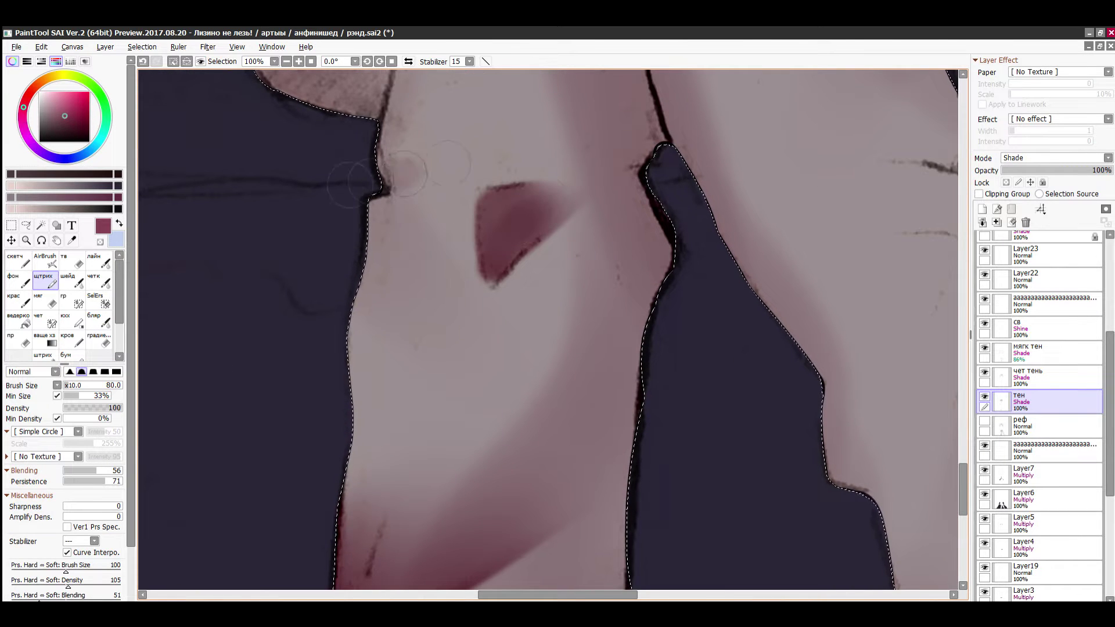
{"action": "left_click_drag", "start_coordinate": [386, 177], "coordinate": [453, 165]}
{"action": "left_click_drag", "start_coordinate": [389, 180], "coordinate": [493, 167]}
{"action": "key", "text": "ctrl+z"}
{"action": "scroll", "coordinate": [435, 112], "scroll_direction": "down", "scroll_amount": 4}
{"action": "scroll", "coordinate": [613, 239], "scroll_direction": "up", "scroll_amount": 3}
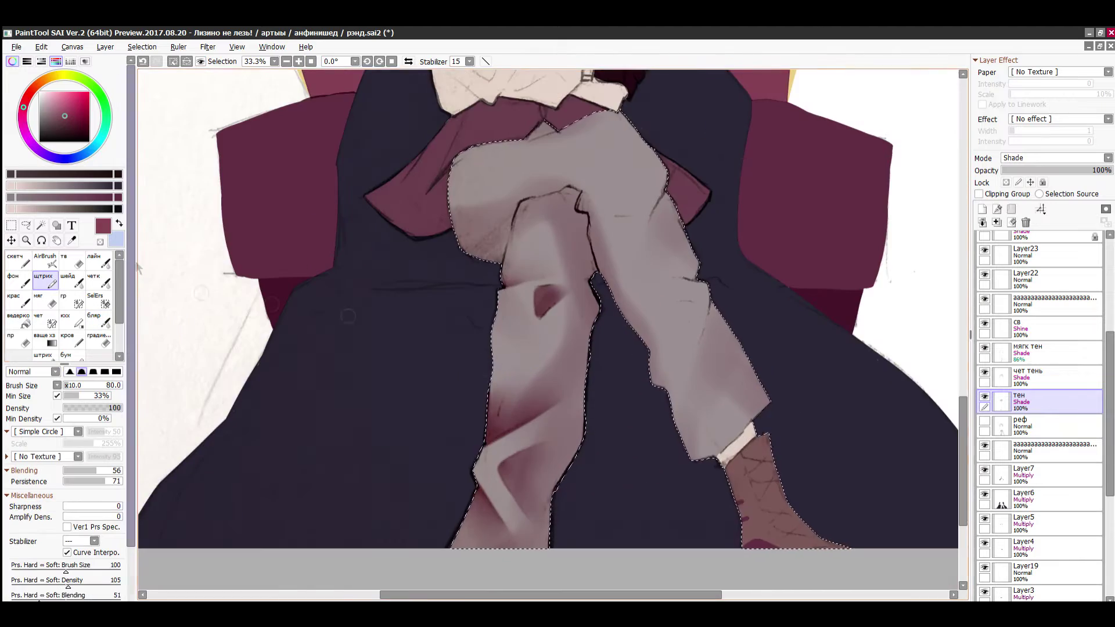
- Shade the straight leg's knee beneath the crossed thigh and blend it with the size 150 blur brush
{"action": "left_click_drag", "start_coordinate": [598, 166], "coordinate": [499, 119]}
{"action": "mouse_move", "coordinate": [587, 273]}
{"action": "left_mouse_down"}
{"action": "mouse_move", "coordinate": [494, 360]}
{"action": "mouse_move", "coordinate": [584, 282]}
{"action": "left_mouse_up"}
{"action": "left_click", "coordinate": [99, 319]}
{"action": "scroll", "coordinate": [547, 384], "scroll_direction": "up", "scroll_amount": 3}
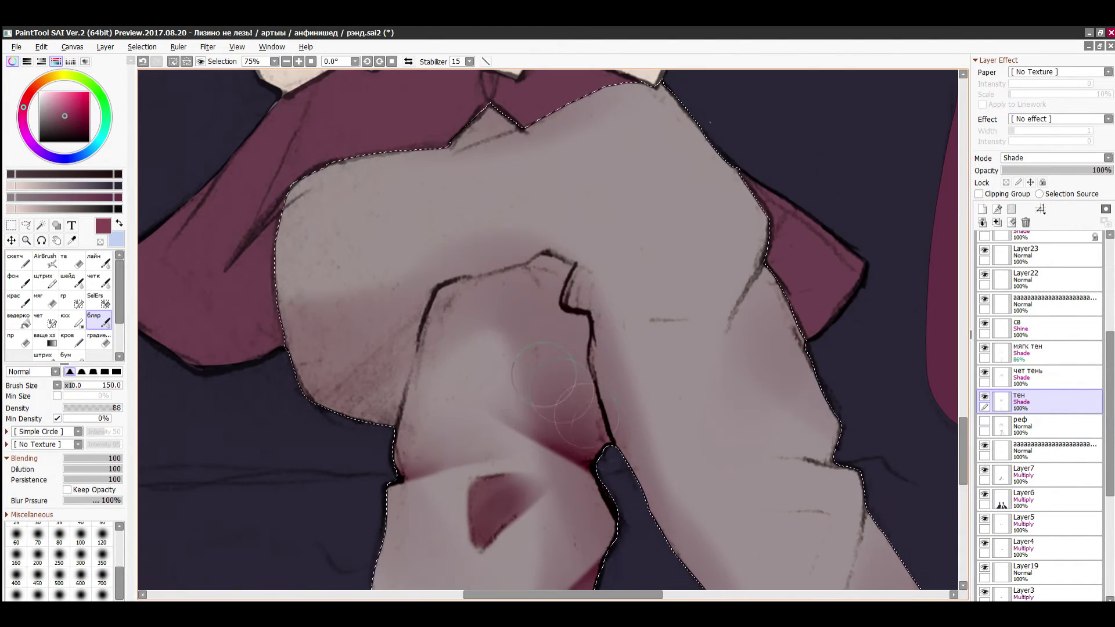
- Paint fold shadows along the crossed thigh's lower edge and just below its knee, and blend them into the fabric
{"action": "left_click", "coordinate": [45, 281]}
{"action": "mouse_move", "coordinate": [564, 300]}
{"action": "left_mouse_down"}
{"action": "mouse_move", "coordinate": [674, 303]}
{"action": "mouse_move", "coordinate": [781, 210]}
{"action": "mouse_move", "coordinate": [723, 405]}
{"action": "left_mouse_up"}
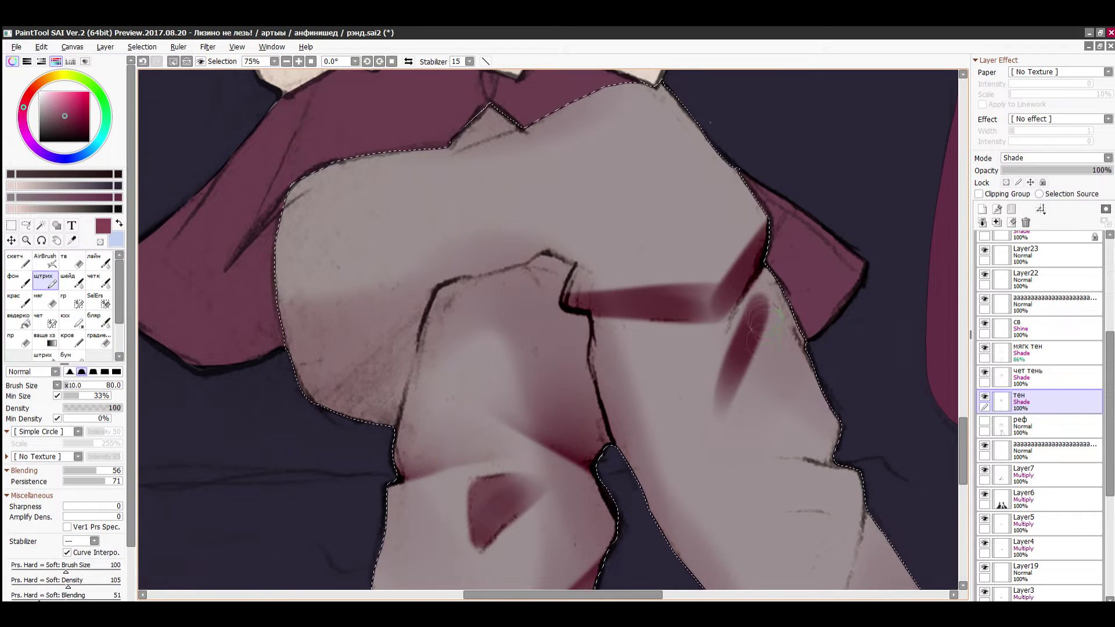
{"action": "left_click_drag", "start_coordinate": [761, 302], "coordinate": [793, 391]}
{"action": "left_click", "coordinate": [99, 339]}
{"action": "left_click", "coordinate": [99, 320]}
{"action": "left_click_drag", "start_coordinate": [725, 372], "coordinate": [761, 387]}
{"action": "mouse_move", "coordinate": [743, 246]}
{"action": "left_mouse_down"}
{"action": "mouse_move", "coordinate": [618, 278]}
{"action": "mouse_move", "coordinate": [699, 264]}
{"action": "left_mouse_up"}
{"action": "left_click", "coordinate": [311, 61]}
{"action": "scroll", "coordinate": [563, 457], "scroll_direction": "up", "scroll_amount": 5}
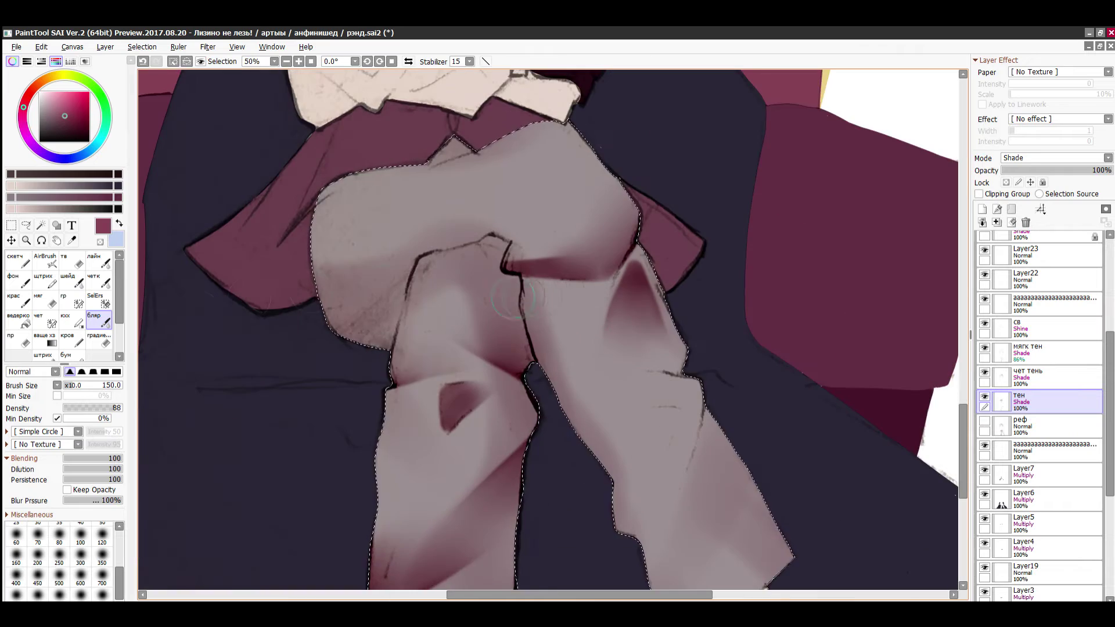
- Paint a curved fold shadow along the crossed leg's inner edge below the thigh and blend it
{"action": "scroll", "coordinate": [490, 294], "scroll_direction": "up", "scroll_amount": 2}
{"action": "left_click", "coordinate": [45, 281]}
{"action": "left_click_drag", "start_coordinate": [568, 297], "coordinate": [597, 371]}
{"action": "mouse_move", "coordinate": [572, 293]}
{"action": "left_mouse_down"}
{"action": "mouse_move", "coordinate": [636, 309]}
{"action": "mouse_move", "coordinate": [584, 316]}
{"action": "mouse_move", "coordinate": [575, 354]}
{"action": "left_mouse_up"}
{"action": "left_click", "coordinate": [99, 320]}
{"action": "left_click", "coordinate": [311, 61]}
{"action": "scroll", "coordinate": [556, 455], "scroll_direction": "up", "scroll_amount": 7}
- Shade the underside of the crossed thigh beside the straight leg and blend it with the size 90 blur brush
{"action": "left_click", "coordinate": [46, 281]}
{"action": "left_click_drag", "start_coordinate": [409, 263], "coordinate": [316, 360]}
{"action": "left_click", "coordinate": [99, 320]}
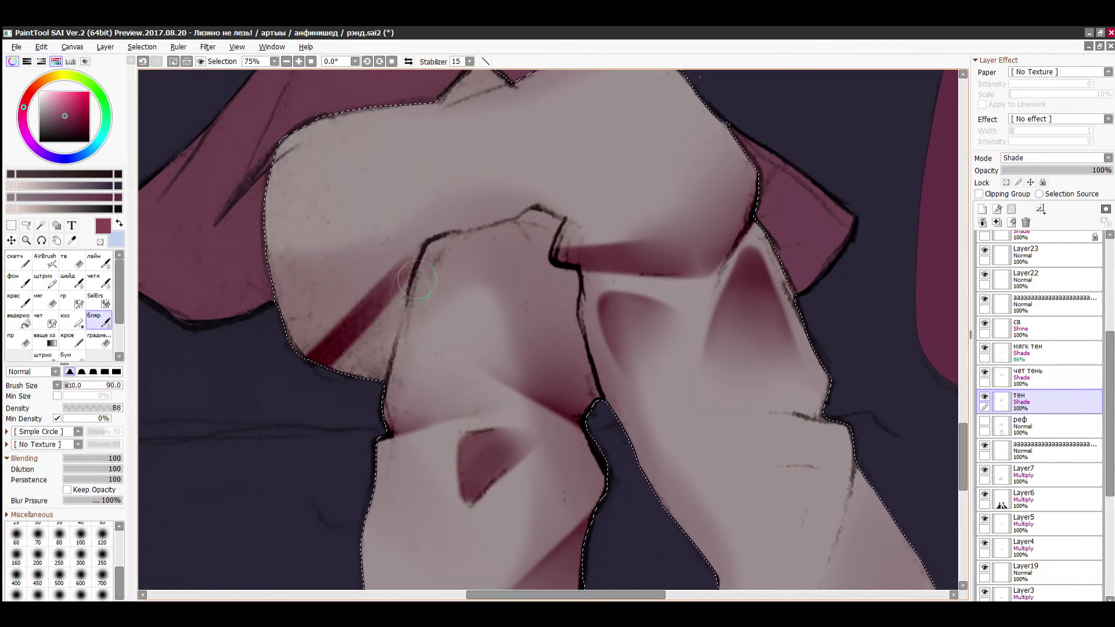
{"action": "left_click_drag", "start_coordinate": [399, 291], "coordinate": [332, 365]}
{"action": "left_click", "coordinate": [45, 281]}
{"action": "mouse_move", "coordinate": [441, 229]}
{"action": "left_mouse_down"}
{"action": "mouse_move", "coordinate": [589, 195]}
{"action": "mouse_move", "coordinate": [444, 226]}
{"action": "left_mouse_up"}
{"action": "left_click", "coordinate": [99, 340]}
{"action": "left_click", "coordinate": [98, 320]}
{"action": "scroll", "coordinate": [427, 336], "scroll_direction": "down", "scroll_amount": 4}
- Paint angular fold shadows on the crossed leg's calf with the size 80 штрих brush
{"action": "scroll", "coordinate": [426, 336], "scroll_direction": "up", "scroll_amount": 2}
{"action": "left_click", "coordinate": [43, 278]}
{"action": "left_click_drag", "start_coordinate": [576, 307], "coordinate": [558, 391]}
{"action": "mouse_move", "coordinate": [493, 270]}
{"action": "left_mouse_down"}
{"action": "mouse_move", "coordinate": [546, 335]}
{"action": "mouse_move", "coordinate": [511, 349]}
{"action": "left_mouse_up"}
{"action": "left_click", "coordinate": [99, 320]}
{"action": "left_click", "coordinate": [45, 281]}
{"action": "left_click_drag", "start_coordinate": [558, 309], "coordinate": [536, 388]}
{"action": "left_click", "coordinate": [71, 281]}
{"action": "left_click_drag", "start_coordinate": [551, 337], "coordinate": [535, 410]}
{"action": "left_click", "coordinate": [99, 320]}
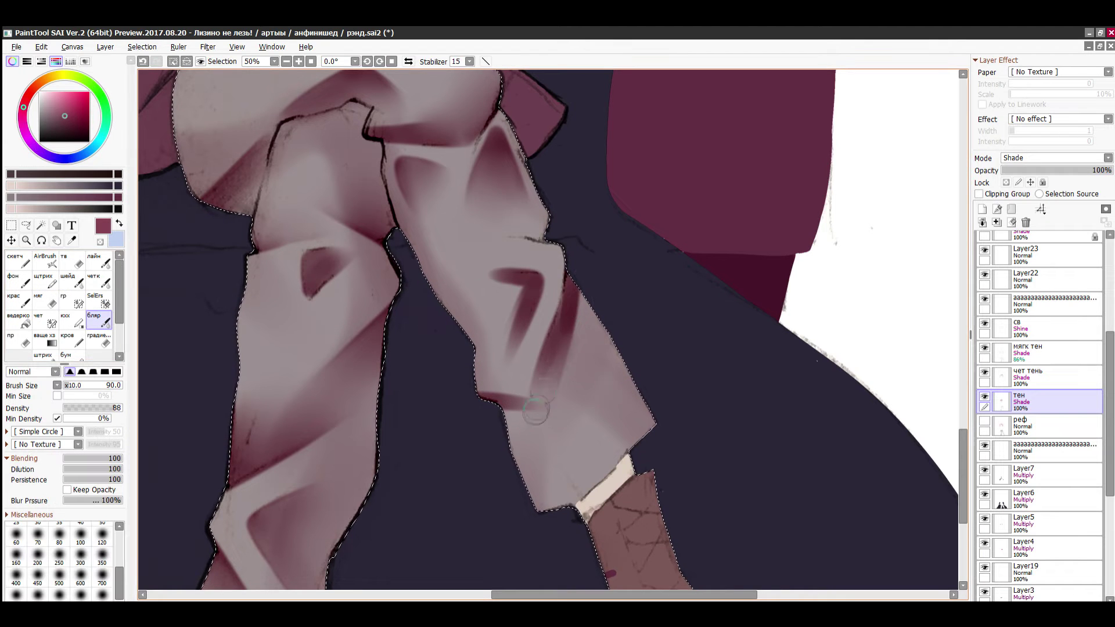
- Blend the crossed calf's fold shadows with the blur brush at size 160
{"action": "left_click", "coordinate": [16, 557]}
{"action": "left_click_drag", "start_coordinate": [572, 311], "coordinate": [560, 371]}
{"action": "left_click_drag", "start_coordinate": [523, 410], "coordinate": [496, 407]}
{"action": "mouse_move", "coordinate": [523, 291]}
{"action": "left_mouse_down"}
{"action": "mouse_move", "coordinate": [497, 297]}
{"action": "mouse_move", "coordinate": [511, 292]}
{"action": "mouse_move", "coordinate": [497, 325]}
{"action": "left_mouse_up"}
- Paint dark shadows near the crossed leg's trouser hem and blend them with the size 160 blur brush
{"action": "left_click", "coordinate": [43, 279]}
{"action": "key", "text": "b"}
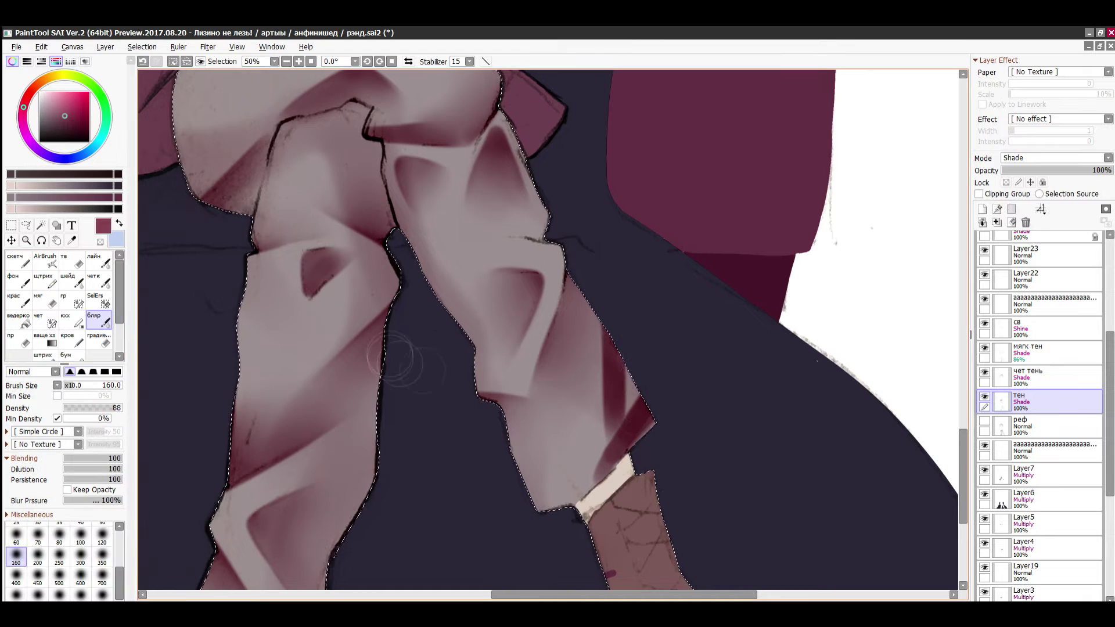
{"action": "key", "text": "n"}
{"action": "mouse_move", "coordinate": [500, 443]}
{"action": "left_mouse_down"}
{"action": "mouse_move", "coordinate": [583, 442]}
{"action": "mouse_move", "coordinate": [554, 472]}
{"action": "mouse_move", "coordinate": [572, 465]}
{"action": "left_mouse_up"}
{"action": "key", "text": "b"}
{"action": "scroll", "coordinate": [604, 442], "scroll_direction": "down", "scroll_amount": 3}
{"action": "scroll", "coordinate": [553, 348], "scroll_direction": "up", "scroll_amount": 3}
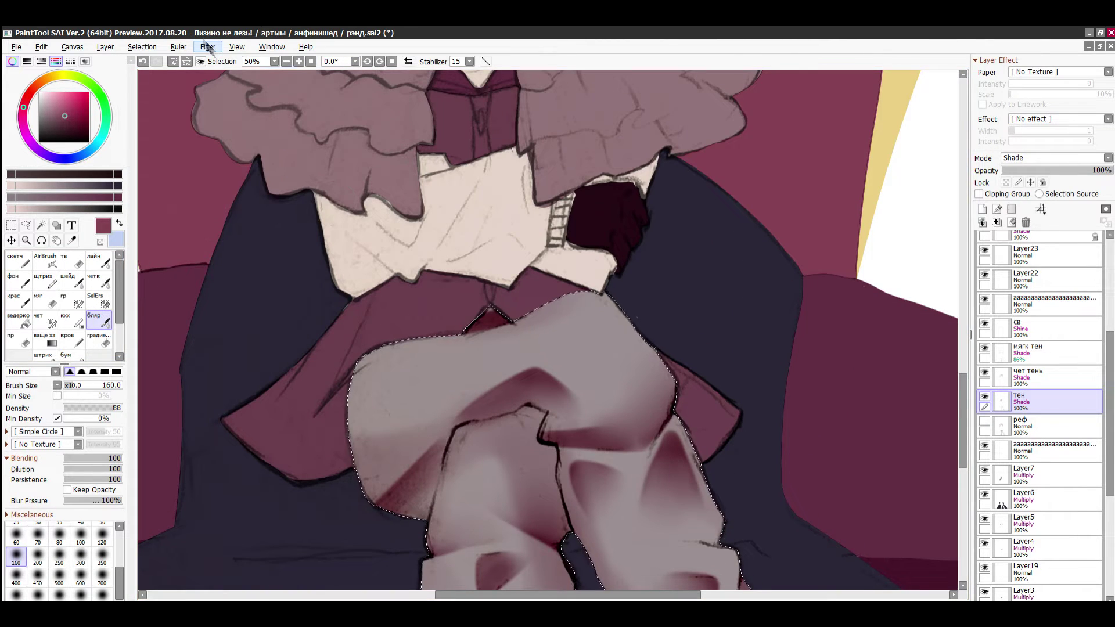
- Tint the soft trouser shadows on the opacity-locked layer мягк тен with a warm yellow-orange size 200 airbrush
{"action": "left_click", "coordinate": [207, 47]}
{"action": "scroll", "coordinate": [465, 348], "scroll_direction": "down", "scroll_amount": 3}
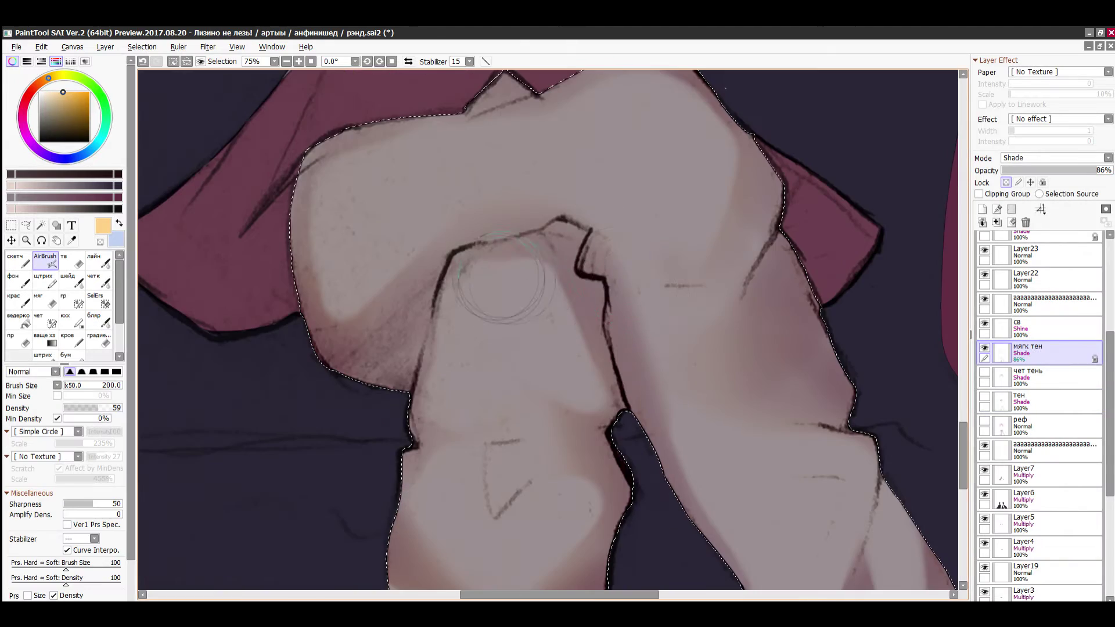
{"action": "scroll", "coordinate": [557, 348], "scroll_direction": "down", "scroll_amount": 4}
{"action": "scroll", "coordinate": [569, 377], "scroll_direction": "up", "scroll_amount": 3}
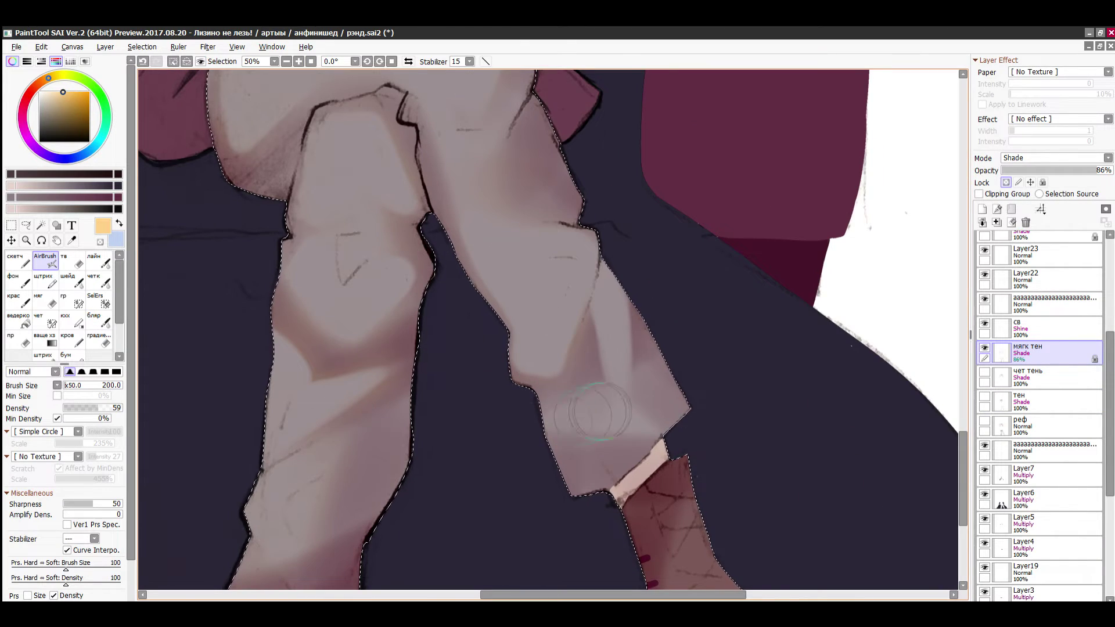
{"action": "key", "text": "ctrl+minus"}
{"action": "scroll", "coordinate": [572, 407], "scroll_direction": "down", "scroll_amount": 1}
- Show the layers чет тень, тен and реф
{"action": "left_click", "coordinate": [985, 372]}
{"action": "left_click", "coordinate": [984, 397]}
{"action": "left_click", "coordinate": [984, 421]}
{"action": "scroll", "coordinate": [569, 465], "scroll_direction": "down", "scroll_amount": 2}
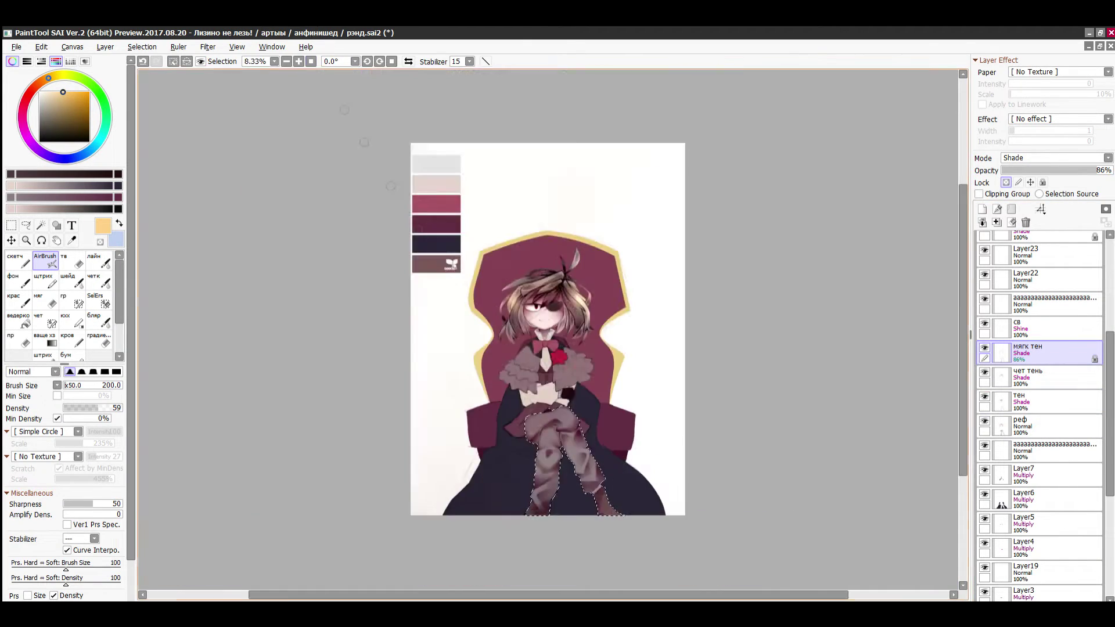
- Airbrush gold highlights over the trousers on the Shine layer св at size 1150, using the throne trim's colour
{"action": "scroll", "coordinate": [566, 465], "scroll_direction": "up", "scroll_amount": 2}
{"action": "left_click", "coordinate": [1016, 328]}
{"action": "left_click", "coordinate": [677, 186], "text": "alt"}
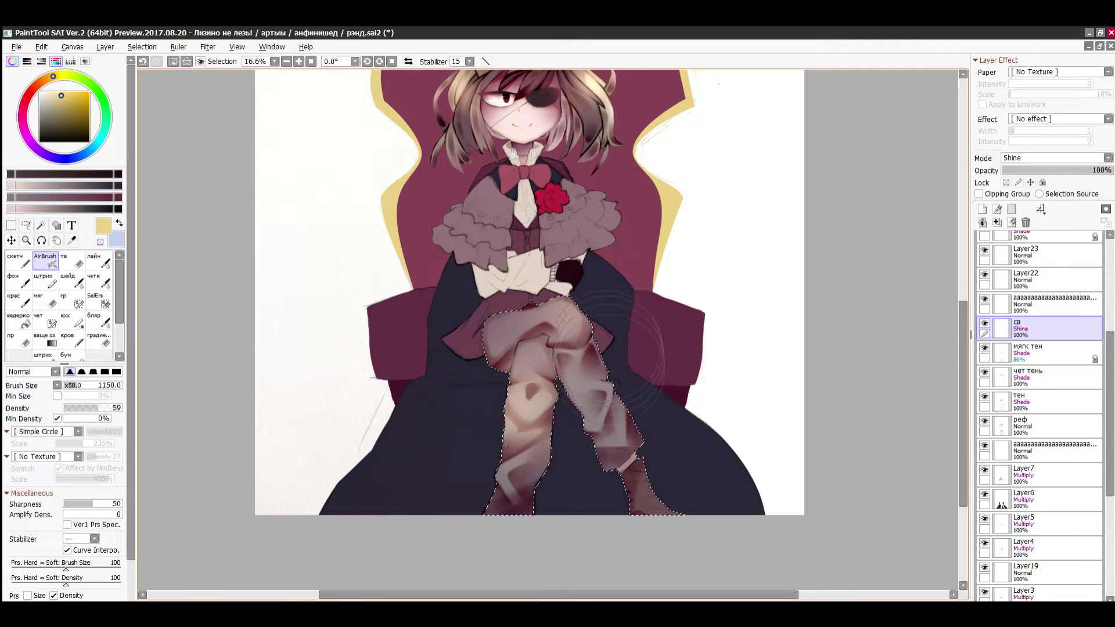
{"action": "key", "text": "ctrl+minus"}
- Add paler mauve fold shadows to the trouser leg on layer тен, undoing the overly strong strokes, and blend them
{"action": "left_click", "coordinate": [1023, 400]}
{"action": "scroll", "coordinate": [548, 432], "scroll_direction": "up", "scroll_amount": 7}
{"action": "left_click", "coordinate": [72, 281]}
{"action": "key", "text": "ctrl+z"}
{"action": "right_click", "coordinate": [241, 385]}
{"action": "left_click_drag", "start_coordinate": [443, 427], "coordinate": [448, 481]}
{"action": "left_click", "coordinate": [46, 280]}
{"action": "mouse_move", "coordinate": [431, 388]}
{"action": "left_mouse_down"}
{"action": "mouse_move", "coordinate": [447, 478]}
{"action": "mouse_move", "coordinate": [525, 401]}
{"action": "left_mouse_up"}
{"action": "key", "text": "ctrl+z"}
{"action": "left_click", "coordinate": [51, 108]}
{"action": "mouse_move", "coordinate": [431, 389]}
{"action": "left_mouse_down"}
{"action": "mouse_move", "coordinate": [462, 485]}
{"action": "mouse_move", "coordinate": [491, 410]}
{"action": "left_mouse_up"}
{"action": "left_click", "coordinate": [98, 319]}
{"action": "scroll", "coordinate": [537, 429], "scroll_direction": "down", "scroll_amount": 7}
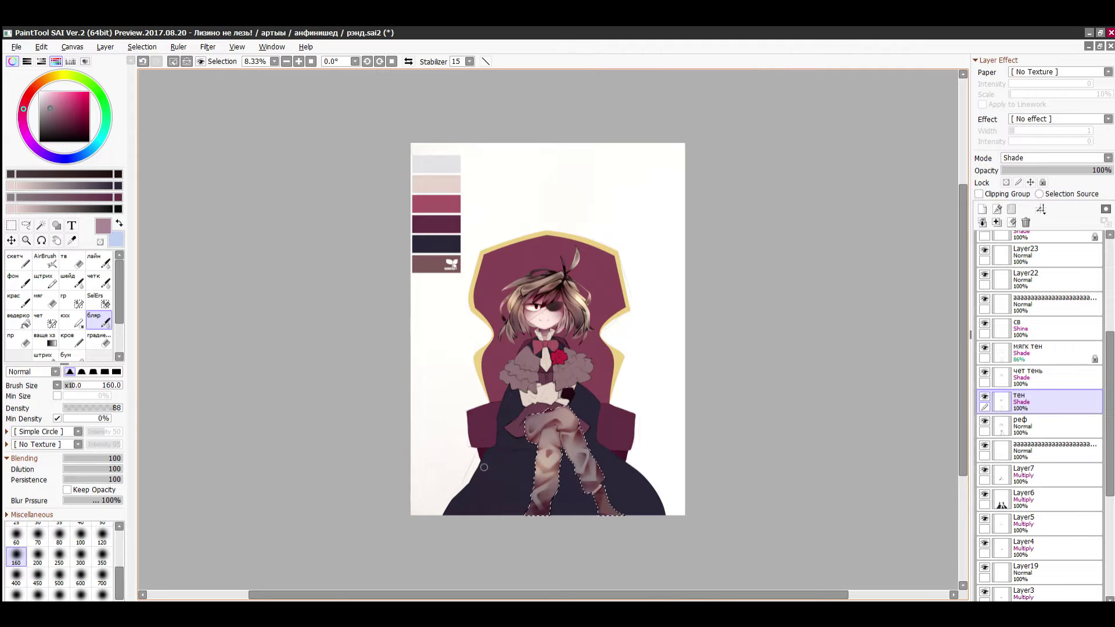
{"action": "key", "text": "ctrl+plus"}
{"action": "key", "text": "ctrl+plus"}
{"action": "key", "text": "ctrl+plus"}
{"action": "key", "text": "ctrl+minus"}
{"action": "key", "text": "ctrl+minus"}
{"action": "key", "text": "ctrl+minus"}
{"action": "key", "text": "ctrl+plus"}
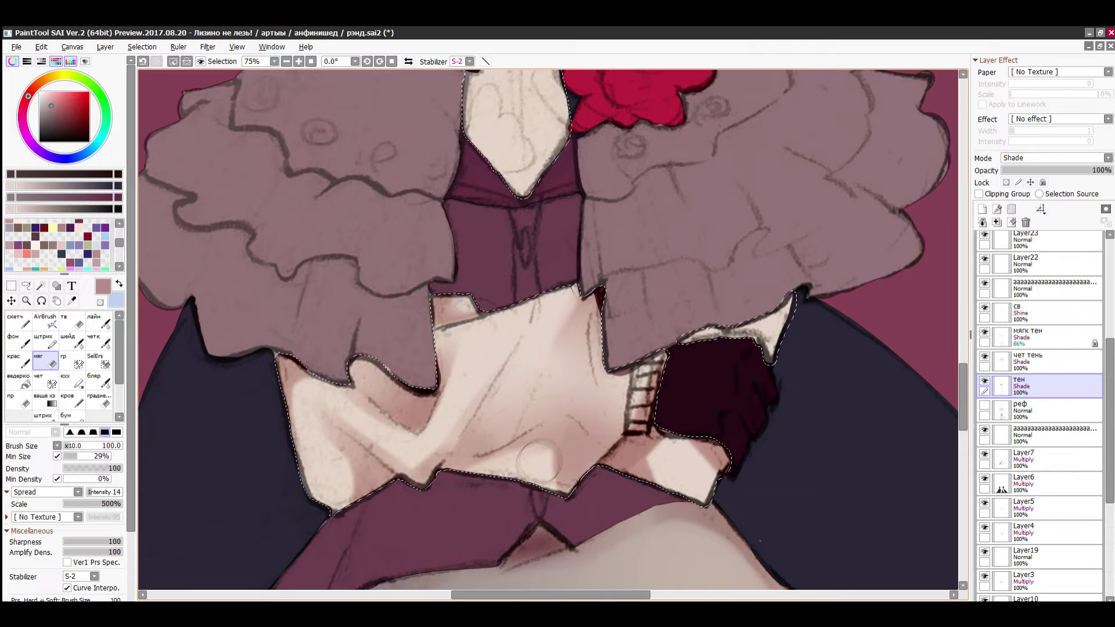
- Refine the fold shadows on the crossed cream sleeves on layer тен with the soft eraser and size 80 штрих brush
{"action": "left_click_drag", "start_coordinate": [539, 347], "coordinate": [503, 408]}
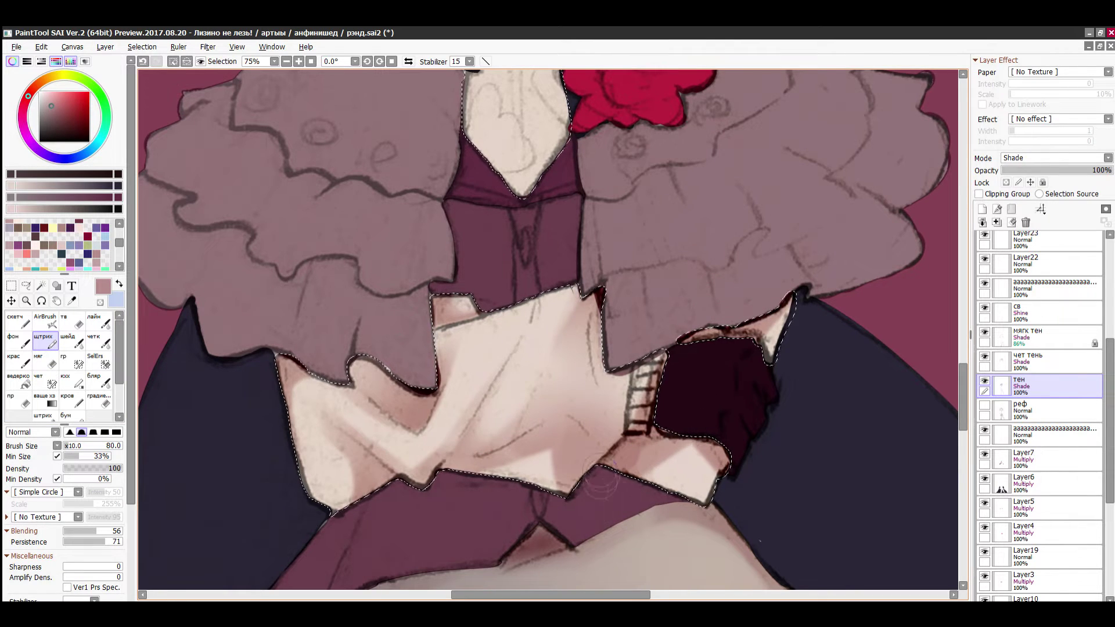
{"action": "scroll", "coordinate": [601, 481], "scroll_direction": "down", "scroll_amount": 4}
{"action": "scroll", "coordinate": [438, 343], "scroll_direction": "up", "scroll_amount": 2}
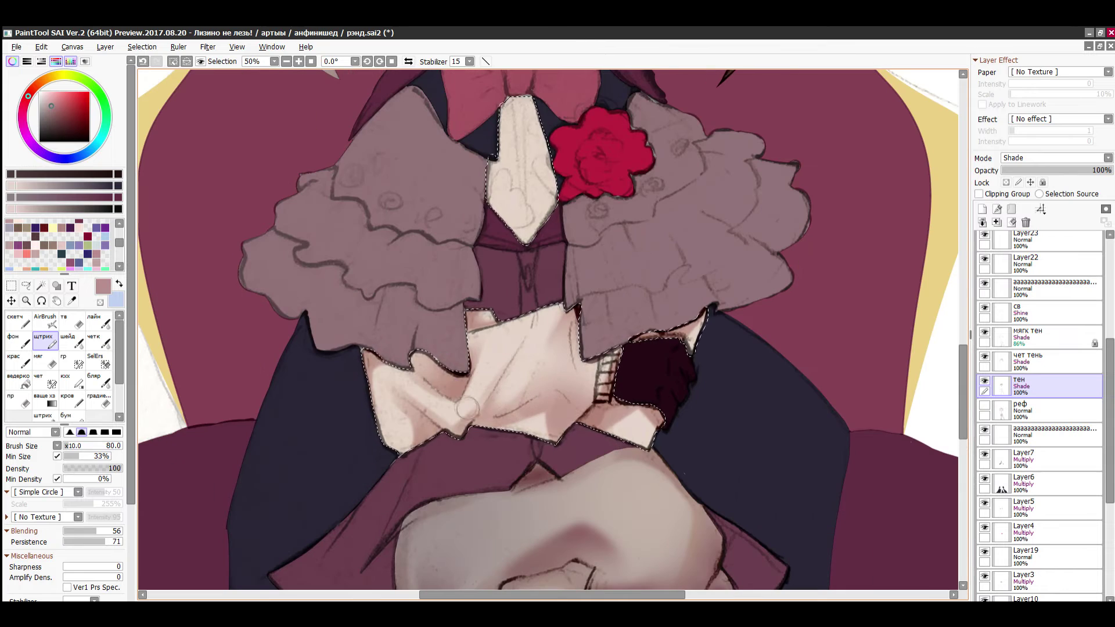
- Compare the sleeve shading by toggling the visibility of layers тен and реф
{"action": "left_click", "coordinate": [984, 382]}
{"action": "left_click", "coordinate": [986, 403]}
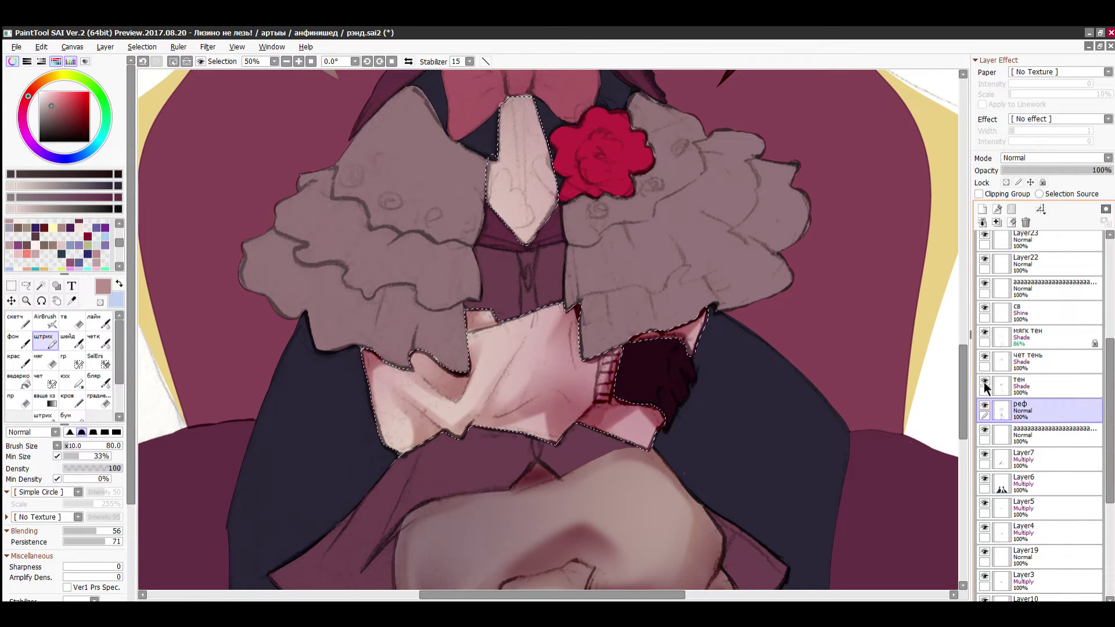
{"action": "left_click", "coordinate": [984, 381]}
{"action": "left_click", "coordinate": [986, 390]}
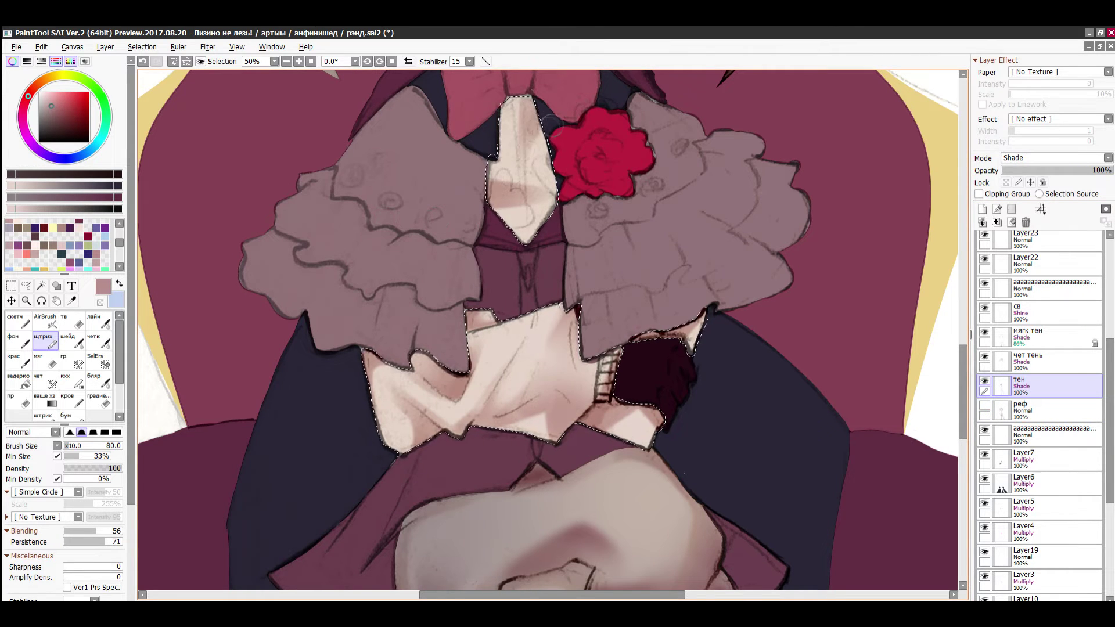
- Paint shadows on the cream collar and shirt front on layer тен with the size 80 штрих brush
{"action": "scroll", "coordinate": [421, 216], "scroll_direction": "down", "scroll_amount": 4}
{"action": "scroll", "coordinate": [421, 216], "scroll_direction": "up", "scroll_amount": 6}
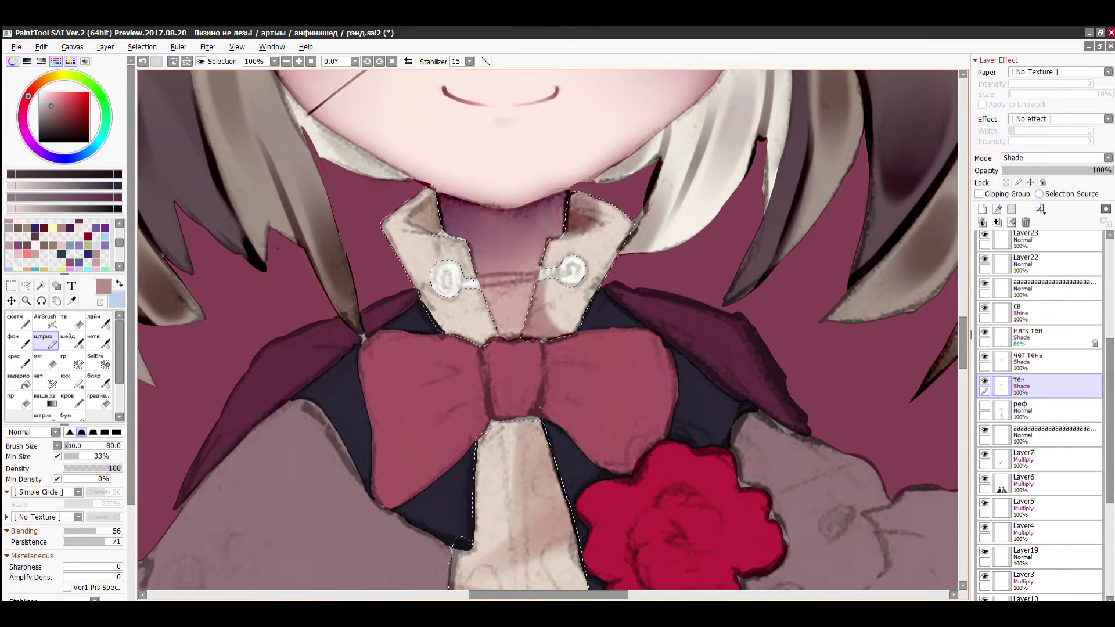
{"action": "scroll", "coordinate": [628, 268], "scroll_direction": "down", "scroll_amount": 6}
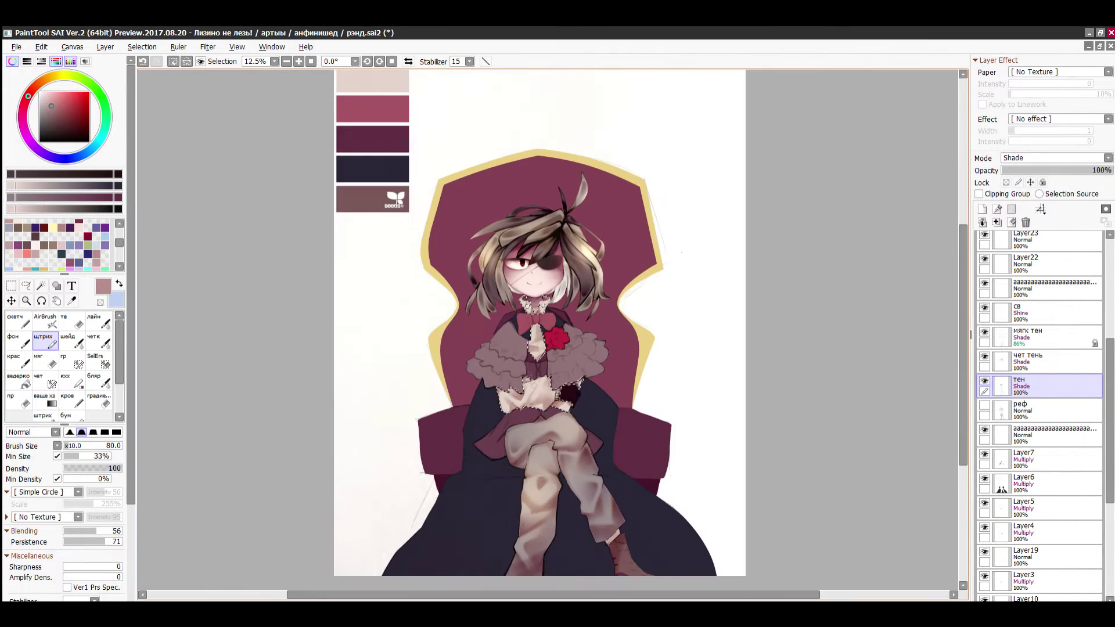
{"action": "scroll", "coordinate": [539, 393], "scroll_direction": "up", "scroll_amount": 4}
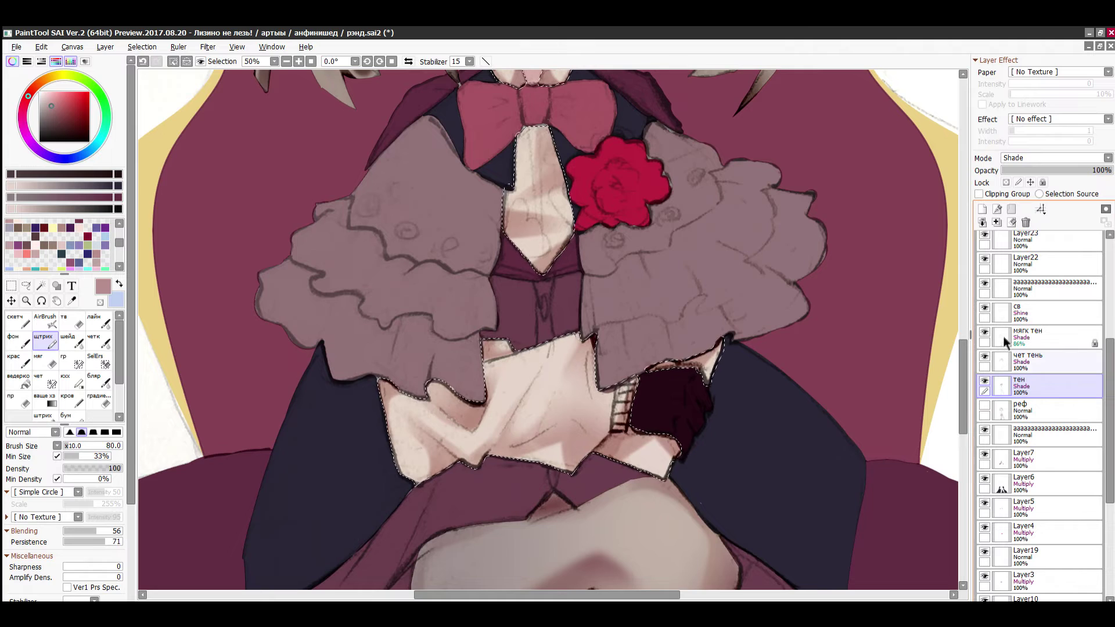
- Airbrush dark plum shadows along the edges of the sleeves, shirt front and collar on layer чет тень
{"action": "left_click", "coordinate": [1002, 361]}
{"action": "left_click", "coordinate": [44, 319]}
{"action": "right_click", "coordinate": [408, 504]}
{"action": "left_click_drag", "start_coordinate": [412, 499], "coordinate": [497, 482]}
{"action": "left_click_drag", "start_coordinate": [586, 467], "coordinate": [612, 447]}
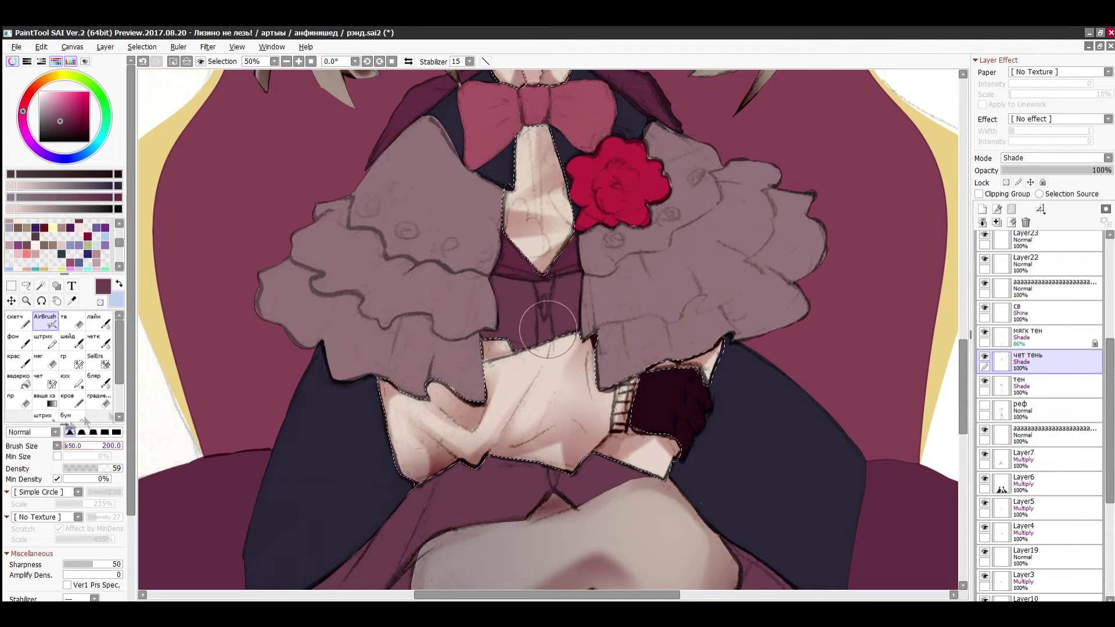
{"action": "key", "text": "bracketleft"}
{"action": "key", "text": "bracketleft"}
{"action": "key", "text": "bracketleft"}
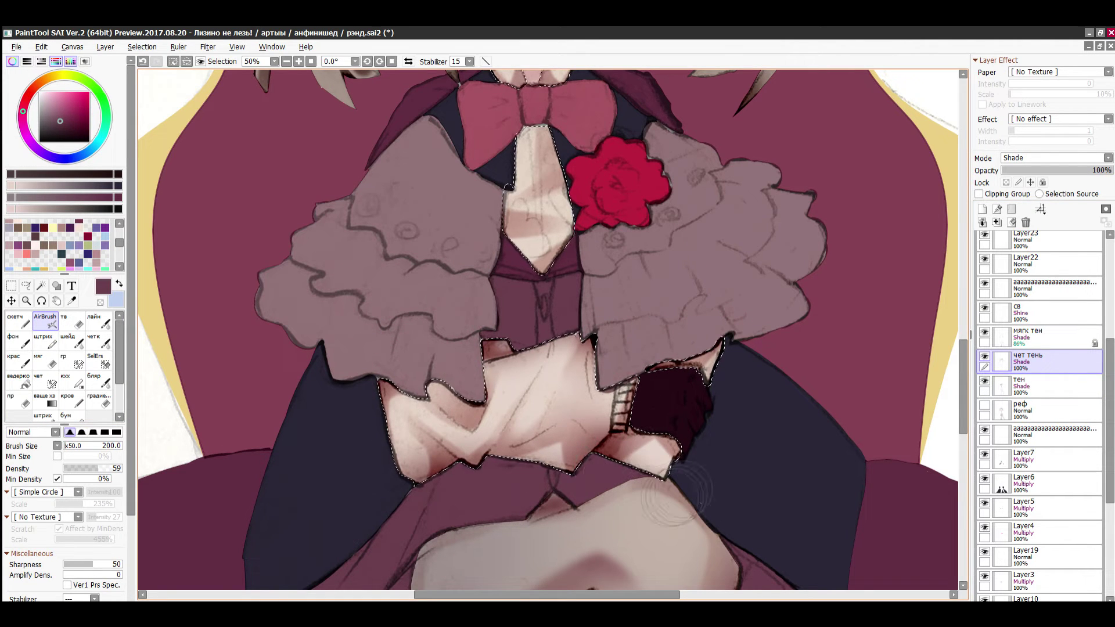
{"action": "scroll", "coordinate": [547, 334], "scroll_direction": "down", "scroll_amount": 5}
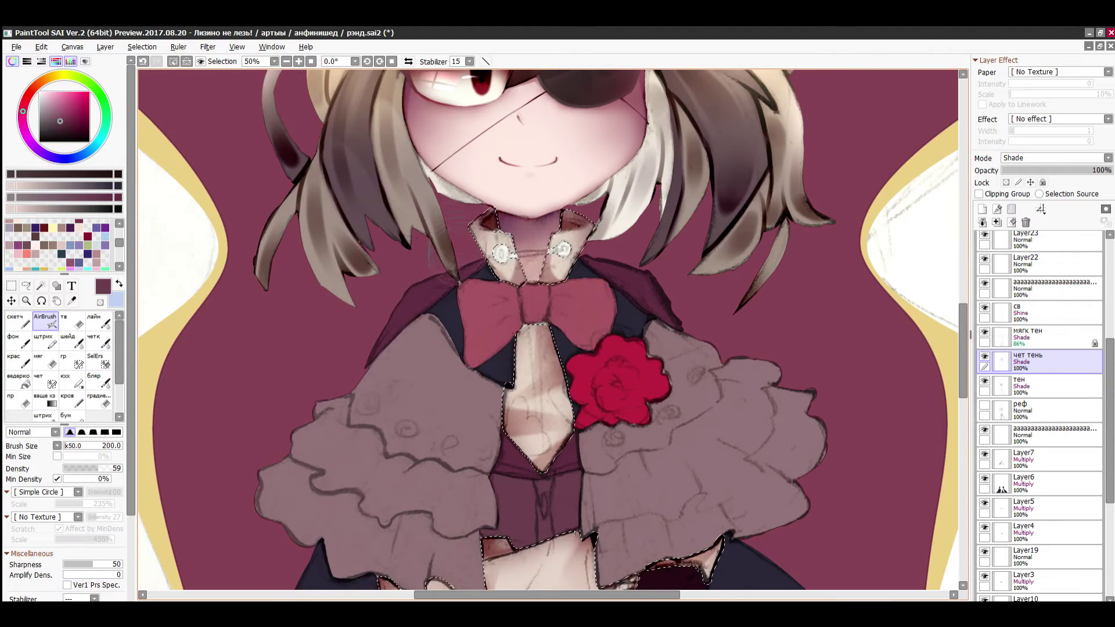
{"action": "scroll", "coordinate": [542, 400], "scroll_direction": "up", "scroll_amount": 6}
{"action": "key", "text": "ctrl+z"}
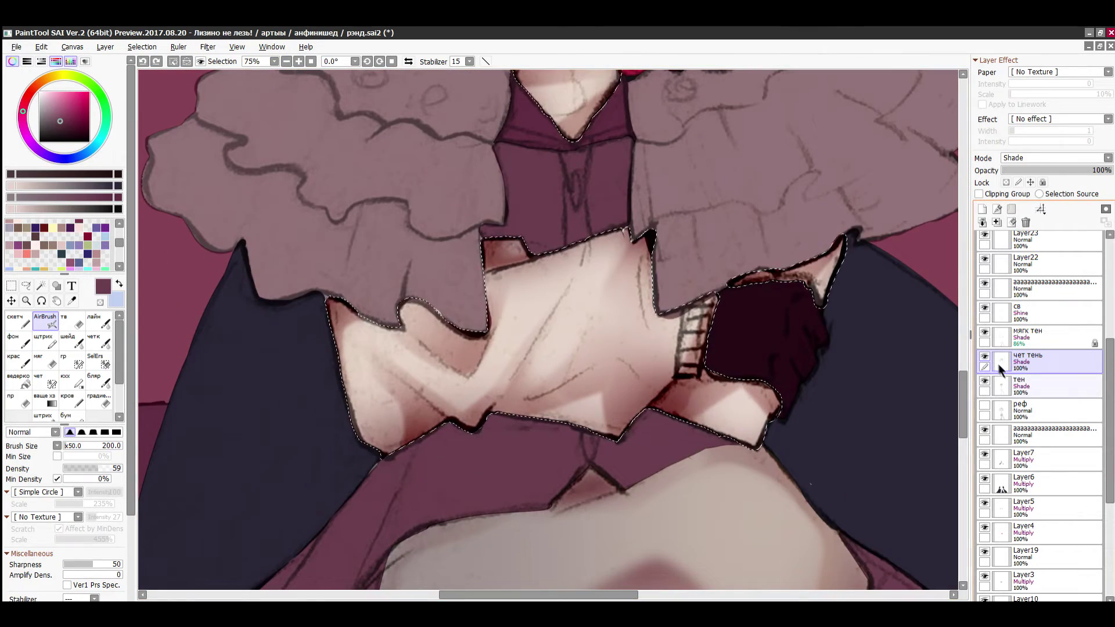
- Airbrush gold highlights on the sleeves, shirt front and collar on the Shine layer св at size 350
{"action": "left_click", "coordinate": [999, 335]}
{"action": "left_click", "coordinate": [1001, 314]}
{"action": "scroll", "coordinate": [545, 407], "scroll_direction": "down", "scroll_amount": 6}
{"action": "right_click", "coordinate": [471, 258]}
{"action": "scroll", "coordinate": [547, 398], "scroll_direction": "up", "scroll_amount": 5}
{"action": "mouse_move", "coordinate": [465, 467]}
{"action": "left_mouse_down"}
{"action": "mouse_move", "coordinate": [499, 475]}
{"action": "mouse_move", "coordinate": [522, 462]}
{"action": "left_mouse_up"}
{"action": "key", "text": "ctrl+z"}
{"action": "key", "text": "bracketright"}
{"action": "key", "text": "bracketright"}
{"action": "key", "text": "bracketright"}
{"action": "left_click_drag", "start_coordinate": [546, 238], "coordinate": [547, 291]}
{"action": "left_click_drag", "start_coordinate": [566, 104], "coordinate": [572, 119]}
{"action": "left_click_drag", "start_coordinate": [668, 537], "coordinate": [673, 535]}
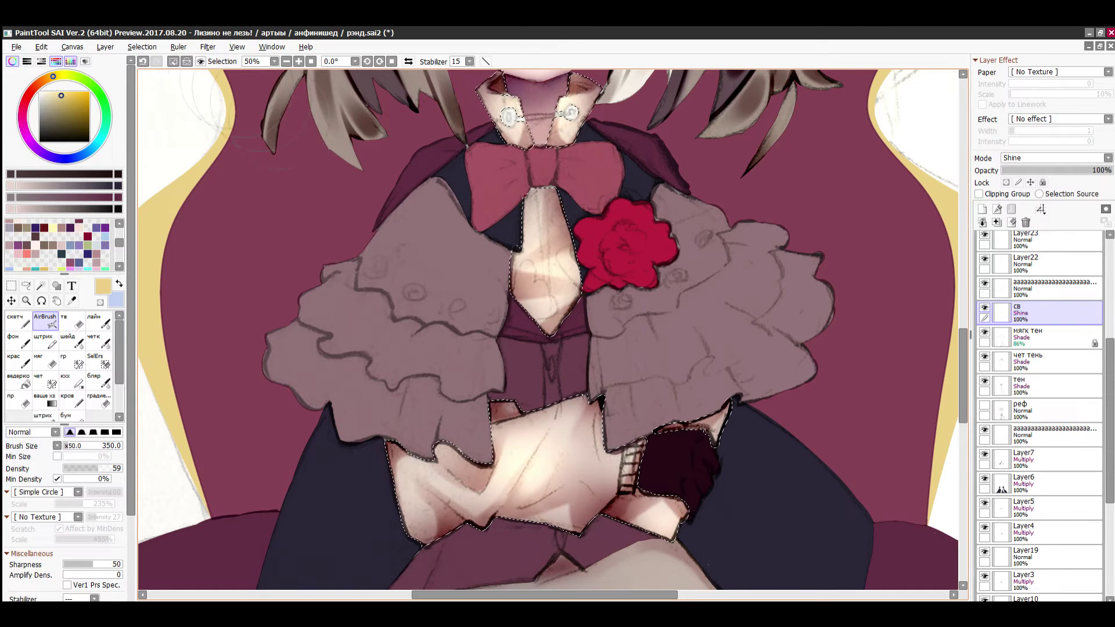
- Clear the selection, then show layer реф and lower its opacity to 63%
{"action": "key", "text": "ctrl+d"}
{"action": "scroll", "coordinate": [668, 493], "scroll_direction": "down", "scroll_amount": 5}
{"action": "left_click", "coordinate": [984, 405]}
{"action": "left_click", "coordinate": [1027, 410]}
{"action": "left_click", "coordinate": [1071, 170]}
- Airbrush dark plum shadows along the trouser edges within their selection on layer чет тень at size 200
{"action": "scroll", "coordinate": [1060, 589], "scroll_direction": "down", "scroll_amount": 8}
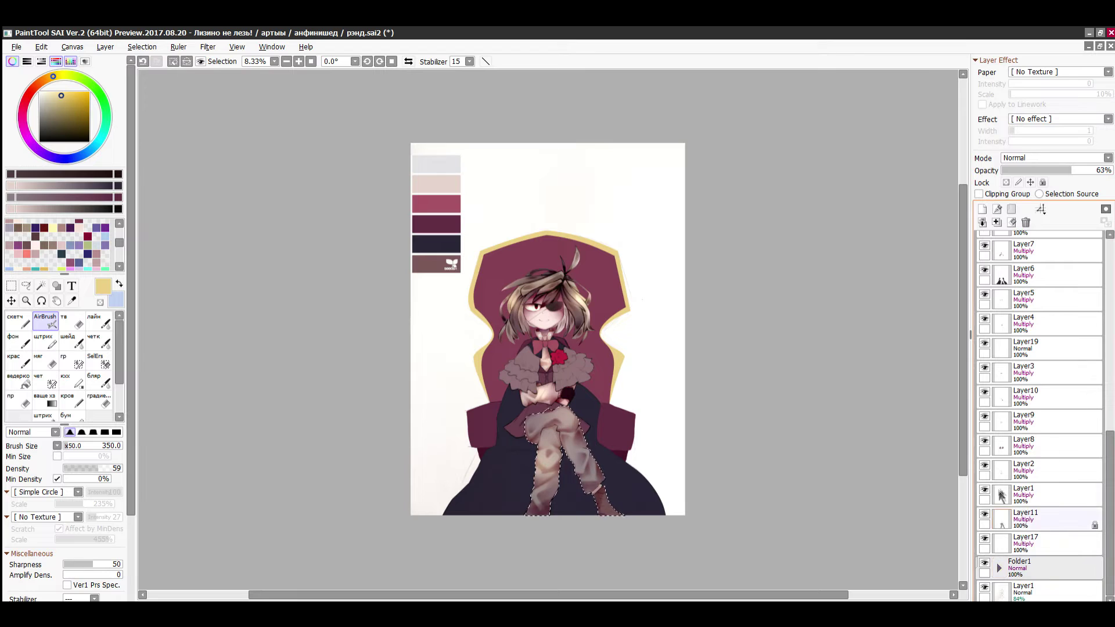
{"action": "scroll", "coordinate": [1089, 343], "scroll_direction": "up", "scroll_amount": 8}
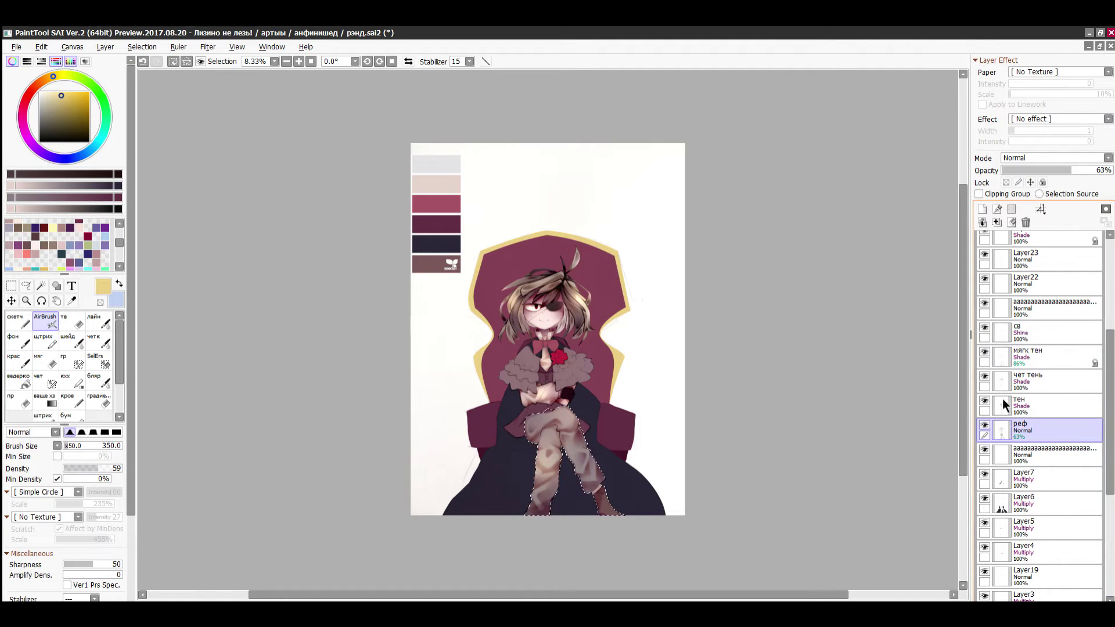
{"action": "left_click", "coordinate": [1000, 383]}
{"action": "scroll", "coordinate": [553, 511], "scroll_direction": "up", "scroll_amount": 4}
{"action": "left_click", "coordinate": [112, 198]}
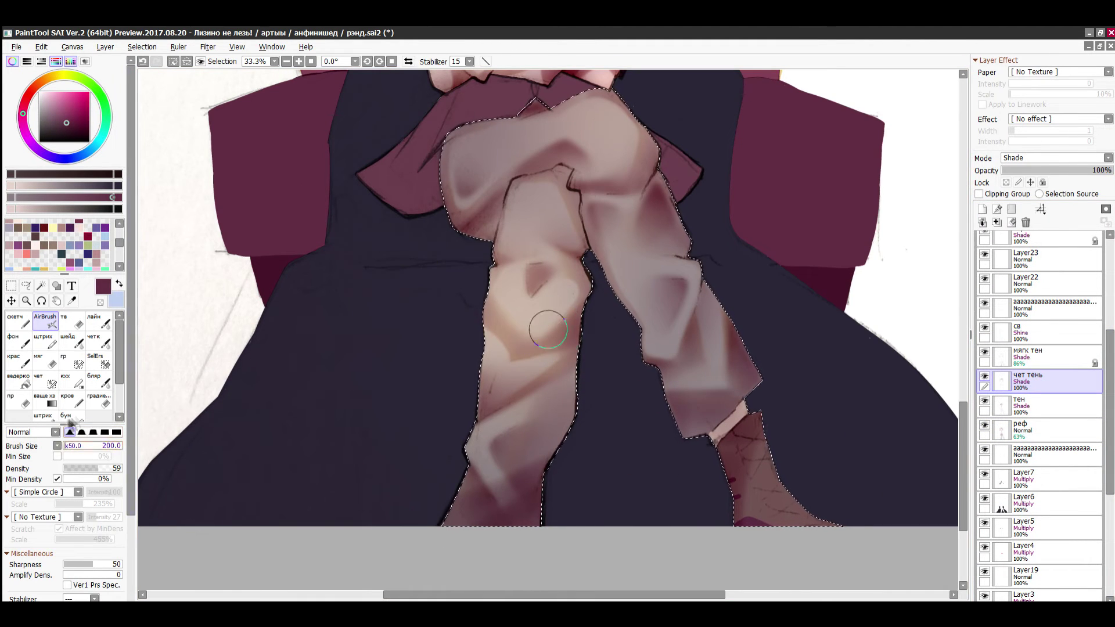
{"action": "left_click_drag", "start_coordinate": [521, 194], "coordinate": [477, 285]}
{"action": "mouse_move", "coordinate": [458, 432]}
{"action": "left_mouse_down"}
{"action": "mouse_move", "coordinate": [483, 559]}
{"action": "mouse_move", "coordinate": [554, 472]}
{"action": "left_mouse_up"}
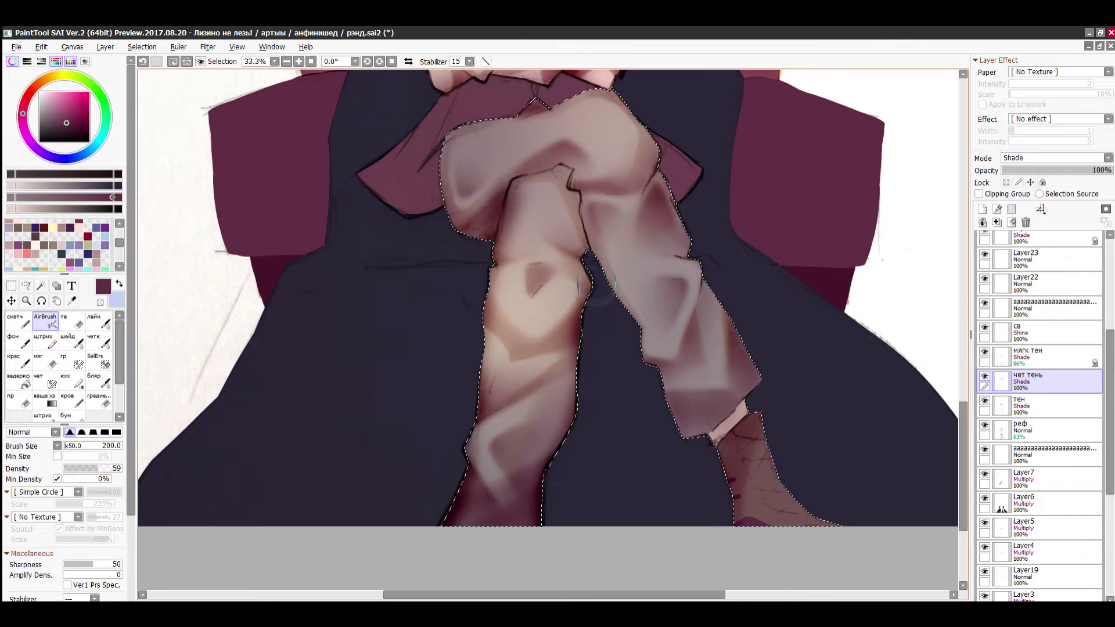
{"action": "left_click_drag", "start_coordinate": [598, 286], "coordinate": [569, 187]}
{"action": "mouse_move", "coordinate": [522, 105]}
{"action": "left_mouse_down"}
{"action": "mouse_move", "coordinate": [601, 87]}
{"action": "mouse_move", "coordinate": [683, 217]}
{"action": "mouse_move", "coordinate": [759, 377]}
{"action": "left_mouse_up"}
{"action": "mouse_move", "coordinate": [685, 443]}
{"action": "left_mouse_down"}
{"action": "mouse_move", "coordinate": [615, 279]}
{"action": "mouse_move", "coordinate": [588, 258]}
{"action": "left_mouse_up"}
{"action": "key", "text": "ctrl+d"}
{"action": "key", "text": "ctrl+0"}
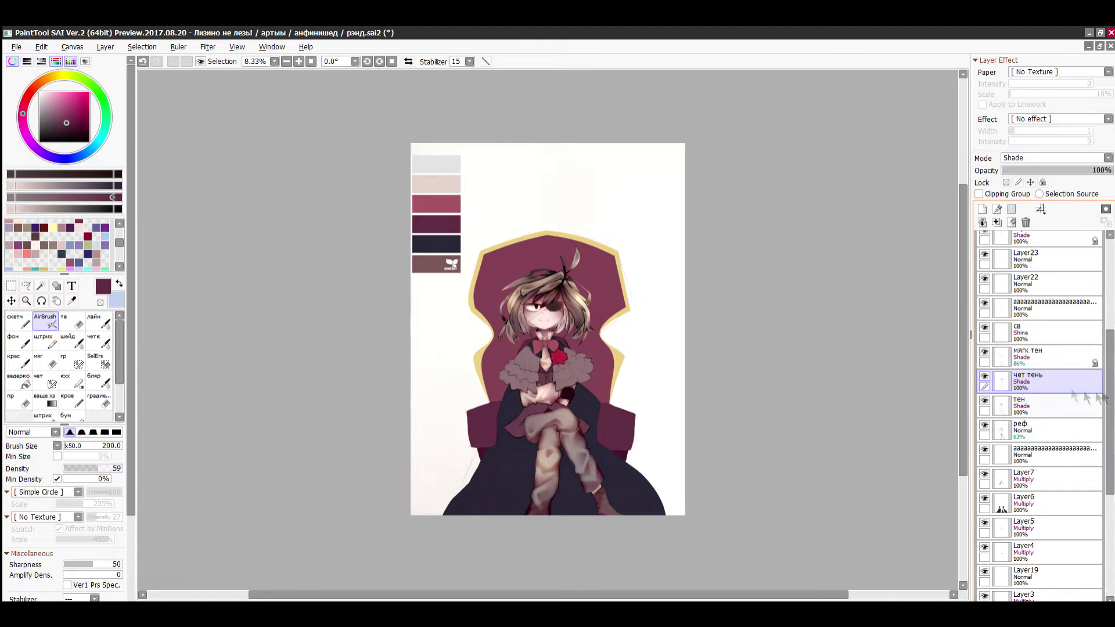
- Soften the shading around the knees and lower trouser legs with the градие… eraser
{"action": "scroll", "coordinate": [1039, 464], "scroll_direction": "down", "scroll_amount": 5}
{"action": "scroll", "coordinate": [994, 441], "scroll_direction": "up", "scroll_amount": 8}
{"action": "left_click", "coordinate": [984, 437]}
{"action": "left_click", "coordinate": [984, 437]}
{"action": "left_click", "coordinate": [984, 463]}
{"action": "left_click", "coordinate": [984, 462]}
{"action": "left_click", "coordinate": [1034, 492]}
{"action": "left_click", "coordinate": [98, 400]}
{"action": "scroll", "coordinate": [551, 509], "scroll_direction": "up", "scroll_amount": 3}
{"action": "key", "text": "bracketleft"}
{"action": "key", "text": "bracketleft"}
{"action": "key", "text": "bracketleft"}
{"action": "left_click_drag", "start_coordinate": [545, 332], "coordinate": [547, 353]}
{"action": "left_click_drag", "start_coordinate": [525, 421], "coordinate": [521, 497]}
{"action": "left_click_drag", "start_coordinate": [662, 401], "coordinate": [677, 439]}
{"action": "left_click_drag", "start_coordinate": [602, 217], "coordinate": [602, 272]}
{"action": "scroll", "coordinate": [604, 291], "scroll_direction": "down", "scroll_amount": 3}
- Load the ruffled sleeves as a selection and activate layer реф
{"action": "left_click_drag", "start_coordinate": [1110, 426], "coordinate": [1110, 554]}
{"action": "left_click", "coordinate": [1002, 492], "text": "ctrl"}
{"action": "left_click", "coordinate": [1002, 470], "text": "ctrl"}
{"action": "left_click", "coordinate": [1002, 492], "text": "ctrl"}
{"action": "left_click_drag", "start_coordinate": [1111, 476], "coordinate": [1088, 369]}
{"action": "left_click", "coordinate": [1039, 443]}
{"action": "scroll", "coordinate": [552, 365], "scroll_direction": "up", "scroll_amount": 5}
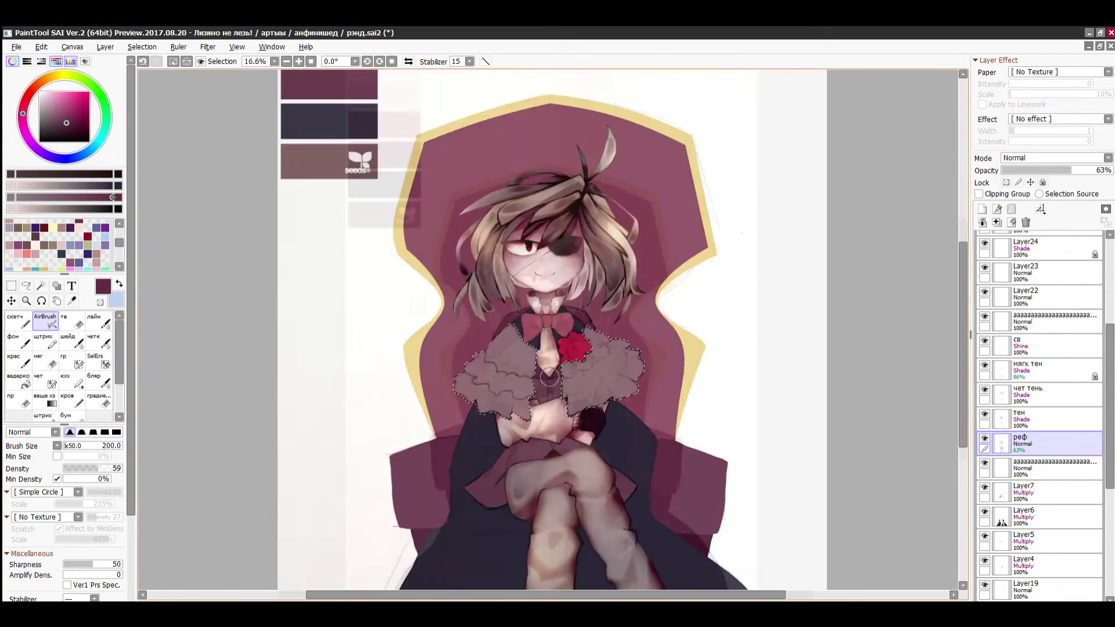
- Shade the folds of the left ruffled sleeve on layer тен, lifting lighter streaks with the size 100 мяг eraser
{"action": "left_click", "coordinate": [1039, 418]}
{"action": "left_click", "coordinate": [45, 340]}
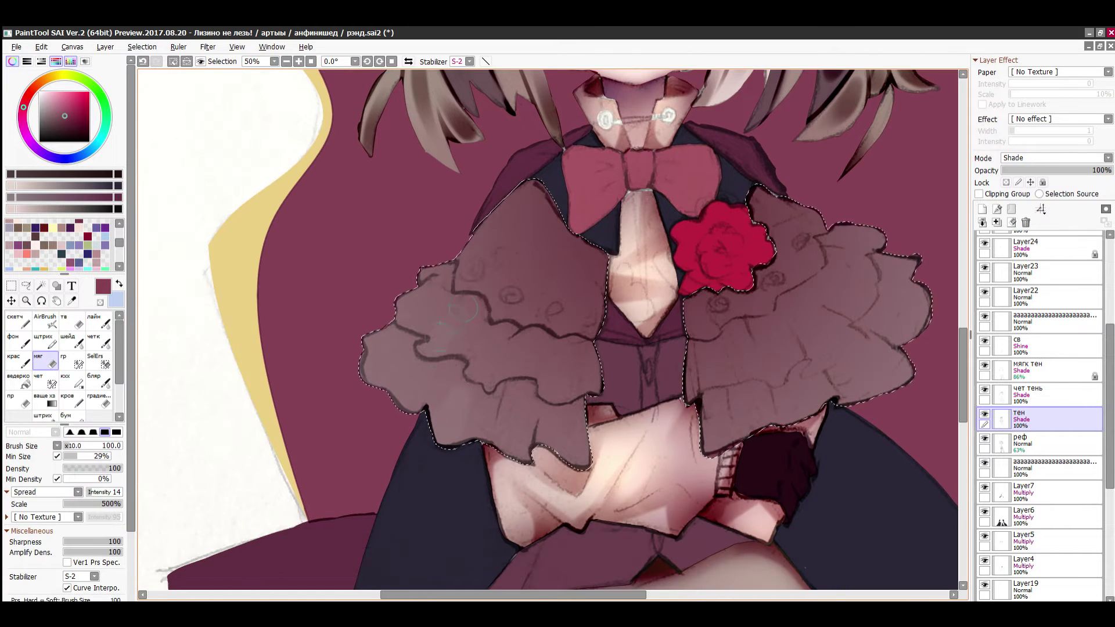
{"action": "left_click_drag", "start_coordinate": [463, 312], "coordinate": [450, 349]}
{"action": "left_click_drag", "start_coordinate": [441, 286], "coordinate": [412, 308]}
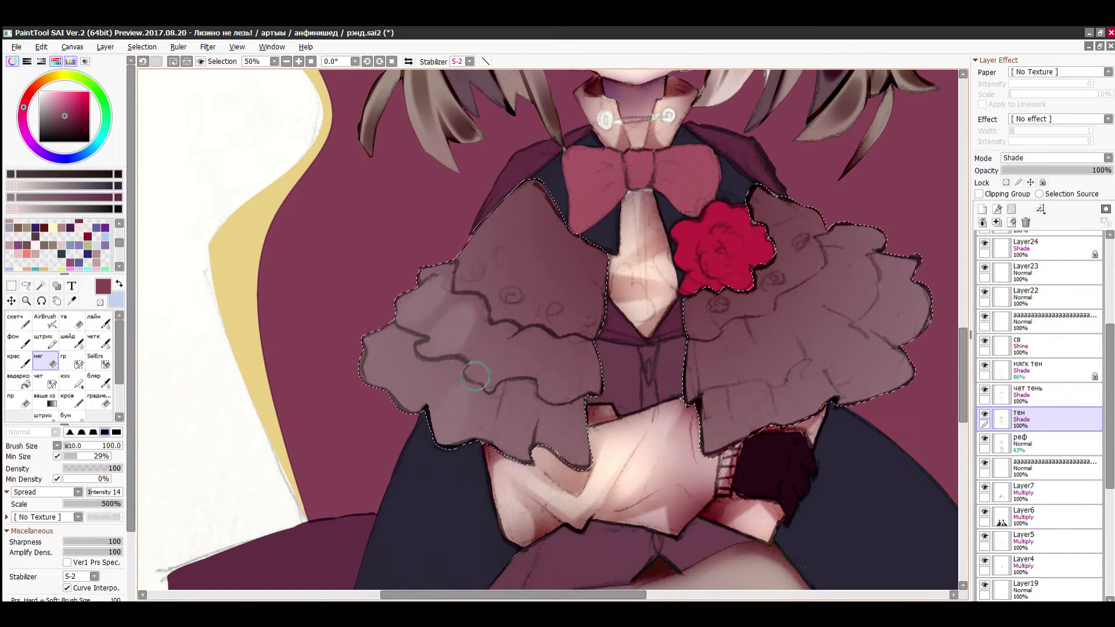
{"action": "left_click_drag", "start_coordinate": [483, 347], "coordinate": [478, 377]}
{"action": "left_click_drag", "start_coordinate": [524, 367], "coordinate": [526, 351]}
{"action": "left_click_drag", "start_coordinate": [596, 384], "coordinate": [566, 233]}
{"action": "mouse_move", "coordinate": [497, 292]}
{"action": "left_mouse_down"}
{"action": "mouse_move", "coordinate": [459, 277]}
{"action": "mouse_move", "coordinate": [598, 278]}
{"action": "left_mouse_up"}
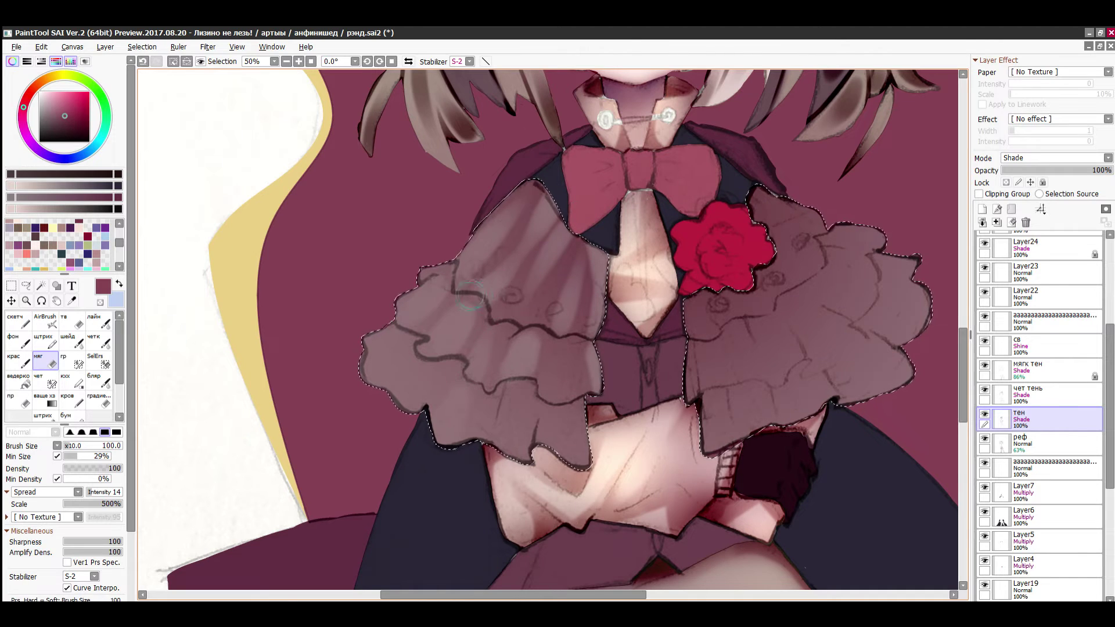
{"action": "scroll", "coordinate": [499, 361], "scroll_direction": "down", "scroll_amount": 4}
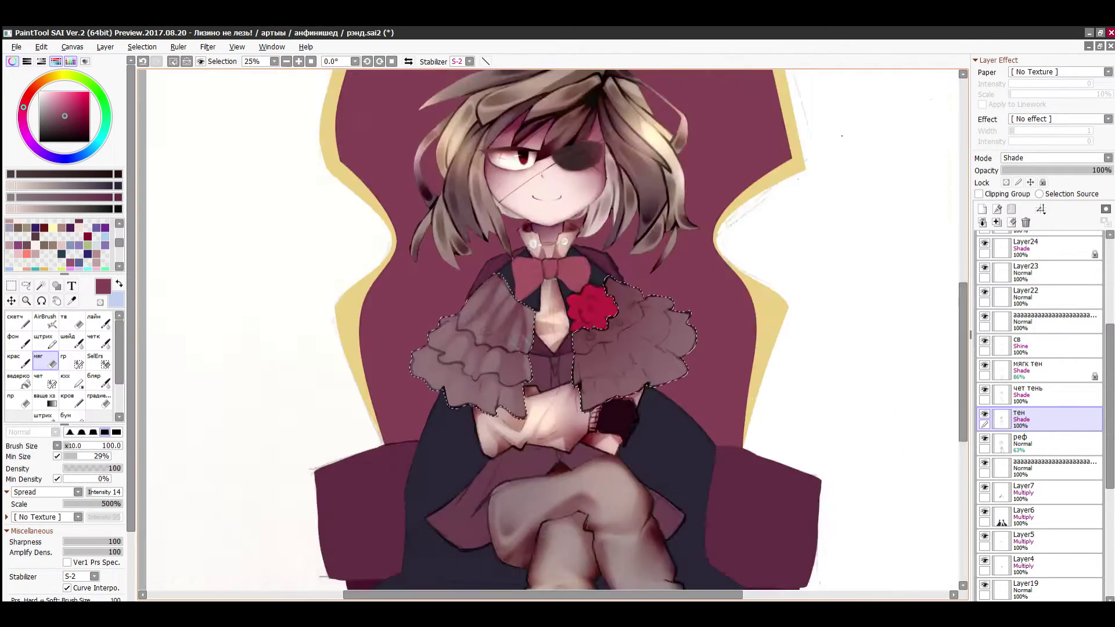
{"action": "scroll", "coordinate": [530, 325], "scroll_direction": "up", "scroll_amount": 4}
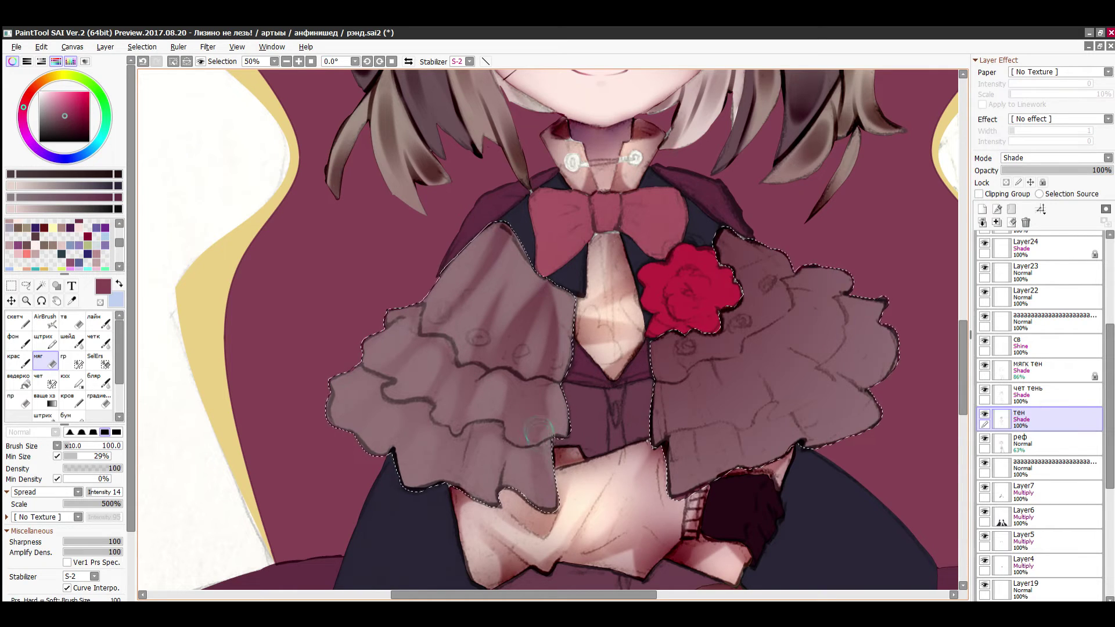
{"action": "scroll", "coordinate": [505, 322], "scroll_direction": "down", "scroll_amount": 4}
{"action": "scroll", "coordinate": [516, 396], "scroll_direction": "up", "scroll_amount": 4}
{"action": "scroll", "coordinate": [845, 343], "scroll_direction": "down", "scroll_amount": 4}
{"action": "scroll", "coordinate": [845, 342], "scroll_direction": "up", "scroll_amount": 4}
- Unlock the transparency of layer мягк тен and paint soft shadows on the left sleeve with the size 260 шейд brush
{"action": "left_click", "coordinate": [994, 442]}
{"action": "left_click", "coordinate": [1036, 347]}
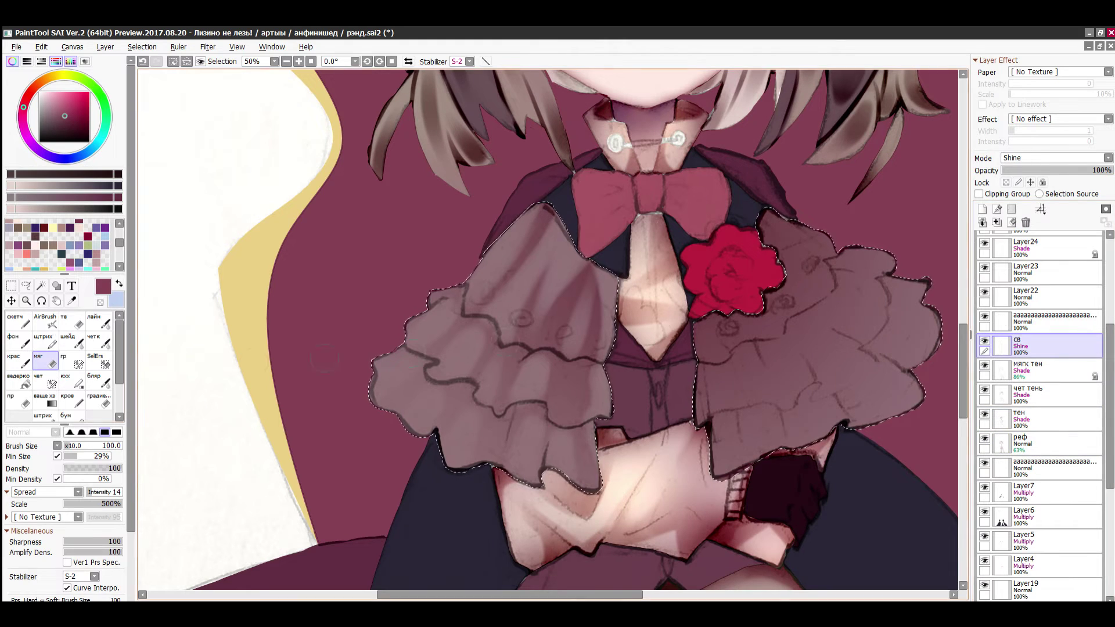
{"action": "left_click", "coordinate": [45, 321]}
{"action": "left_click", "coordinate": [1039, 371]}
{"action": "left_click", "coordinate": [72, 341]}
{"action": "left_click_drag", "start_coordinate": [68, 446], "coordinate": [71, 423]}
{"action": "left_click", "coordinate": [1006, 182]}
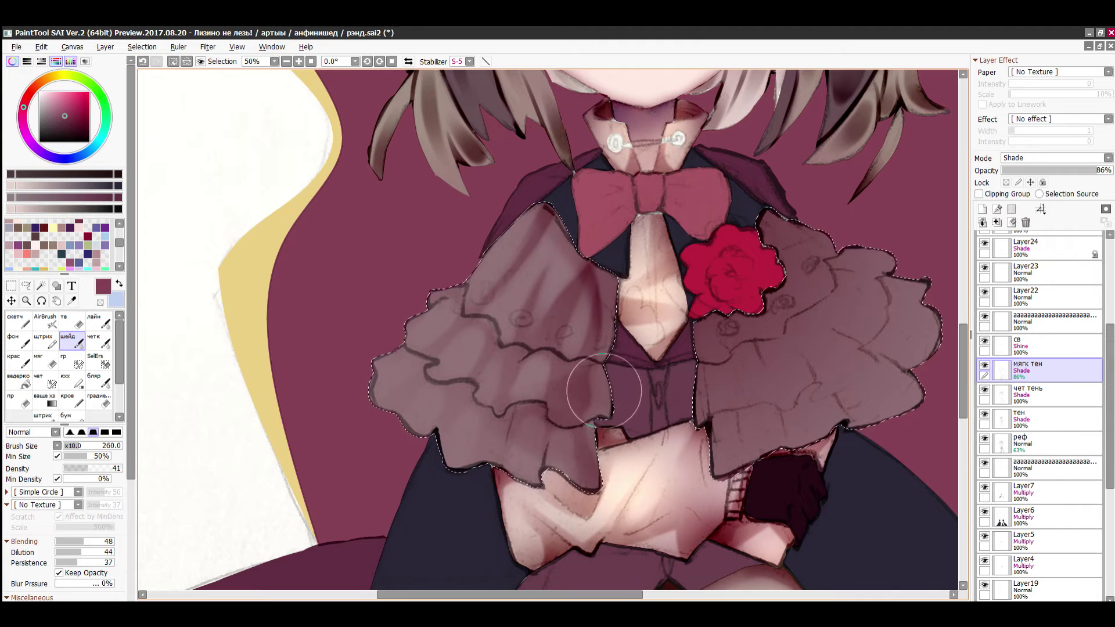
{"action": "scroll", "coordinate": [584, 414], "scroll_direction": "down", "scroll_amount": 4}
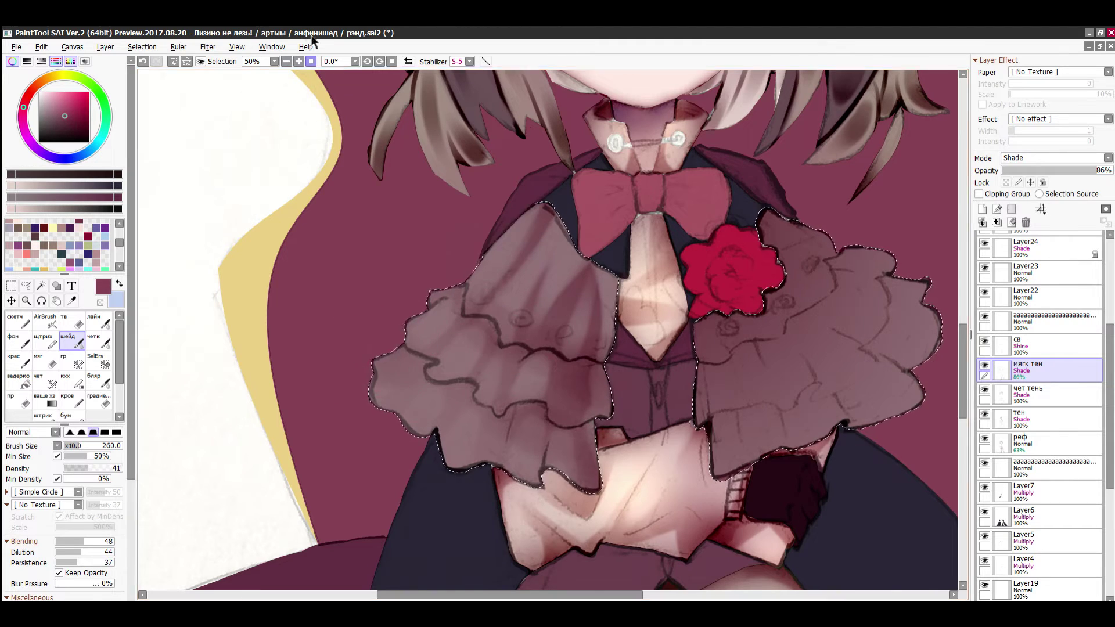
- Airbrush a gold glow over the left ruffled sleeve on the Shine layer св at size 800
{"action": "scroll", "coordinate": [368, 186], "scroll_direction": "up", "scroll_amount": 3}
{"action": "left_click", "coordinate": [1025, 346]}
{"action": "left_click", "coordinate": [45, 320]}
{"action": "right_click", "coordinate": [325, 280]}
{"action": "left_click", "coordinate": [72, 446]}
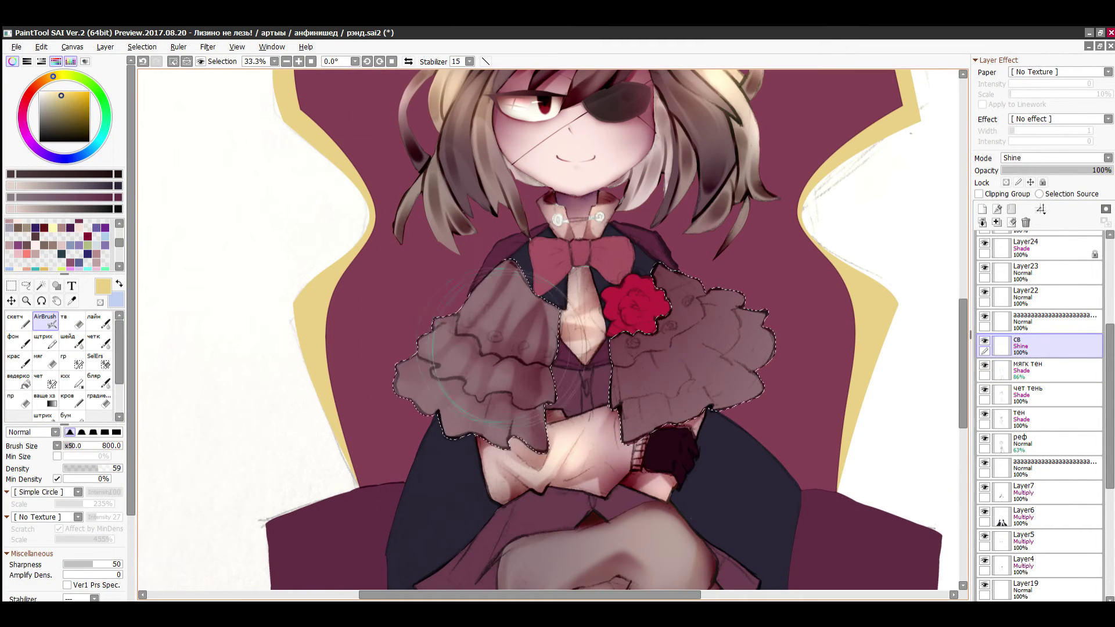
- Paint soft dark shadows on the right sleeve's outer ruffles on layer мягк тен with the size 260 шейд brush
{"action": "left_click", "coordinate": [1045, 369]}
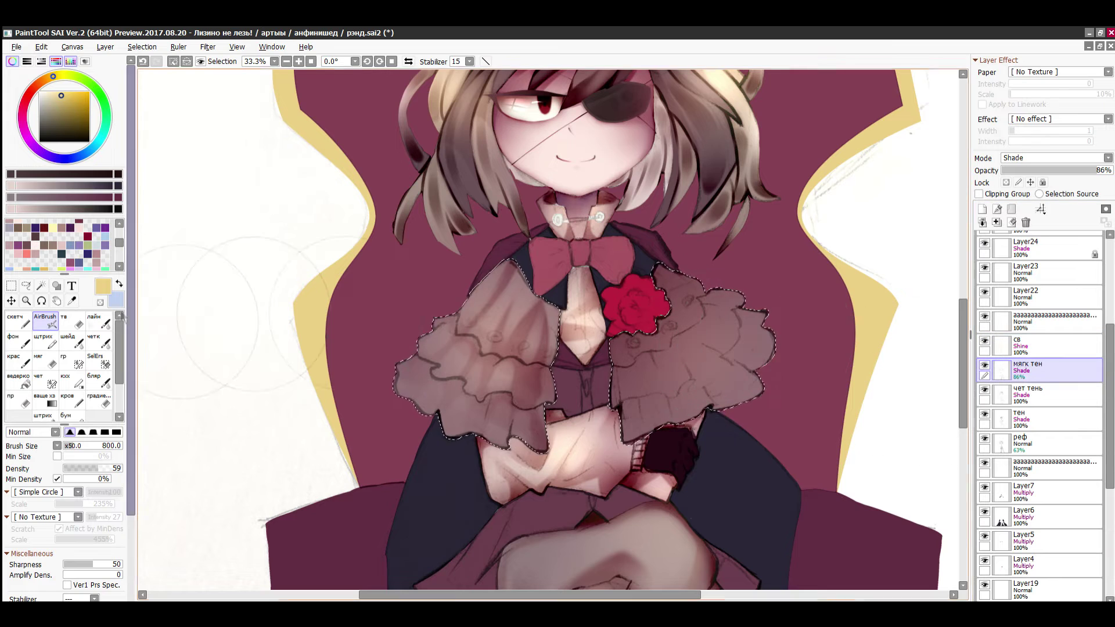
{"action": "left_click", "coordinate": [68, 339]}
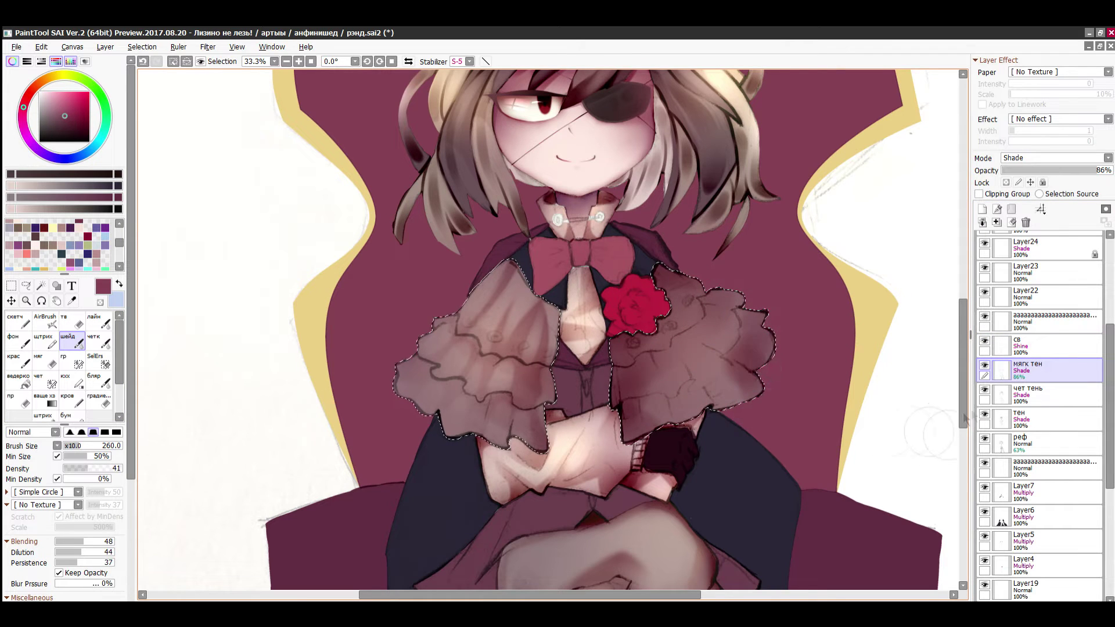
{"action": "left_click_drag", "start_coordinate": [757, 336], "coordinate": [764, 352]}
{"action": "left_click", "coordinate": [985, 366]}
{"action": "left_click", "coordinate": [986, 365]}
- Lighten the folds of the right ruffled sleeve on layer тен with the size 100 мяг eraser
{"action": "left_click", "coordinate": [1025, 418]}
{"action": "left_click", "coordinate": [45, 360]}
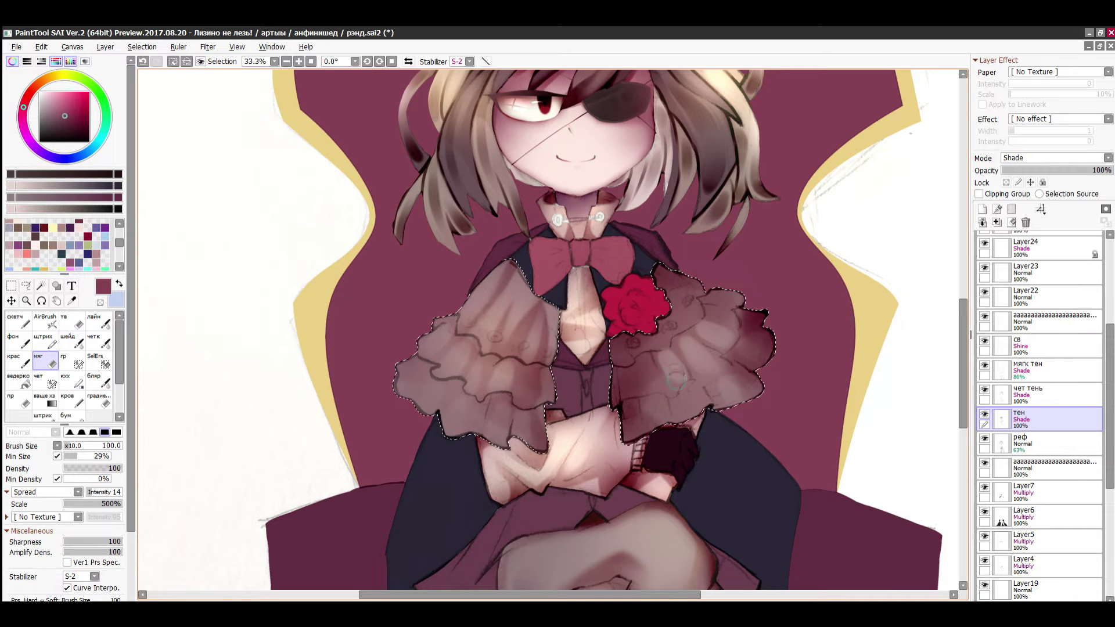
{"action": "key", "text": "alt"}
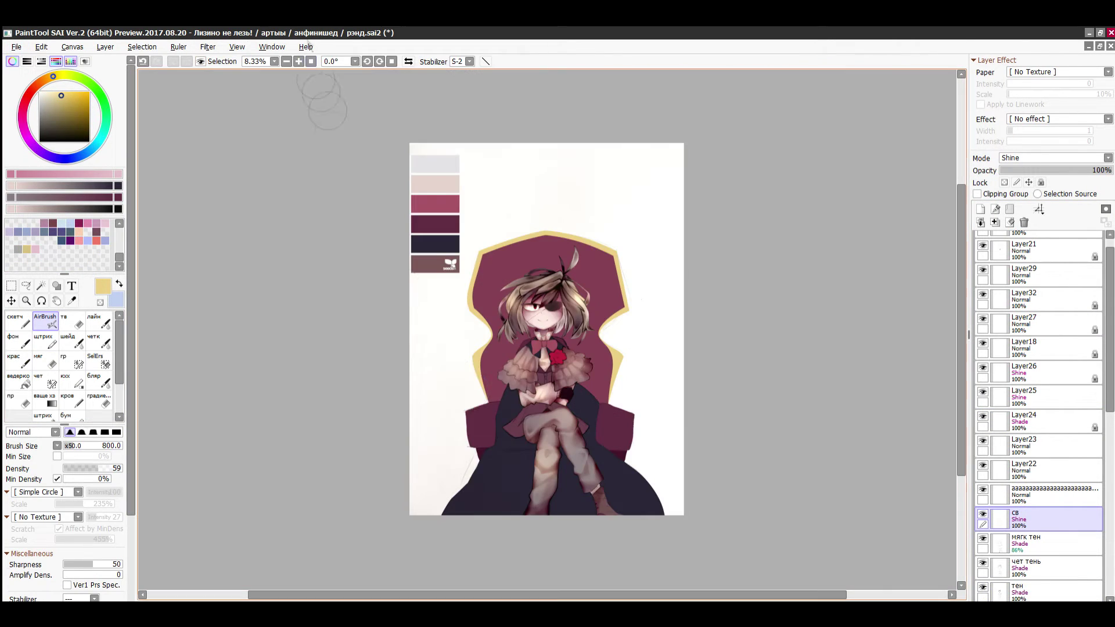
- Load the dark lapels around the bow as a selection and try shading them in pink on layer тен
{"action": "scroll", "coordinate": [1012, 526], "scroll_direction": "down", "scroll_amount": 10}
{"action": "left_click", "coordinate": [999, 446], "text": "ctrl"}
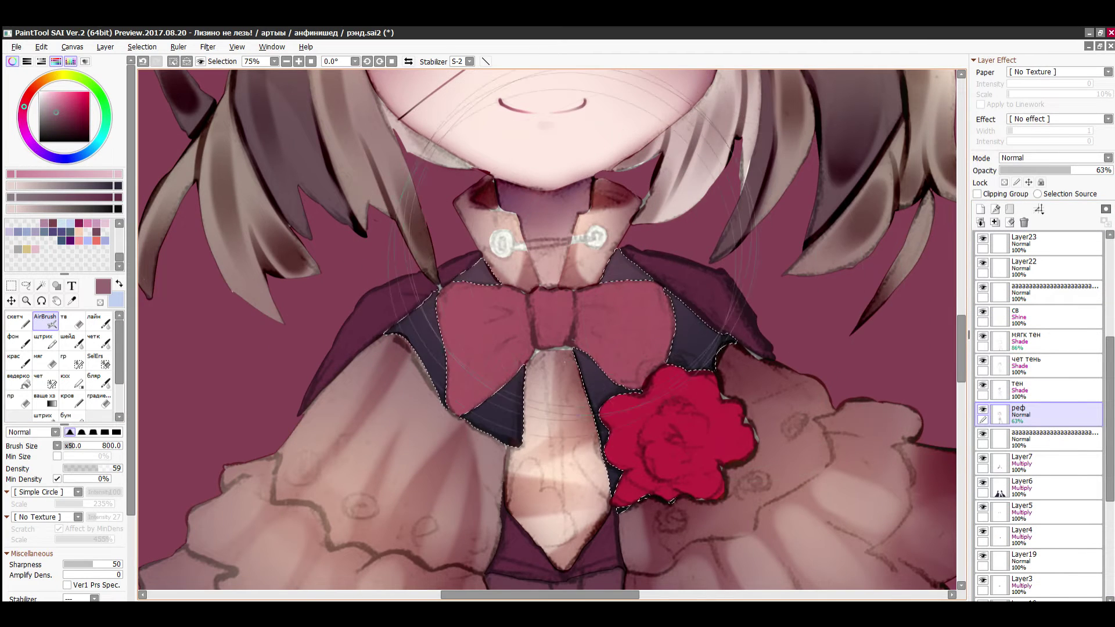
{"action": "left_click", "coordinate": [1045, 390]}
{"action": "left_click", "coordinate": [45, 341]}
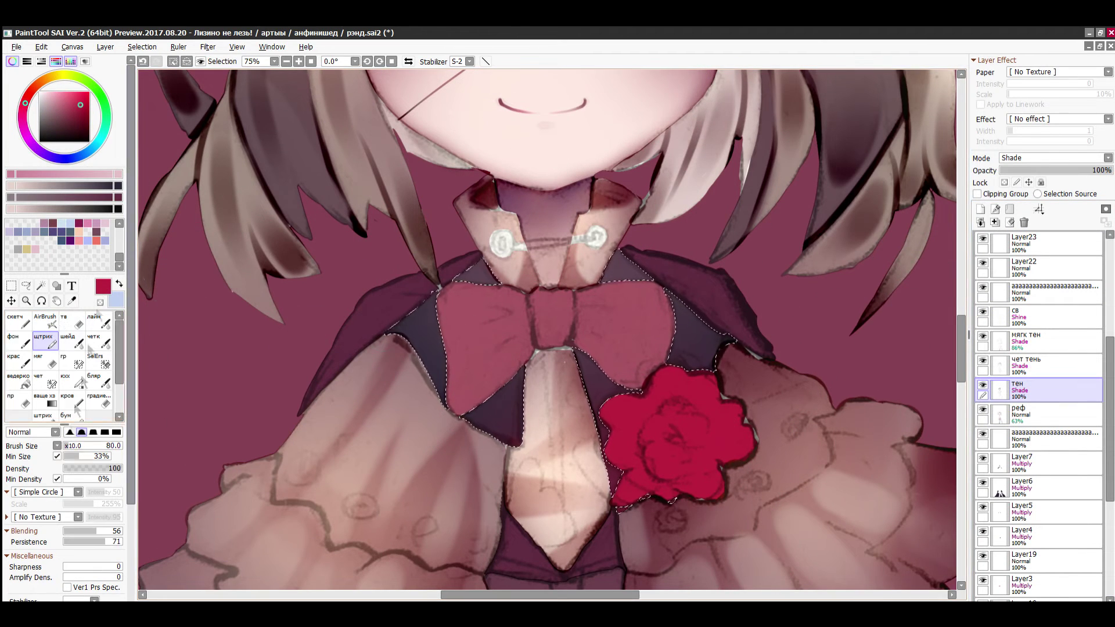
{"action": "left_click", "coordinate": [88, 223]}
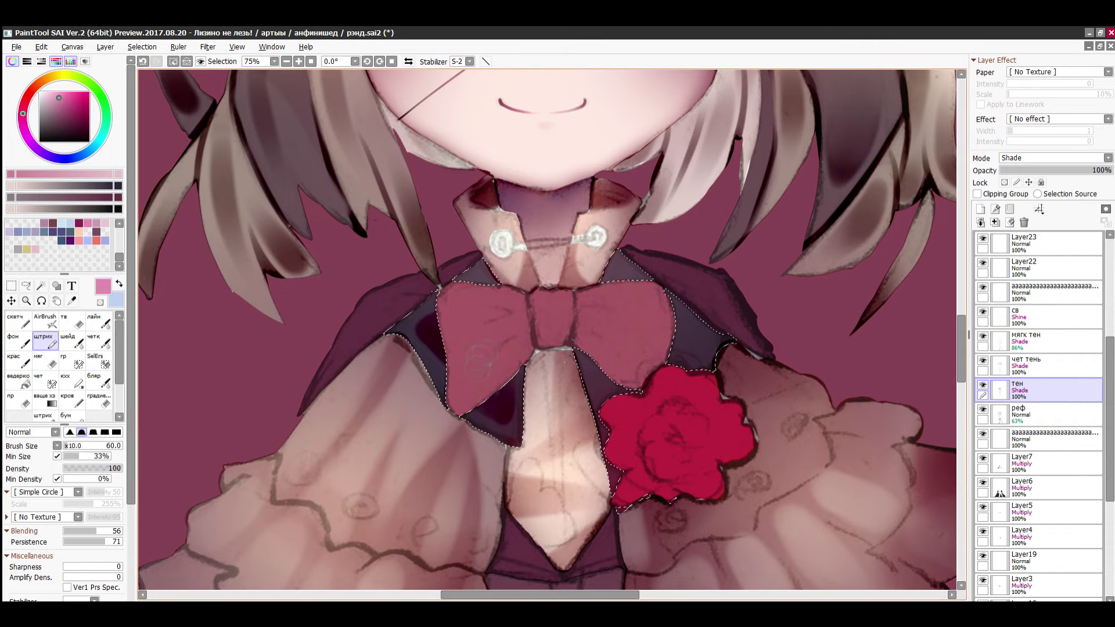
- Paint dark shadows on the lapels in muted purple on layer тен with the size 60 штрих brush
{"action": "left_click", "coordinate": [33, 145]}
{"action": "left_click", "coordinate": [55, 105]}
{"action": "left_click", "coordinate": [48, 115]}
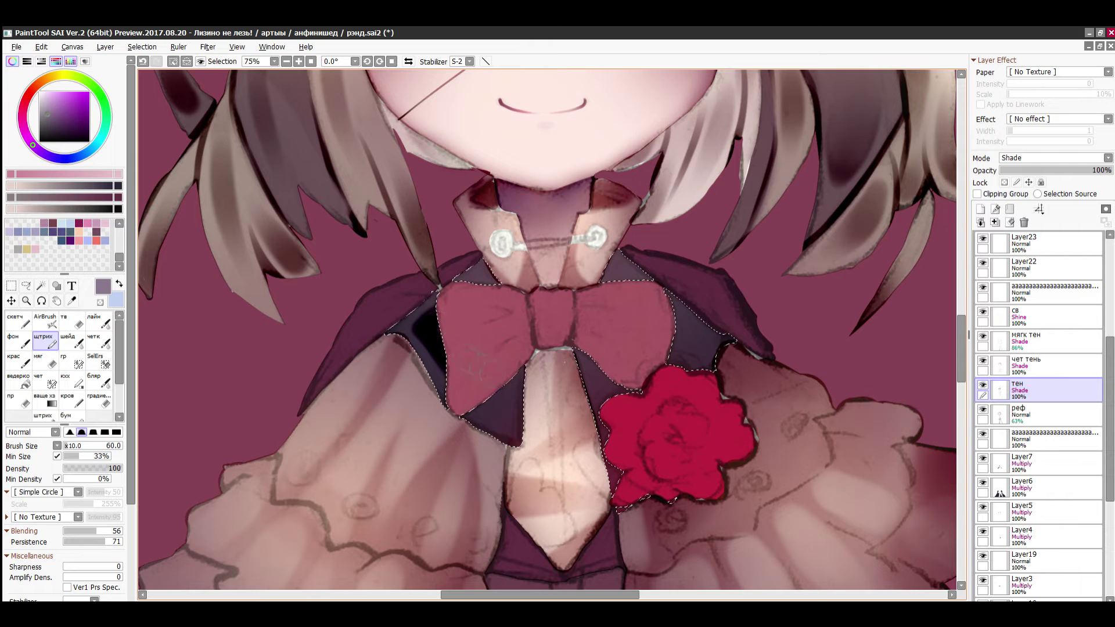
{"action": "left_click", "coordinate": [97, 381]}
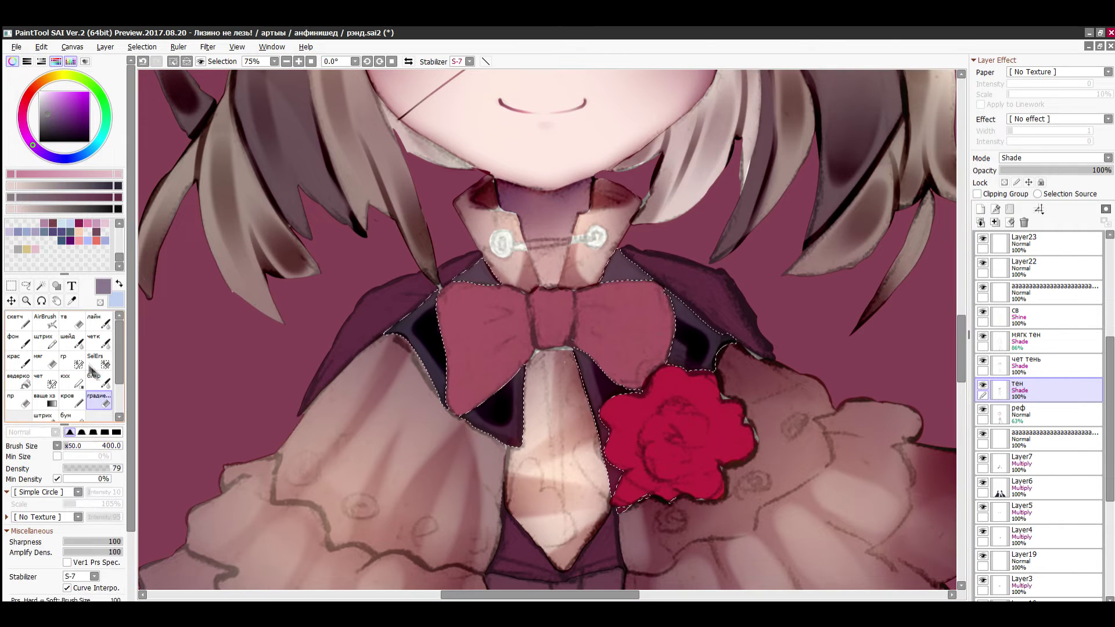
{"action": "left_click", "coordinate": [310, 62]}
{"action": "scroll", "coordinate": [552, 347], "scroll_direction": "up", "scroll_amount": 10}
{"action": "left_click", "coordinate": [72, 341]}
{"action": "left_click", "coordinate": [45, 341]}
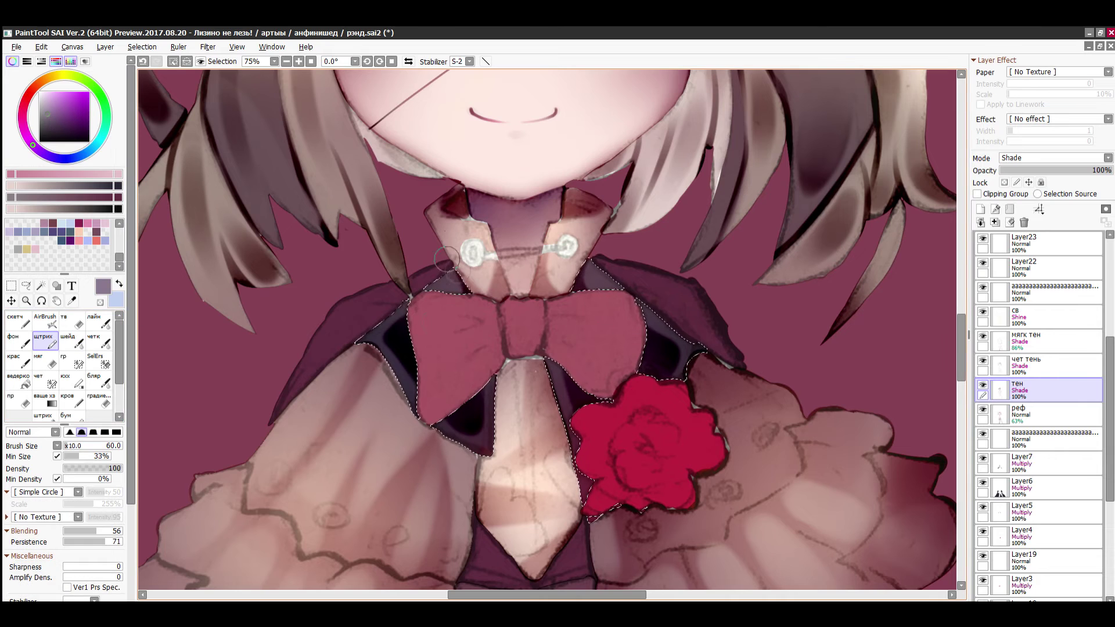
{"action": "left_click", "coordinate": [311, 61]}
{"action": "scroll", "coordinate": [547, 334], "scroll_direction": "up", "scroll_amount": 5}
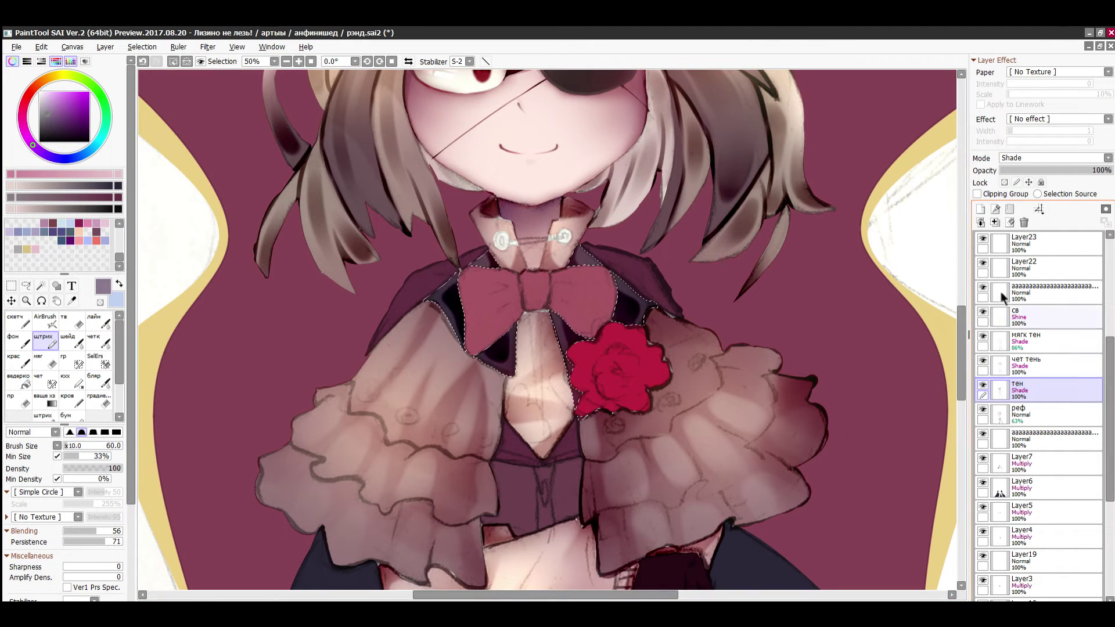
- Airbrush highlights across the lapels on the Shine layer св and clear the selection
{"action": "left_click", "coordinate": [1019, 317]}
{"action": "left_click", "coordinate": [45, 322]}
{"action": "right_click", "coordinate": [154, 365]}
{"action": "left_click_drag", "start_coordinate": [415, 308], "coordinate": [598, 256]}
{"action": "right_click", "coordinate": [638, 357]}
{"action": "left_click_drag", "start_coordinate": [372, 288], "coordinate": [724, 282]}
{"action": "left_click", "coordinate": [173, 61]}
- Paint a soft dark shadow on the throne backrest above the head on layer мягк тен with the size 410 шейд brush
{"action": "left_click", "coordinate": [311, 62]}
{"action": "left_click", "coordinate": [1018, 292]}
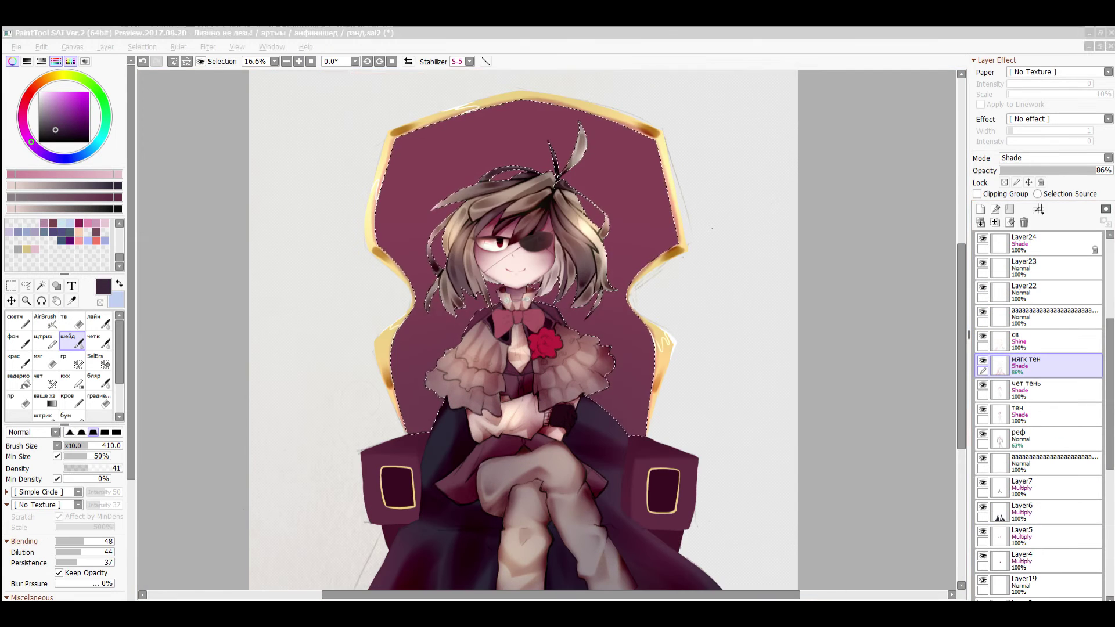
{"action": "left_click_drag", "start_coordinate": [564, 158], "coordinate": [629, 192]}
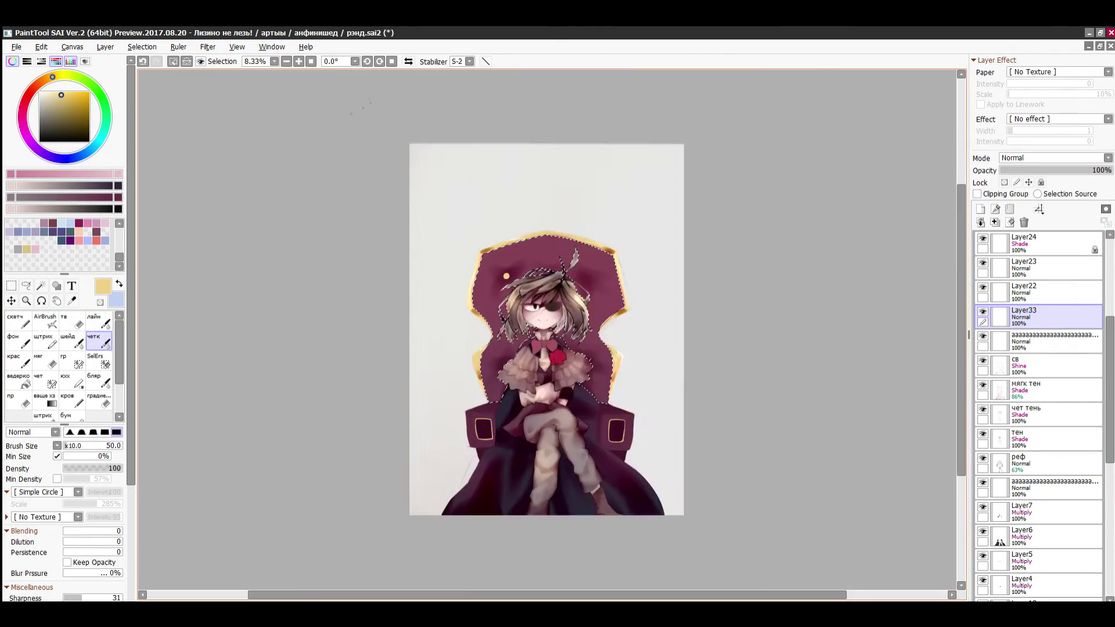
- Clean up the round gold backrest button on Layer33 and paint its centre orange with the size 50 четк brush
{"action": "scroll", "coordinate": [509, 277], "scroll_direction": "up", "scroll_amount": 7}
{"action": "scroll", "coordinate": [469, 291], "scroll_direction": "up", "scroll_amount": 3}
{"action": "left_click", "coordinate": [458, 316]}
{"action": "scroll", "coordinate": [511, 276], "scroll_direction": "down", "scroll_amount": 10}
{"action": "scroll", "coordinate": [513, 276], "scroll_direction": "up", "scroll_amount": 8}
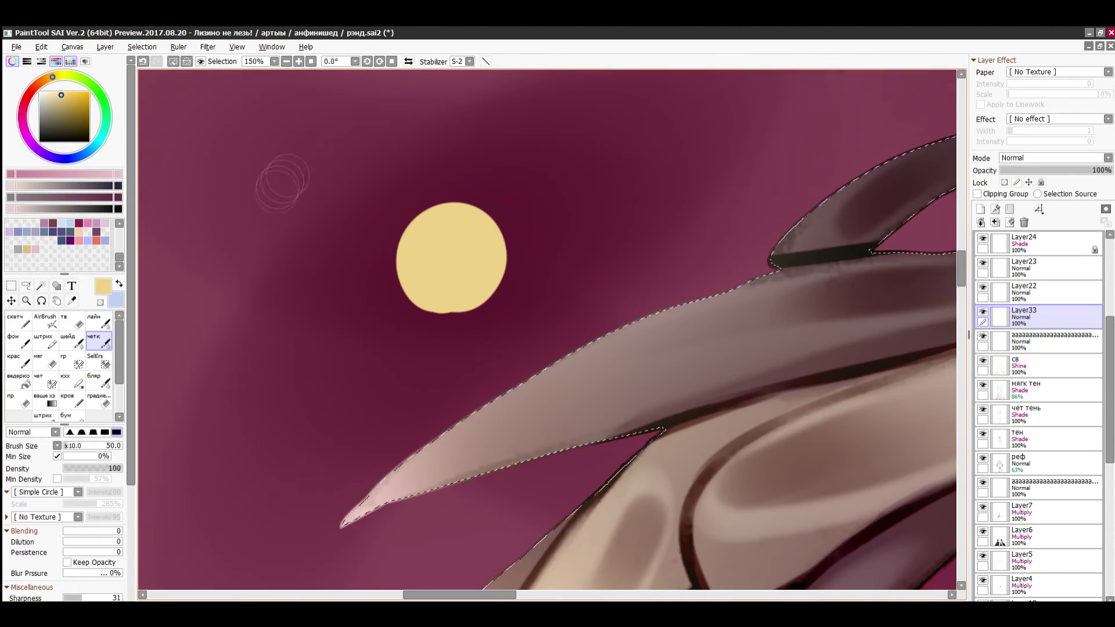
{"action": "left_click", "coordinate": [31, 93]}
{"action": "left_click_drag", "start_coordinate": [455, 263], "coordinate": [448, 250]}
- Add pale pink highlights and a dark crimson inner shadow to the gold button with the size 10 четк brush
{"action": "left_click", "coordinate": [33, 89]}
{"action": "left_click", "coordinate": [47, 93]}
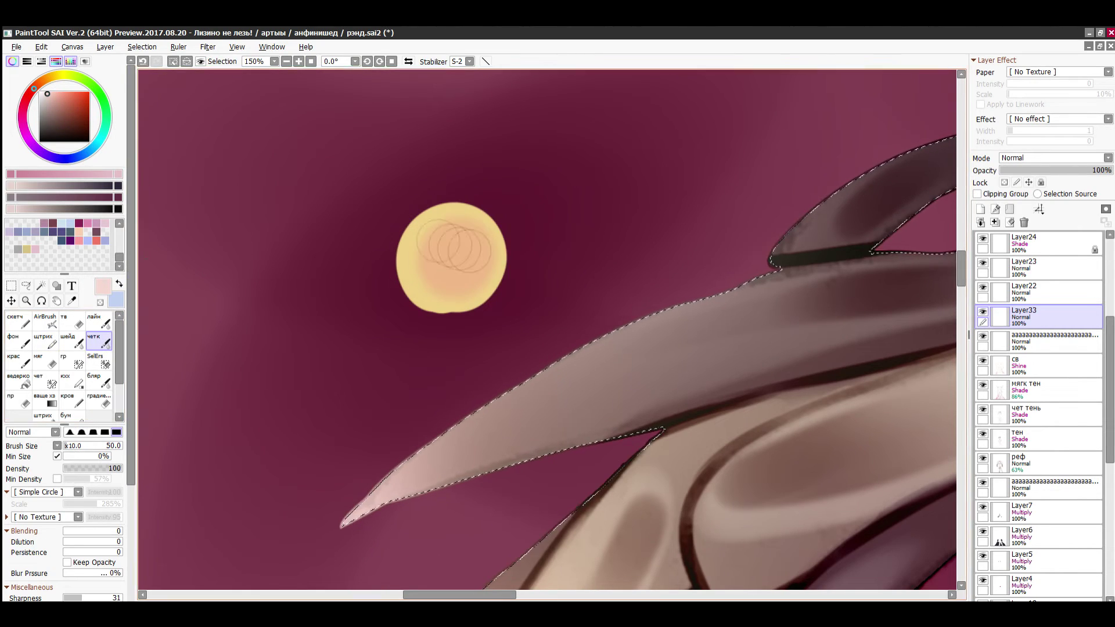
{"action": "left_click_drag", "start_coordinate": [405, 260], "coordinate": [433, 220]}
{"action": "left_click", "coordinate": [24, 103]}
{"action": "left_click", "coordinate": [79, 119]}
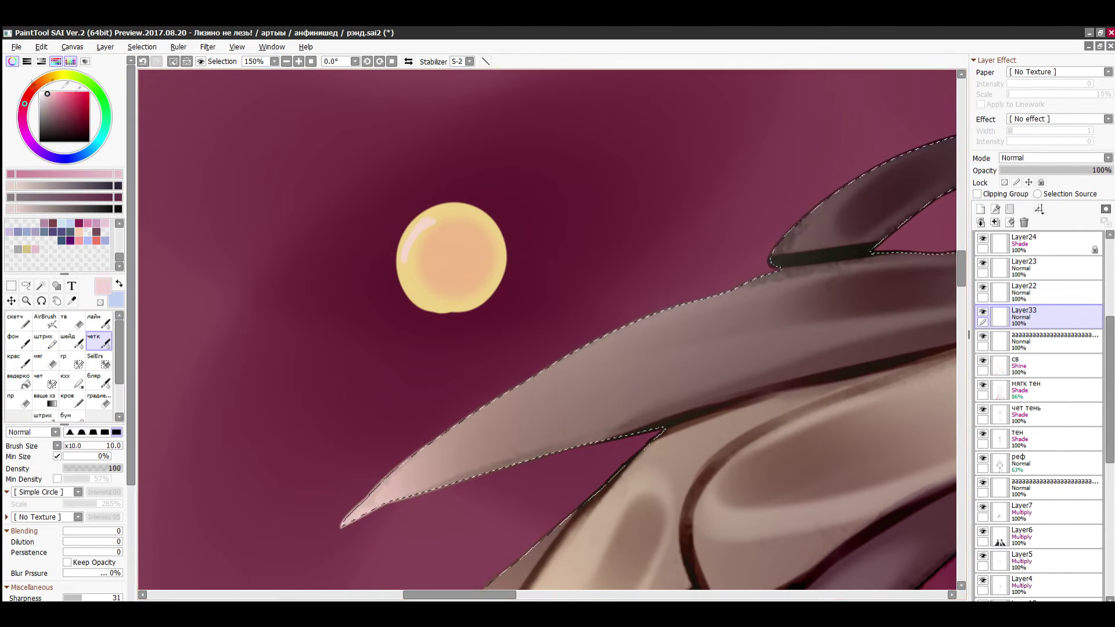
{"action": "left_click_drag", "start_coordinate": [493, 258], "coordinate": [451, 296]}
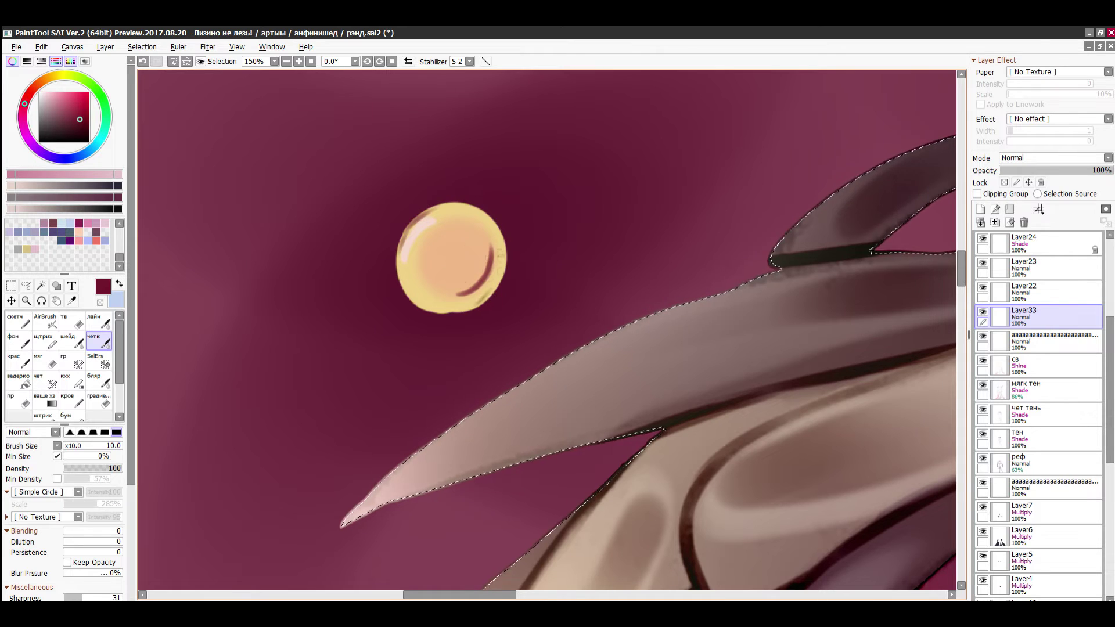
{"action": "right_click", "coordinate": [417, 233]}
{"action": "left_click_drag", "start_coordinate": [503, 273], "coordinate": [472, 308]}
- Blend the gold button's shading with the size 70 бляр brush
{"action": "left_click", "coordinate": [311, 62]}
{"action": "scroll", "coordinate": [380, 249], "scroll_direction": "up", "scroll_amount": 6}
{"action": "left_click", "coordinate": [99, 380]}
{"action": "left_click", "coordinate": [67, 446]}
{"action": "left_click", "coordinate": [66, 446]}
{"action": "key", "text": "bracketright"}
{"action": "key", "text": "bracketright"}
{"action": "key", "text": "bracketright"}
{"action": "key", "text": "bracketright"}
{"action": "key", "text": "bracketright"}
{"action": "key", "text": "bracketright"}
{"action": "key", "text": "bracketright"}
{"action": "key", "text": "bracketright"}
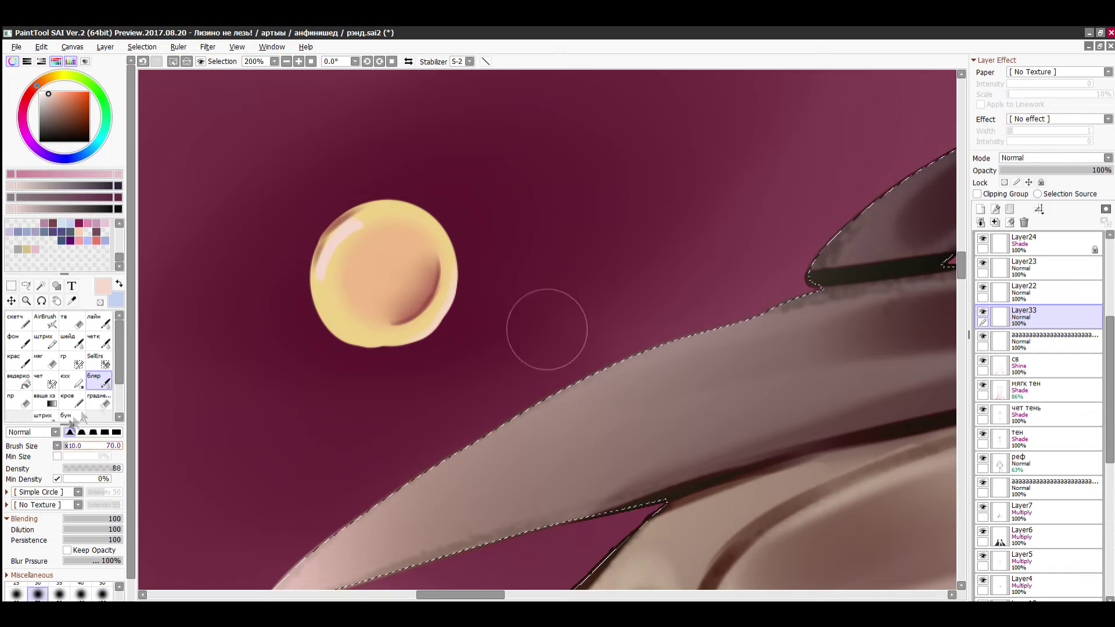
{"action": "scroll", "coordinate": [385, 260], "scroll_direction": "down", "scroll_amount": 6}
{"action": "scroll", "coordinate": [505, 297], "scroll_direction": "up", "scroll_amount": 1}
- Duplicate Layer33 and move the copied gold button straight across to the opposite side of the throne backrest
{"action": "key", "text": "Return"}
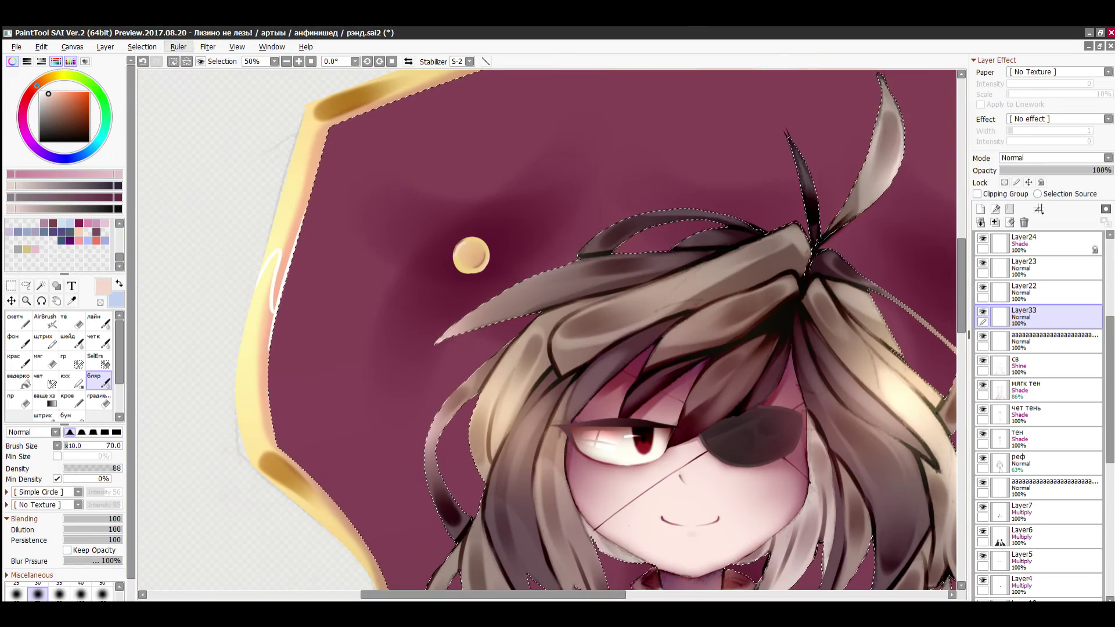
{"action": "left_click", "coordinate": [105, 47]}
{"action": "left_click", "coordinate": [118, 87]}
{"action": "key", "text": "ctrl+t"}
{"action": "left_click_drag", "start_coordinate": [542, 594], "coordinate": [602, 595]}
{"action": "left_click_drag", "start_coordinate": [300, 230], "coordinate": [764, 230]}
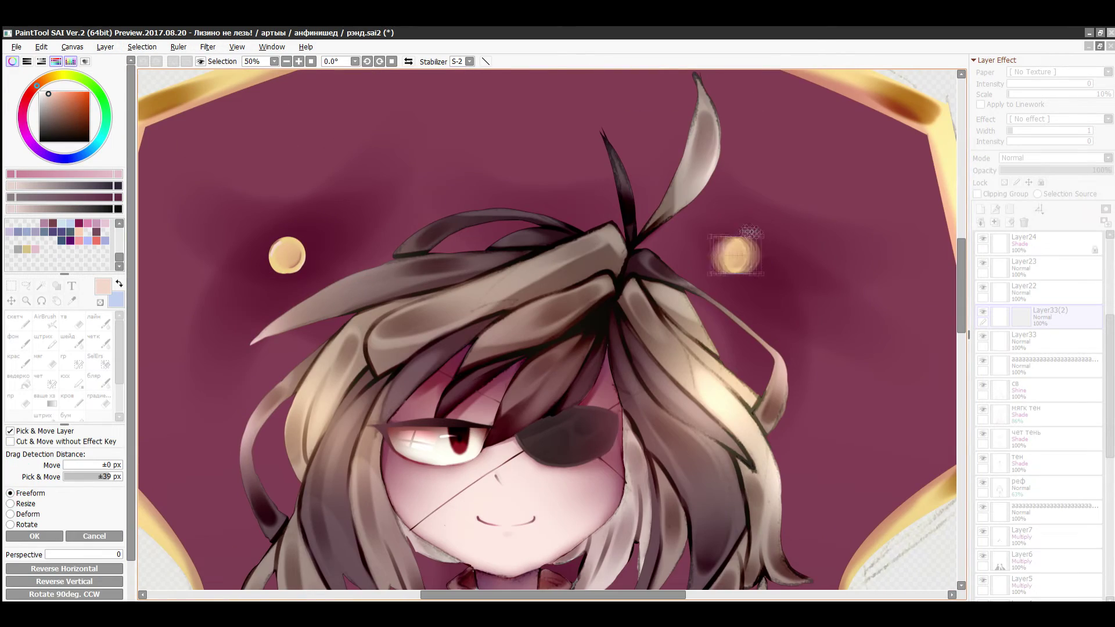
{"action": "key", "text": "Return"}
{"action": "scroll", "coordinate": [556, 160], "scroll_direction": "down", "scroll_amount": 3}
{"action": "left_click", "coordinate": [105, 47]}
{"action": "left_click", "coordinate": [118, 87]}
{"action": "key", "text": "ctrl+t"}
{"action": "left_click_drag", "start_coordinate": [627, 170], "coordinate": [632, 274]}
{"action": "left_click", "coordinate": [94, 536]}
{"action": "key", "text": "ctrl+z"}
- Scale down the copied gold button on Layer33(2) and adjust its position on the backrest
{"action": "key", "text": "ctrl+t"}
{"action": "scroll", "coordinate": [630, 179], "scroll_direction": "up", "scroll_amount": 7}
{"action": "left_click_drag", "start_coordinate": [593, 231], "coordinate": [551, 272]}
{"action": "left_click_drag", "start_coordinate": [505, 348], "coordinate": [514, 324]}
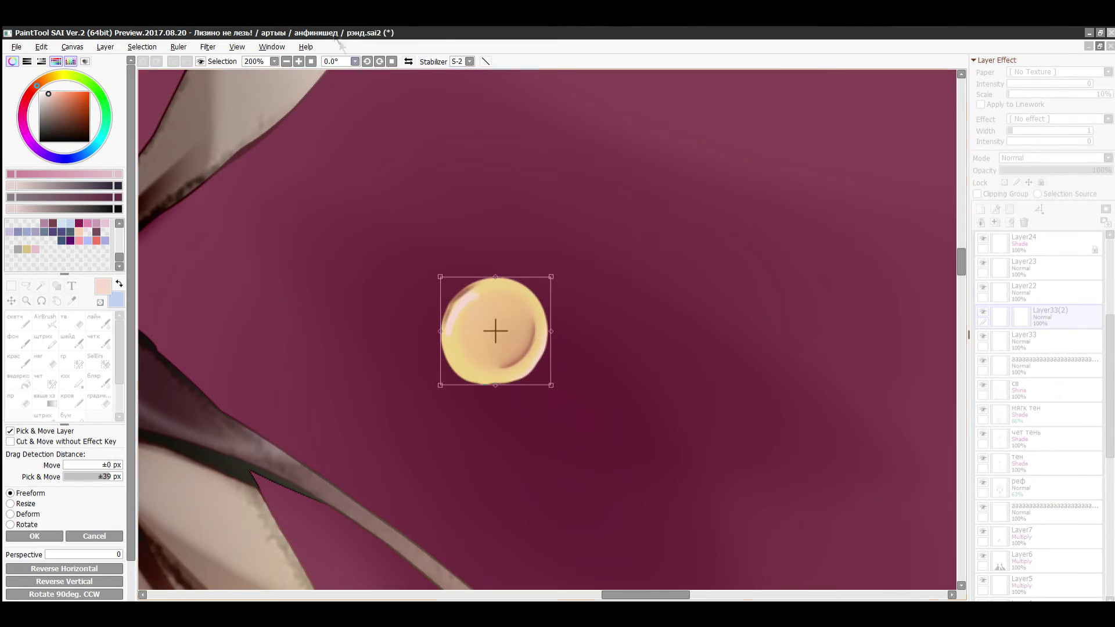
{"action": "key", "text": "Return"}
- Shrink the original gold button on Layer33 to match the size of its copy
{"action": "left_click", "coordinate": [173, 61]}
{"action": "scroll", "coordinate": [829, 264], "scroll_direction": "down", "scroll_amount": 5}
{"action": "left_click", "coordinate": [1023, 341]}
{"action": "key", "text": "ctrl+t"}
{"action": "key", "text": "Escape"}
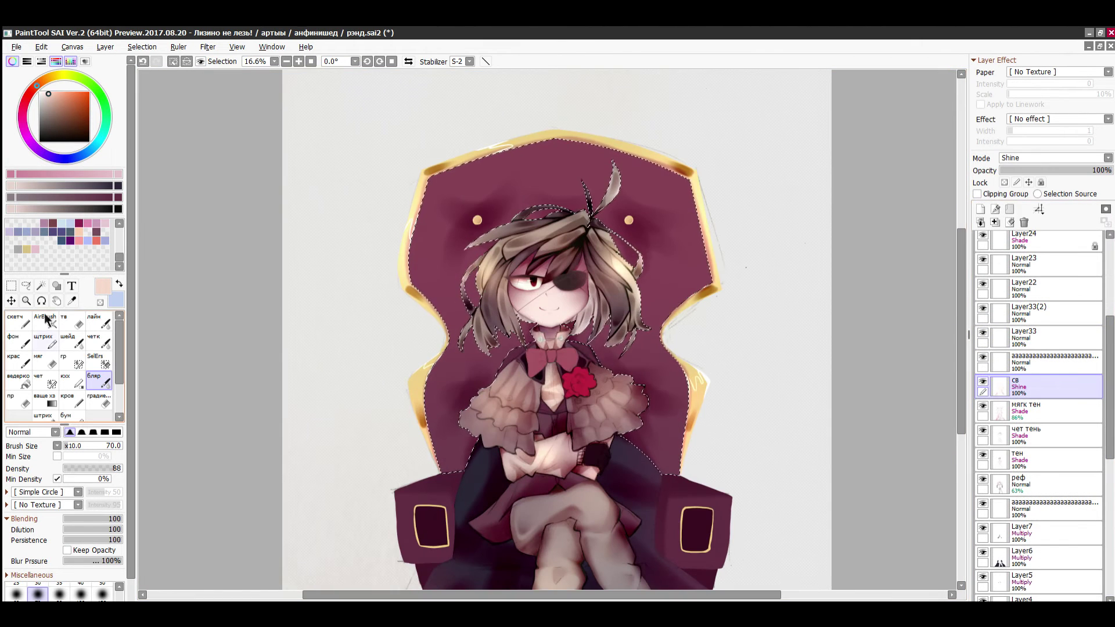
- Paint soft pale highlights across the throne backrest on Shine layer св with the size 410 шейд brush
{"action": "left_click", "coordinate": [68, 340]}
{"action": "left_click_drag", "start_coordinate": [560, 156], "coordinate": [530, 162]}
{"action": "left_click_drag", "start_coordinate": [682, 290], "coordinate": [642, 360]}
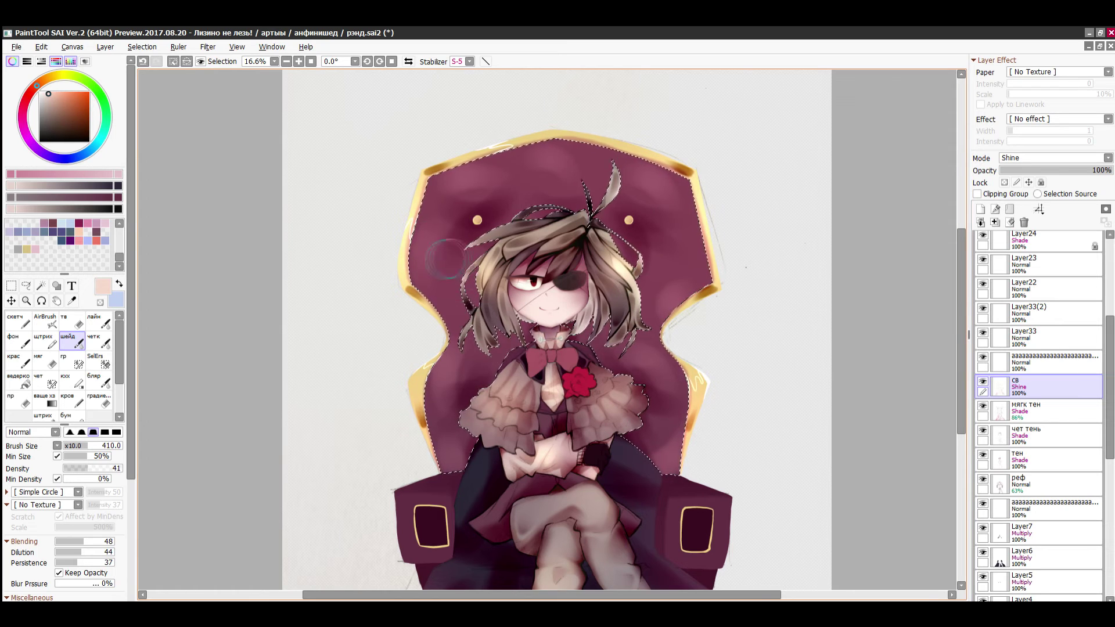
{"action": "key", "text": "ctrl+d"}
{"action": "scroll", "coordinate": [539, 331], "scroll_direction": "down", "scroll_amount": 2}
{"action": "key", "text": "ctrl+z"}
{"action": "scroll", "coordinate": [540, 254], "scroll_direction": "up", "scroll_amount": 2}
- Blend the backrest highlights on layer св with the size 240 бляр brush
{"action": "left_click", "coordinate": [98, 381]}
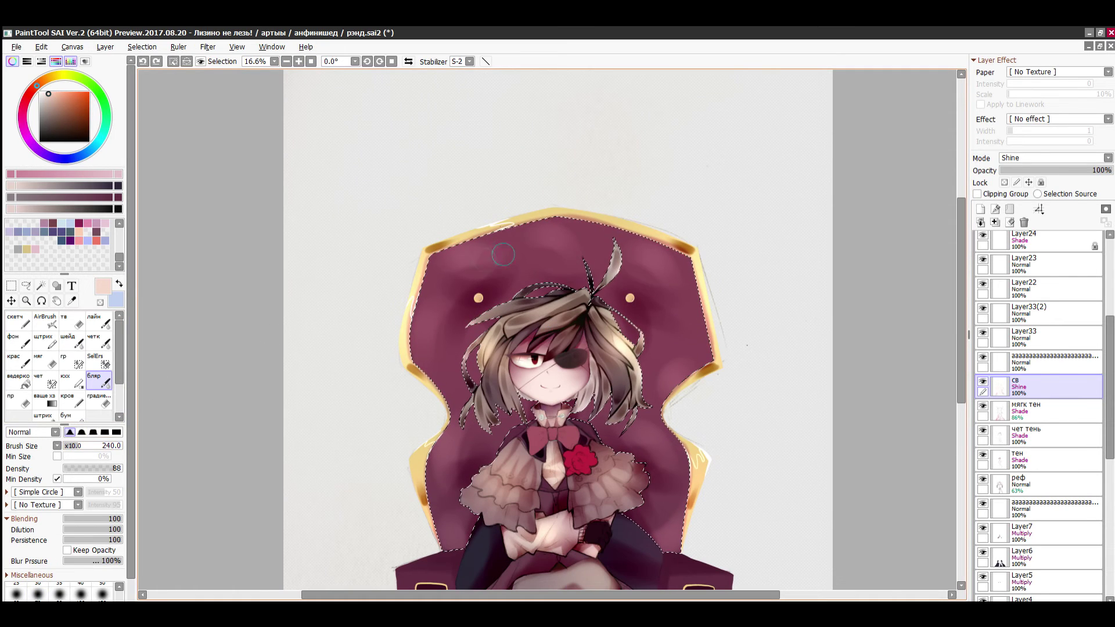
{"action": "left_click_drag", "start_coordinate": [645, 266], "coordinate": [658, 272]}
{"action": "left_click", "coordinate": [173, 61]}
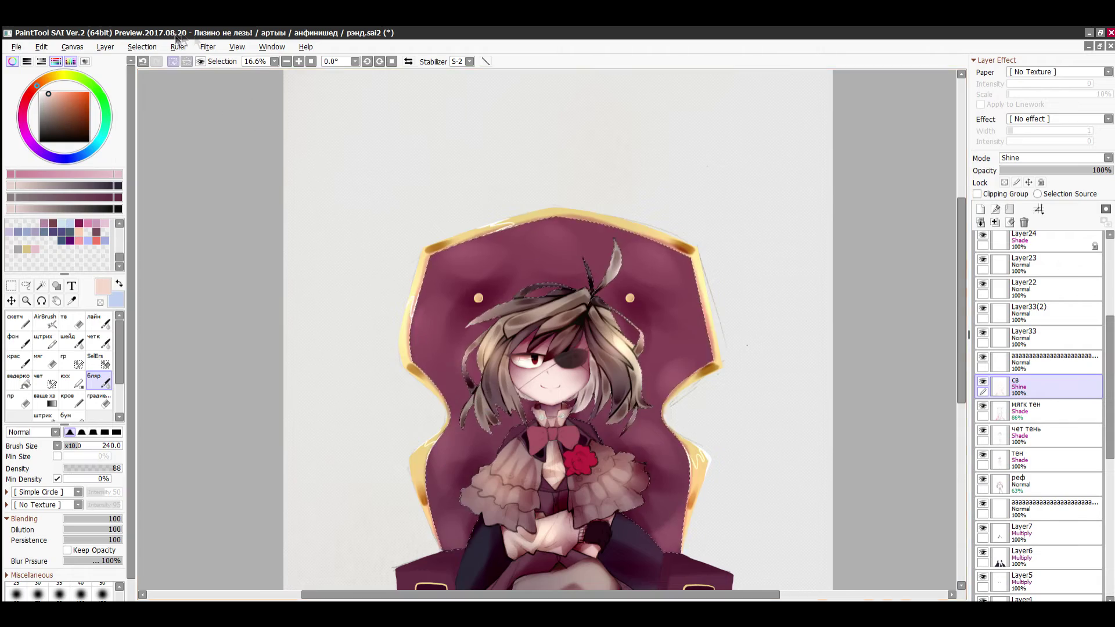
{"action": "scroll", "coordinate": [326, 154], "scroll_direction": "down", "scroll_amount": 2}
{"action": "key", "text": "ctrl+z"}
{"action": "scroll", "coordinate": [326, 419], "scroll_direction": "up", "scroll_amount": 3}
- Paint dark crimson fold shadows around the gold buttons on layer чет тень using the backrest colour and the size 240 штрих brush
{"action": "left_click", "coordinate": [1007, 434]}
{"action": "left_click", "coordinate": [46, 341]}
{"action": "left_click", "coordinate": [80, 446]}
{"action": "right_click", "coordinate": [668, 204]}
{"action": "mouse_move", "coordinate": [656, 216]}
{"action": "left_mouse_down"}
{"action": "mouse_move", "coordinate": [675, 255]}
{"action": "mouse_move", "coordinate": [642, 232]}
{"action": "left_mouse_up"}
{"action": "left_click_drag", "start_coordinate": [453, 212], "coordinate": [419, 253]}
{"action": "left_click_drag", "start_coordinate": [415, 210], "coordinate": [455, 235]}
{"action": "left_click_drag", "start_coordinate": [417, 493], "coordinate": [430, 504]}
{"action": "left_click_drag", "start_coordinate": [511, 387], "coordinate": [531, 389]}
{"action": "left_click_drag", "start_coordinate": [673, 469], "coordinate": [685, 488]}
{"action": "mouse_move", "coordinate": [362, 155]}
{"action": "left_mouse_down"}
{"action": "mouse_move", "coordinate": [328, 328]}
{"action": "mouse_move", "coordinate": [374, 398]}
{"action": "mouse_move", "coordinate": [350, 453]}
{"action": "mouse_move", "coordinate": [357, 520]}
{"action": "left_mouse_up"}
{"action": "scroll", "coordinate": [542, 299], "scroll_direction": "down", "scroll_amount": 3}
{"action": "scroll", "coordinate": [494, 381], "scroll_direction": "up", "scroll_amount": 5}
- Paint a dark shadow along the backrest's inner edge beside the gold frame on layer чет тень, then clear the selection
{"action": "left_click", "coordinate": [310, 61]}
{"action": "scroll", "coordinate": [609, 385], "scroll_direction": "up", "scroll_amount": 5}
{"action": "mouse_move", "coordinate": [637, 261]}
{"action": "left_mouse_down"}
{"action": "mouse_move", "coordinate": [611, 510]}
{"action": "mouse_move", "coordinate": [566, 95]}
{"action": "left_mouse_up"}
{"action": "scroll", "coordinate": [962, 302], "scroll_direction": "up", "scroll_amount": 8}
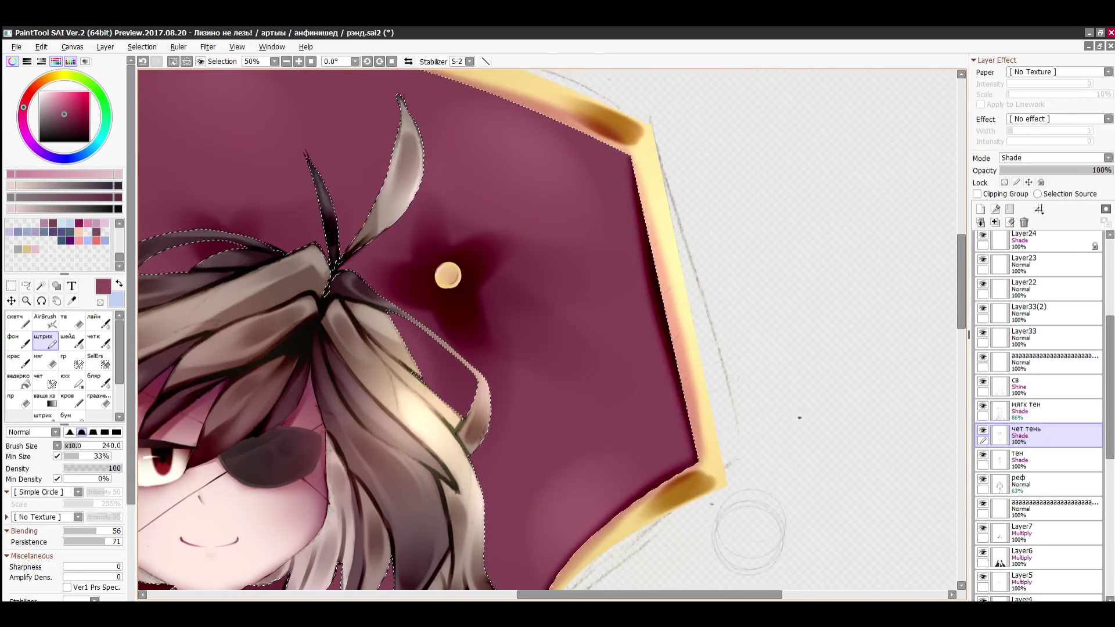
{"action": "scroll", "coordinate": [748, 534], "scroll_direction": "down", "scroll_amount": 2}
{"action": "scroll", "coordinate": [351, 370], "scroll_direction": "up", "scroll_amount": 2}
{"action": "left_click_drag", "start_coordinate": [251, 330], "coordinate": [619, 205]}
{"action": "left_click_drag", "start_coordinate": [225, 351], "coordinate": [187, 566]}
{"action": "left_click_drag", "start_coordinate": [609, 594], "coordinate": [683, 594]}
{"action": "mouse_move", "coordinate": [409, 208]}
{"action": "left_mouse_down"}
{"action": "mouse_move", "coordinate": [657, 264]}
{"action": "mouse_move", "coordinate": [777, 317]}
{"action": "left_mouse_up"}
{"action": "key", "text": "ctrl+d"}
{"action": "left_click_drag", "start_coordinate": [315, 35], "coordinate": [315, 60]}
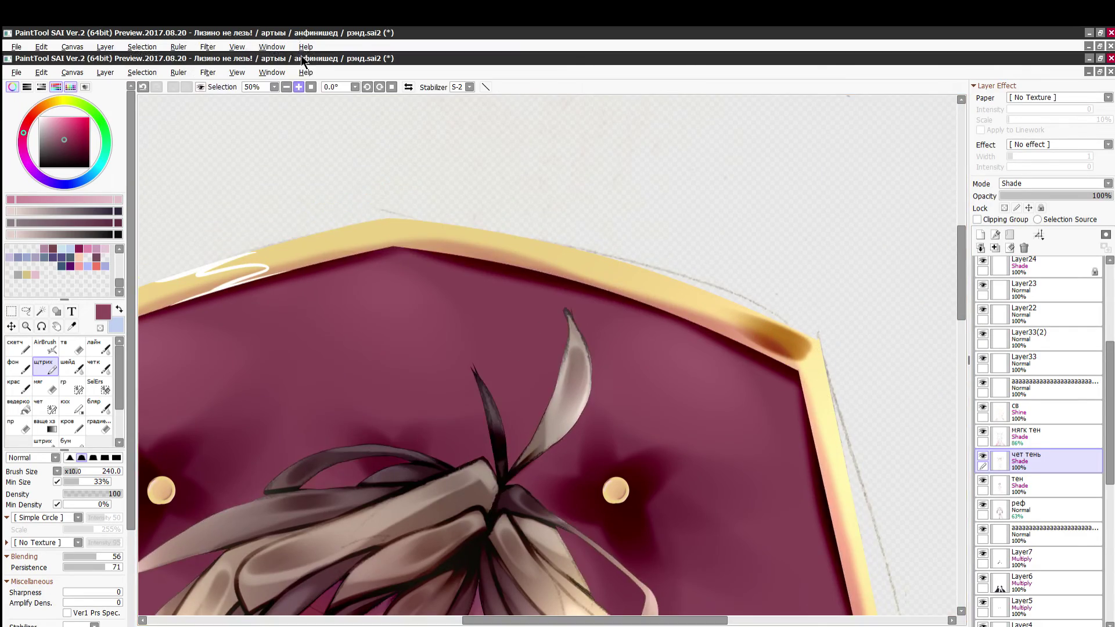